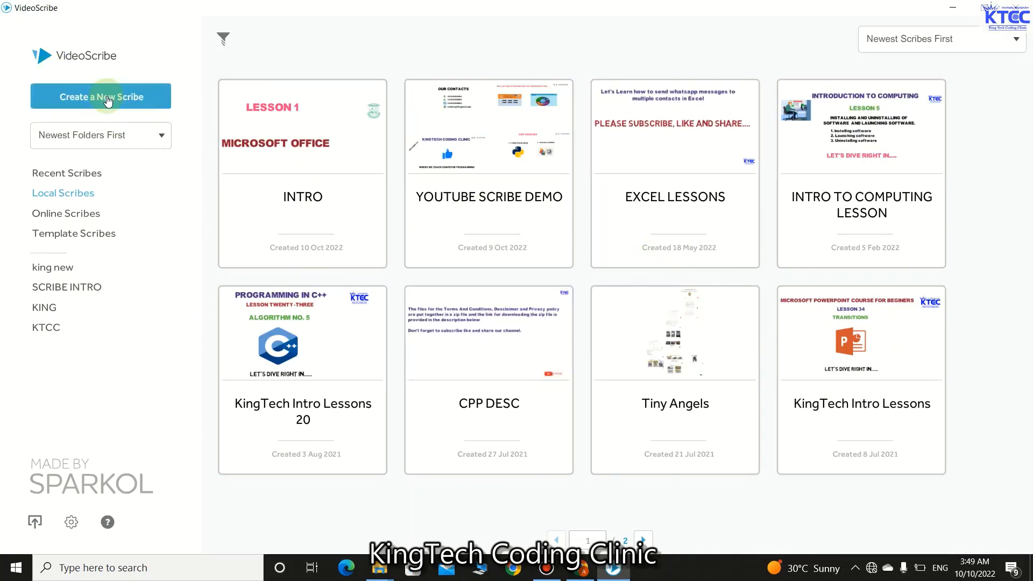
- Create a new blank scribe and bring up the Add Text dialog
left_click(107, 97)
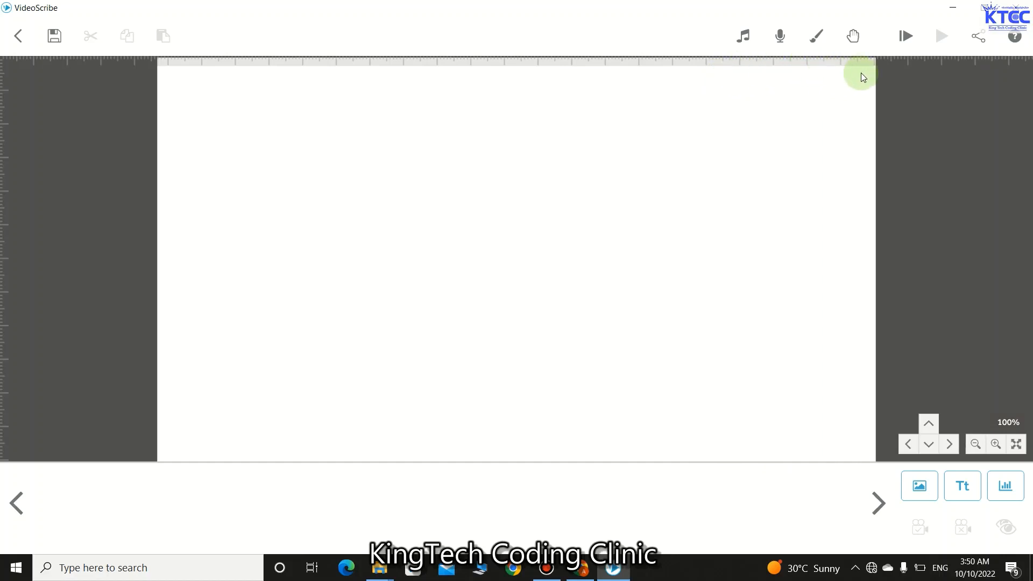
left_click(958, 485)
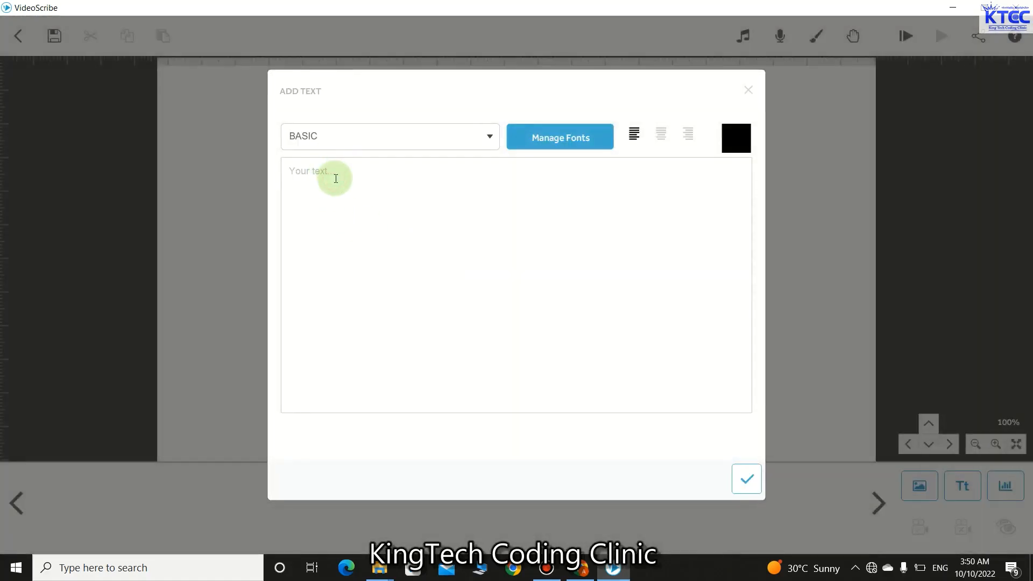
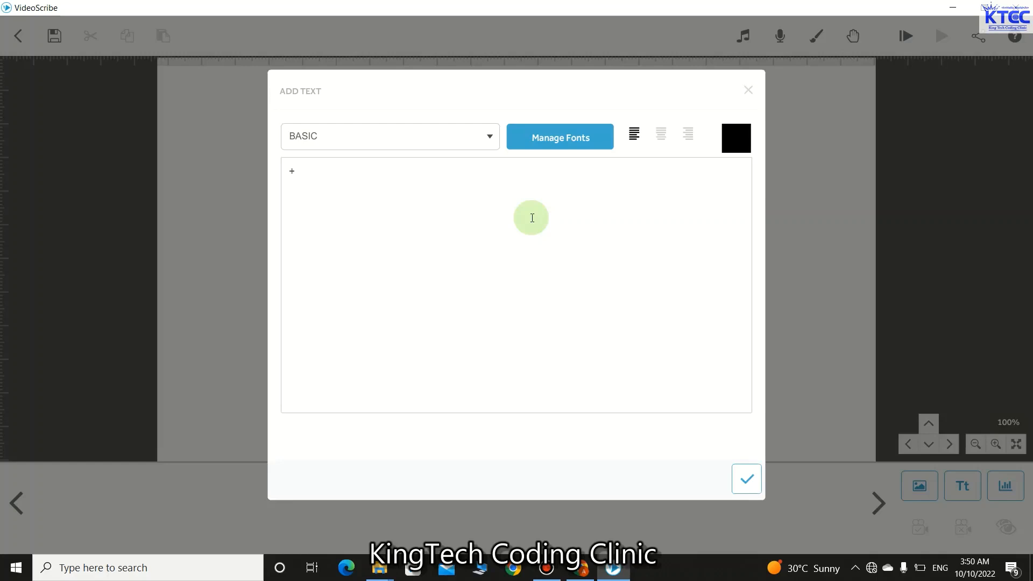
- Add the contact phone number as purple (#4f2b83) Arial Black text and shrink it slightly
left_click(490, 135)
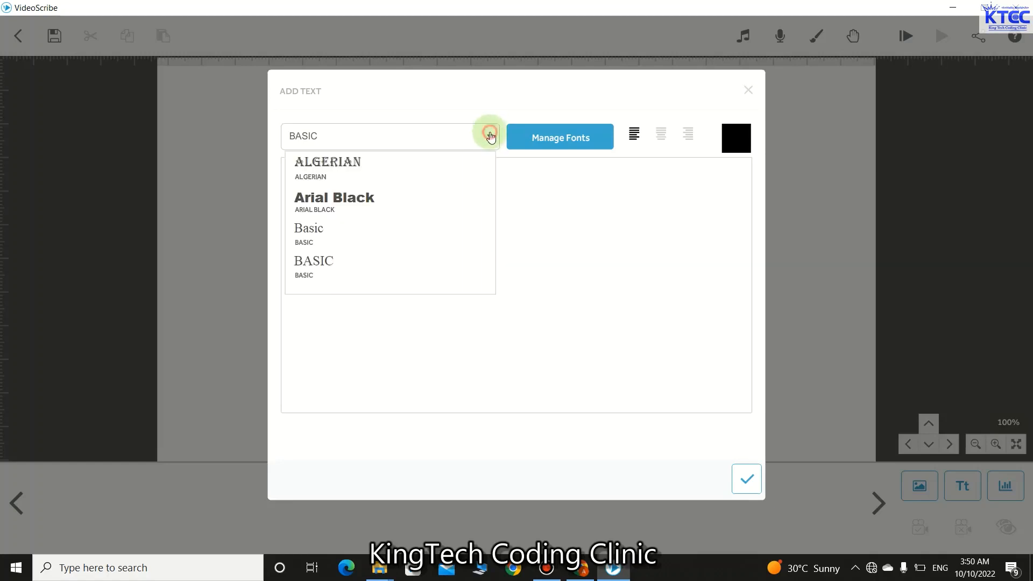
left_click(323, 199)
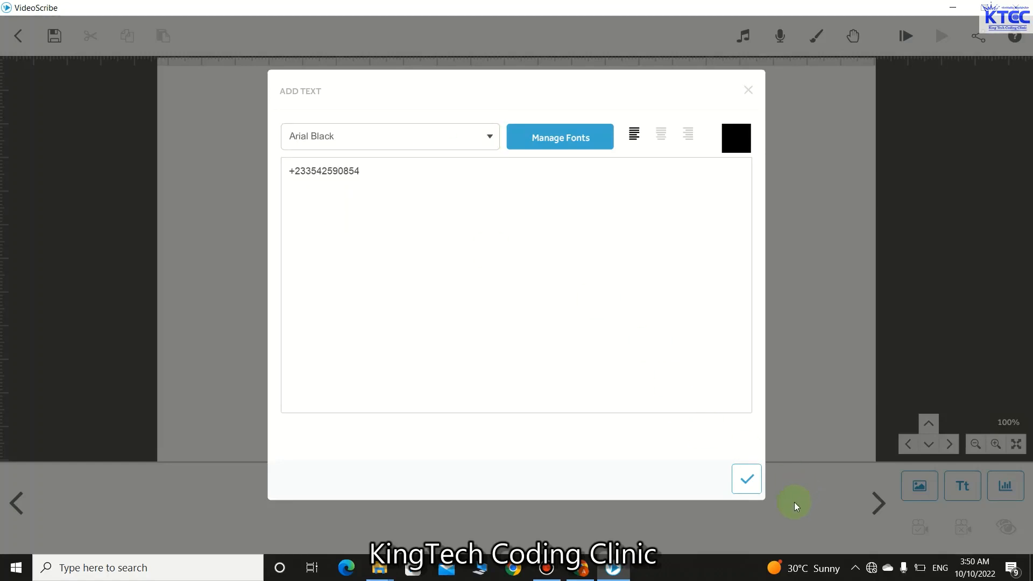
left_click(732, 139)
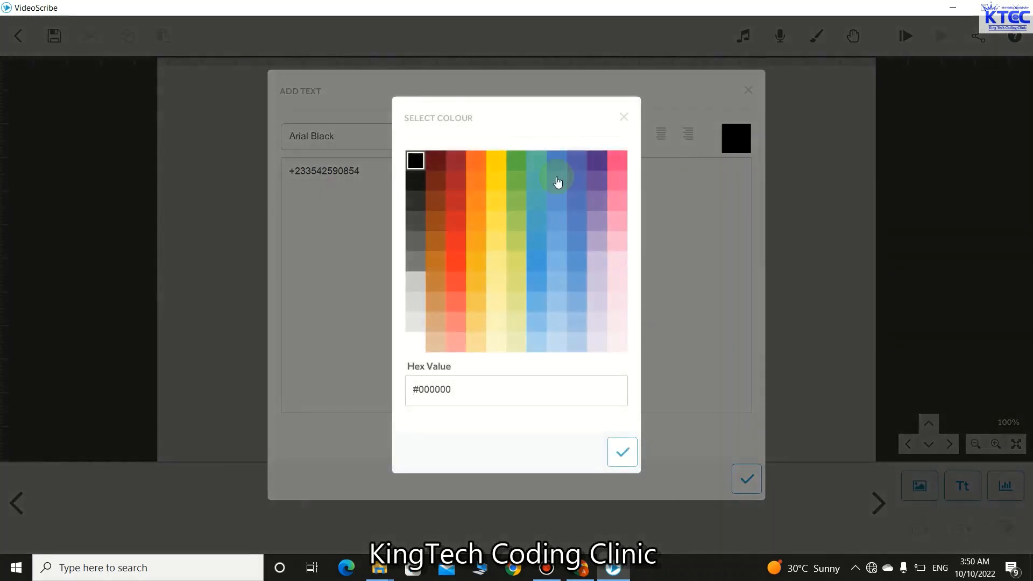
left_click(598, 161)
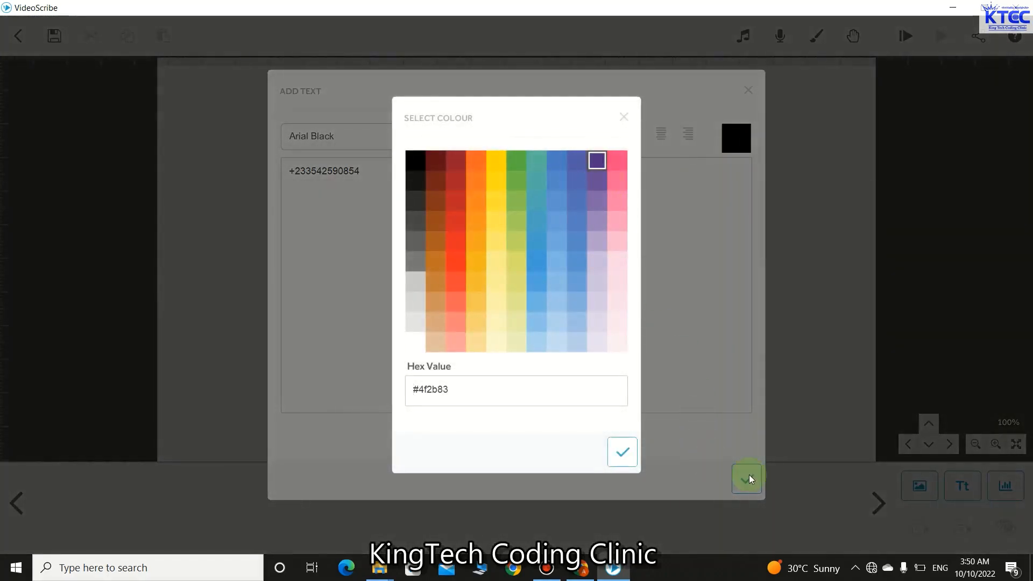
left_click(620, 452)
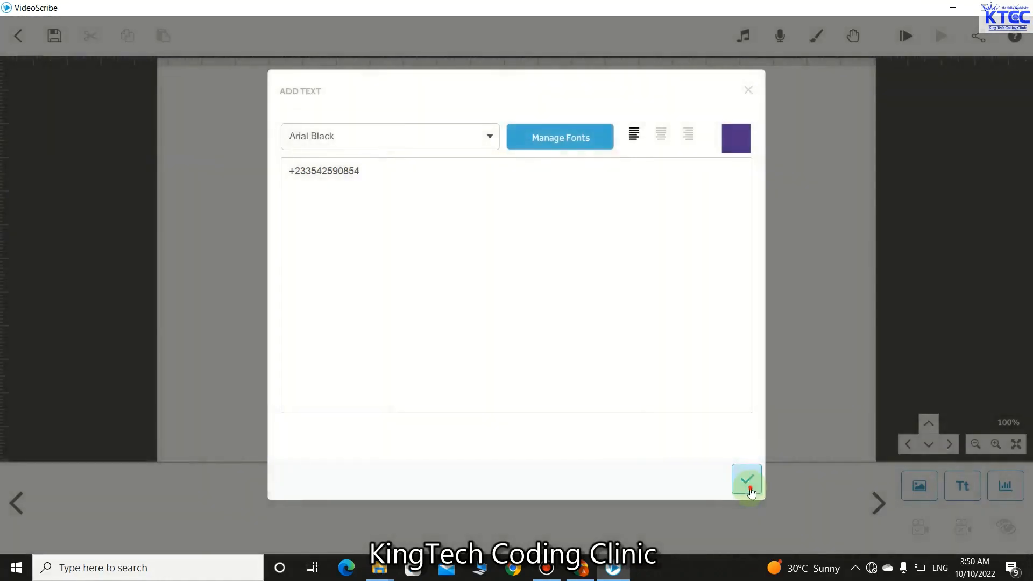
left_click(750, 489)
left_click_drag(650, 293, 604, 267)
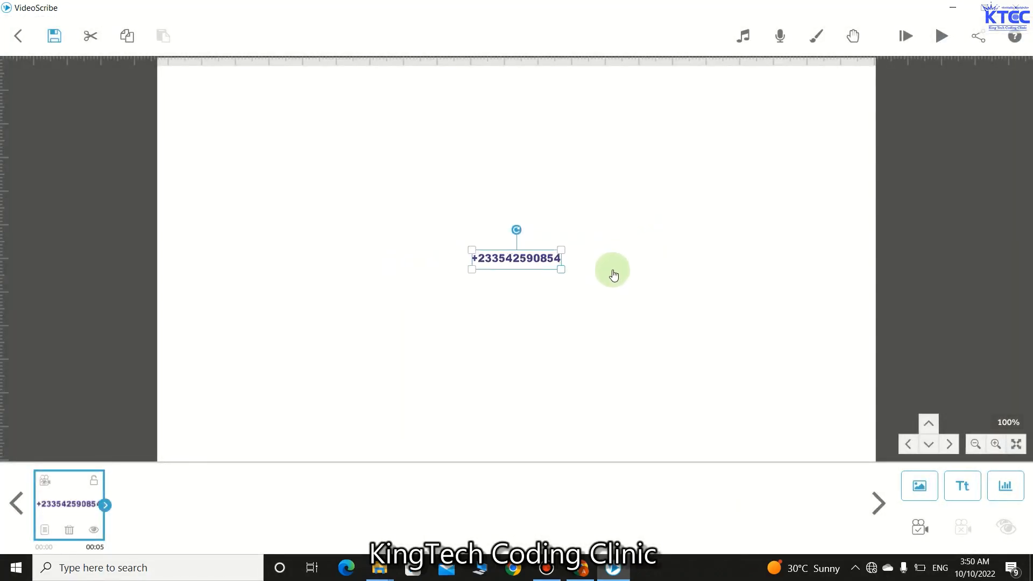
- Drag the phone number text into the top-right corner of the canvas
left_click_drag(541, 270, 837, 79)
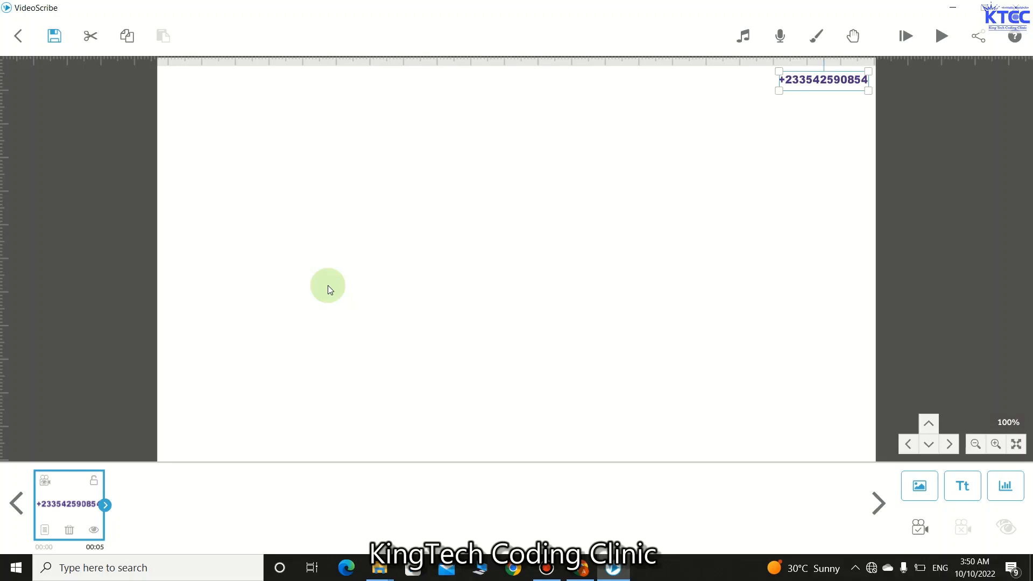
- Set the phone number's animate, pause and transition times all to 0 s
left_click(45, 529)
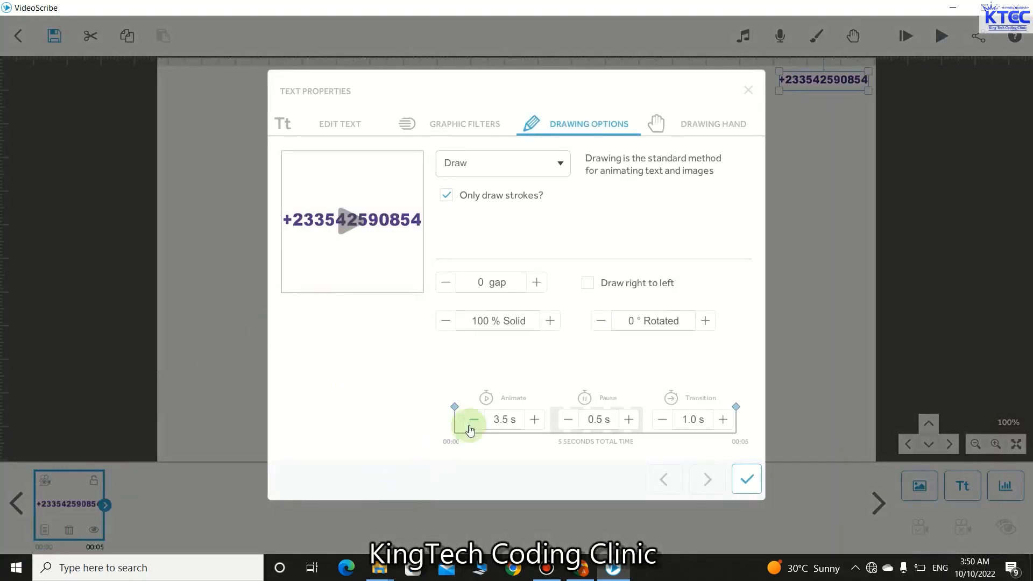
left_click(474, 420)
left_click(474, 420)
left_click(474, 420)
left_click(474, 419)
left_click(474, 420)
left_click(474, 419)
left_click(473, 420)
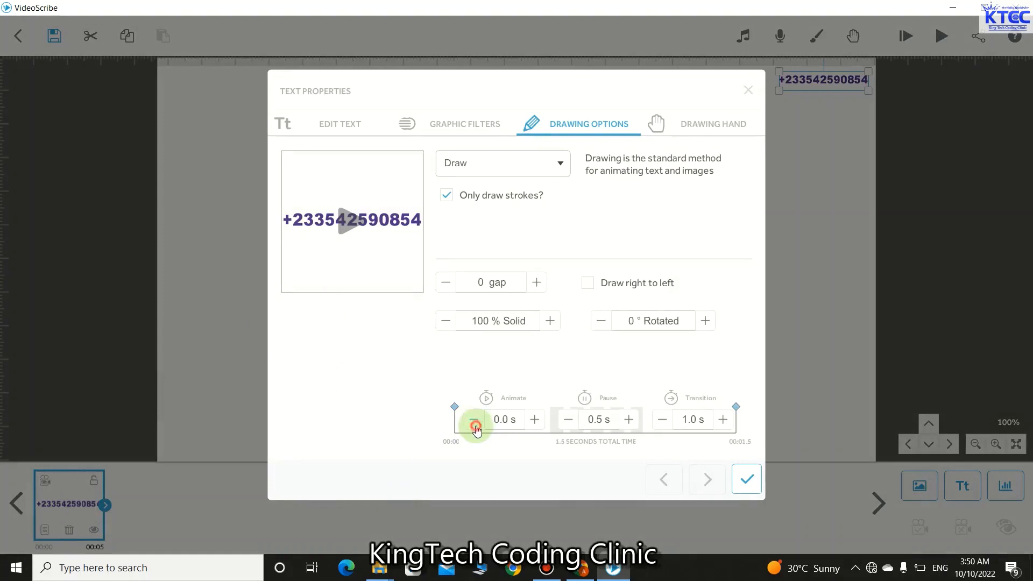
left_click(568, 420)
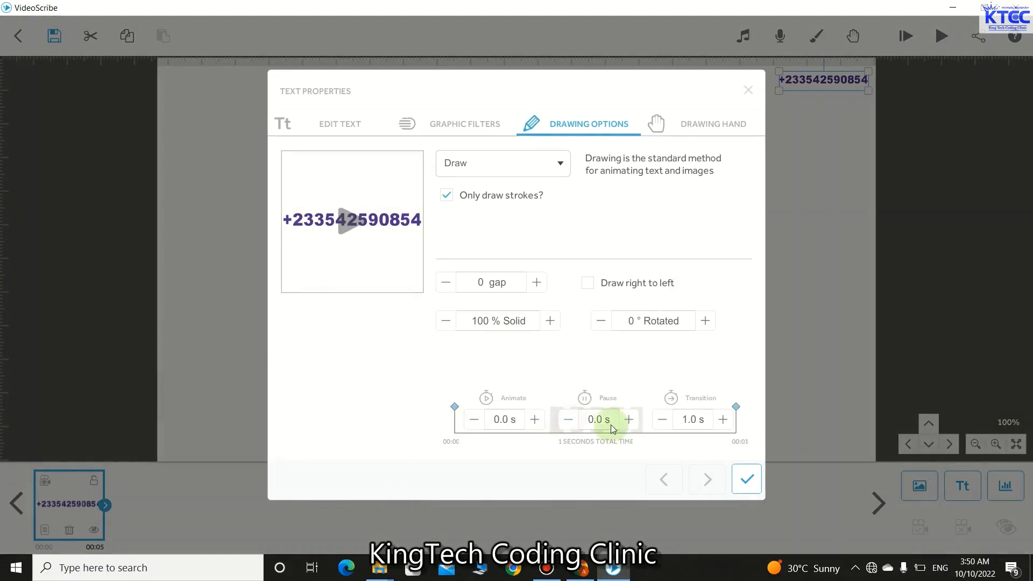
left_click(666, 420)
left_click(666, 420)
left_click(748, 486)
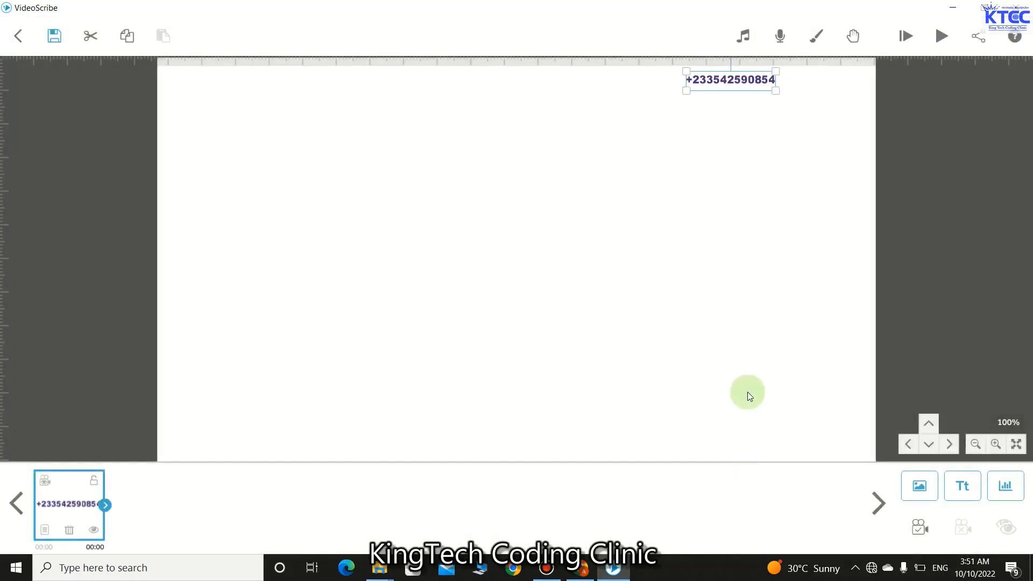
left_click(738, 87)
- Slide the phone number further right along the top edge of the canvas
left_click_drag(737, 87, 827, 85)
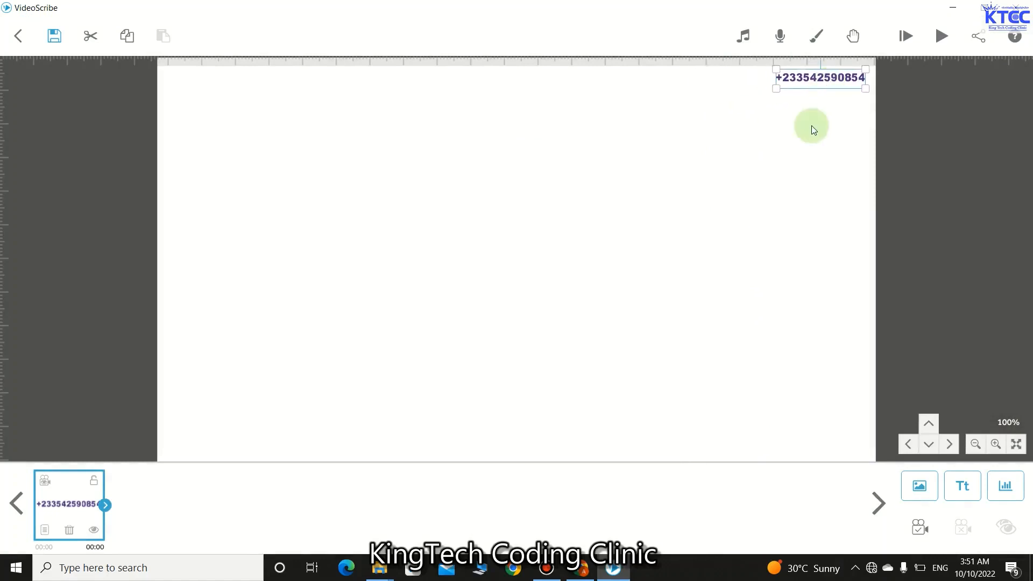
left_click(802, 150)
left_click(63, 520)
left_click(45, 530)
left_click(743, 476)
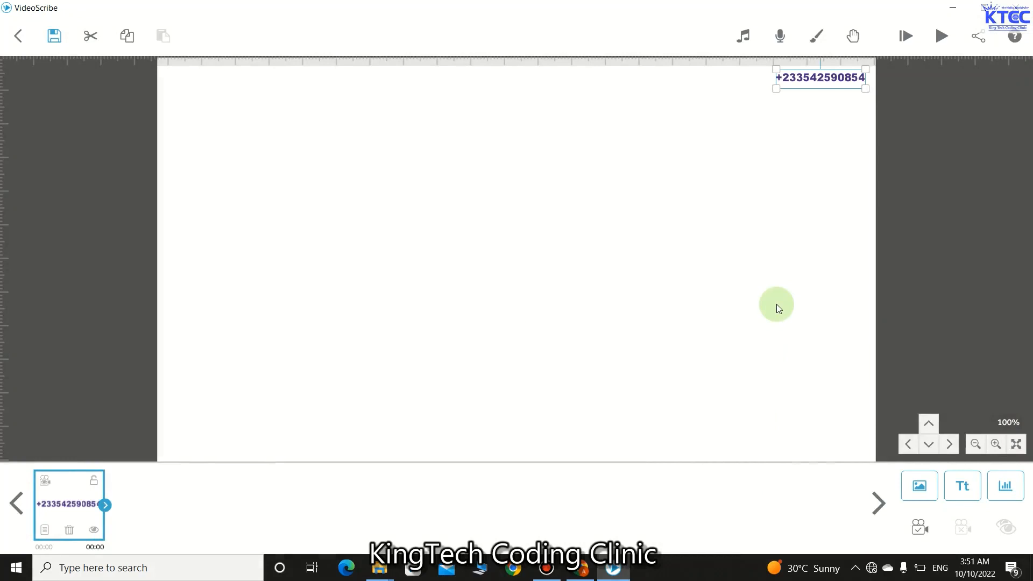
left_click(808, 215)
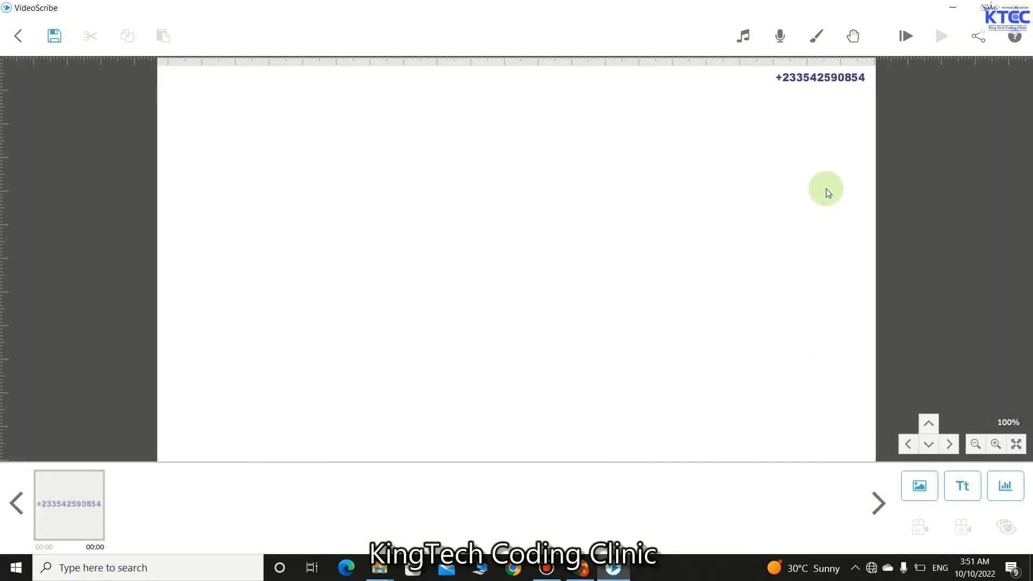
- Insert the phone handset image and shrink it to icon size beside the number
left_click(926, 494)
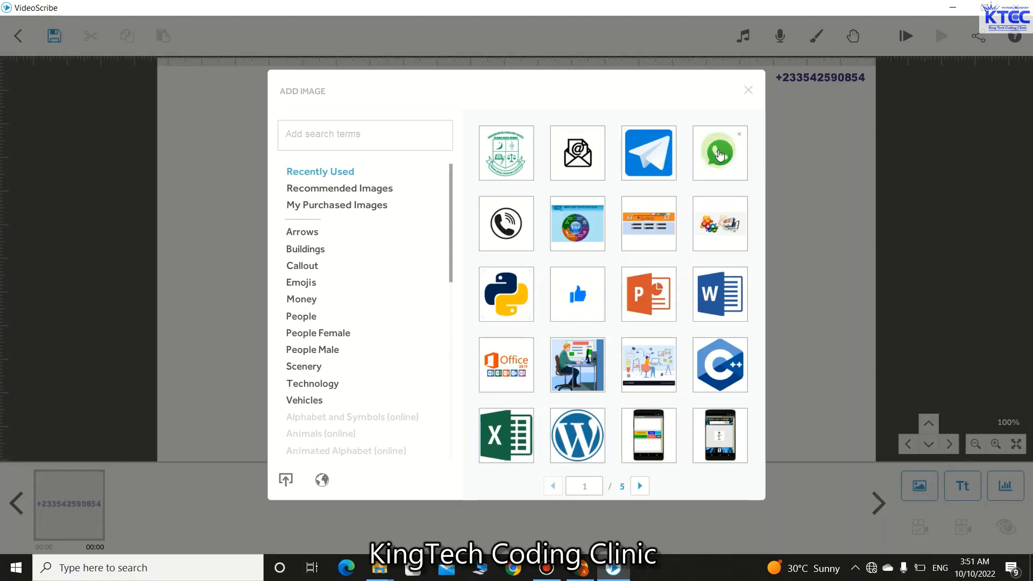
left_click(511, 235)
left_click_drag(649, 396, 763, 81)
left_click(754, 138)
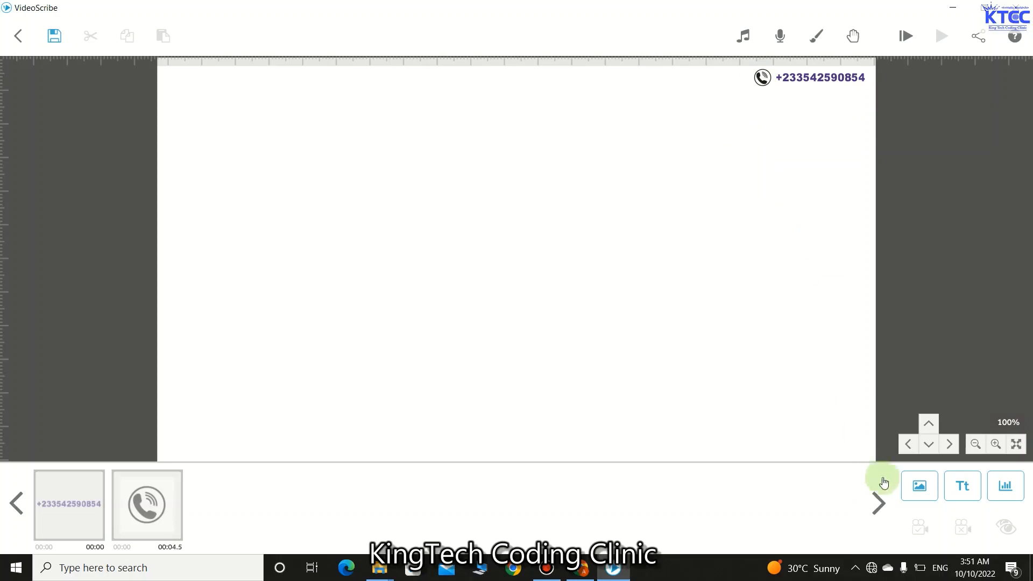
- Add a shrunken WhatsApp icon left of the handset, then select the phone icon
left_click(910, 482)
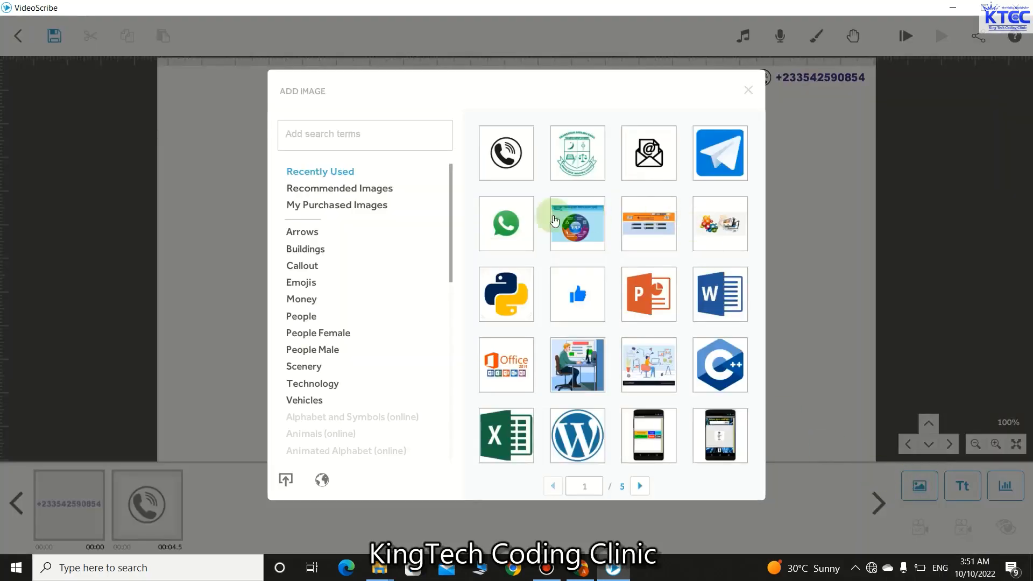
left_click(507, 225)
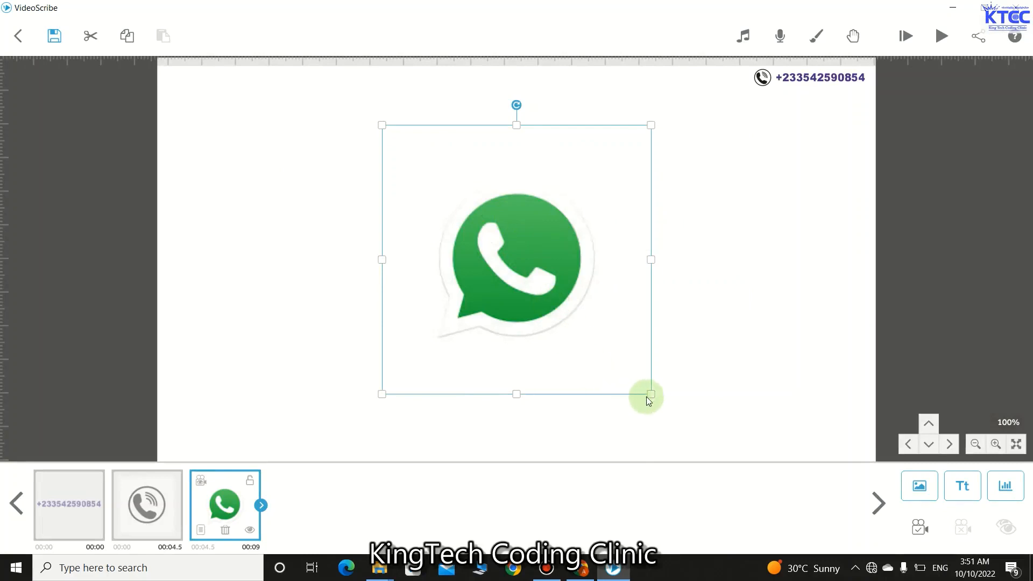
left_click_drag(651, 395, 722, 89)
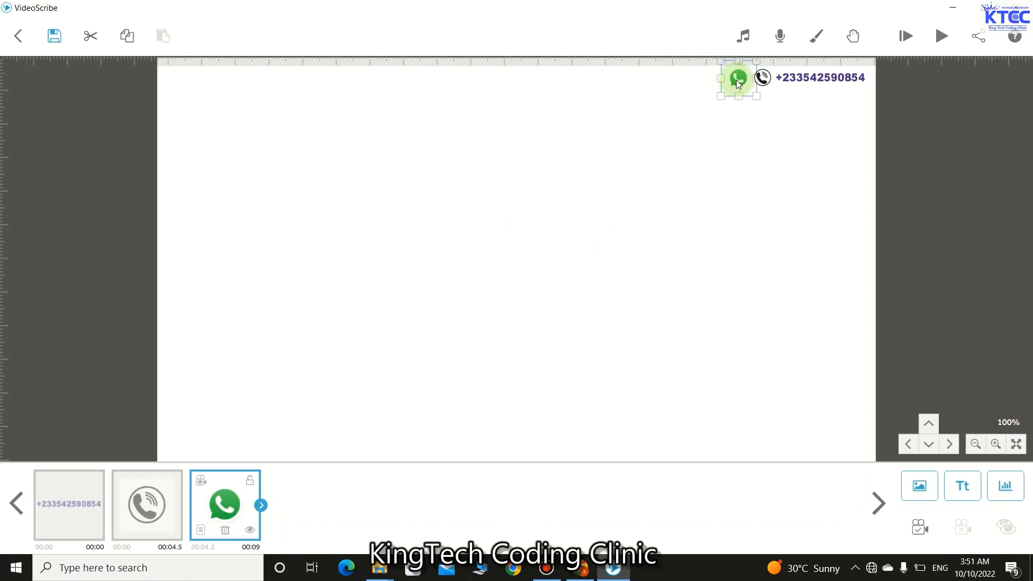
left_click(732, 127)
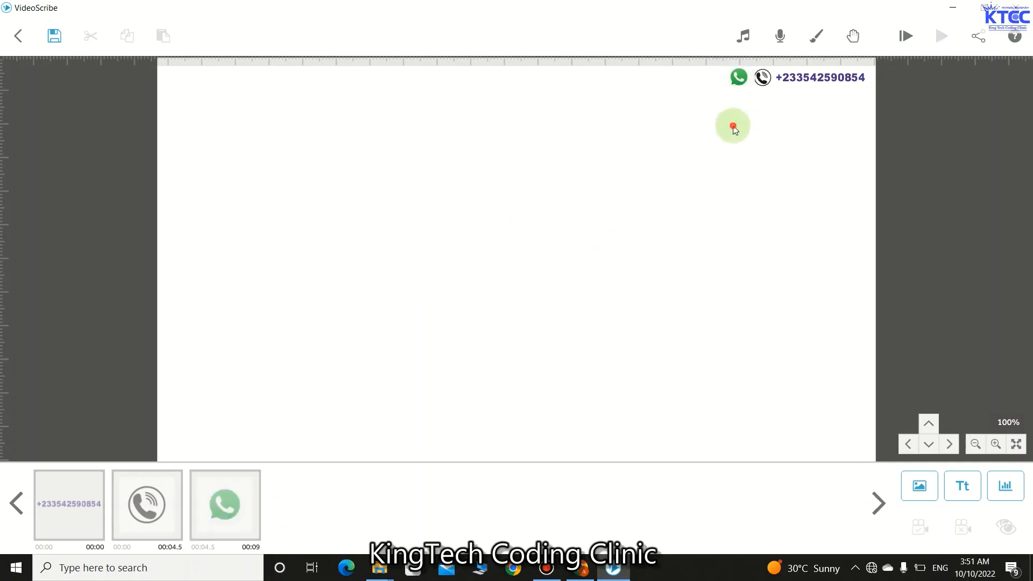
left_click(736, 81)
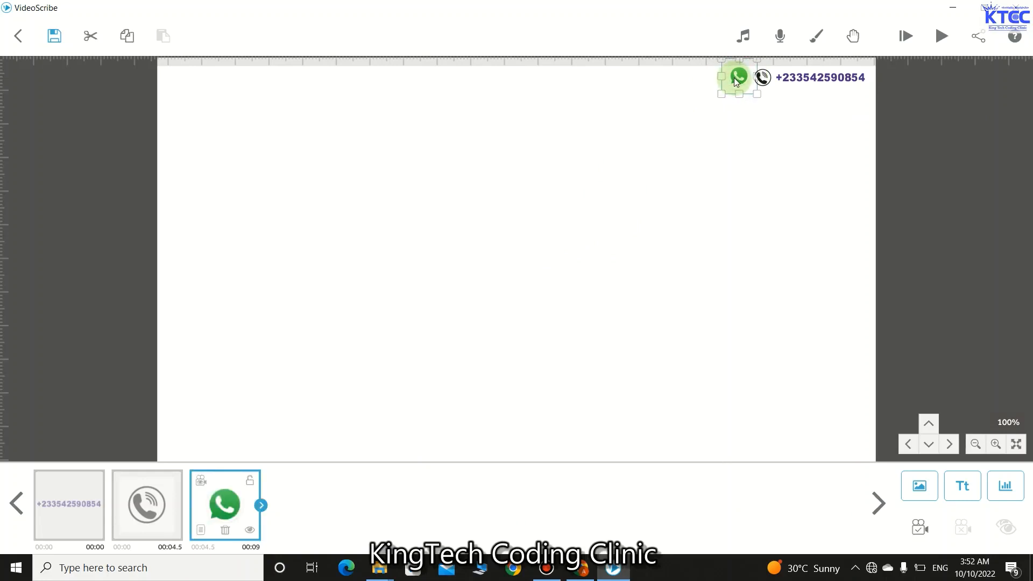
left_click(731, 120)
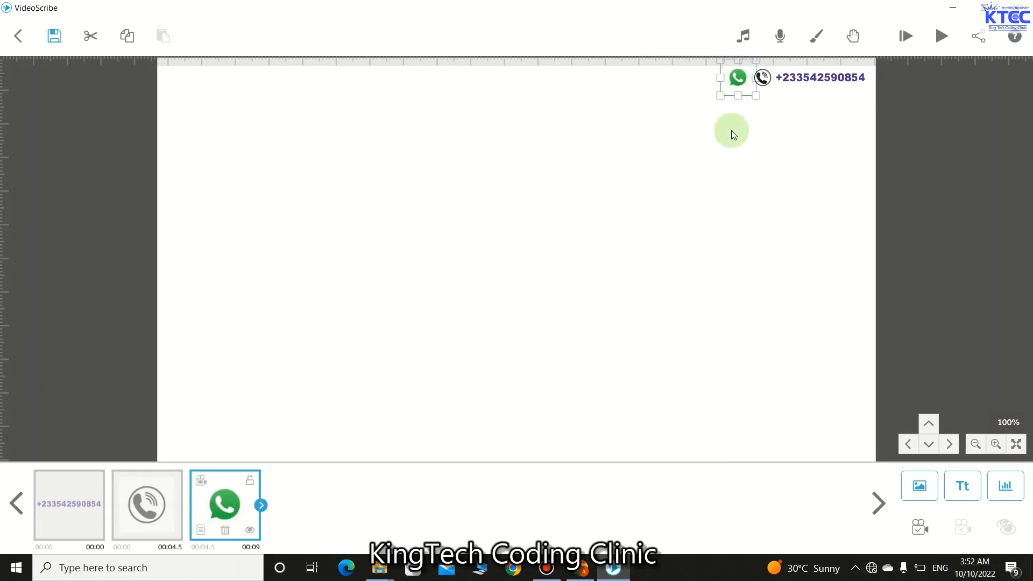
left_click(762, 79)
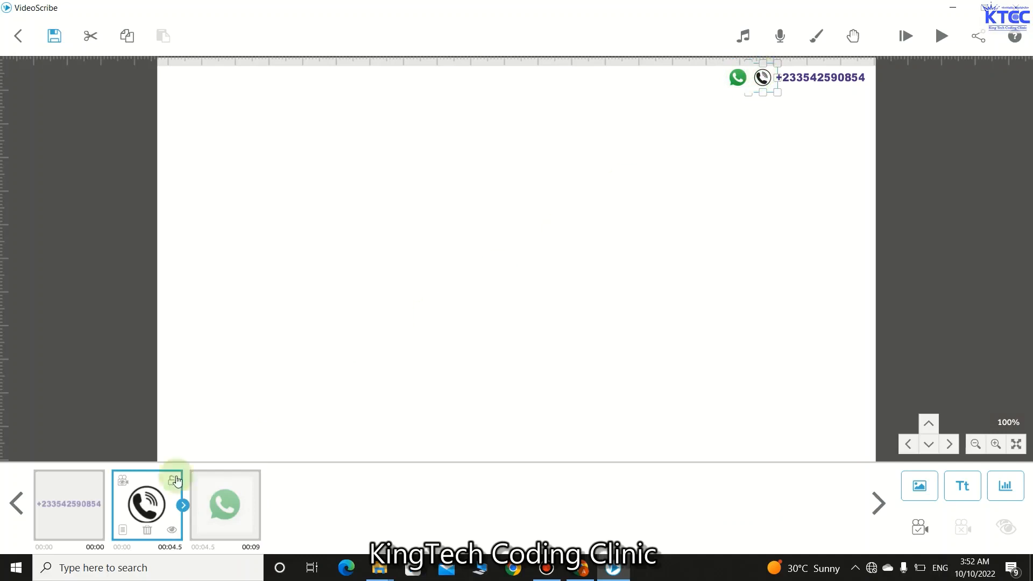
- Set the phone icon's animate, pause and transition times to 0 s
left_click(123, 529)
left_click(474, 419)
left_click(472, 425)
left_click(570, 426)
left_click(662, 421)
left_click(662, 421)
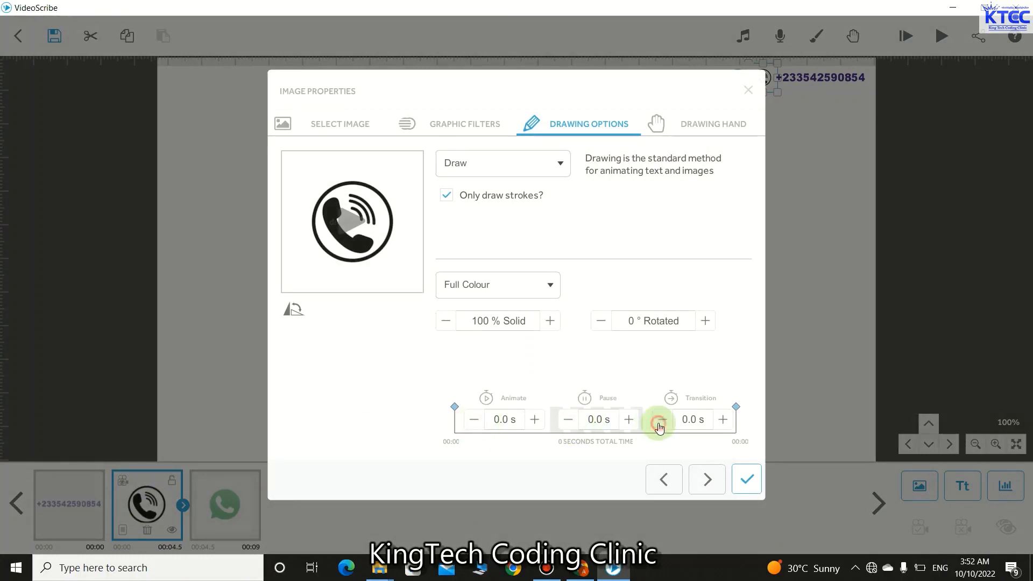
left_click(746, 479)
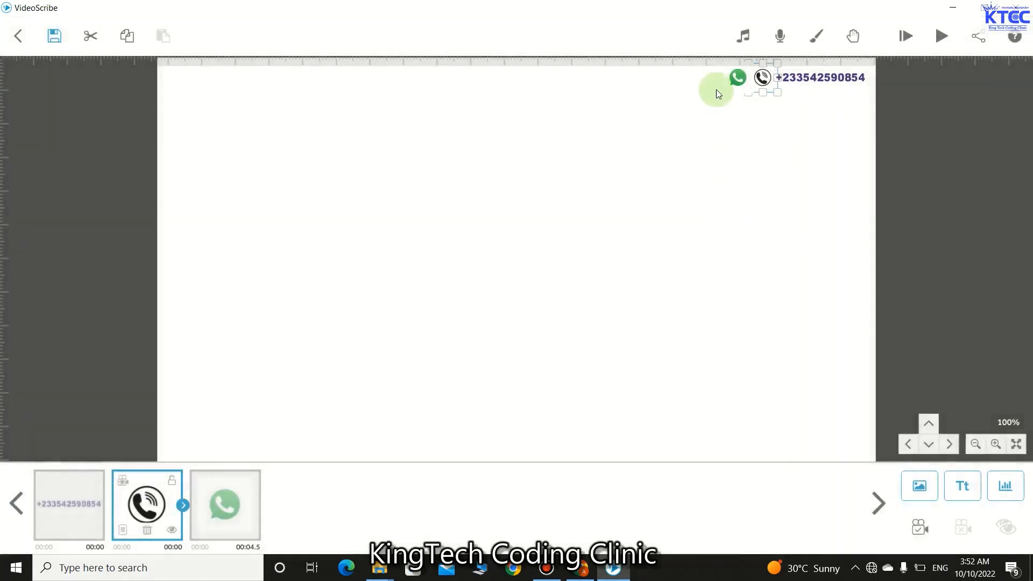
- Set the WhatsApp icon's animate, pause and transition times to 0 s, then begin a new text element
left_click(736, 79)
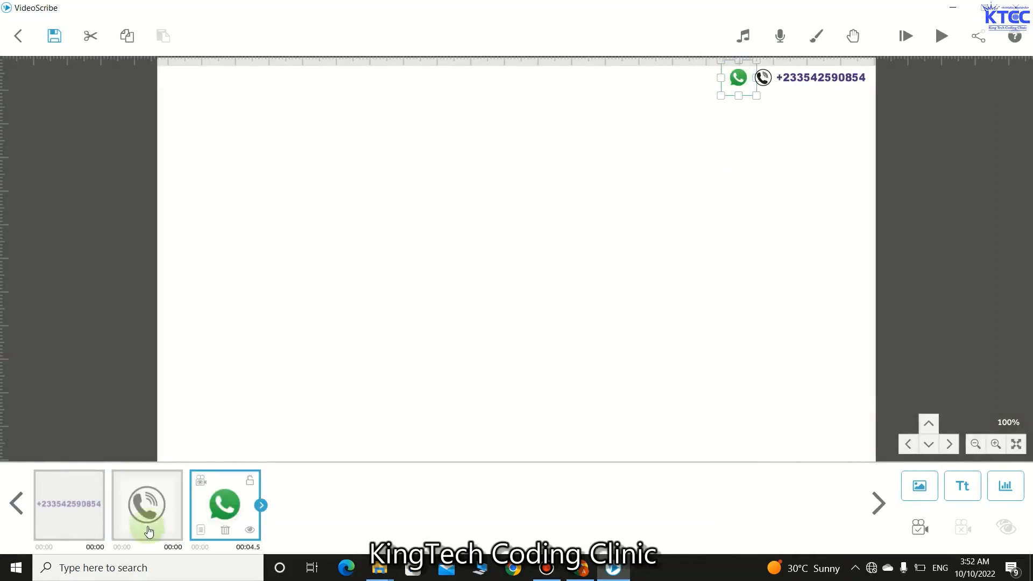
left_click(200, 530)
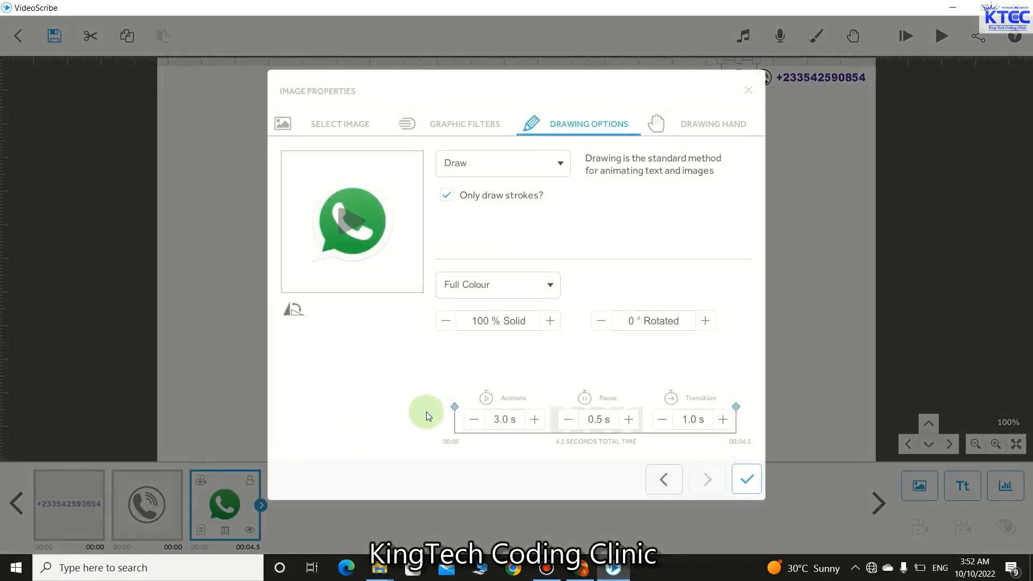
left_click(473, 419)
left_click(473, 419)
left_click(474, 419)
left_click(473, 419)
left_click(474, 419)
left_click(473, 419)
left_click(569, 419)
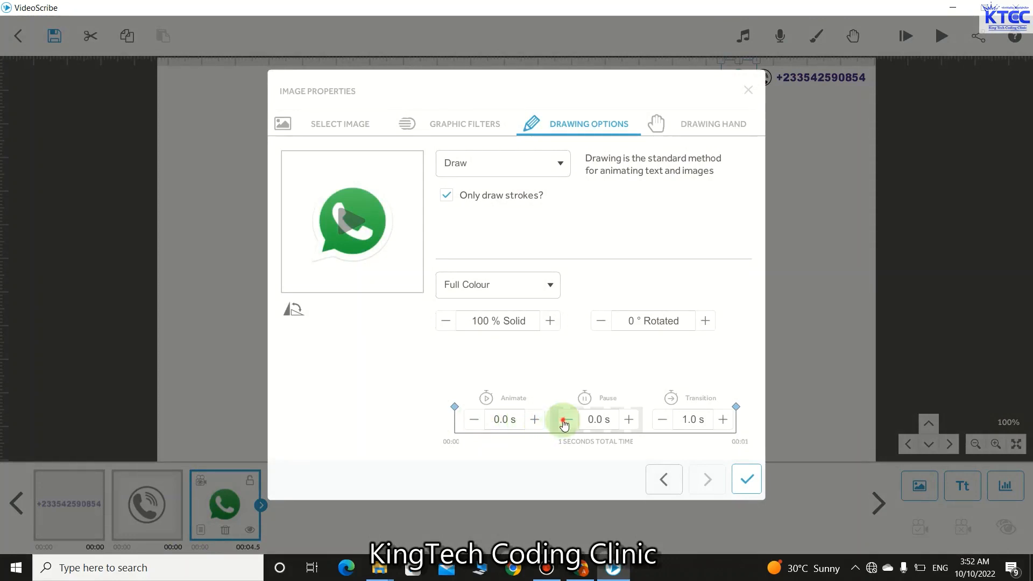
left_click(661, 419)
left_click(661, 420)
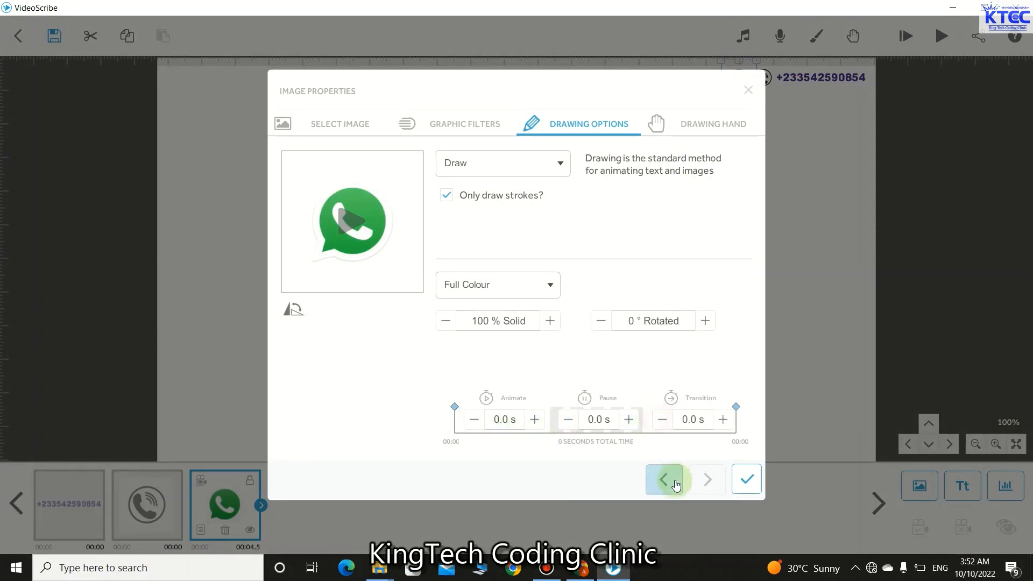
left_click(747, 479)
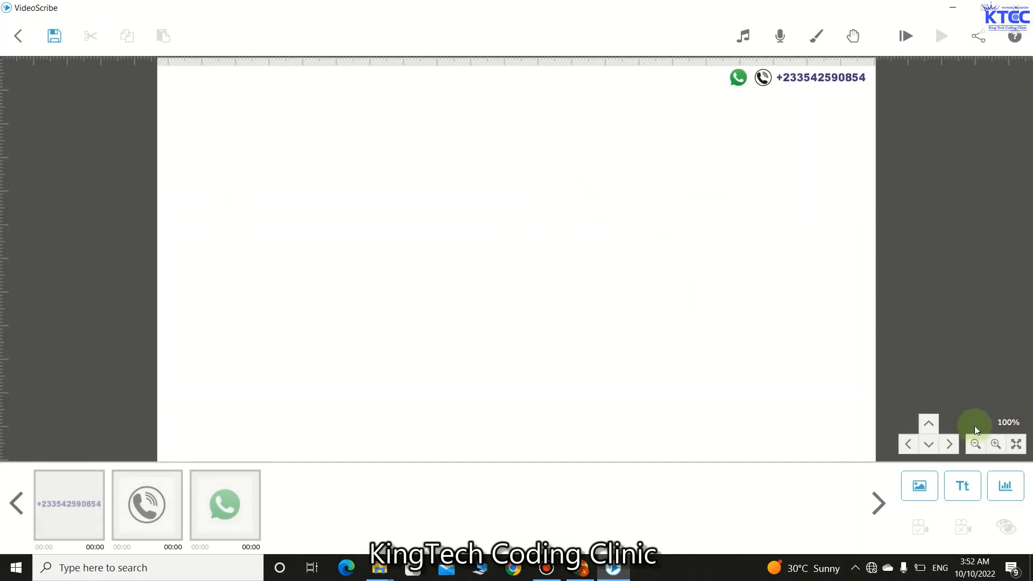
left_click(962, 483)
left_click(333, 171)
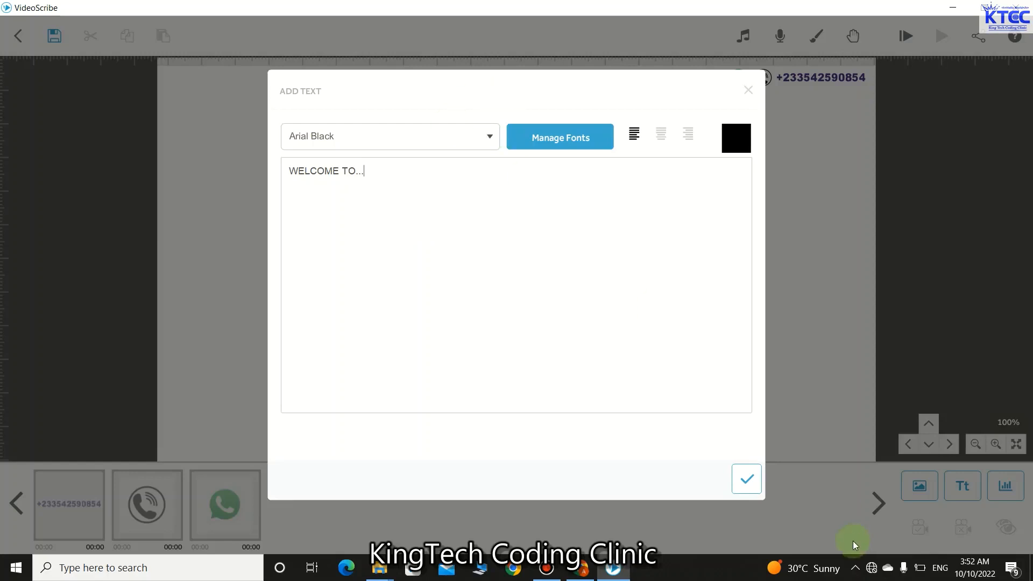
- Colour the WELCOME TO... text orange (#f15a29) and place it on the canvas
left_click(732, 141)
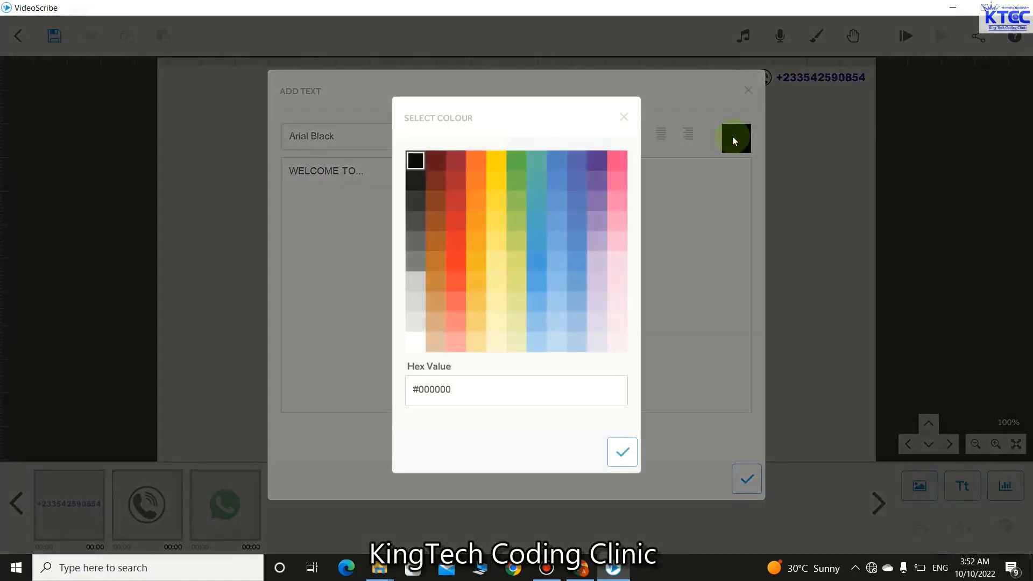
left_click(472, 165)
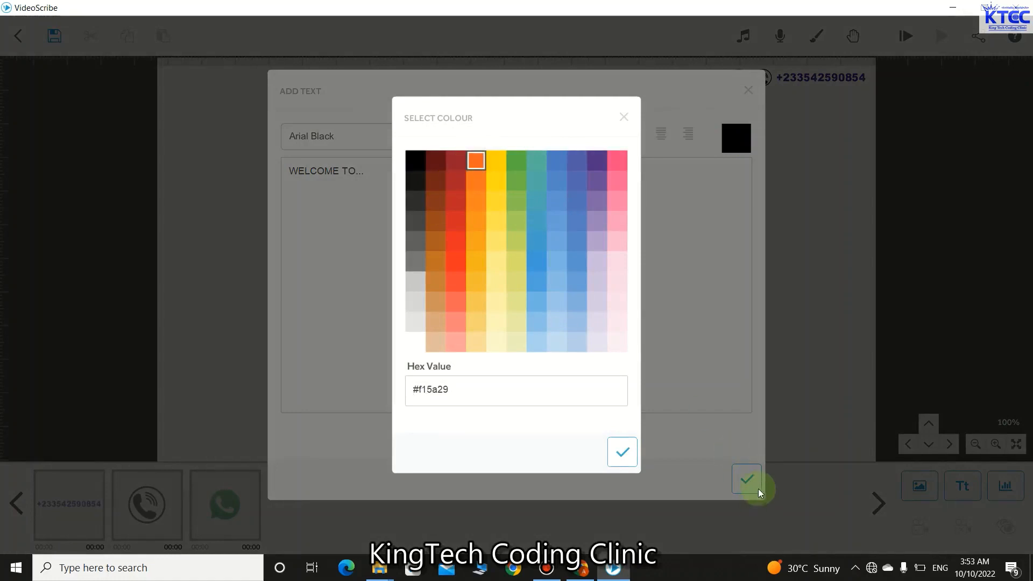
left_click(622, 452)
left_click(747, 479)
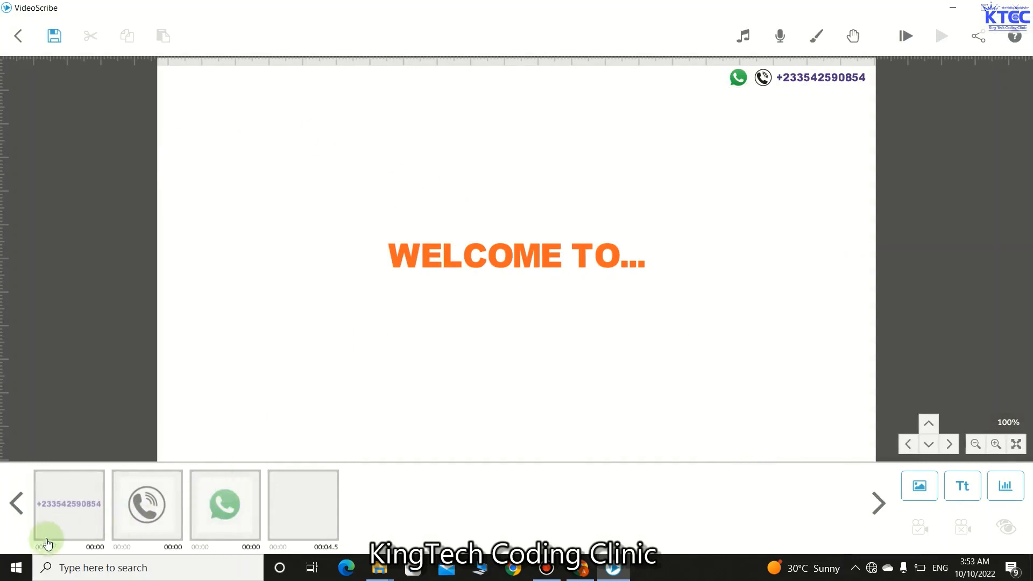
- Rotate the WELCOME TO... text to -44° and preview the result
left_click(285, 497)
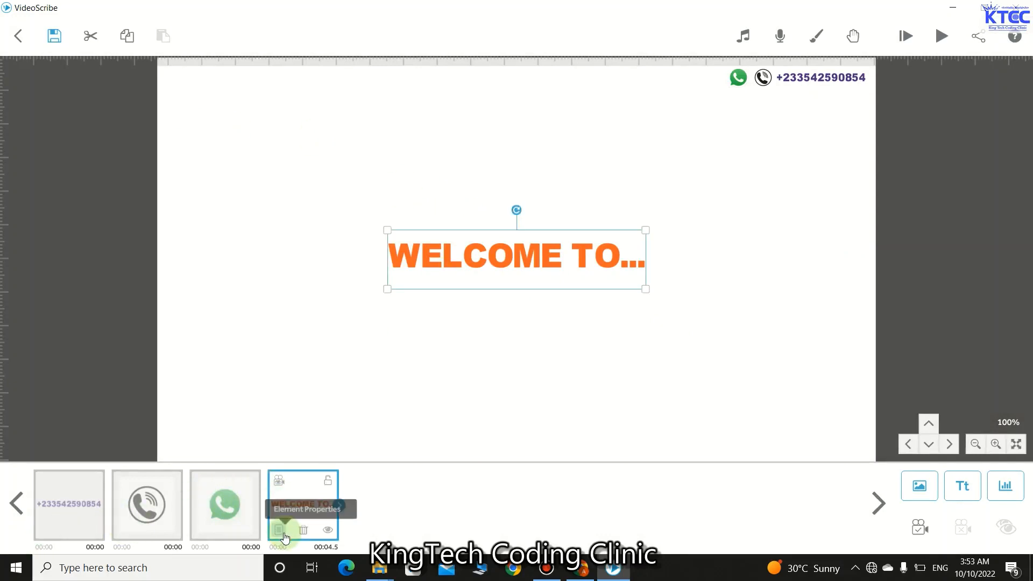
left_click(280, 530)
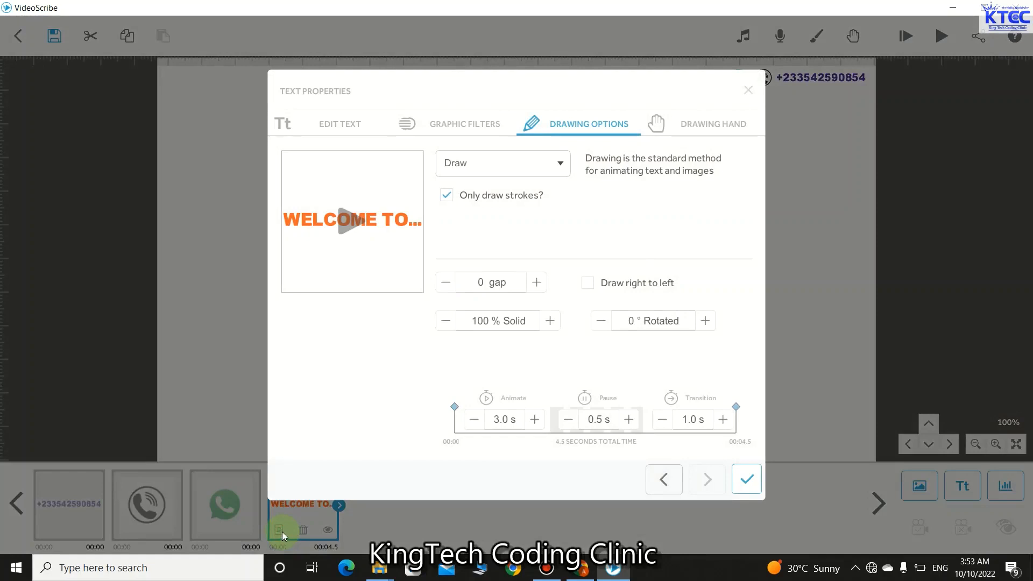
left_click(706, 320)
left_click(706, 321)
left_click(705, 321)
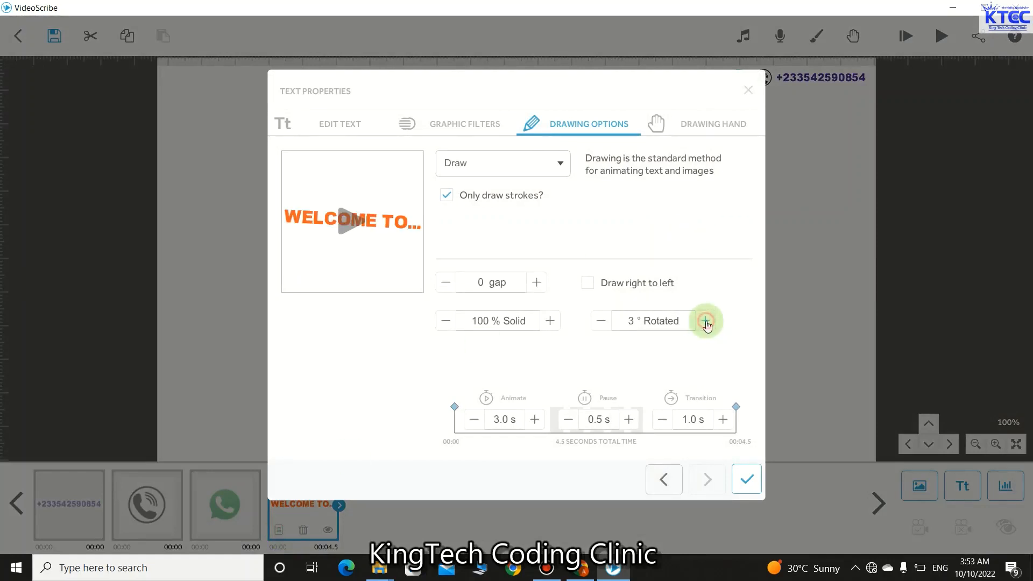
left_click(595, 323)
left_click(596, 322)
left_click(595, 323)
left_click(595, 323)
left_click(595, 323)
left_click(596, 323)
left_click(595, 323)
left_click(596, 322)
left_click(596, 323)
left_click(596, 323)
left_click(596, 322)
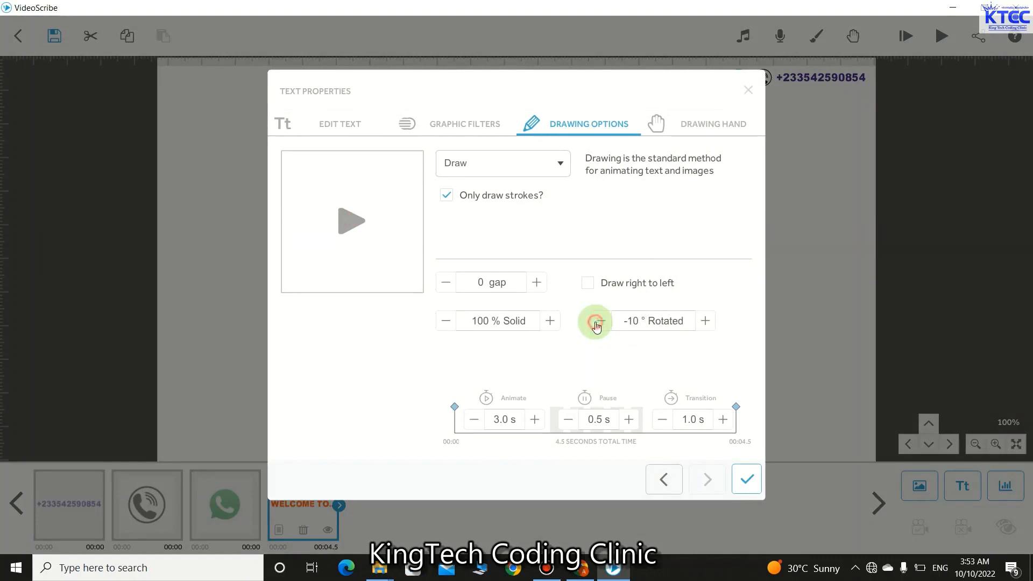
left_click(596, 323)
left_click(596, 323)
left_click(596, 323)
left_click(595, 323)
left_click(595, 323)
left_click(596, 323)
left_click(595, 323)
left_click(596, 323)
left_click(595, 323)
left_click(595, 323)
left_click(596, 323)
left_click(596, 323)
left_click(596, 323)
left_click(596, 323)
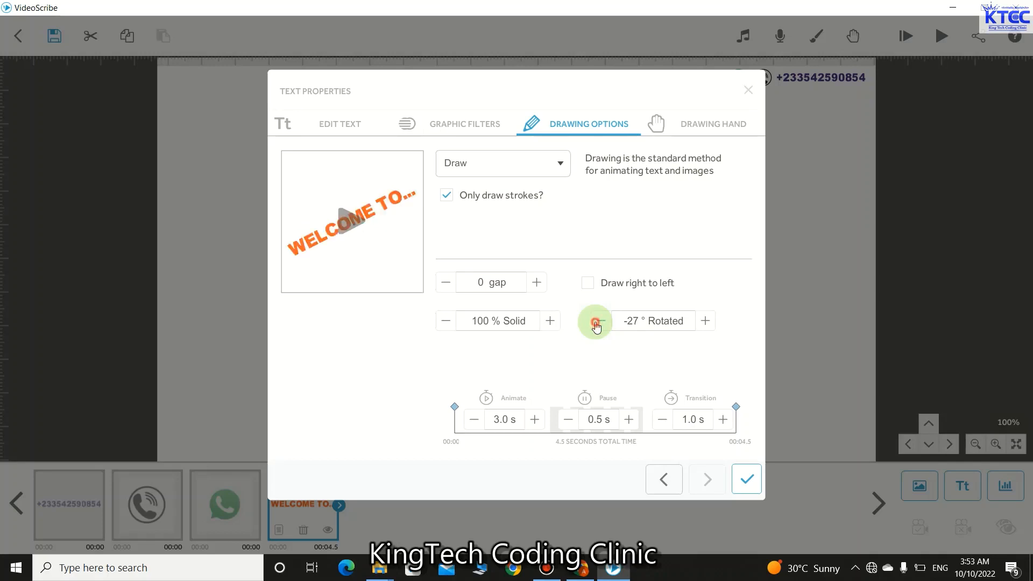
left_click(595, 323)
left_click(596, 322)
left_click(596, 322)
left_click(596, 323)
left_click(595, 322)
left_click(595, 323)
left_click(595, 323)
left_click(595, 323)
left_click(595, 323)
left_click(596, 323)
left_click(596, 323)
left_click(596, 323)
left_click(596, 323)
left_click(595, 323)
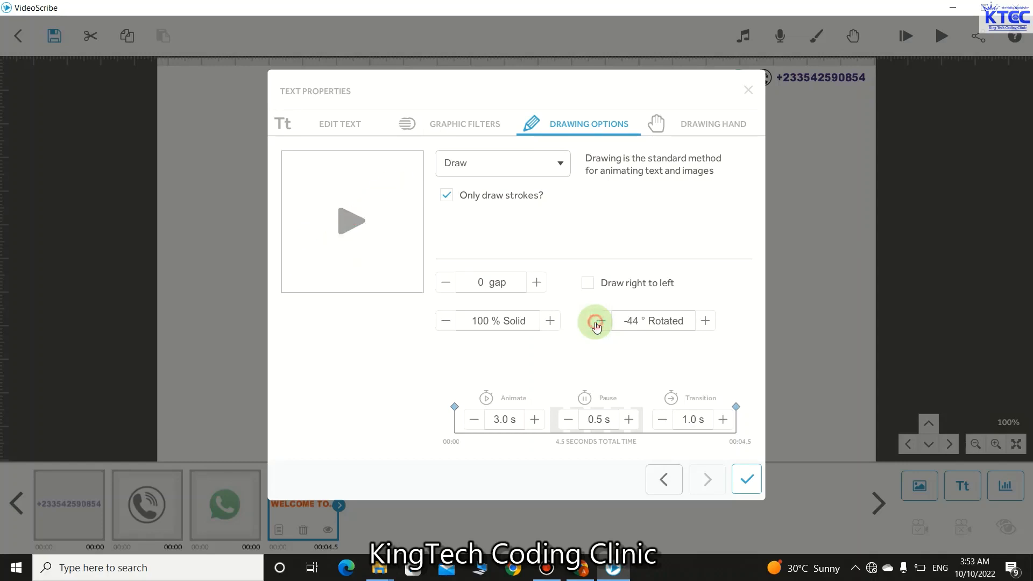
left_click(350, 221)
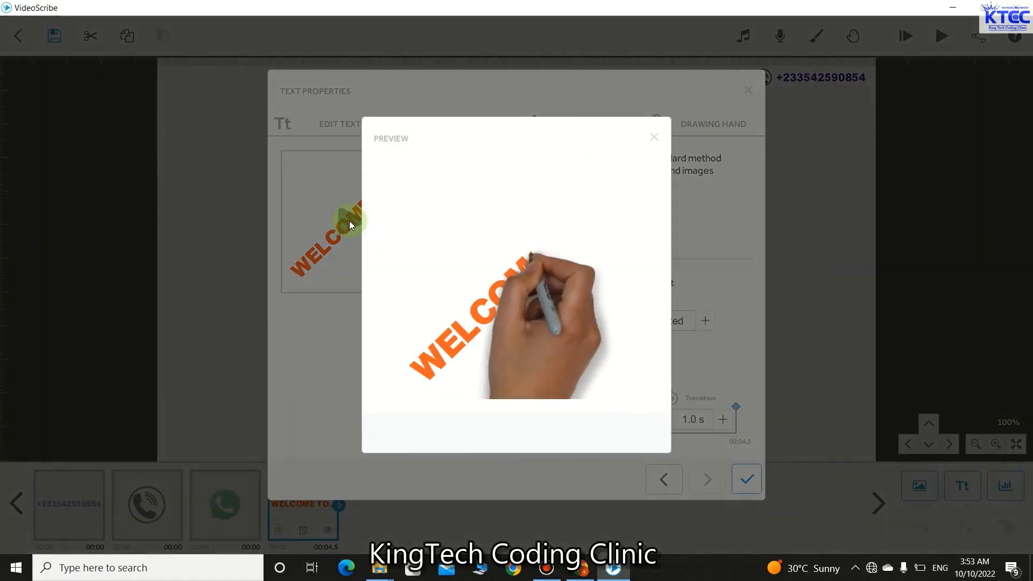
left_click(655, 137)
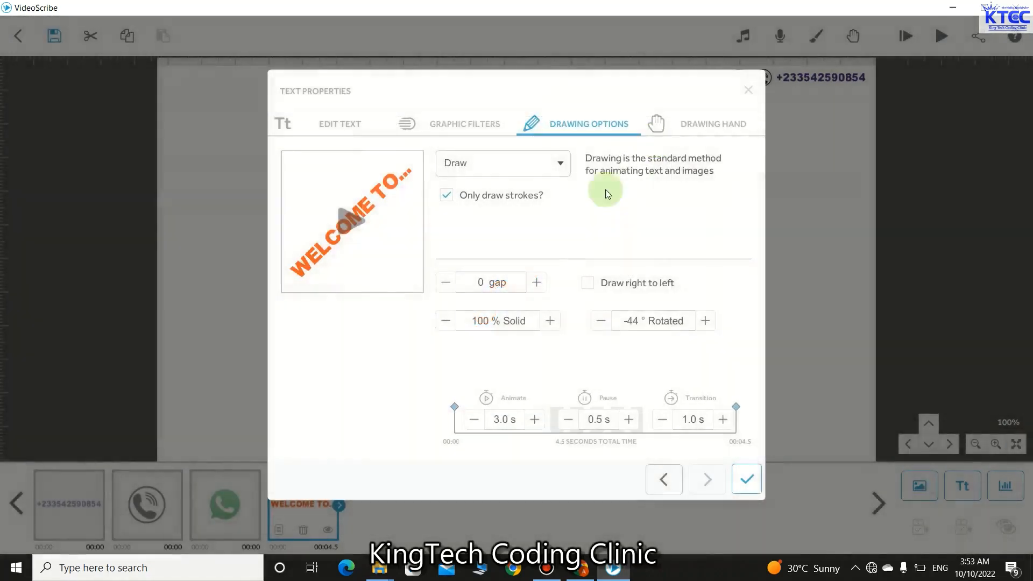
- Make the text Move In (Smooth) with 1.5 s animate and 0.5 s transition
left_click(560, 163)
left_click(476, 216)
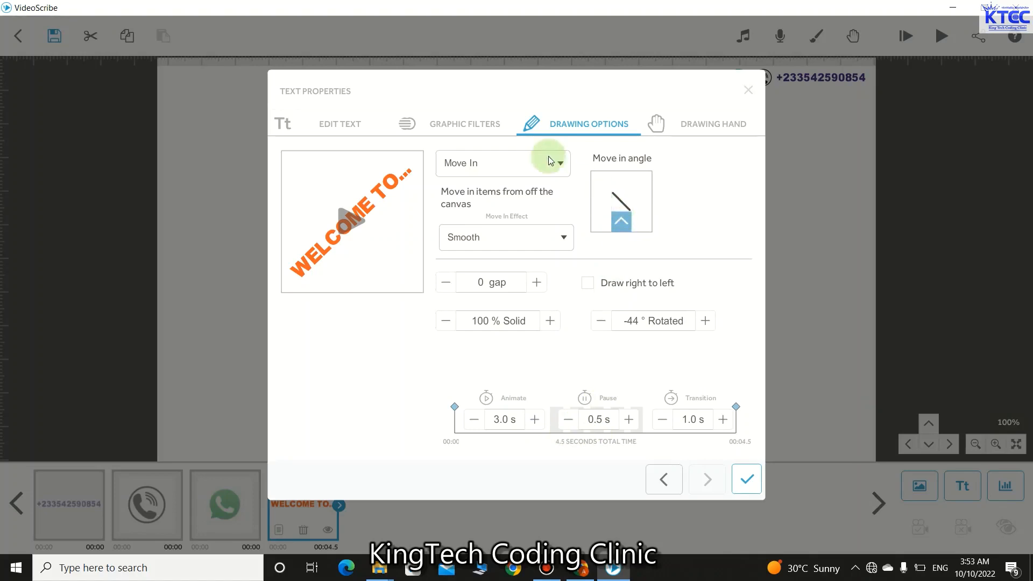
left_click(473, 419)
left_click(474, 419)
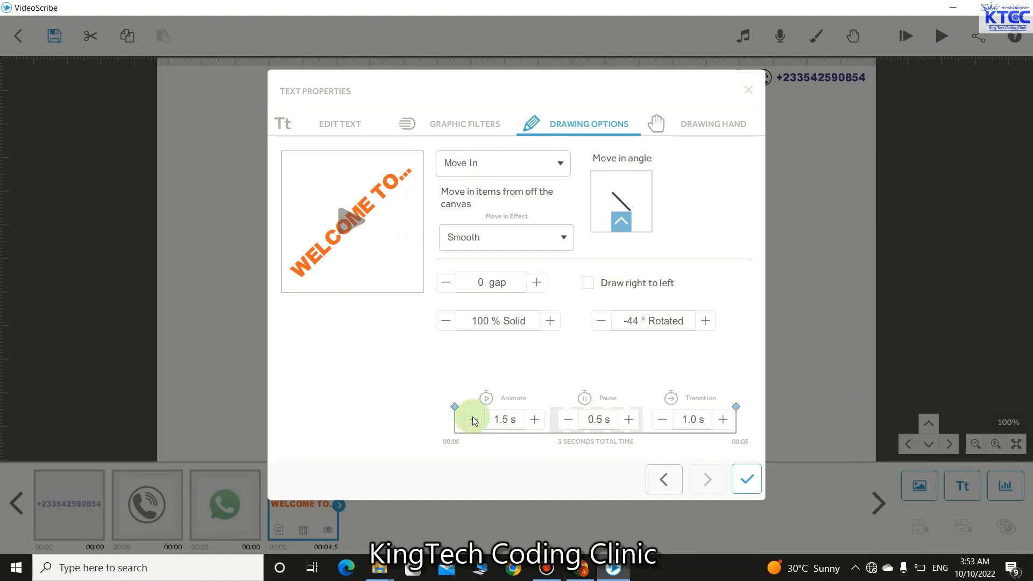
left_click(666, 420)
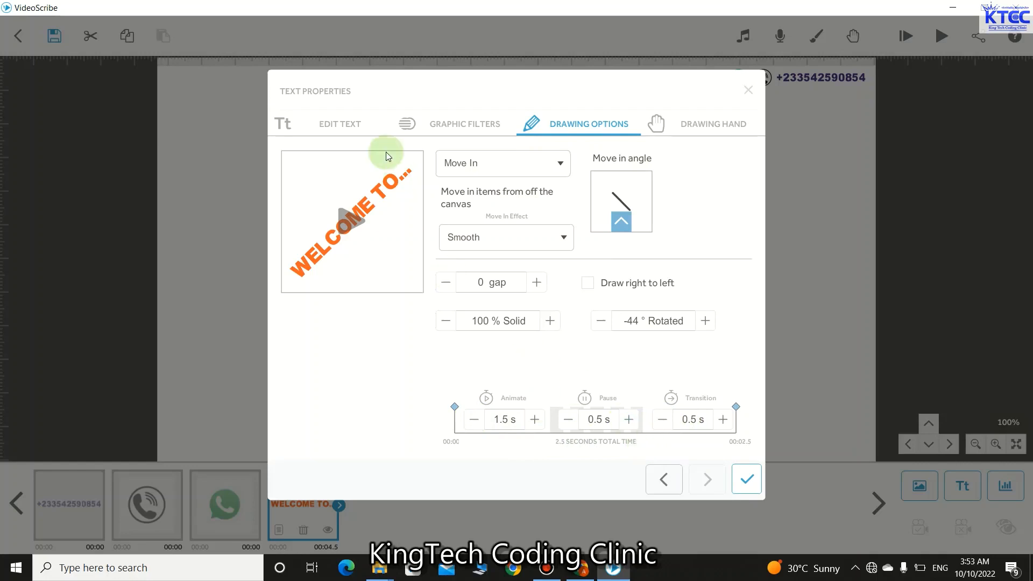
left_click(750, 483)
- Shrink WELCOME TO... slightly and tuck it into the canvas's upper-left corner
left_click_drag(528, 253, 442, 227)
mouse_move(355, 344)
left_mouse_down()
mouse_move(354, 328)
mouse_move(361, 332)
left_mouse_up()
left_click_drag(412, 262, 225, 210)
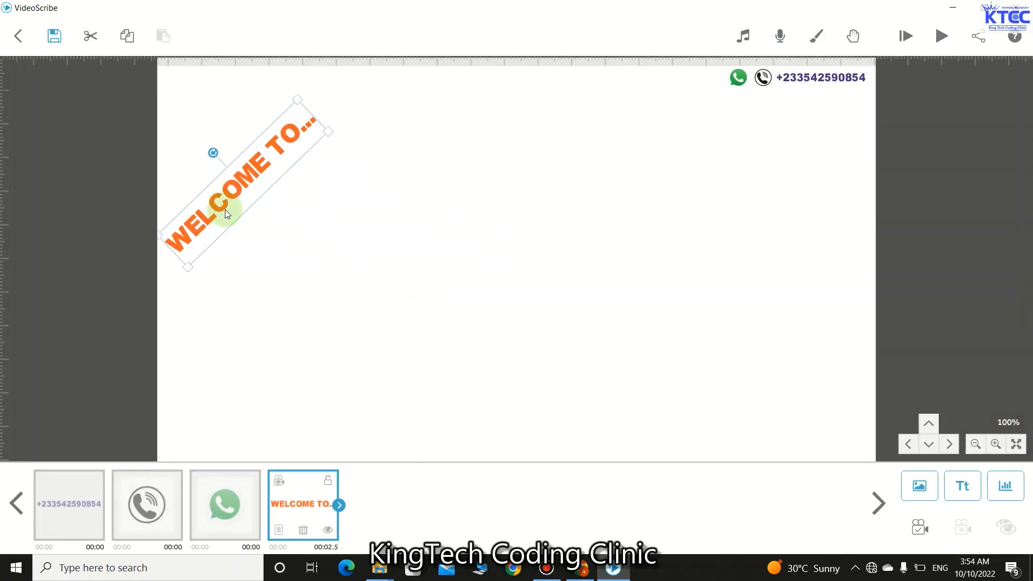
left_click(253, 263)
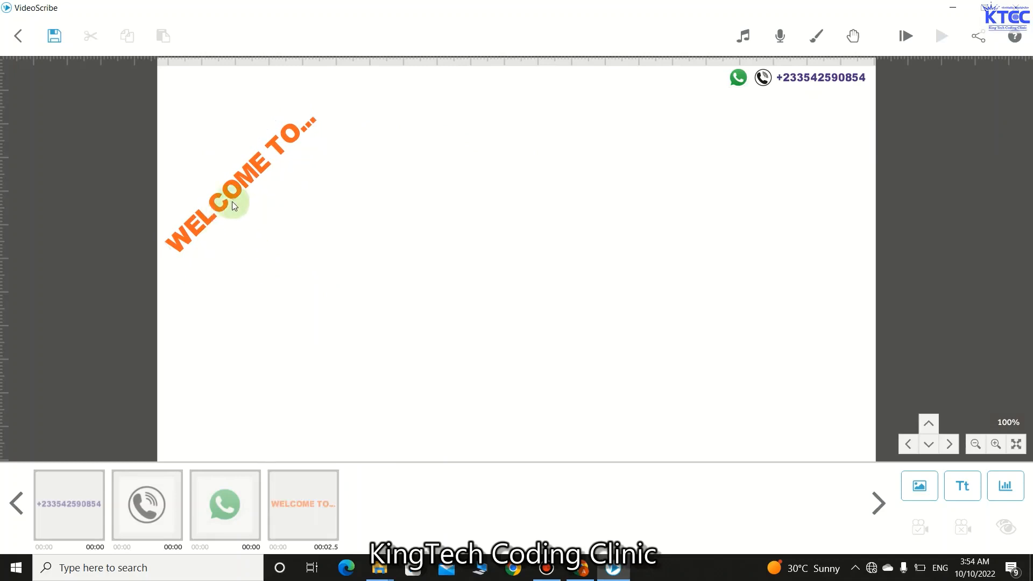
left_click(247, 203)
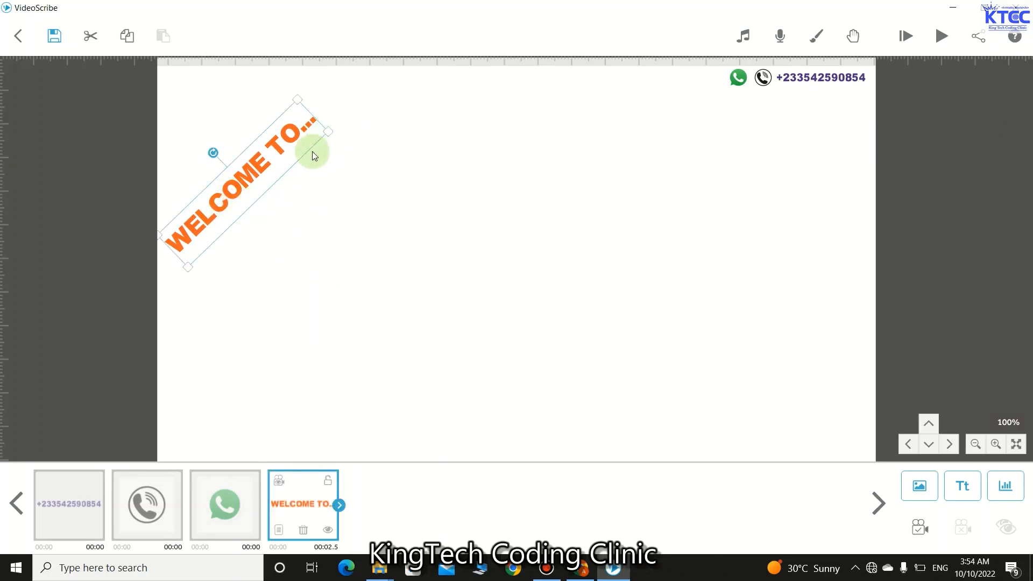
left_click_drag(186, 267, 186, 267)
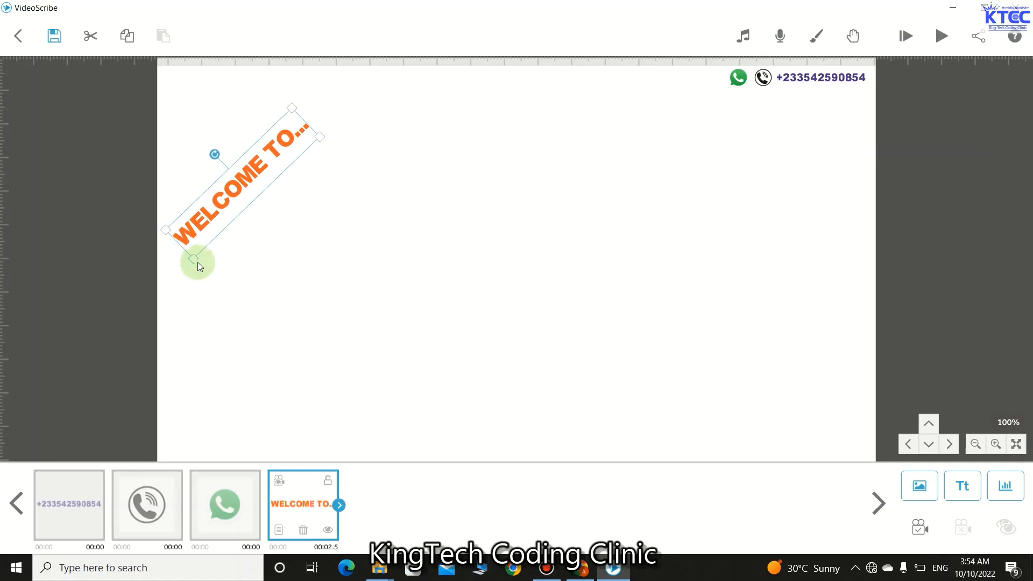
left_click_drag(230, 203, 224, 196)
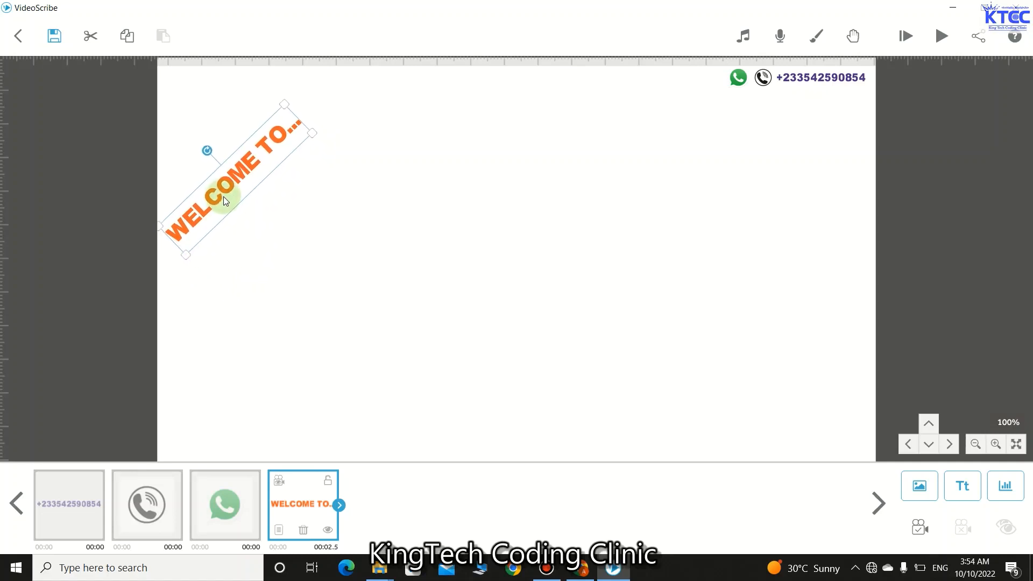
left_click(330, 260)
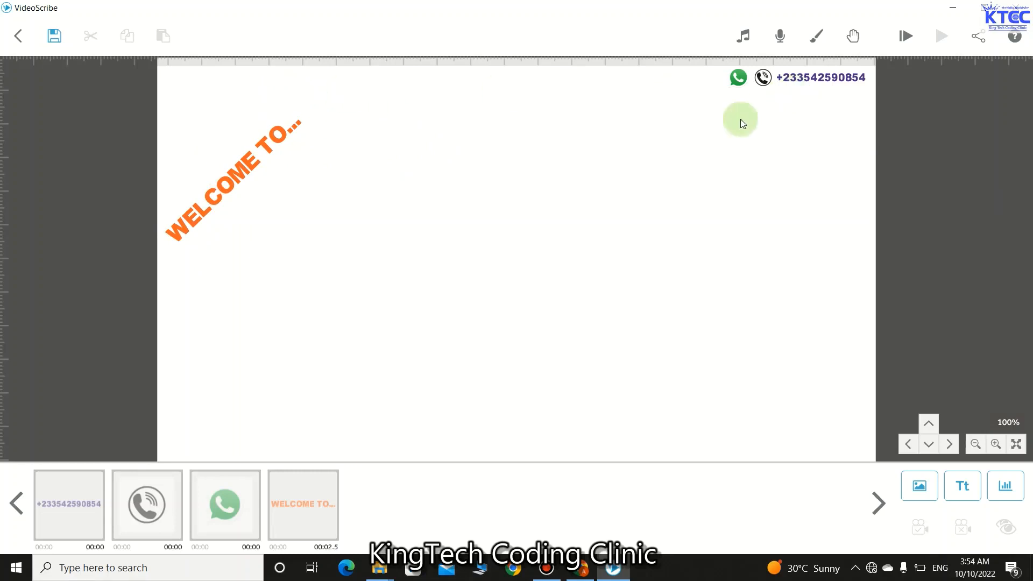
- Lower the WELCOME TO... text's rotation to about -50 degrees for a steeper tilt
left_click(244, 172)
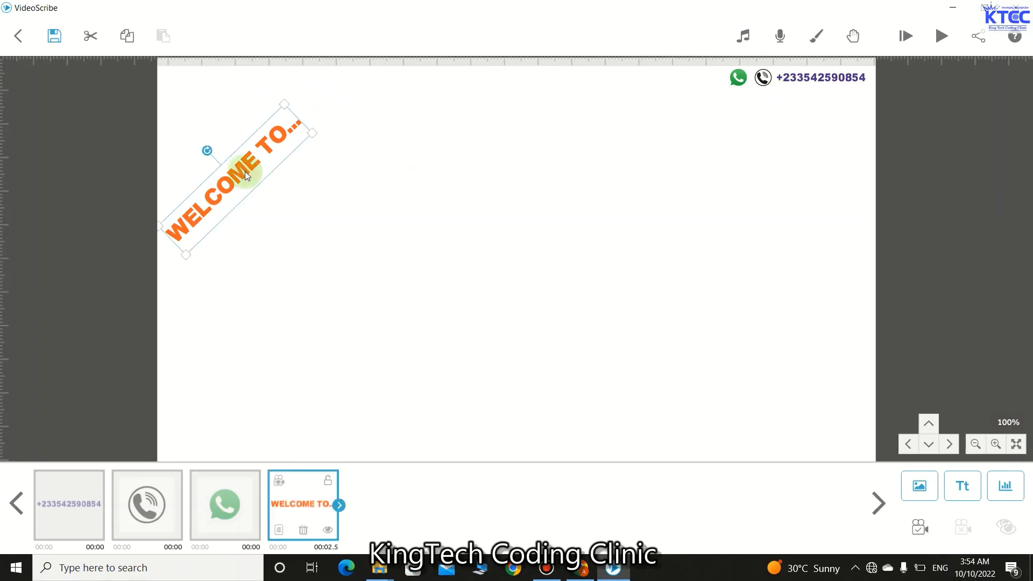
left_click(296, 527)
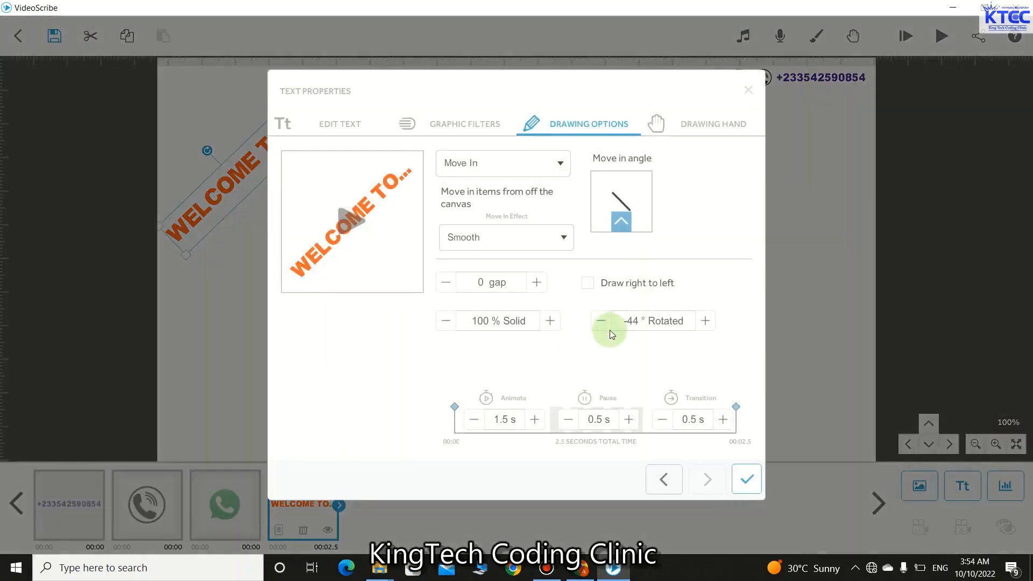
left_click(603, 322)
left_click(602, 321)
left_click(606, 324)
left_click(607, 324)
left_click(607, 324)
left_click(607, 325)
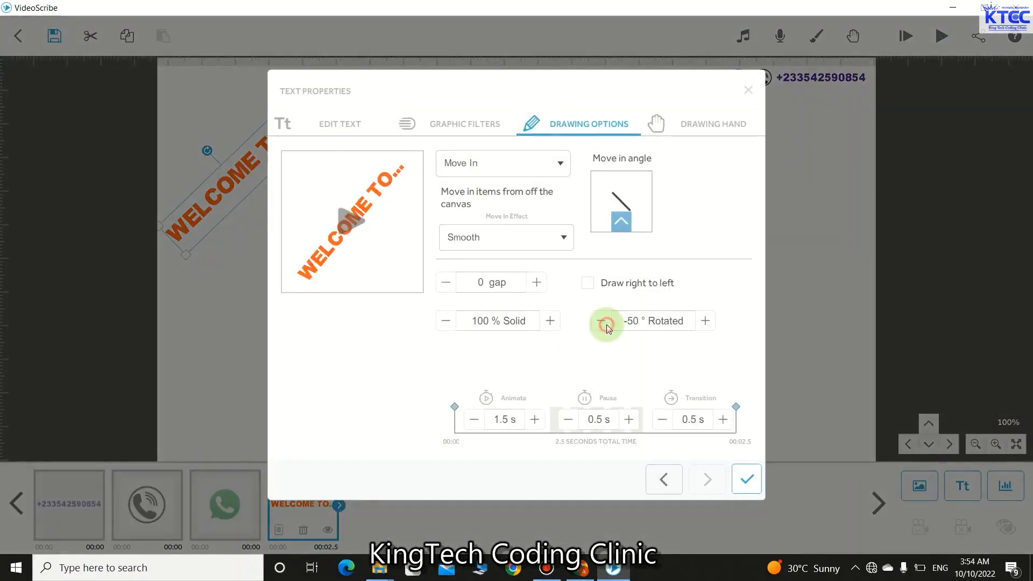
left_click(606, 325)
left_click(606, 325)
left_click(748, 480)
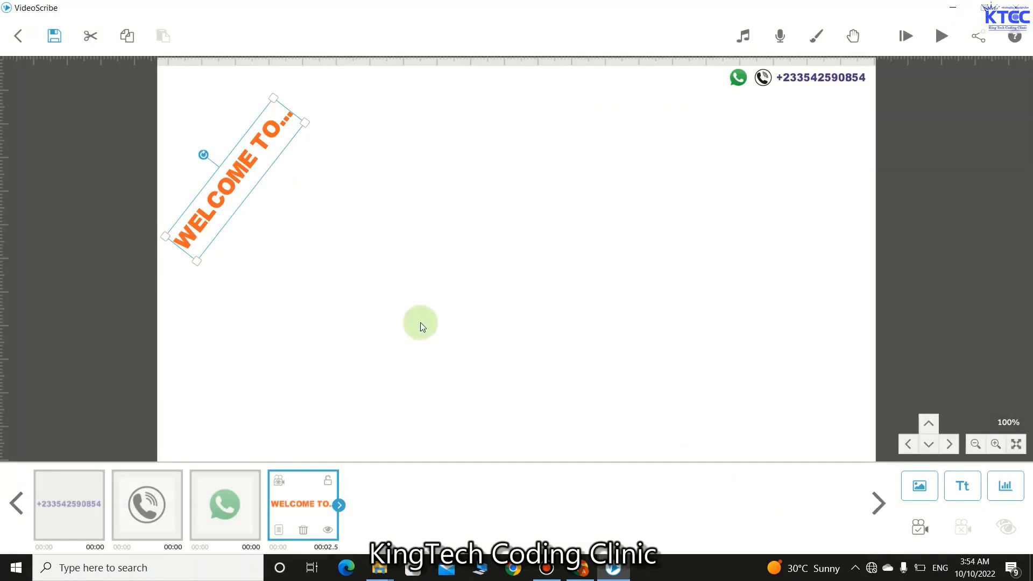
- Nudge the rotated WELCOME TO... text slightly up and to the left
left_click_drag(247, 192, 241, 190)
left_click(423, 245)
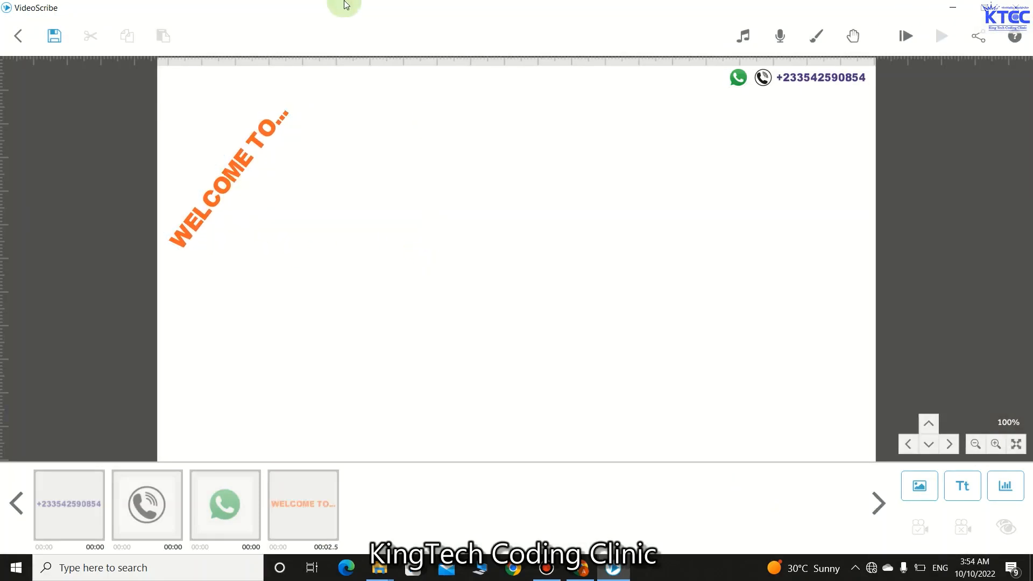
left_click_drag(227, 182, 224, 185)
left_click(227, 186)
left_click(372, 274)
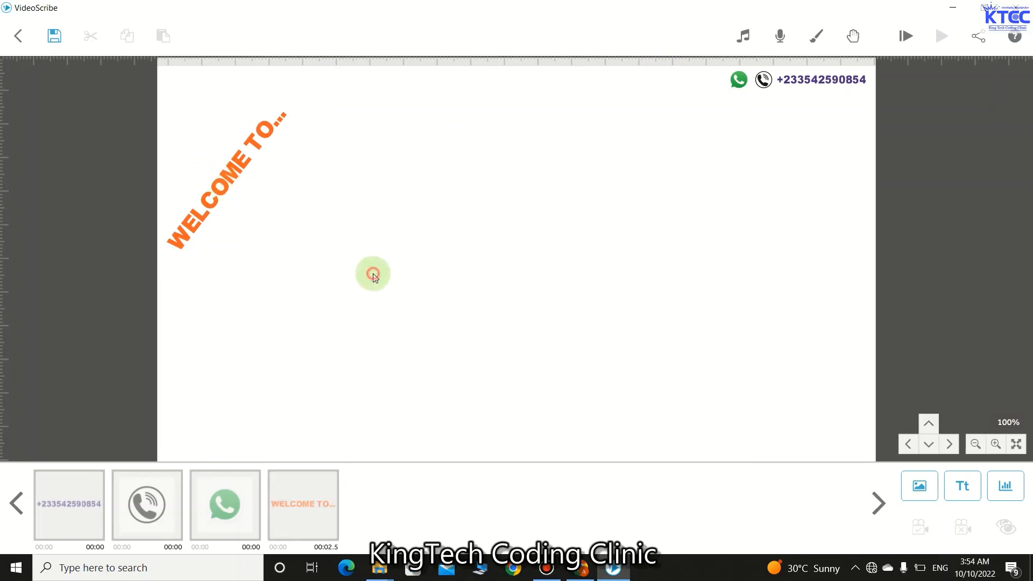
- Add a purple text element reading 'KINGTECH CODING CLINIC' to the canvas
left_click(963, 487)
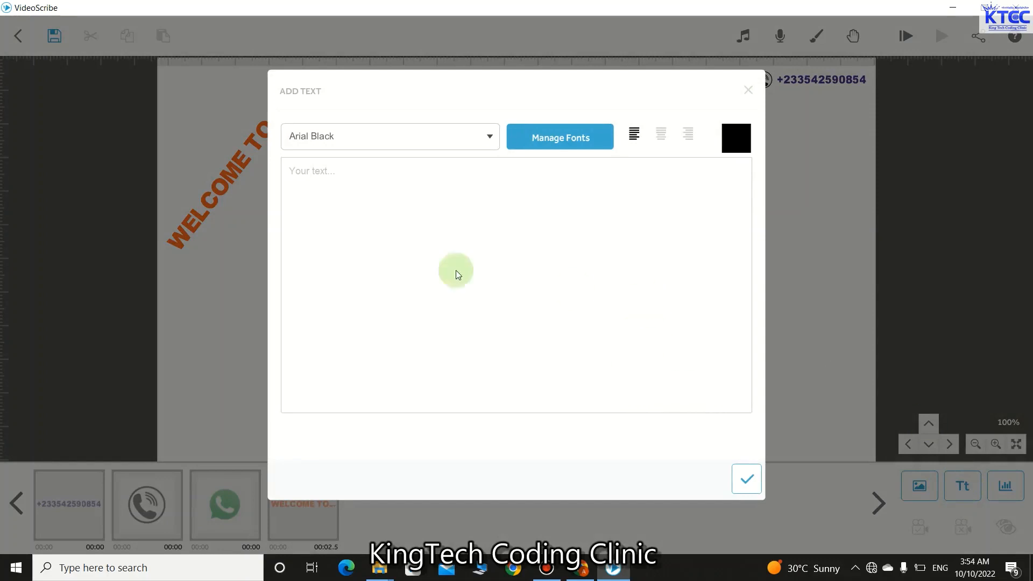
left_click(385, 171)
type("KINGTECH CODING CLINIC")
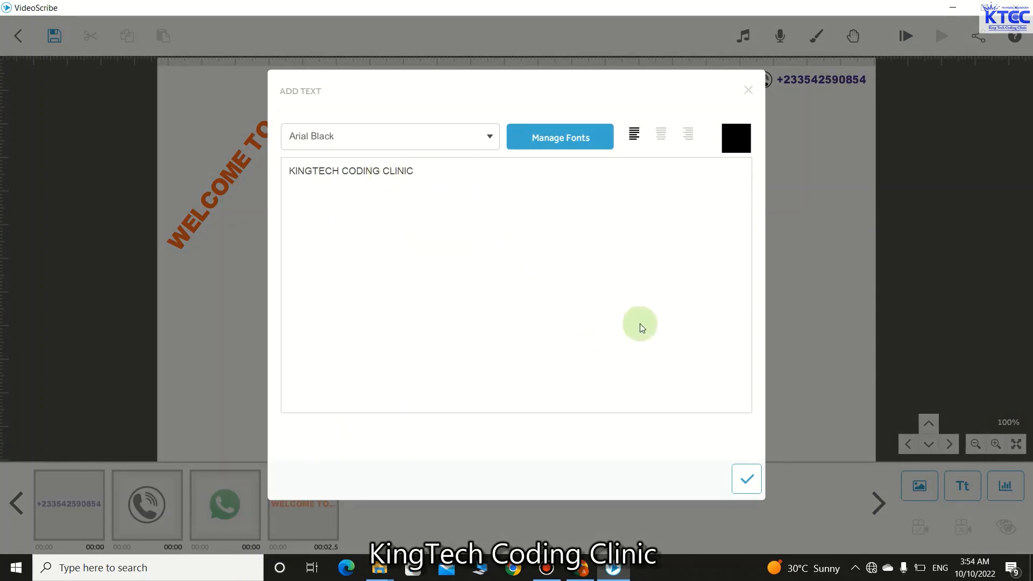
left_click(739, 140)
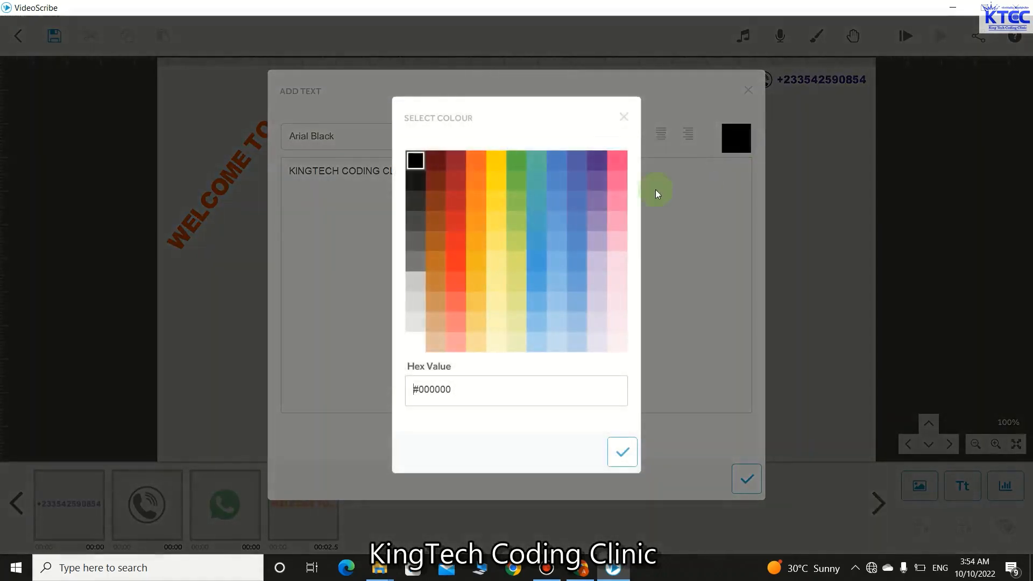
left_click(616, 451)
left_click(744, 479)
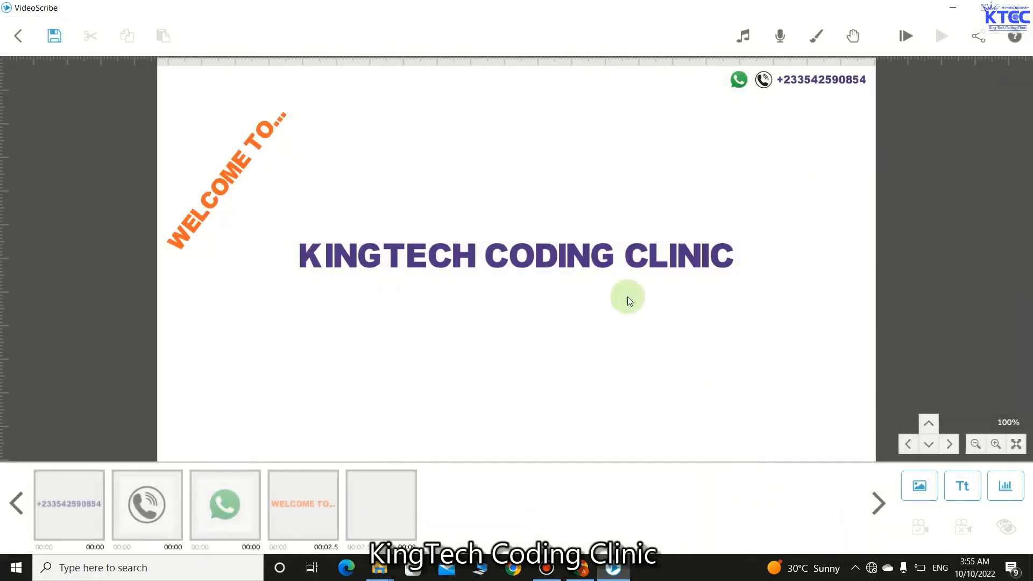
- Move the KINGTECH CODING CLINIC heading to the top of the canvas beside the phone number
left_click(528, 254)
left_click_drag(526, 262, 493, 98)
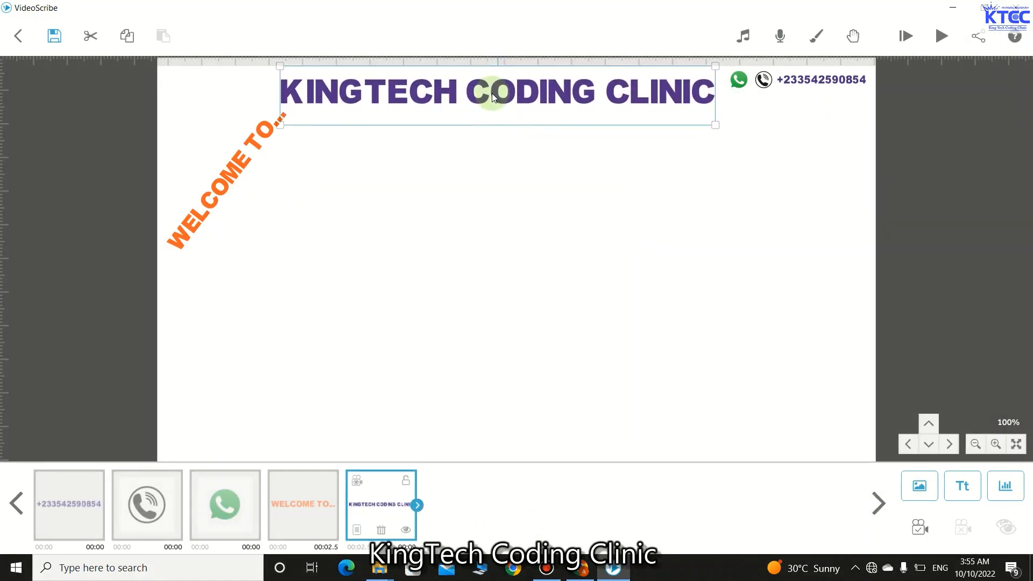
left_click(517, 194)
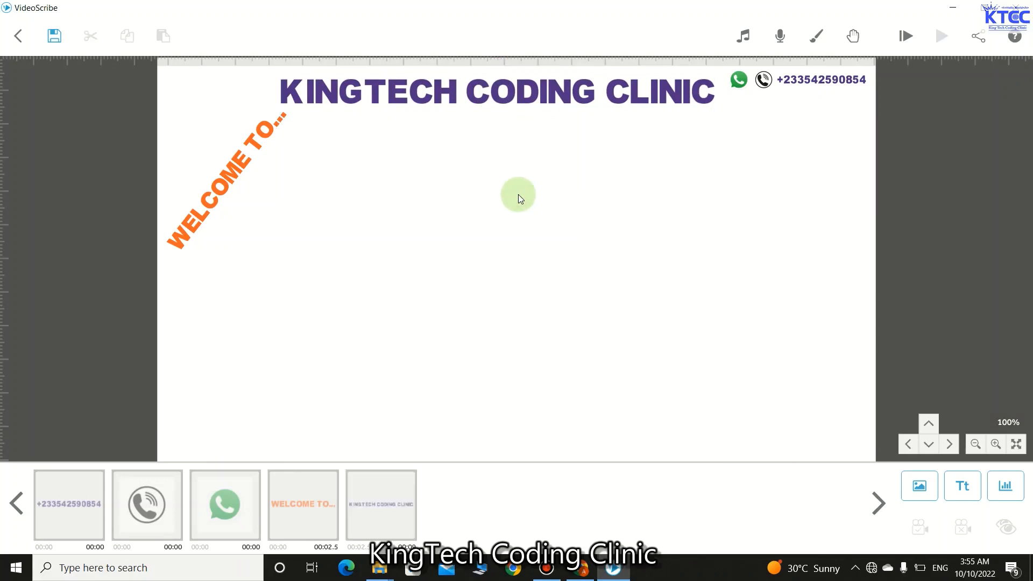
left_click(560, 96)
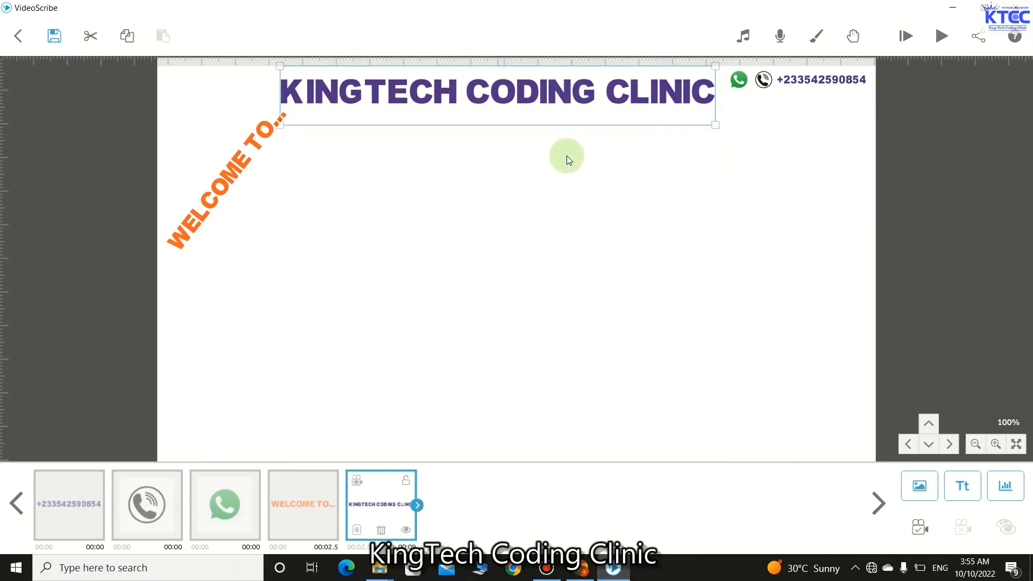
left_click(355, 530)
- Preview the heading's drawing, then cut animate time to 2.5 s and transition to 0.5 s
left_click(358, 221)
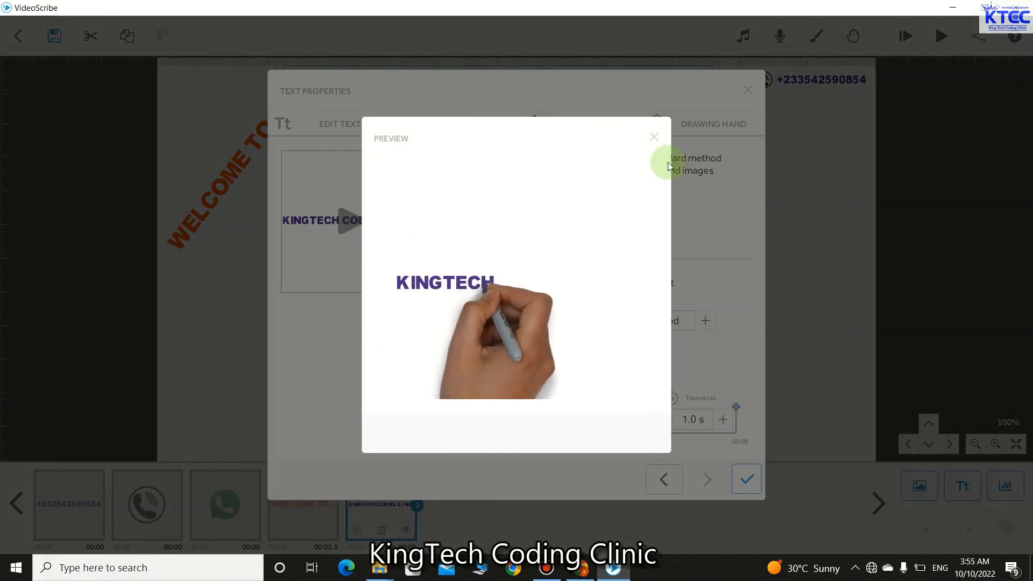
left_click(655, 137)
left_click(474, 420)
left_click(473, 420)
left_click(474, 420)
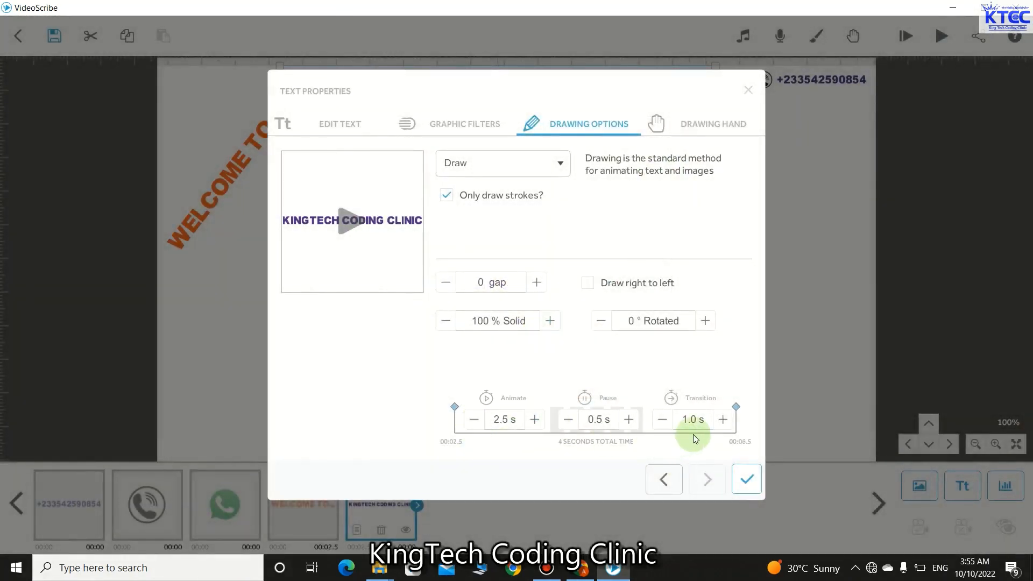
left_click(663, 421)
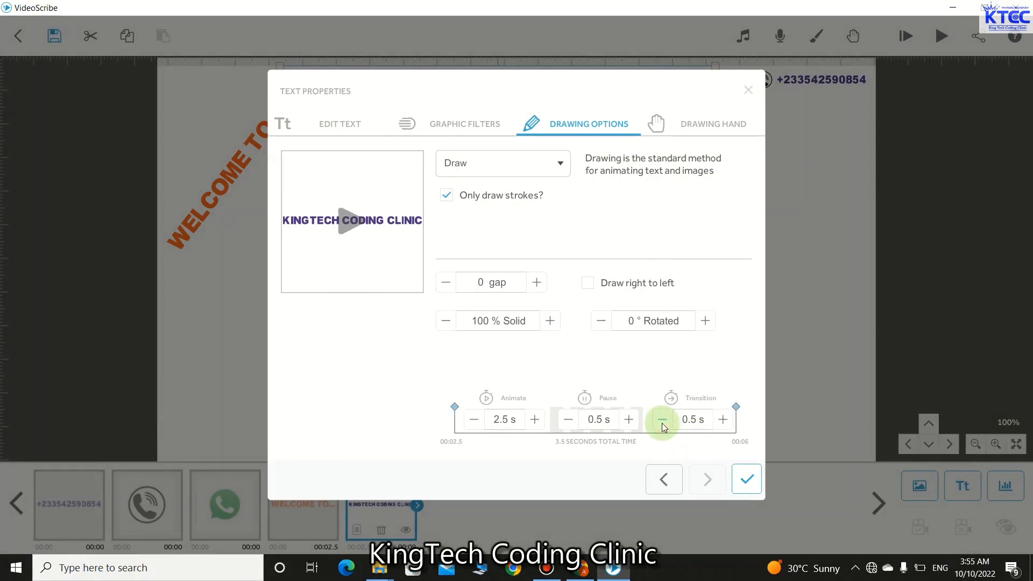
left_click(738, 482)
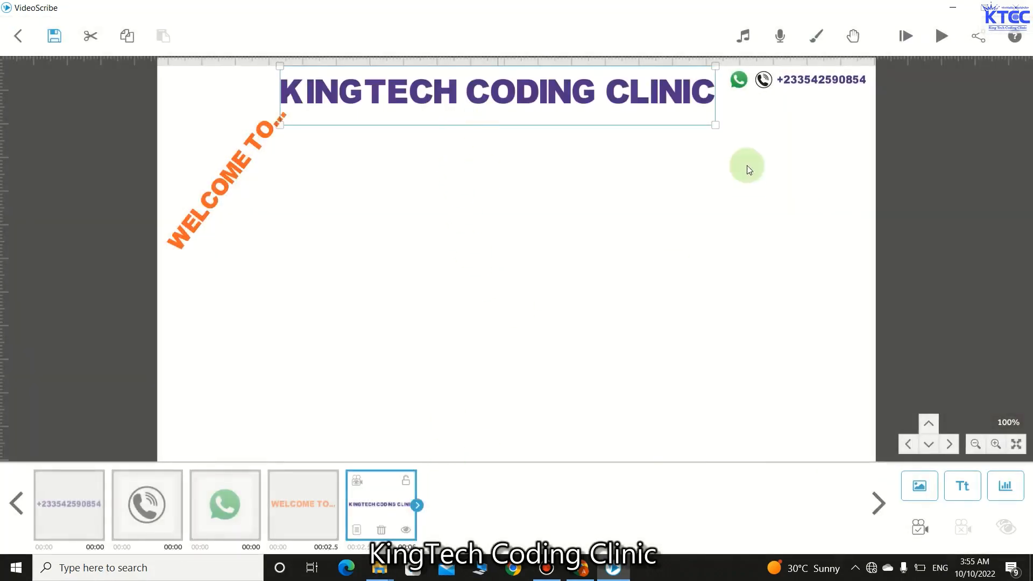
- Replay the heading's drawing with the new 3.5 s total timing and close its properties
left_click(360, 529)
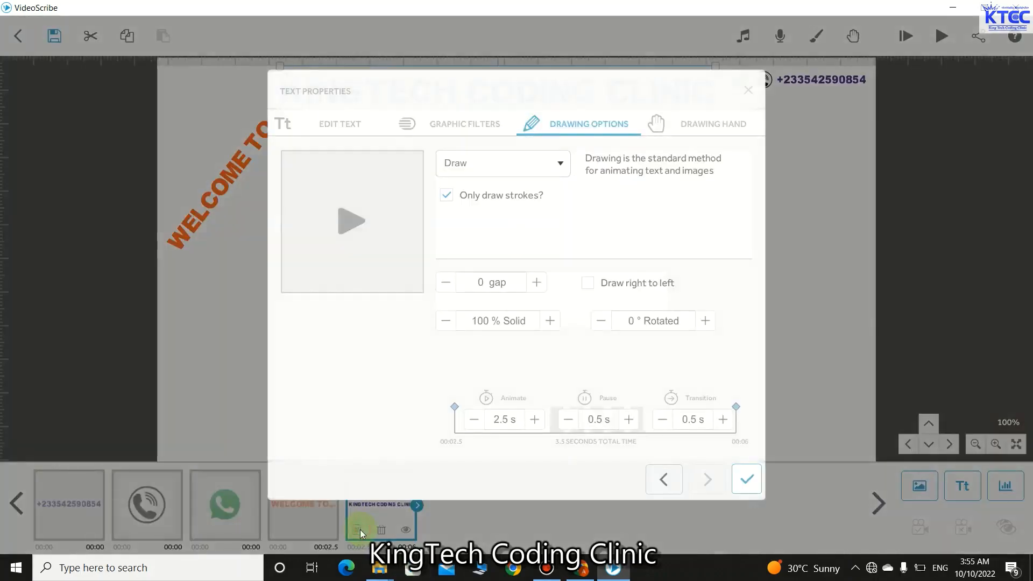
left_click(349, 218)
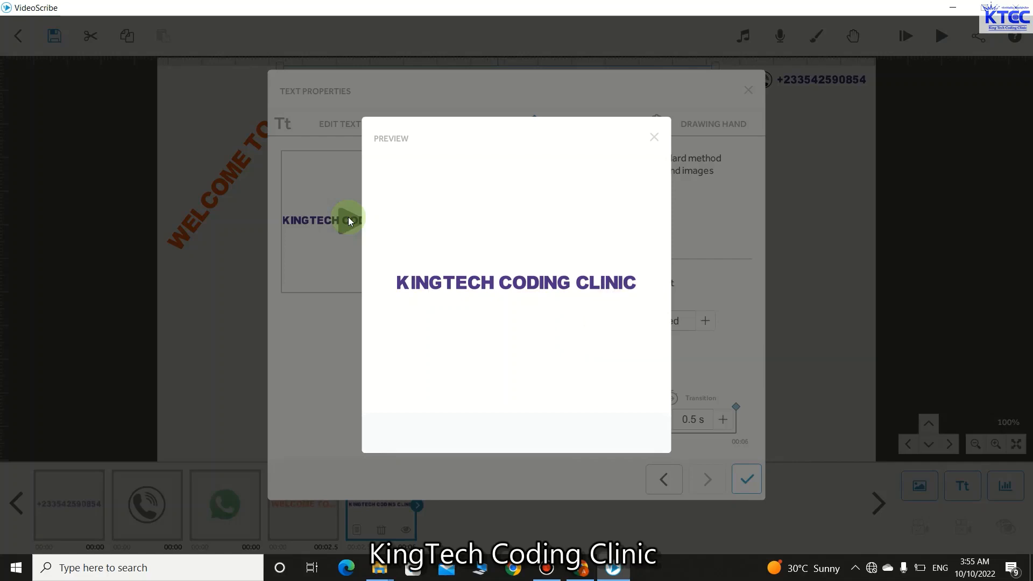
left_click(654, 138)
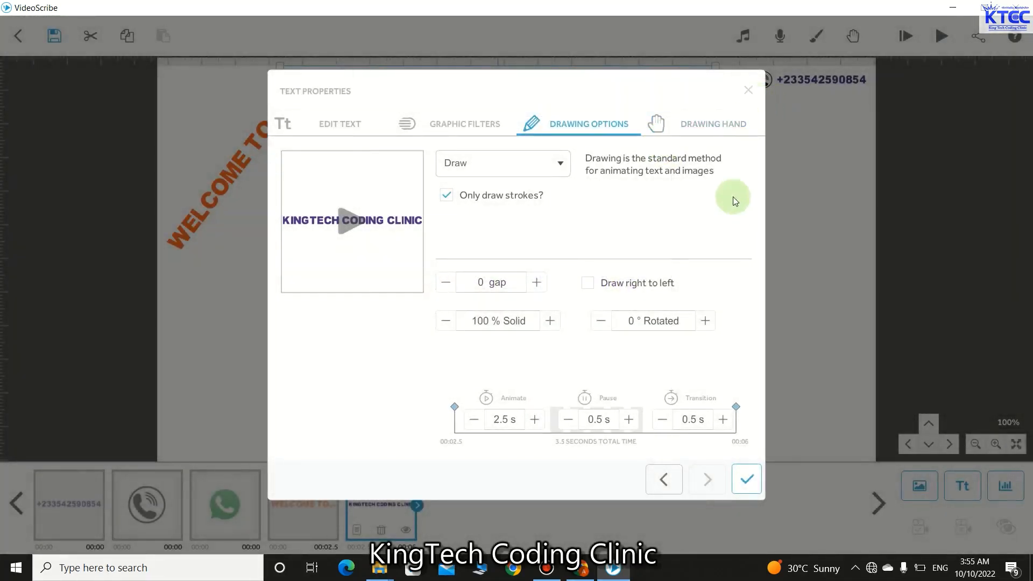
left_click(746, 479)
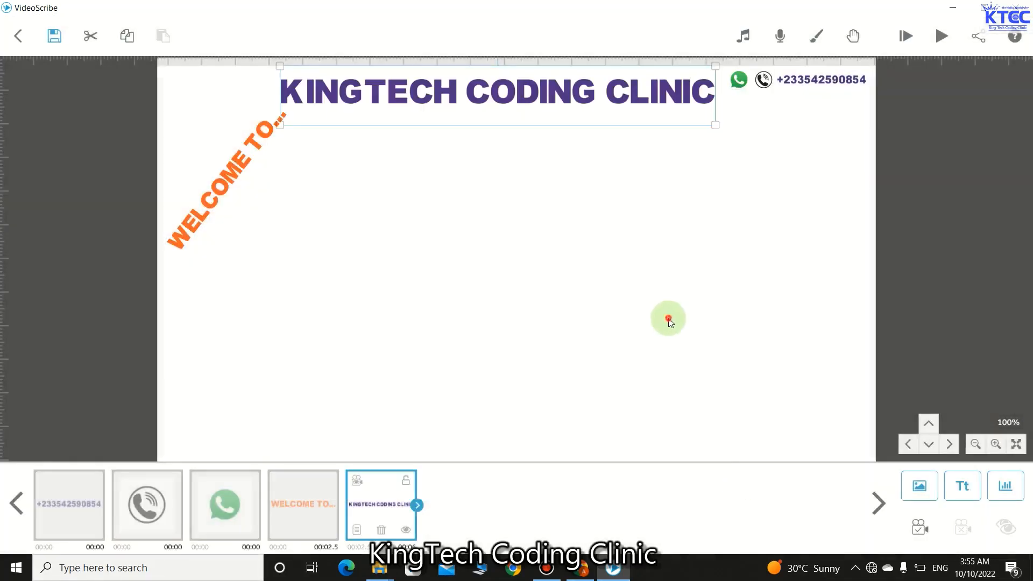
left_click(668, 322)
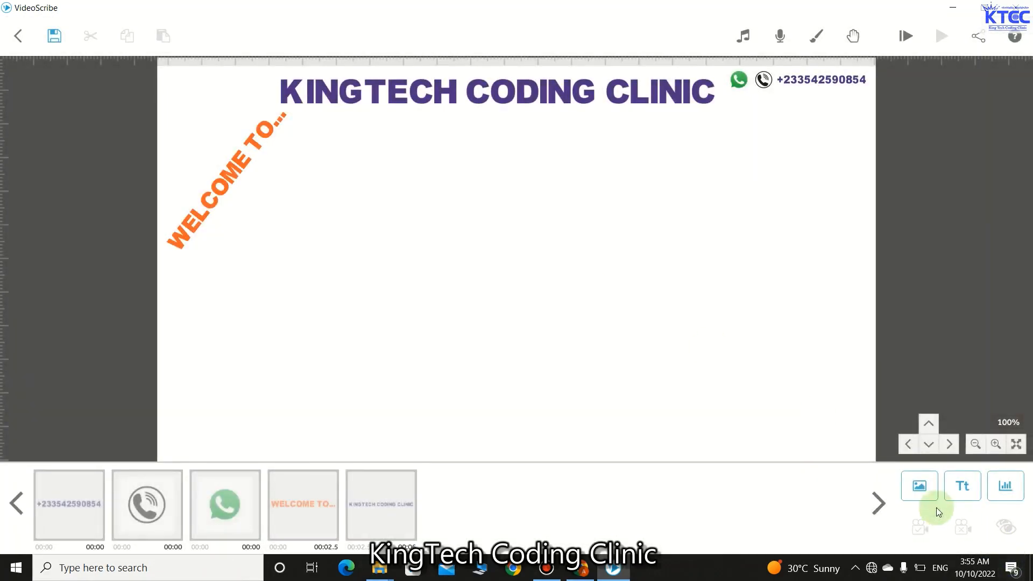
- Import MY LOGO.PNG from the Desktop as a new image in the scene
left_click(929, 491)
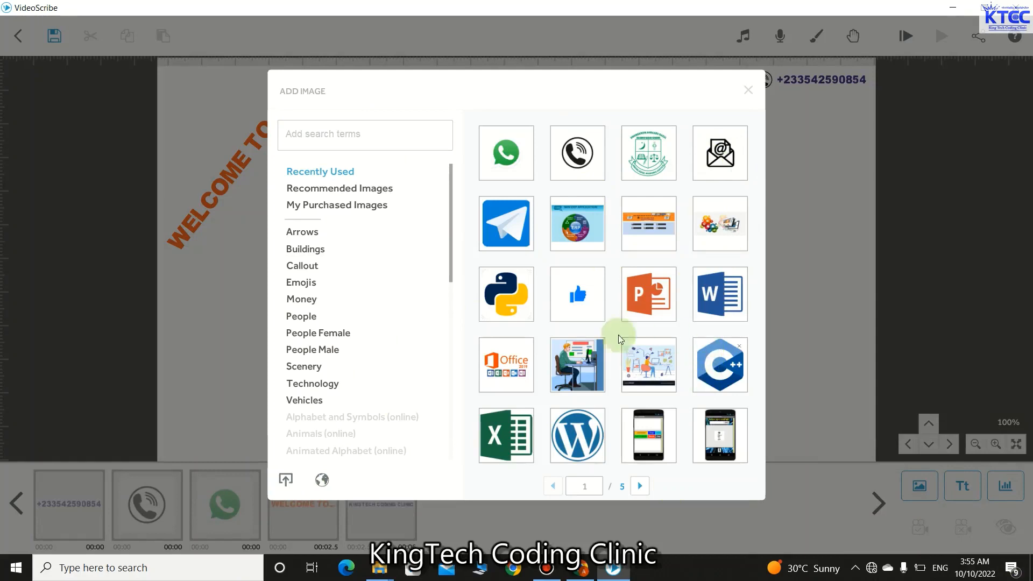
left_click(286, 479)
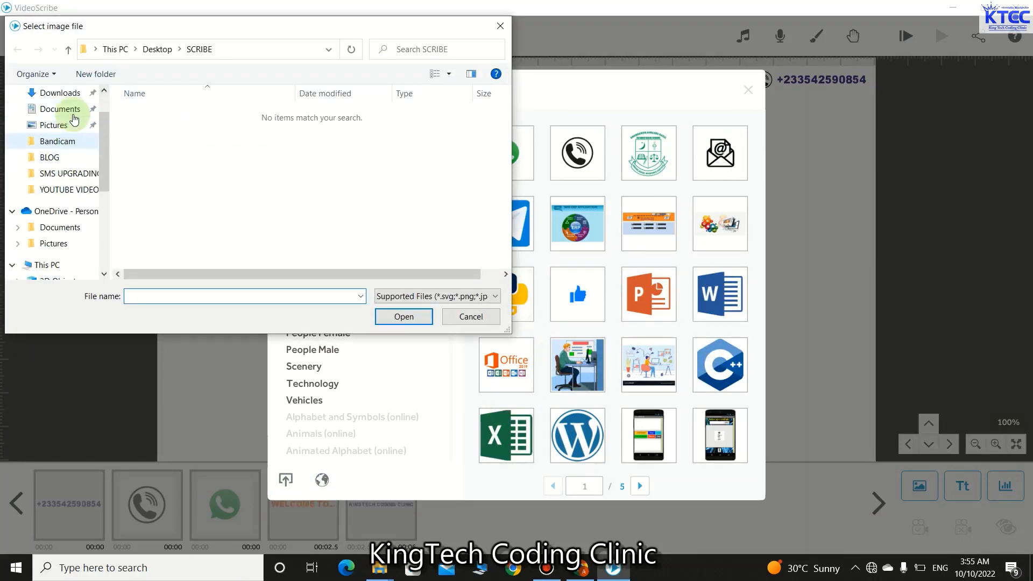
scroll(74, 120, "up", 1)
left_click(60, 119)
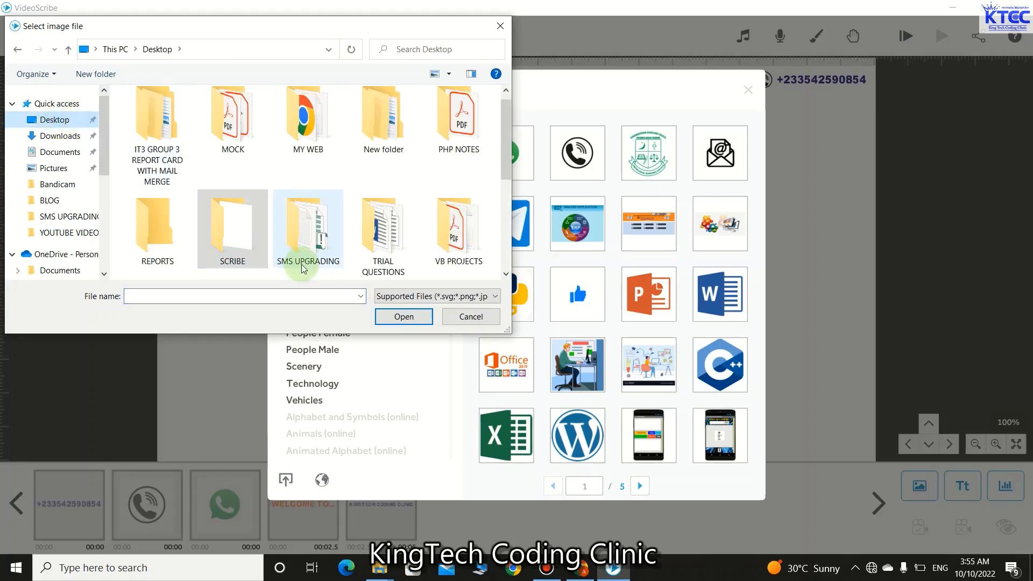
scroll(298, 183, "down", 5)
left_click(458, 125)
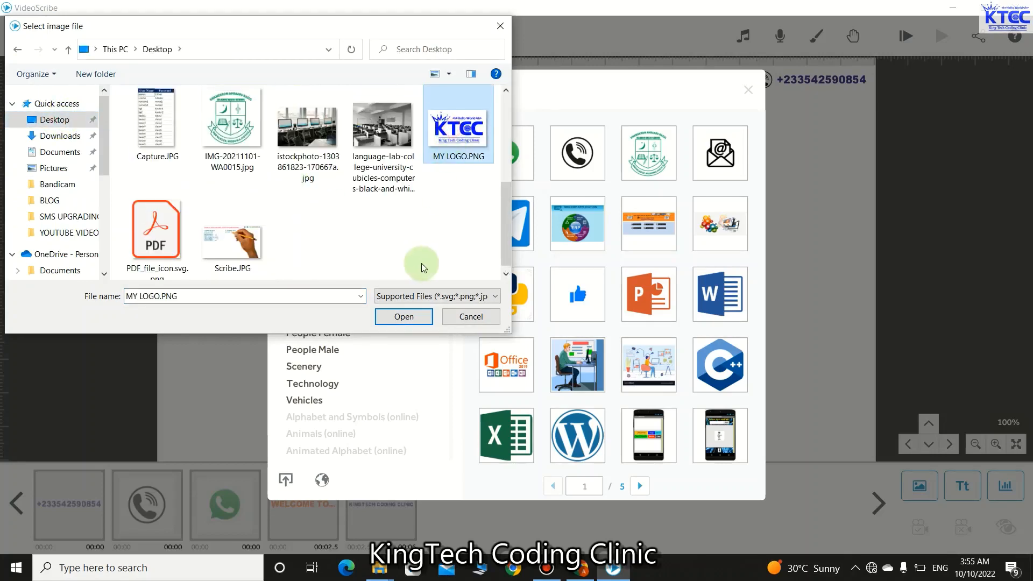
left_click(417, 315)
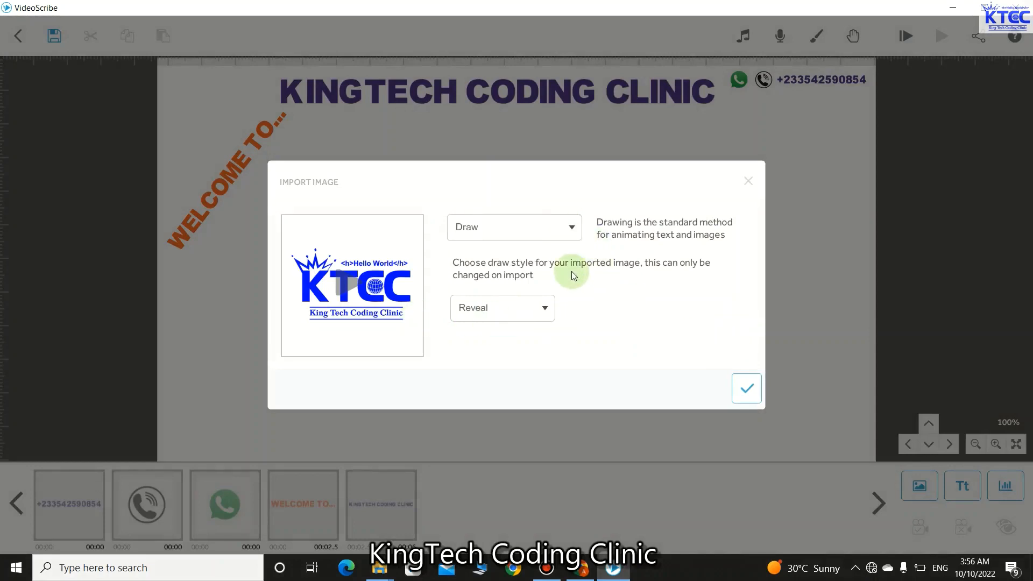
- Place the KTCC logo as a drawn image near the canvas centre and preview its drawing
left_click(746, 387)
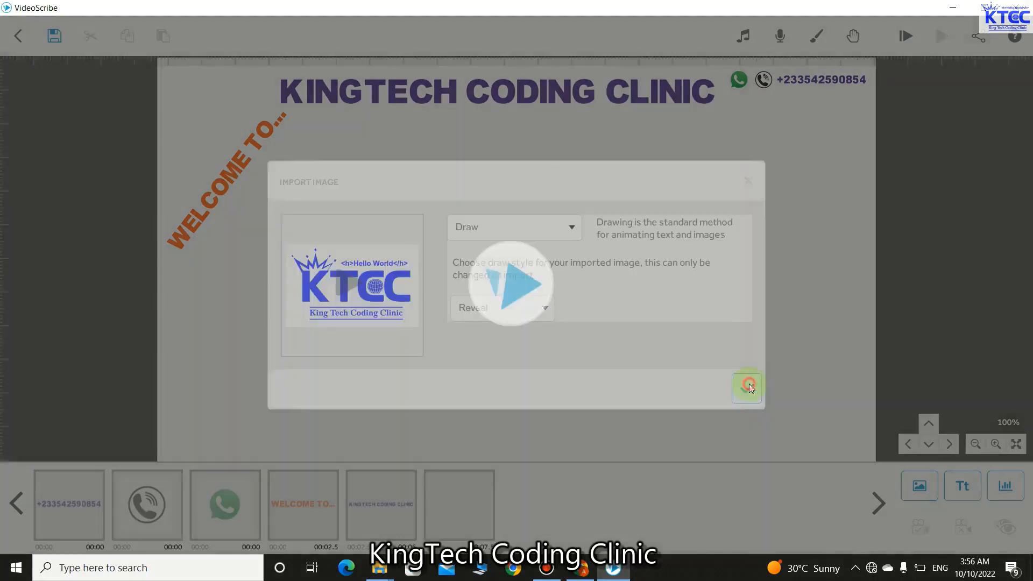
left_click_drag(575, 295, 579, 270)
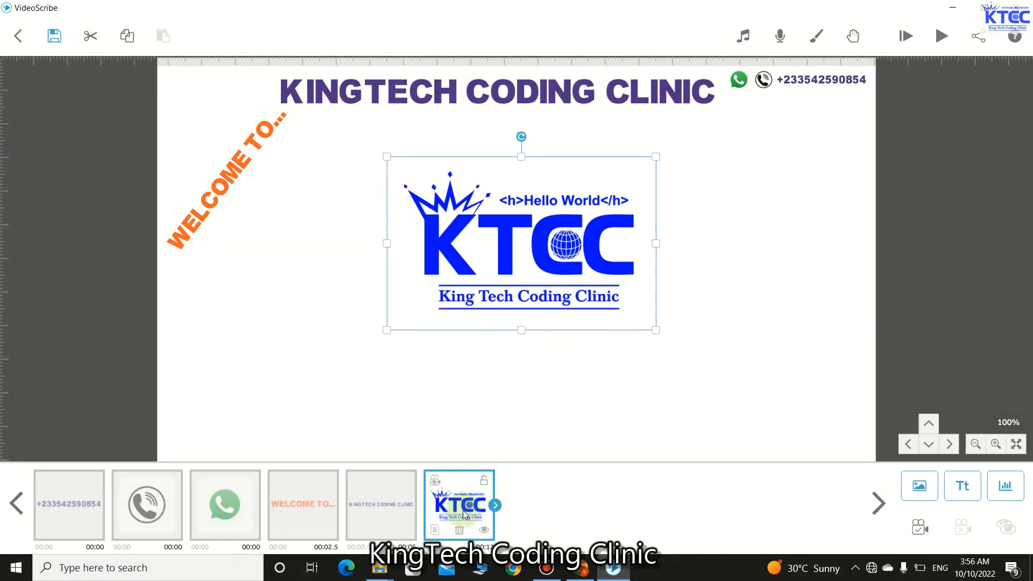
left_click(435, 530)
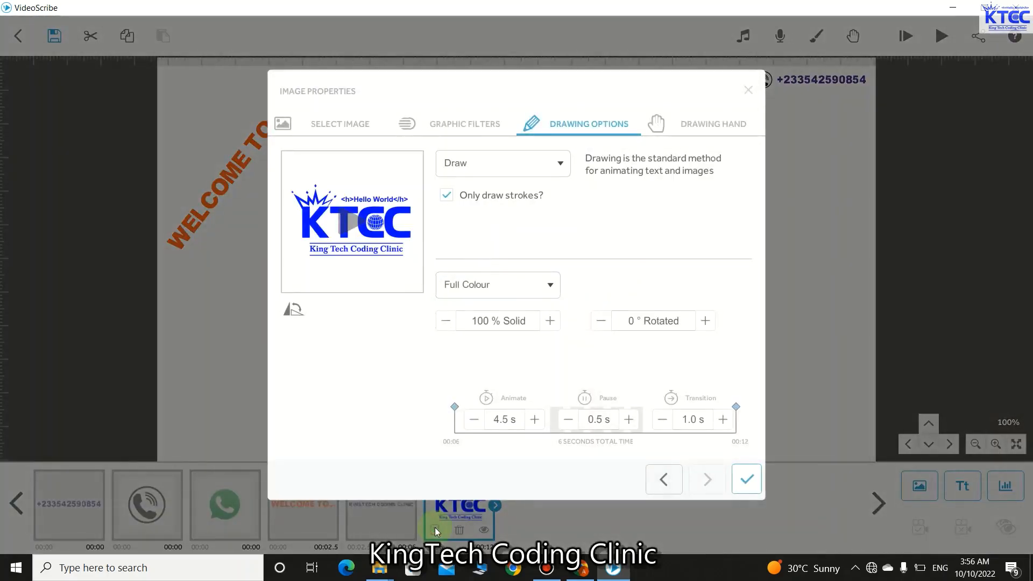
left_click(349, 229)
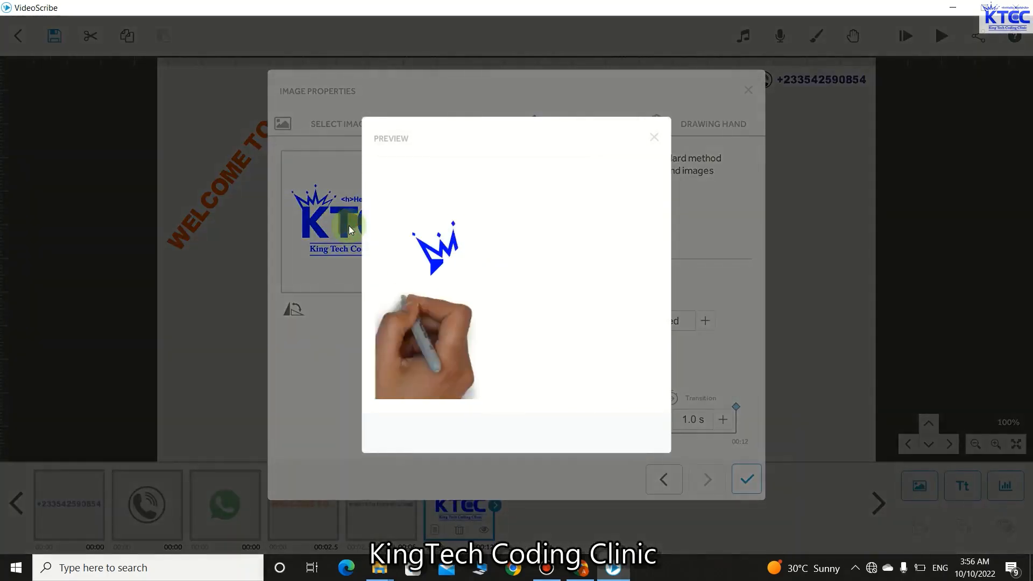
left_click(654, 139)
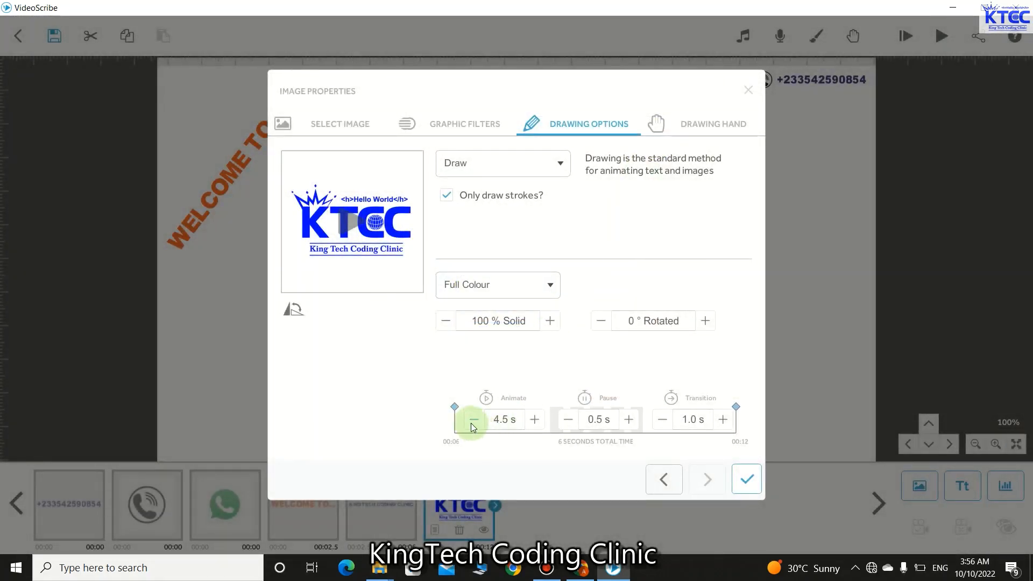
- Shorten the logo's drawing to 2.5 s with a 0.5 s transition, then nudge it up-left
left_click(474, 419)
left_click(473, 420)
left_click(473, 419)
left_click(473, 420)
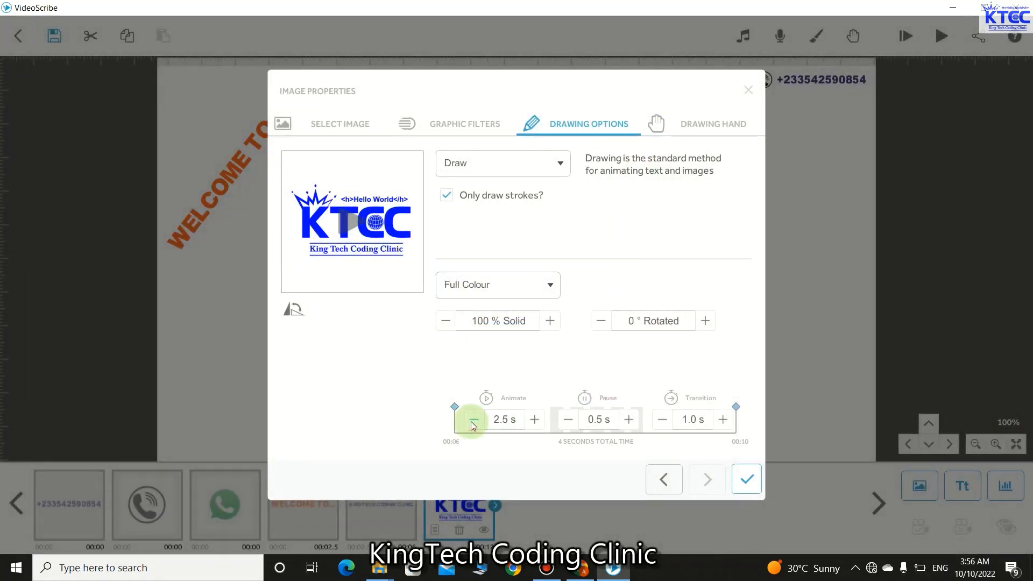
left_click(663, 421)
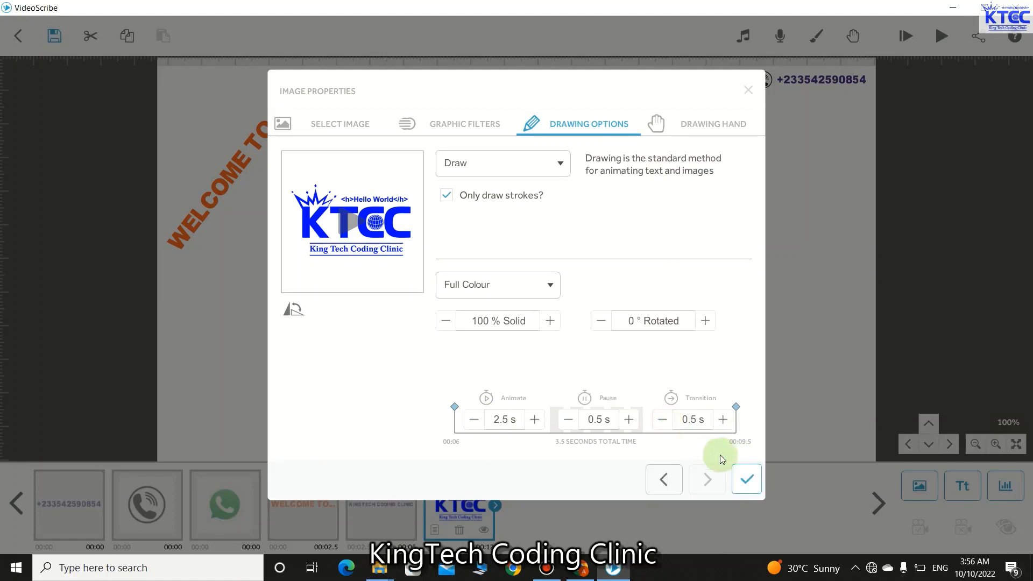
left_click(359, 229)
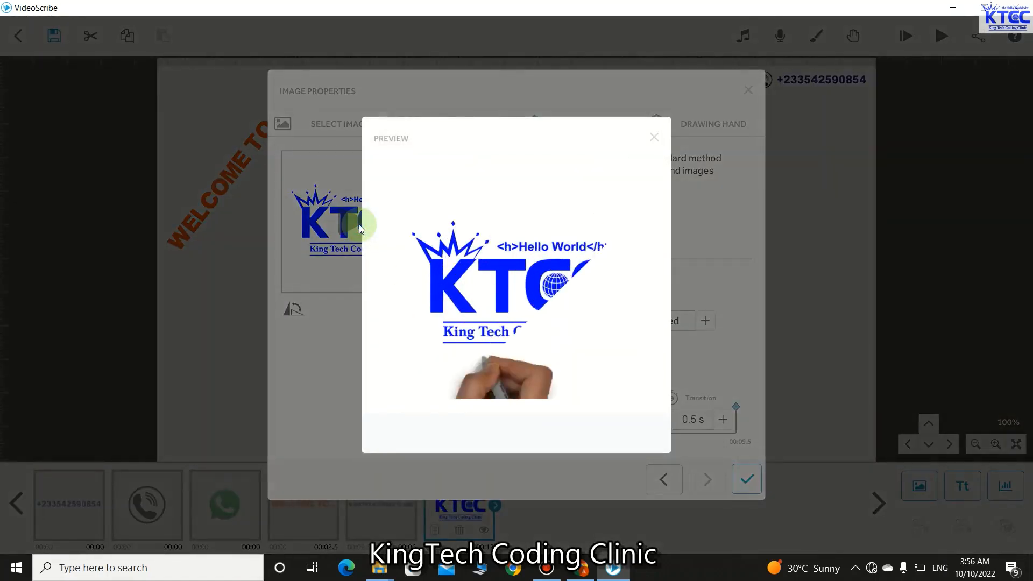
left_click(656, 139)
left_click(758, 480)
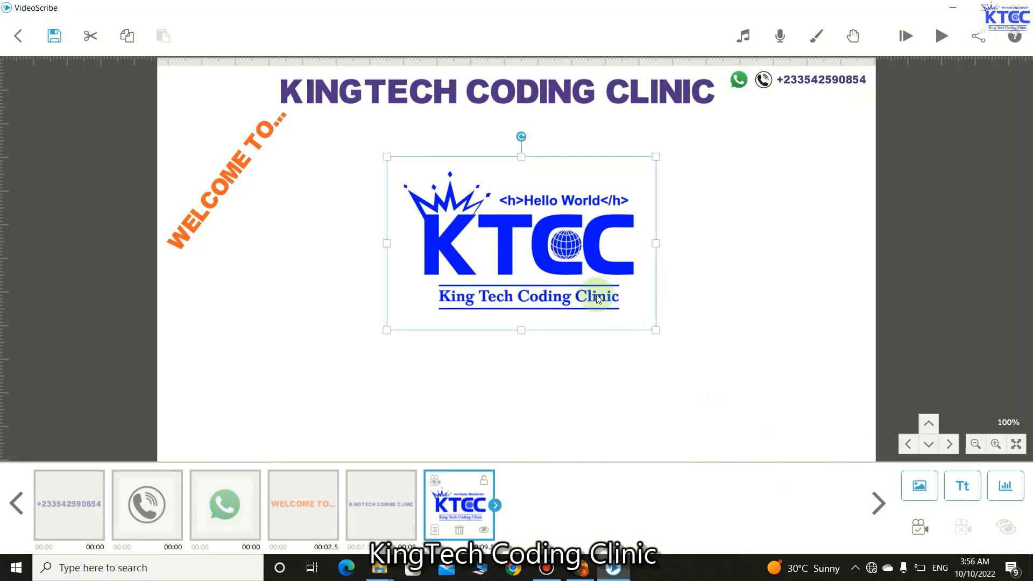
left_click_drag(596, 295, 591, 289)
left_click(541, 362)
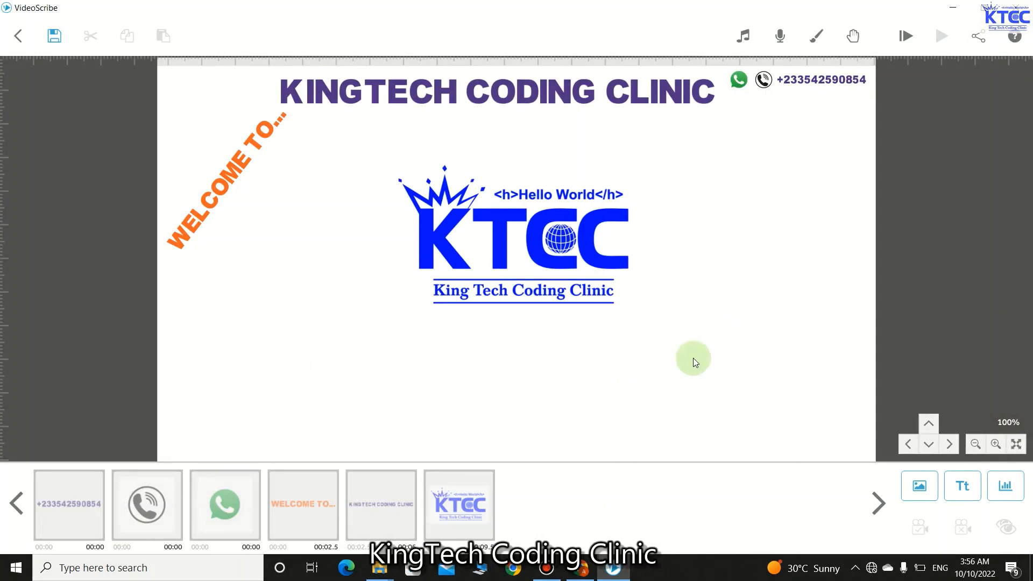
- Create a new text element reading 'WHERE WE TEACH COMPUTER PROGRAMMING'
left_click(956, 487)
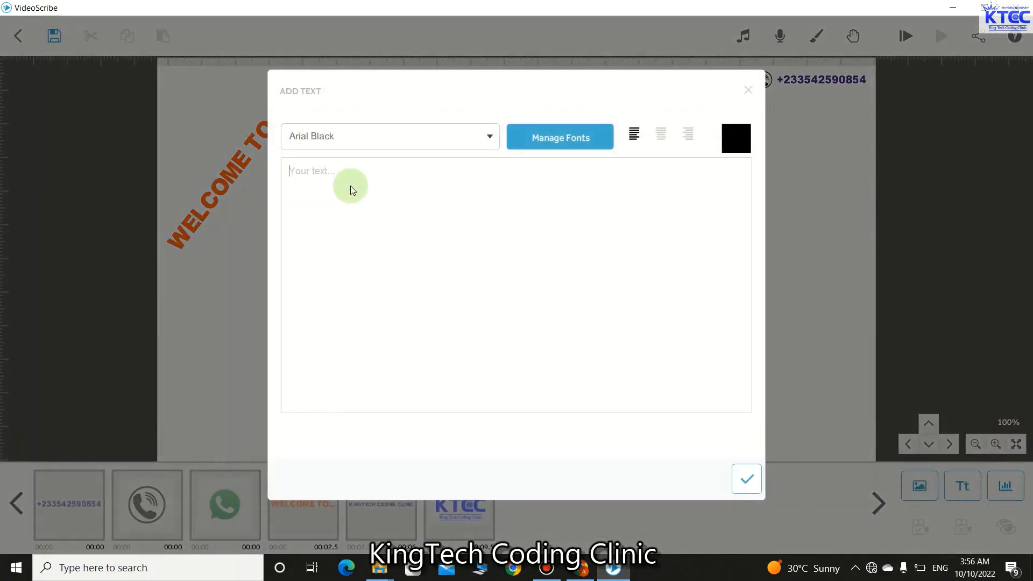
type("WHERE WE TEACH COMP")
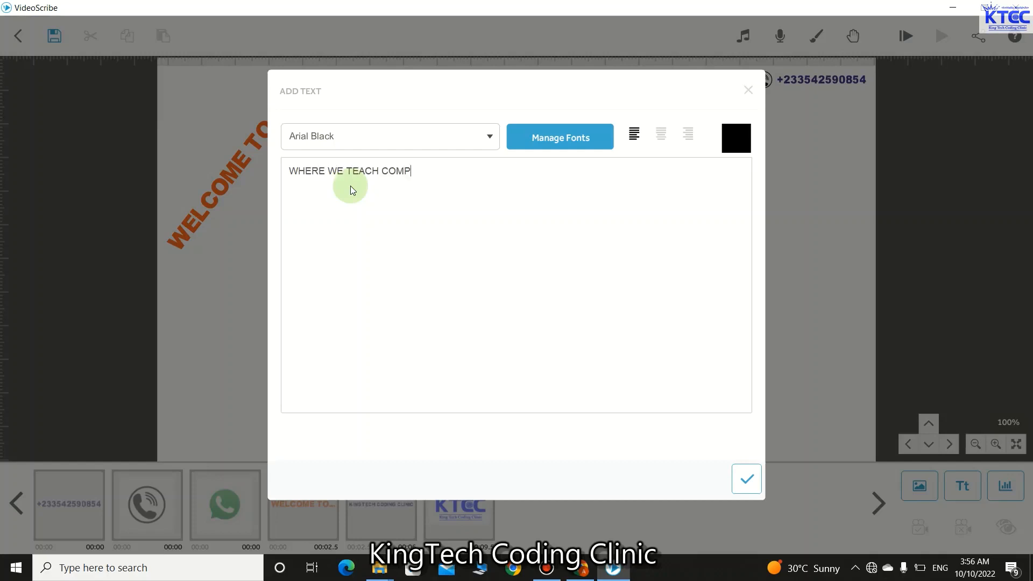
type("UTER PROGRAMMING")
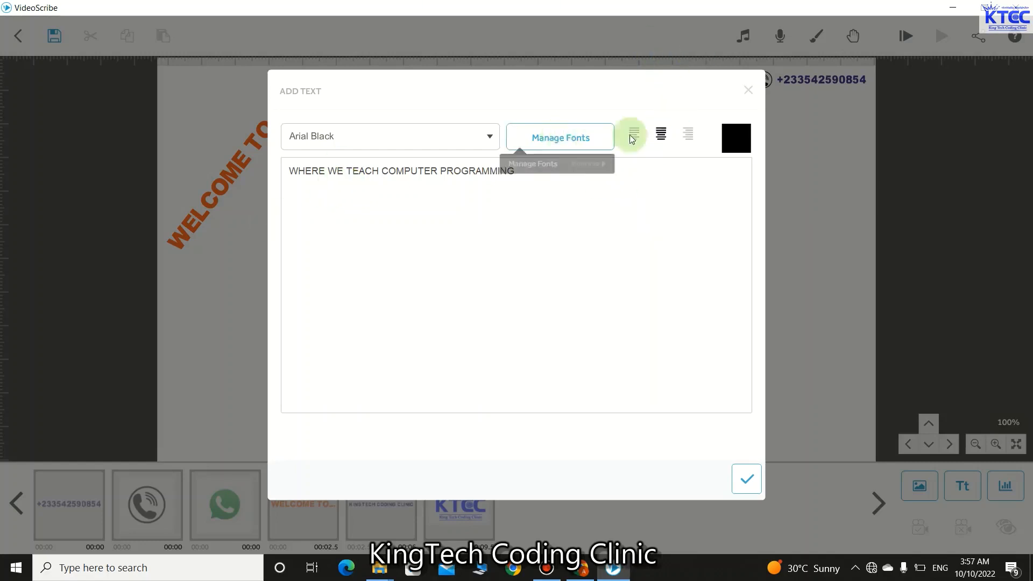
- Colour the slogan green and place it on the canvas
left_click(731, 138)
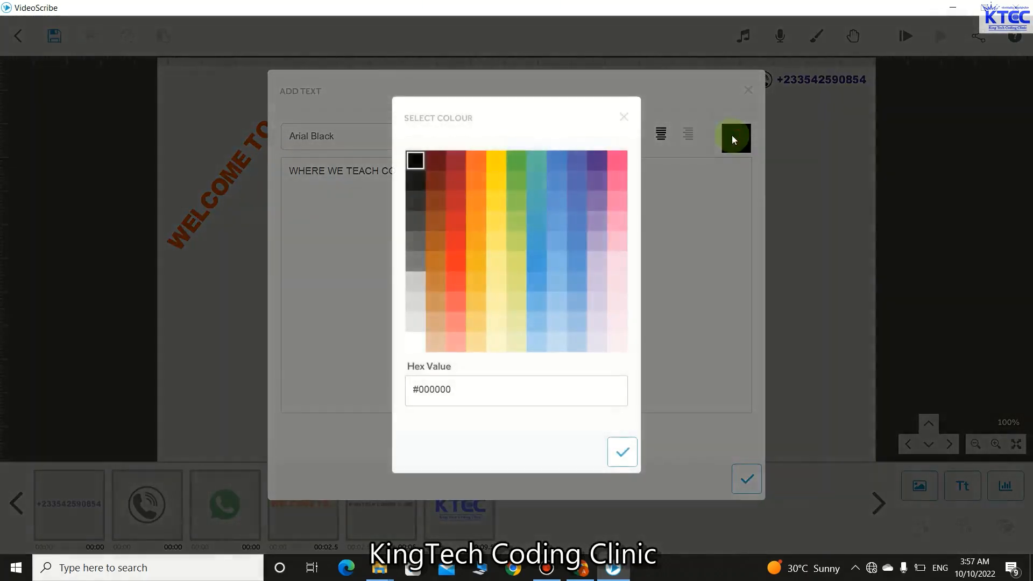
left_click(512, 162)
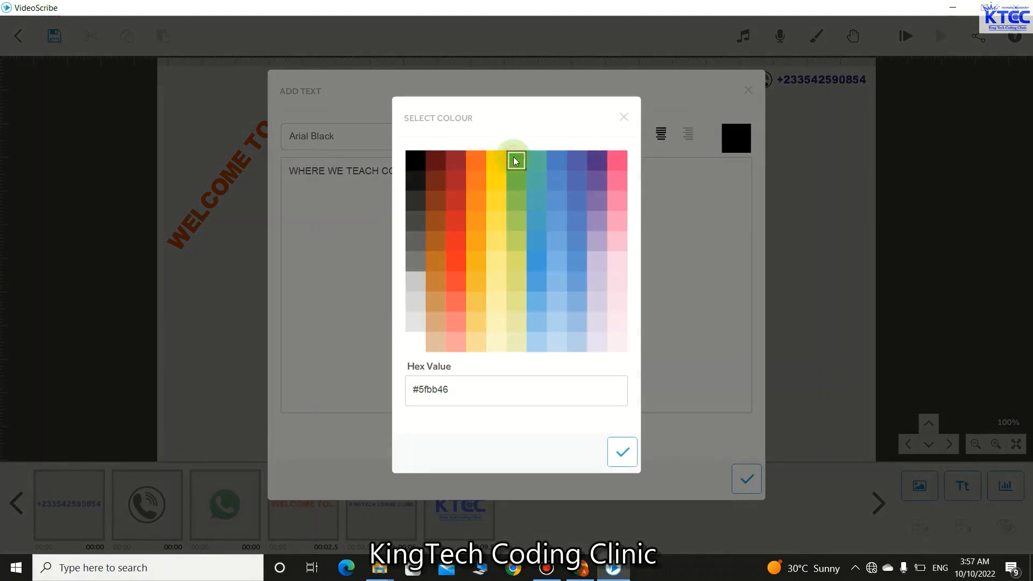
left_click(622, 451)
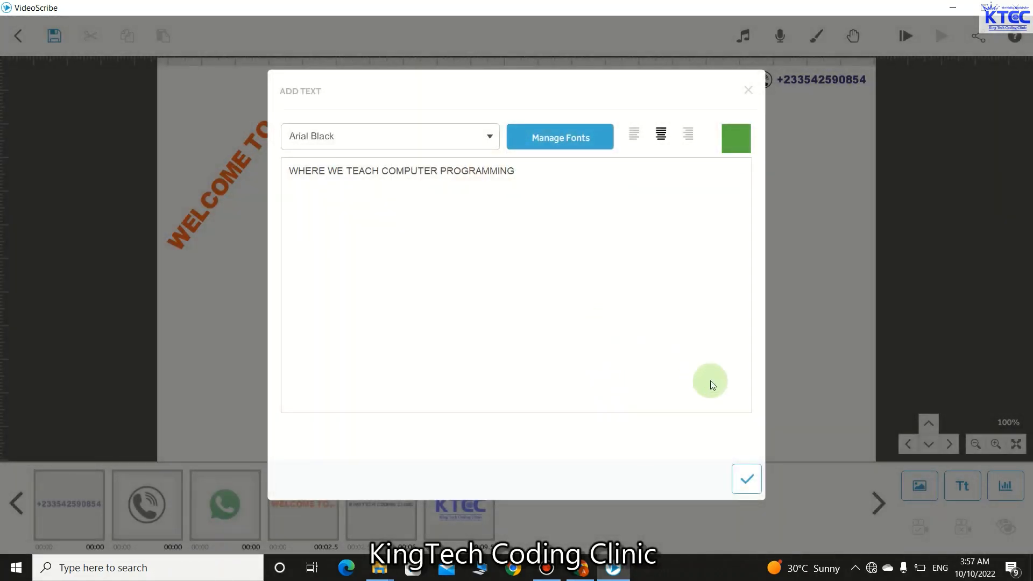
left_click(747, 479)
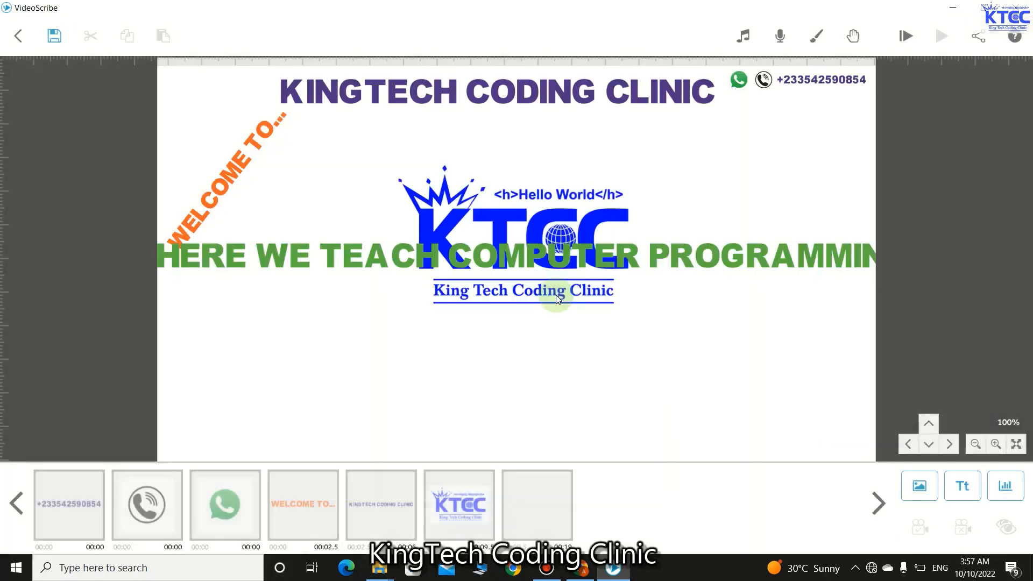
- Shrink the green slogan to fit the canvas and centre it beneath the KTCC logo
left_click(590, 257)
left_click_drag(750, 251, 707, 288)
left_click_drag(782, 309, 588, 307)
left_click_drag(355, 292, 476, 391)
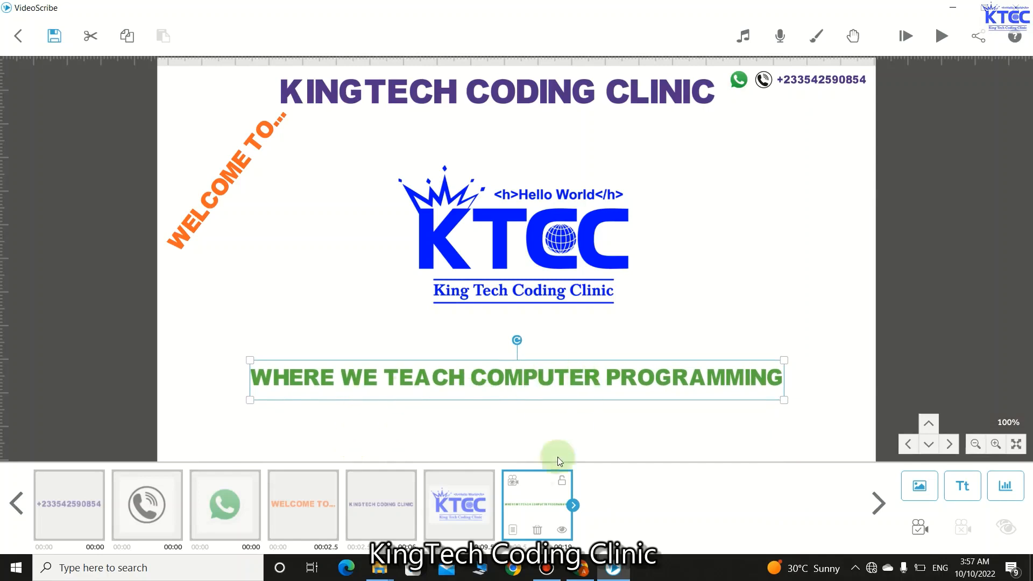
left_click(512, 530)
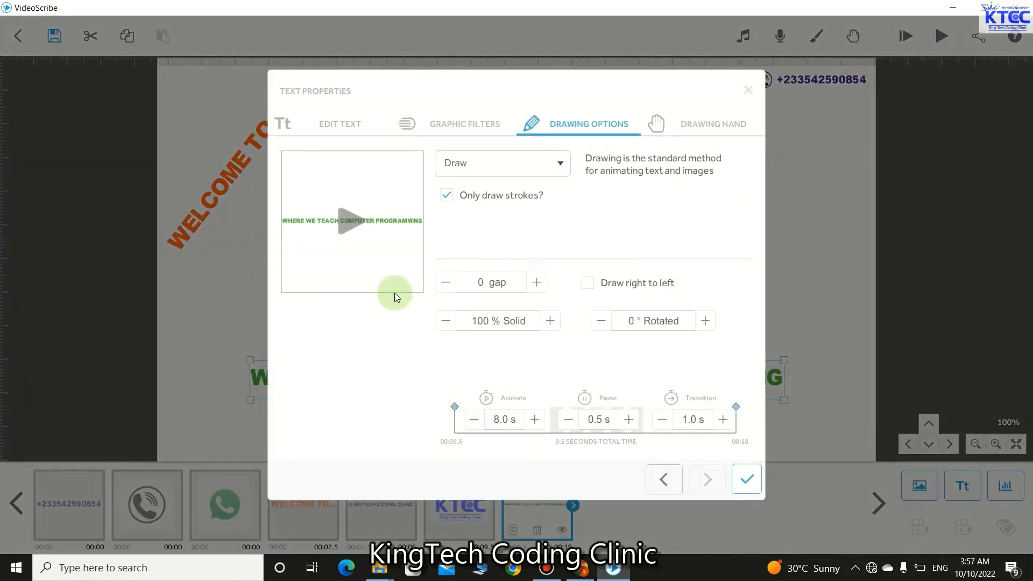
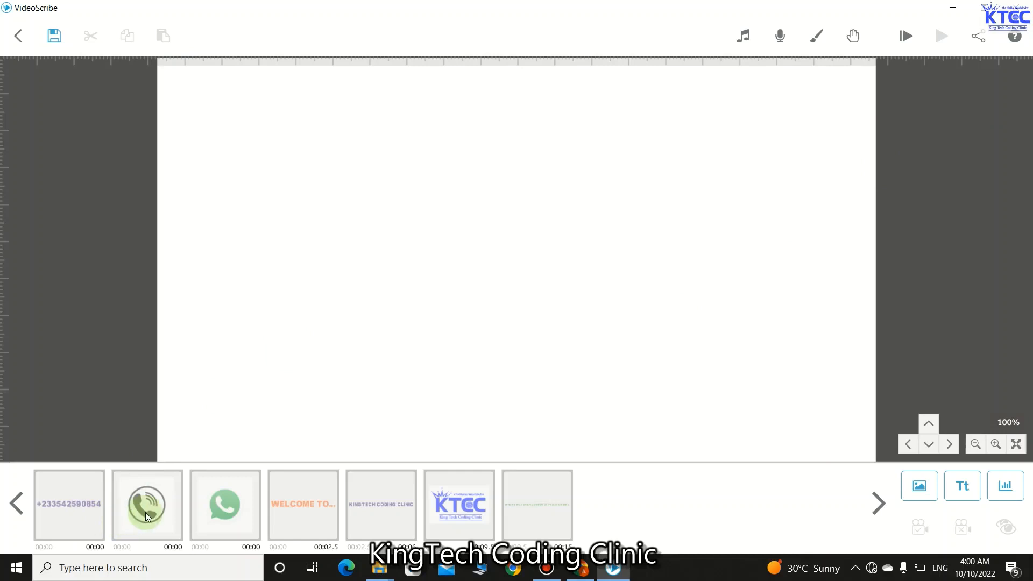
- Add the contact phone number as purple #4f2b83 text, shrunk into the top-right corner
left_click(966, 485)
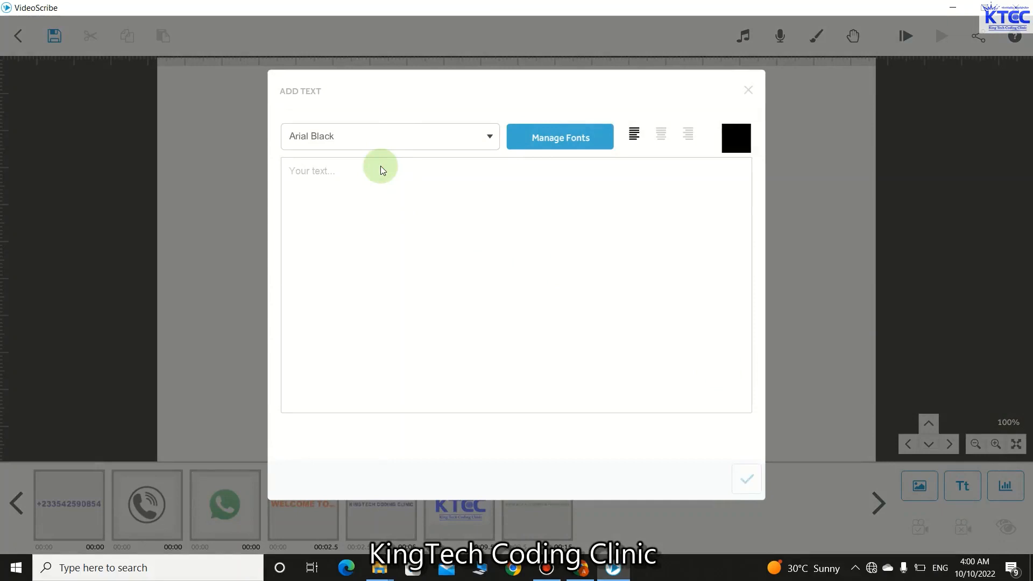
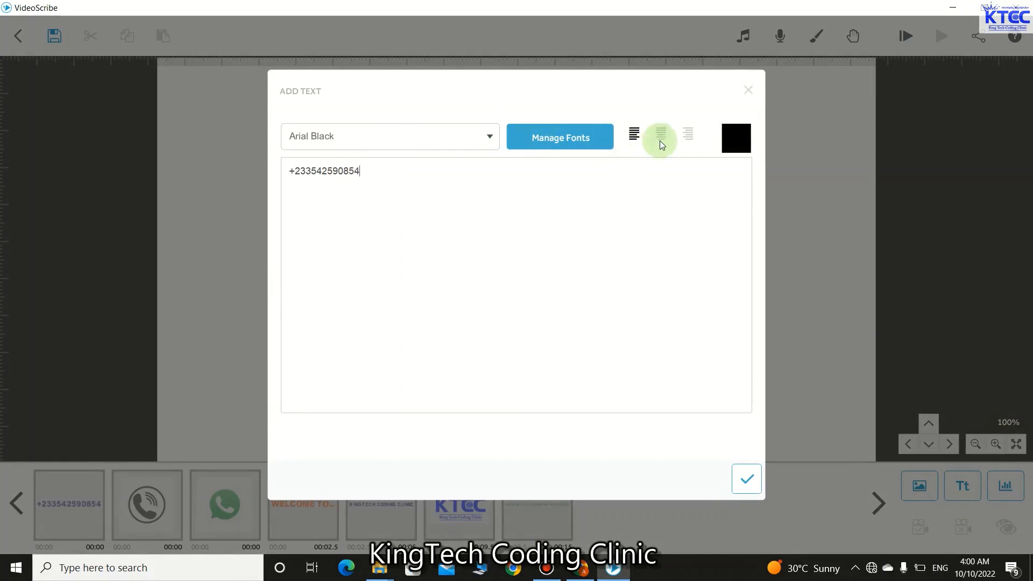
left_click(764, 140)
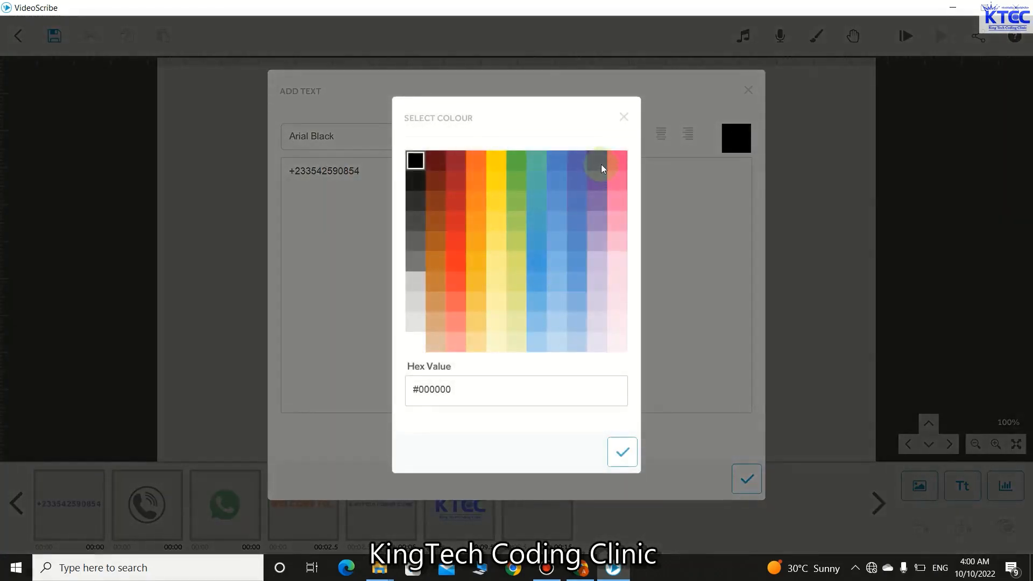
left_click(603, 167)
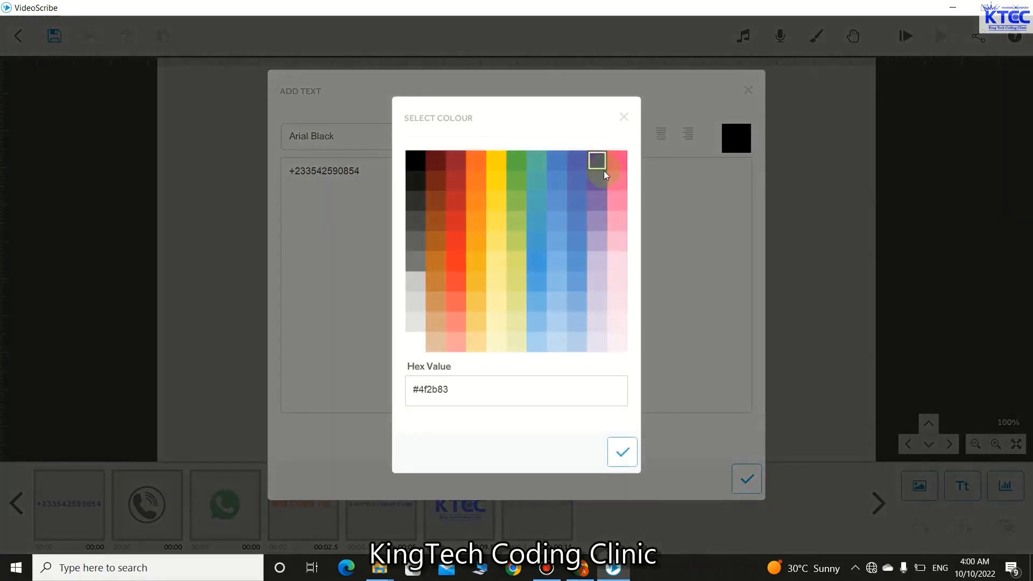
left_click(622, 452)
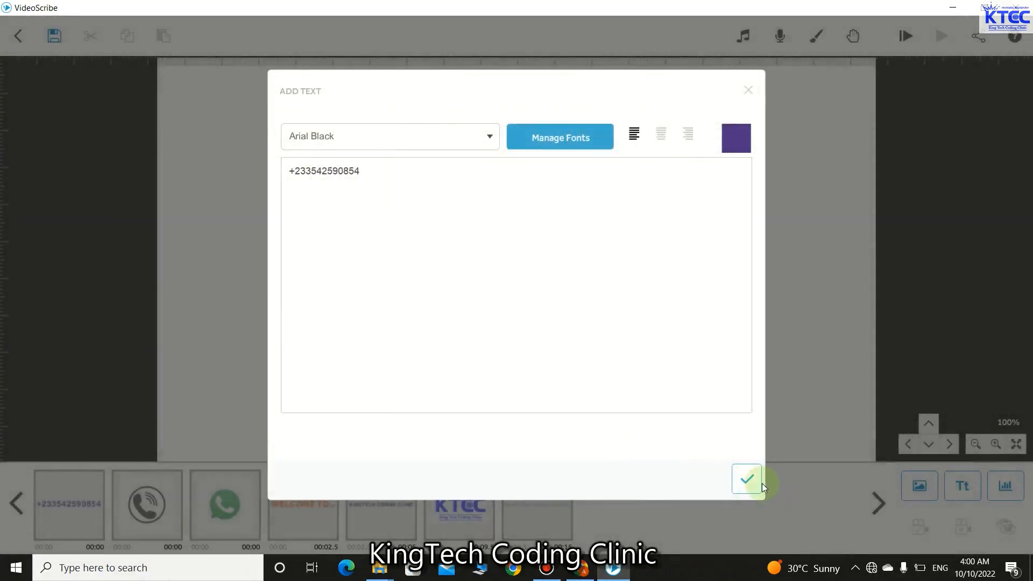
left_click(756, 481)
left_click(522, 256)
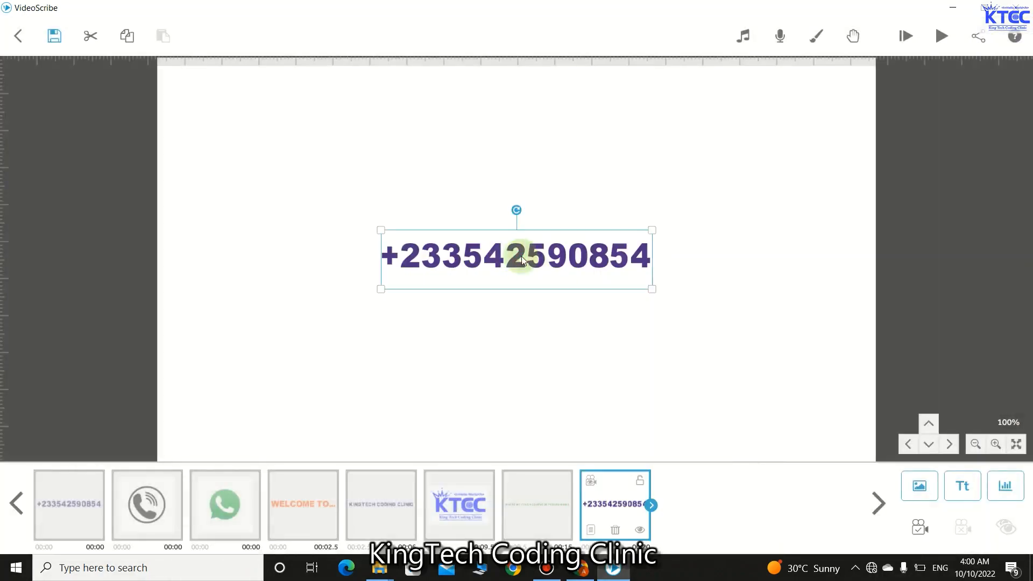
left_click_drag(652, 289, 837, 83)
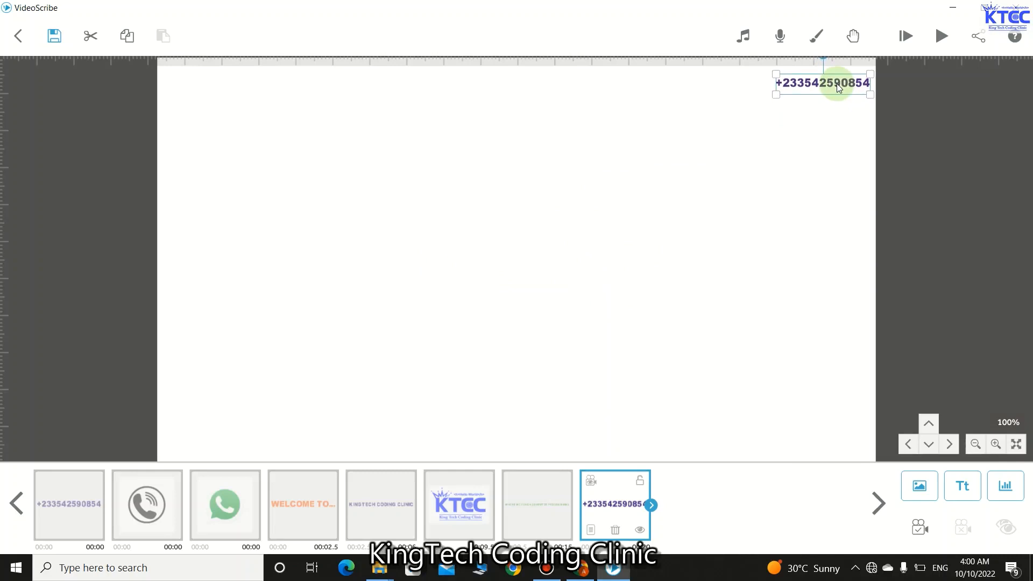
- Set the phone number's animate, pause and transition times all to 0 s
left_click(590, 530)
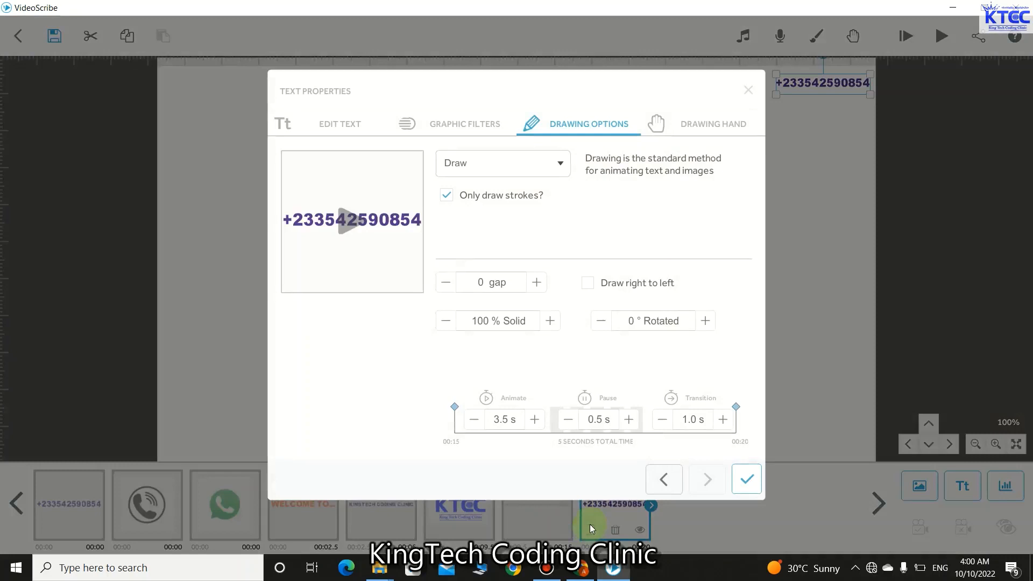
left_click(473, 421)
left_click(472, 423)
left_click(472, 422)
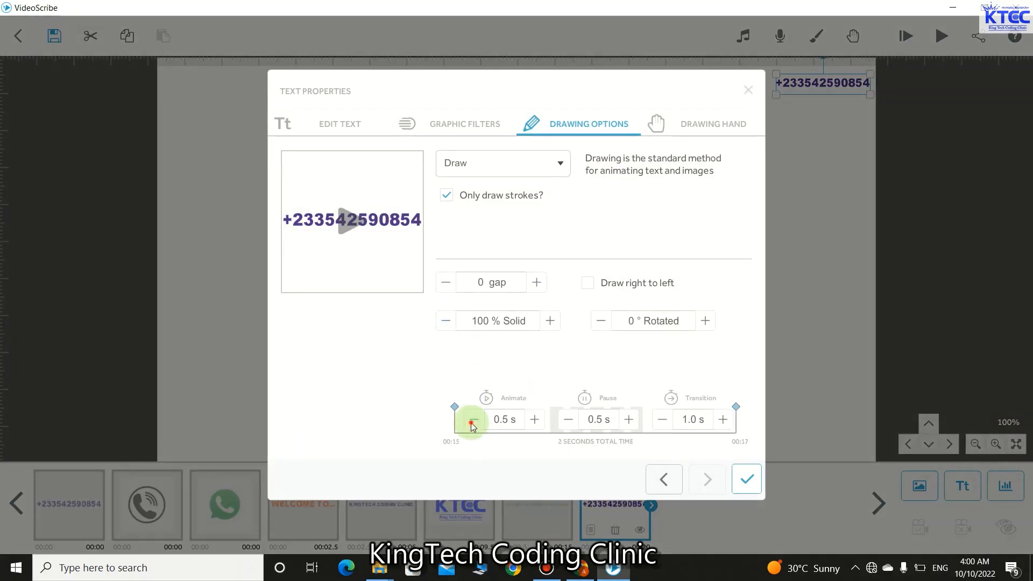
left_click(471, 423)
left_click(572, 423)
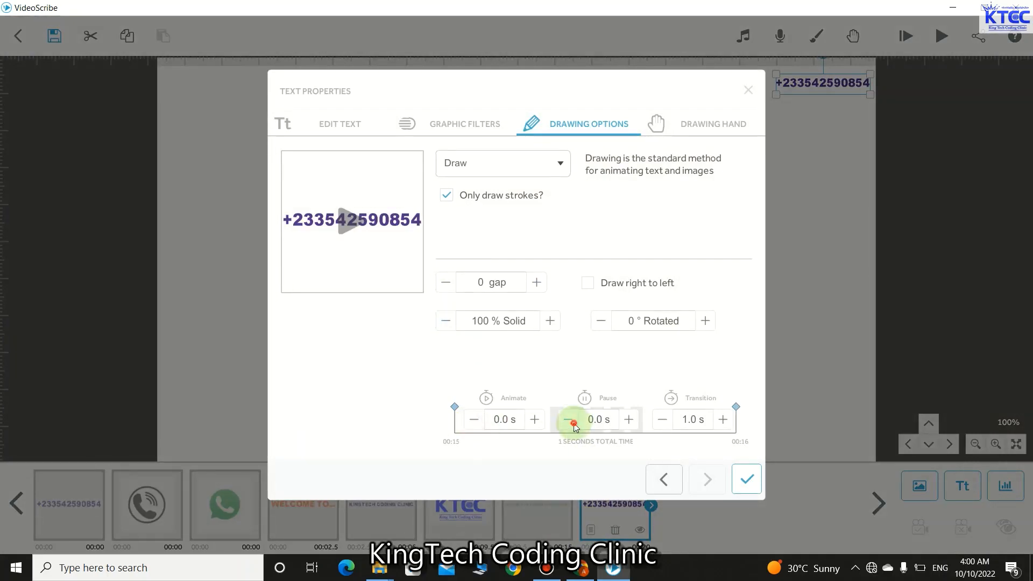
left_click(663, 419)
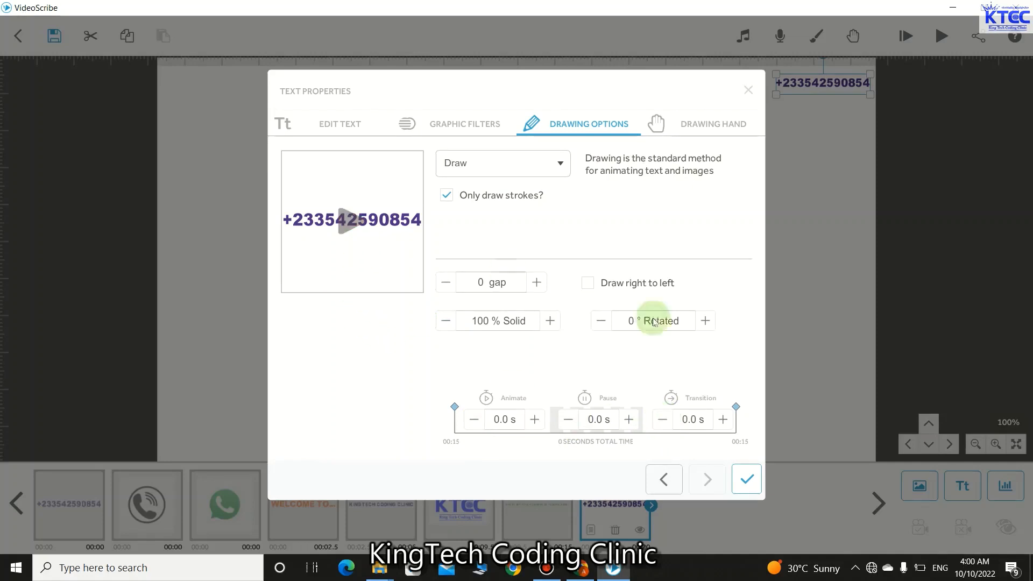
left_click(745, 480)
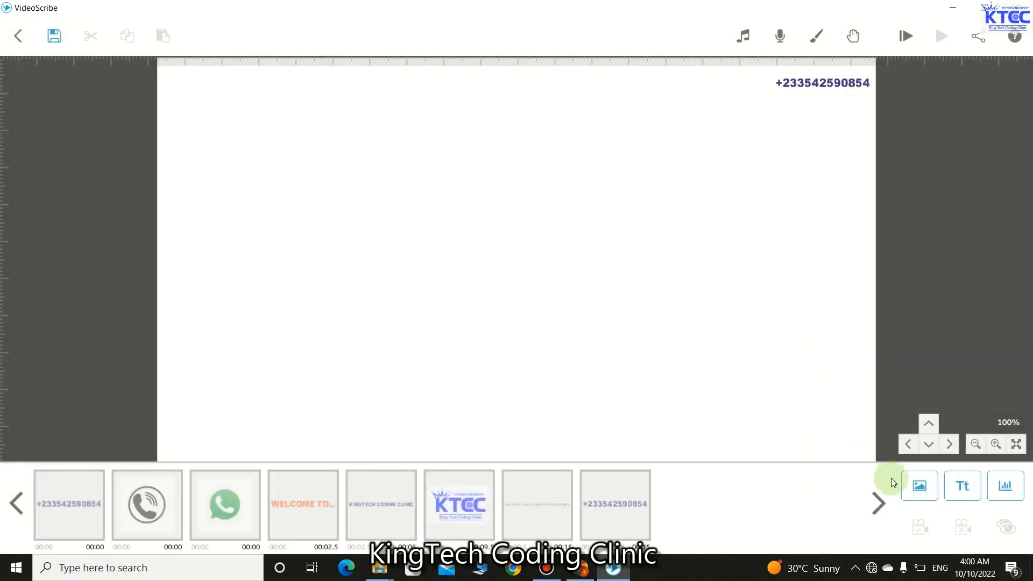
- Insert the phone-call image and shrink it to a small icon beside the number
left_click(909, 483)
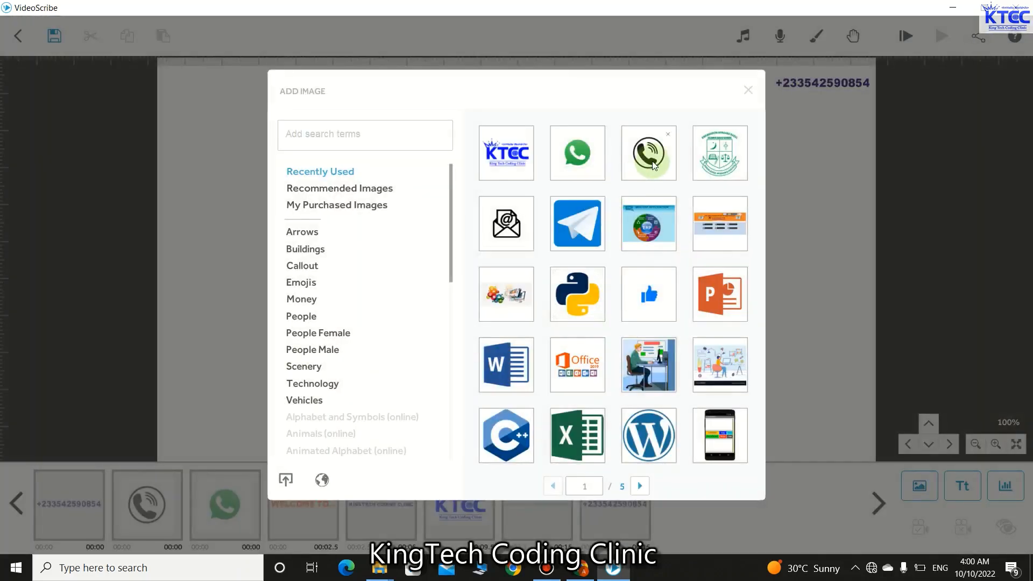
left_click(651, 156)
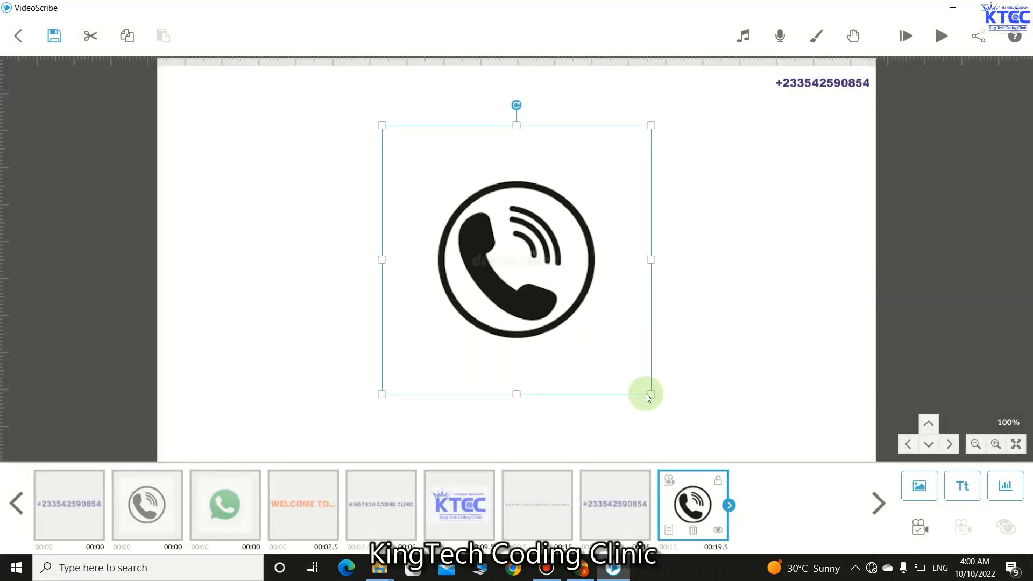
left_click_drag(650, 394, 761, 85)
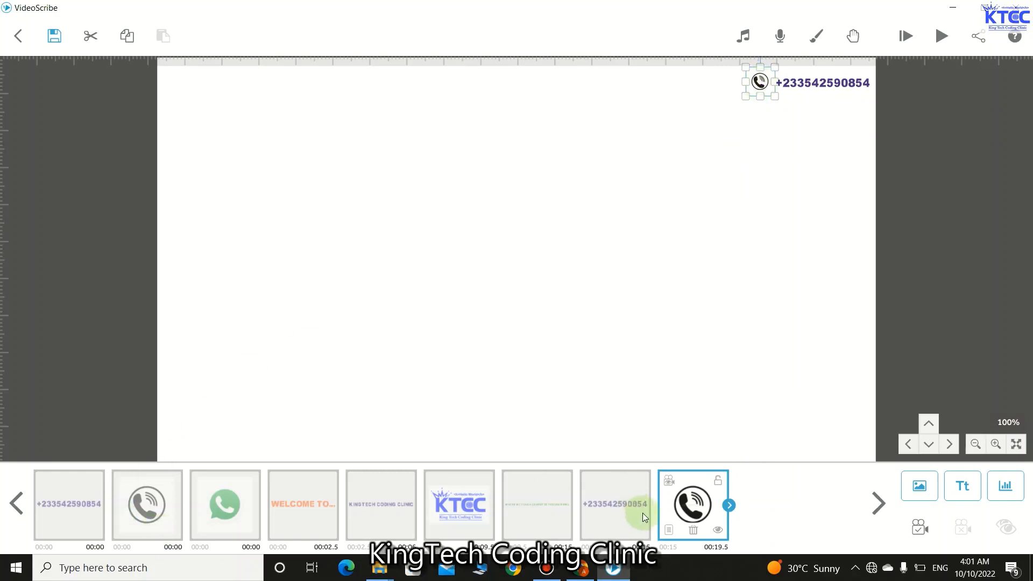
- Set the phone icon's animate, pause and transition times all to 0 s
left_click(666, 527)
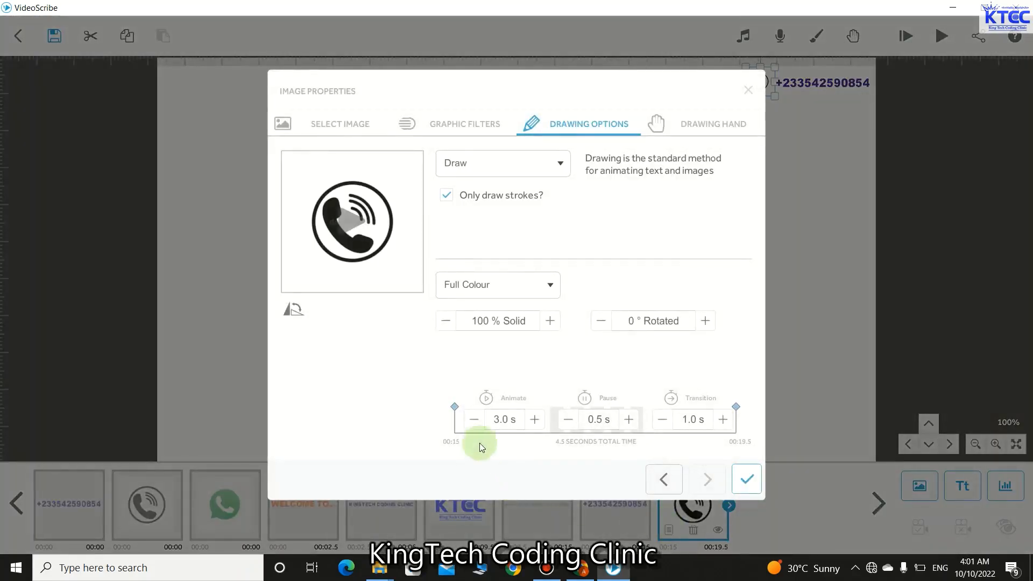
left_click(476, 420)
left_click(477, 419)
left_click(476, 419)
left_click(477, 419)
left_click(476, 419)
left_click(477, 419)
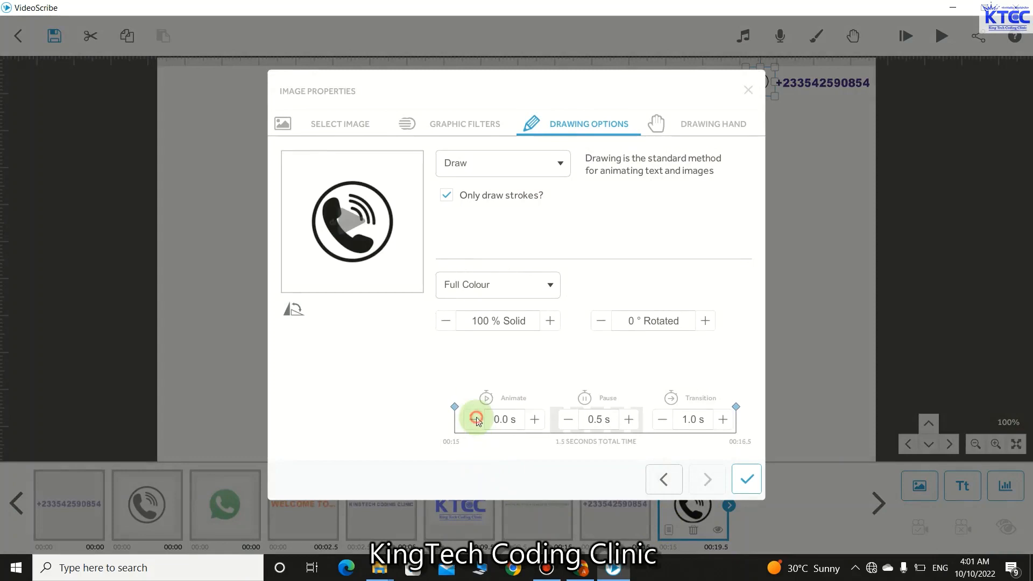
left_click(568, 419)
left_click(662, 419)
left_click(663, 419)
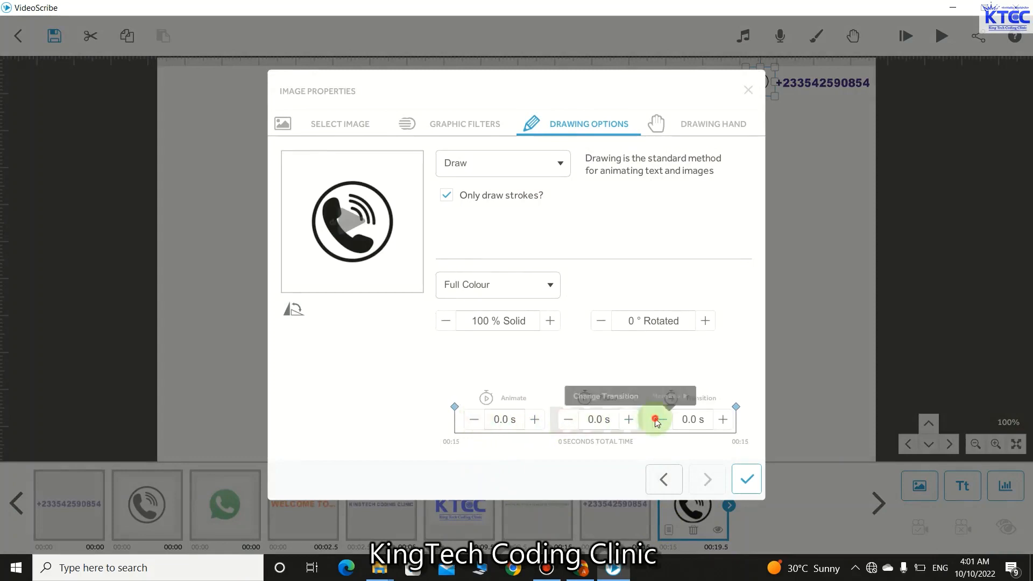
left_click(746, 477)
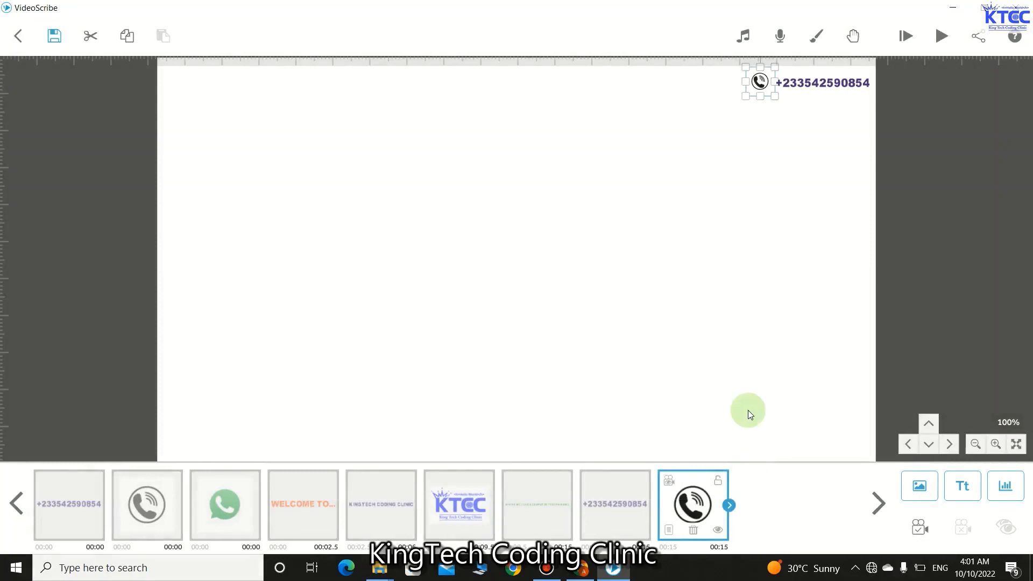
left_click(748, 347)
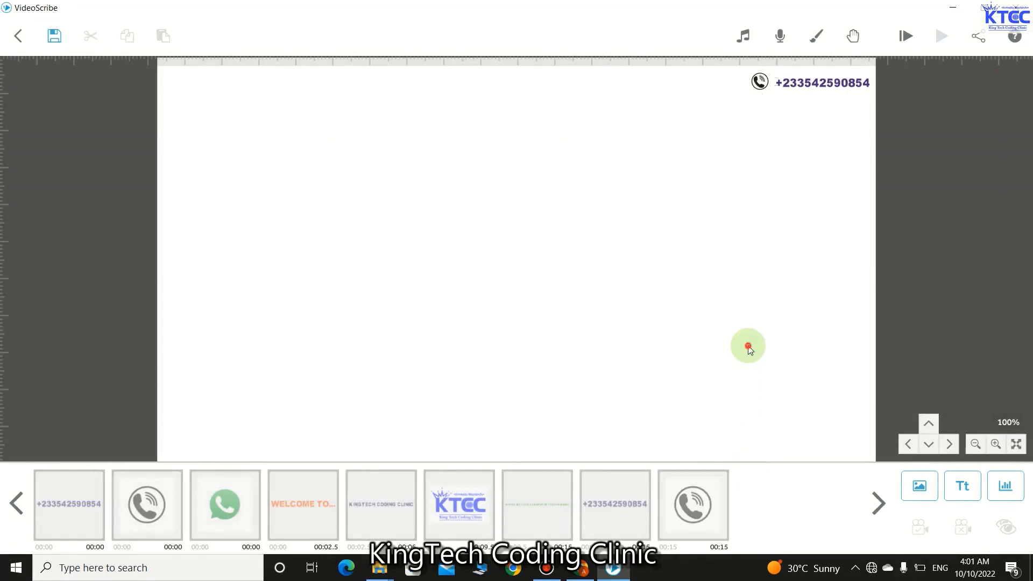
- Insert the WhatsApp image and shrink it to a small icon left of the phone icon
left_click(908, 483)
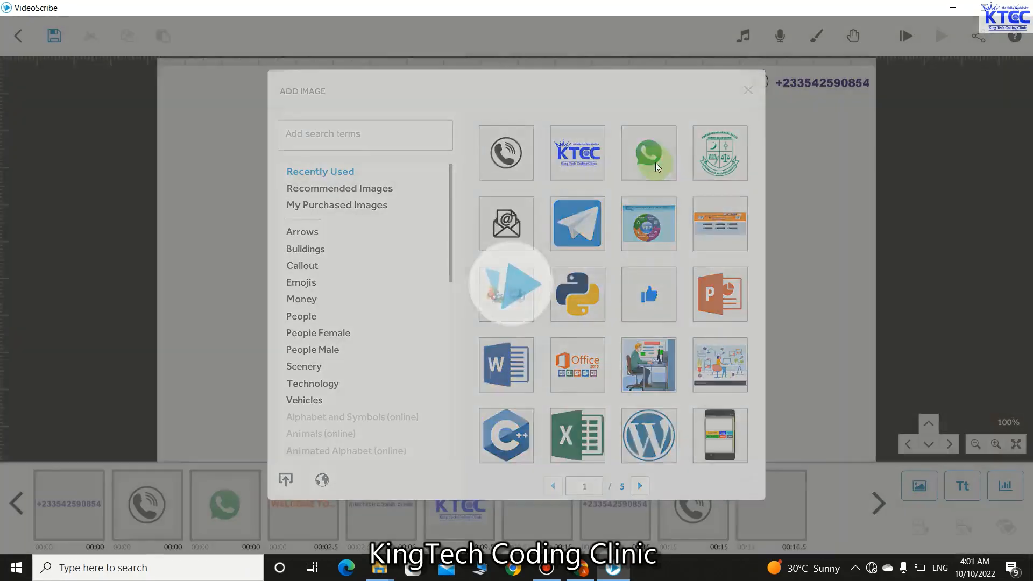
left_click(657, 168)
left_click(651, 395)
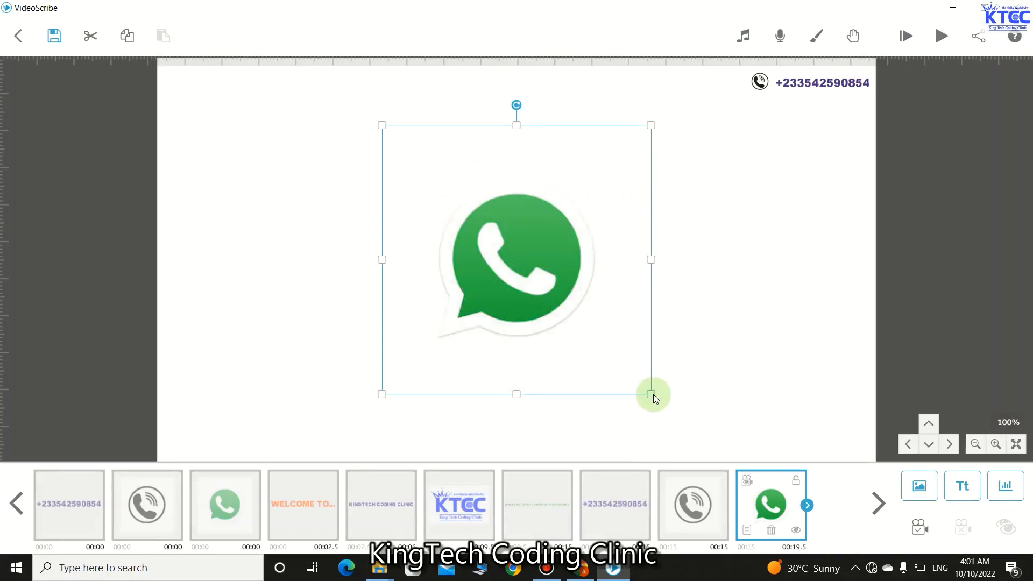
left_click_drag(653, 395, 730, 88)
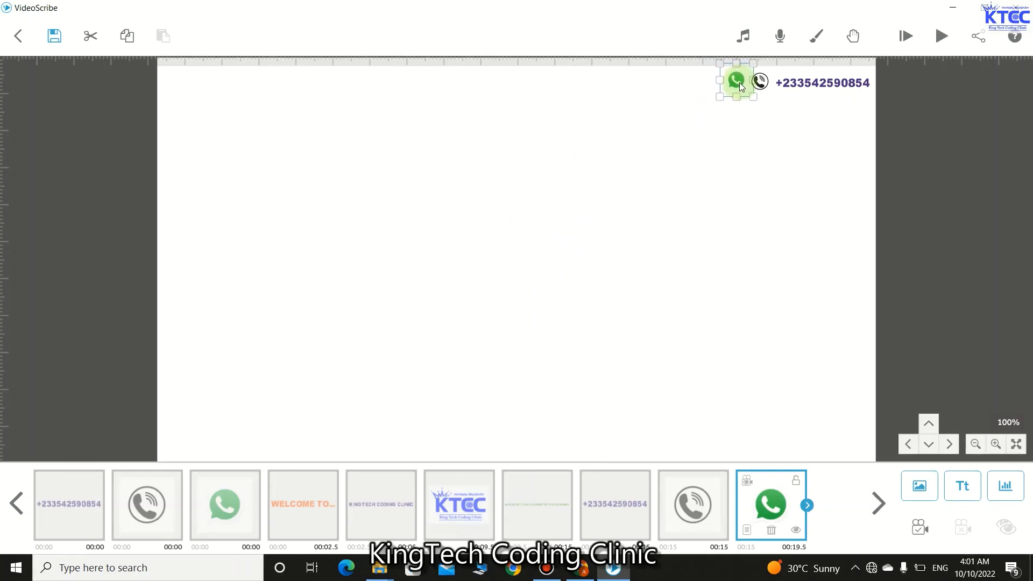
left_click(721, 163)
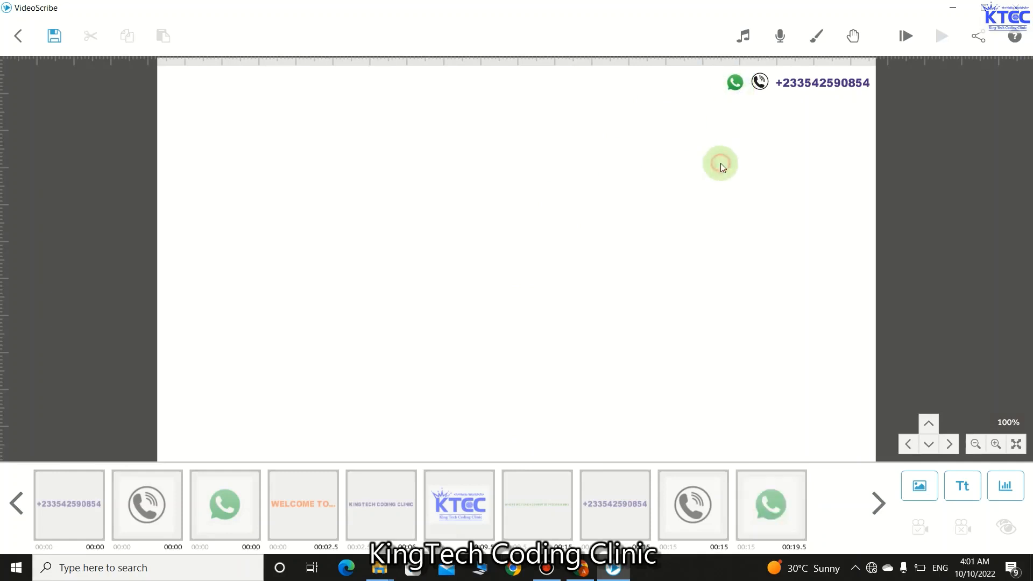
left_click(735, 84)
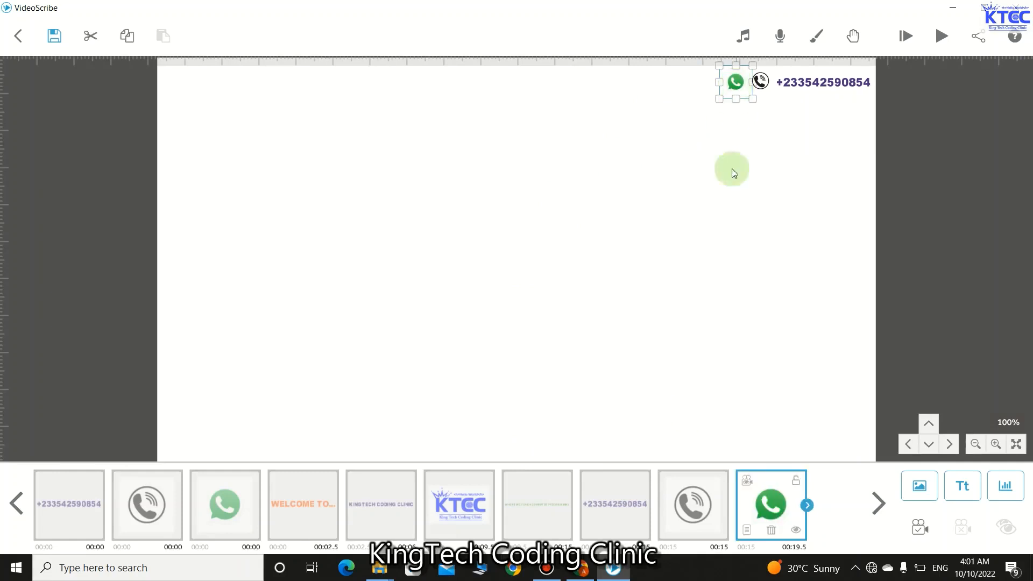
- Set the WhatsApp icon's animate, pause and transition times all to 0 s
left_click(751, 532)
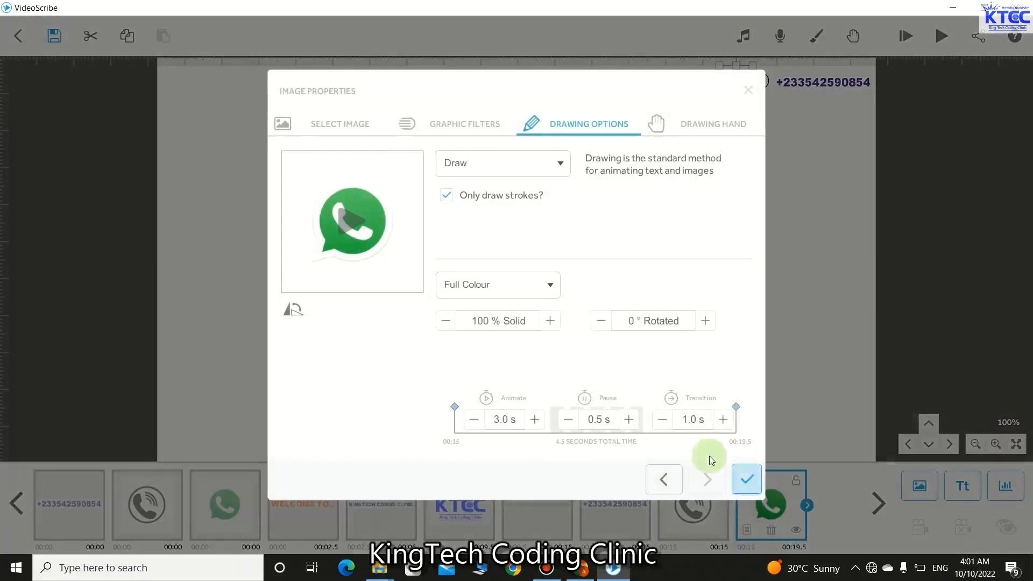
left_click(475, 419)
left_click(475, 419)
left_click(475, 419)
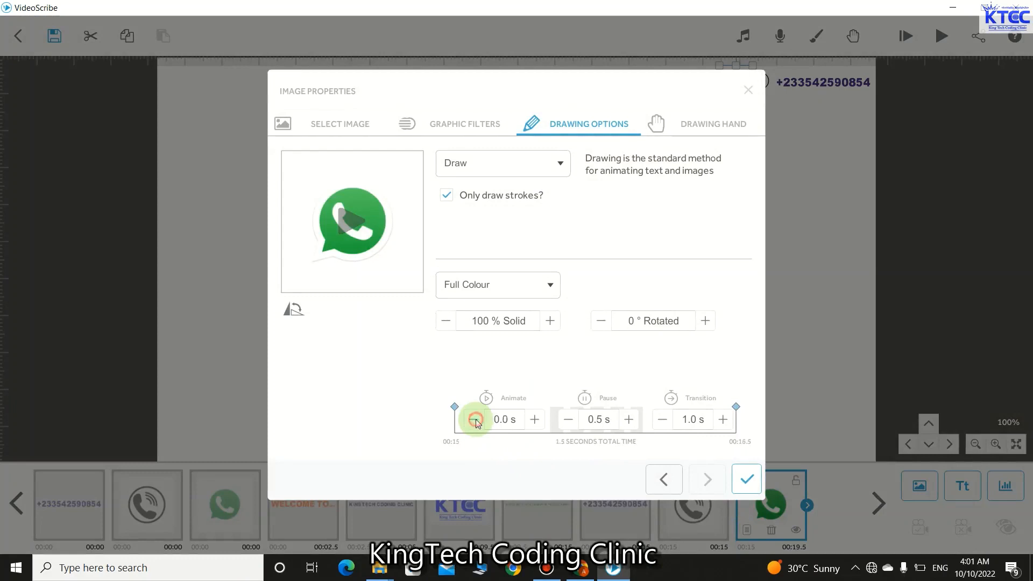
left_click(568, 419)
left_click(663, 420)
left_click(662, 419)
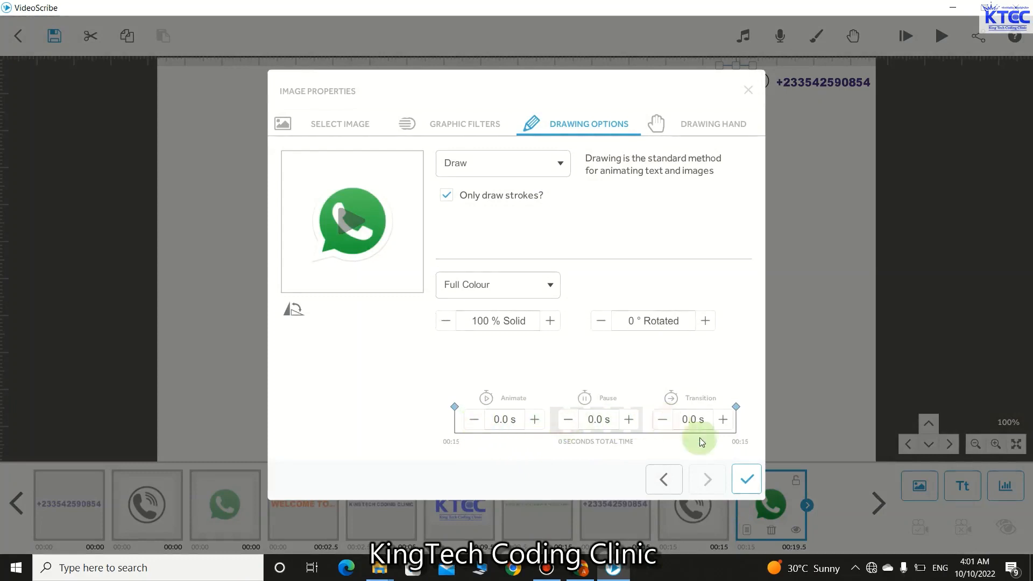
left_click(741, 471)
left_click(726, 353)
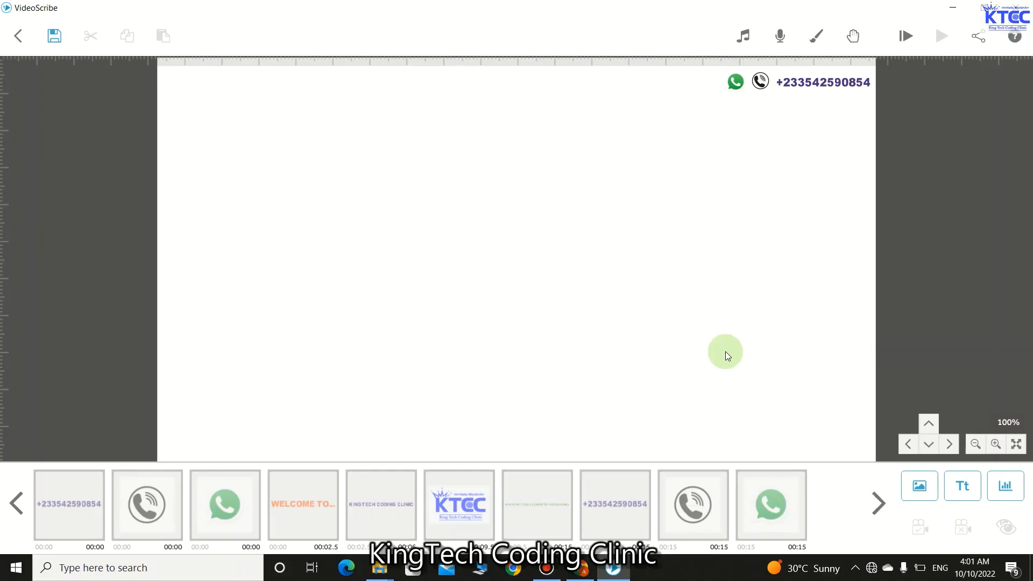
- Add centre-aligned 'OUR COURSES' text in dark red #9f182c
left_click(964, 492)
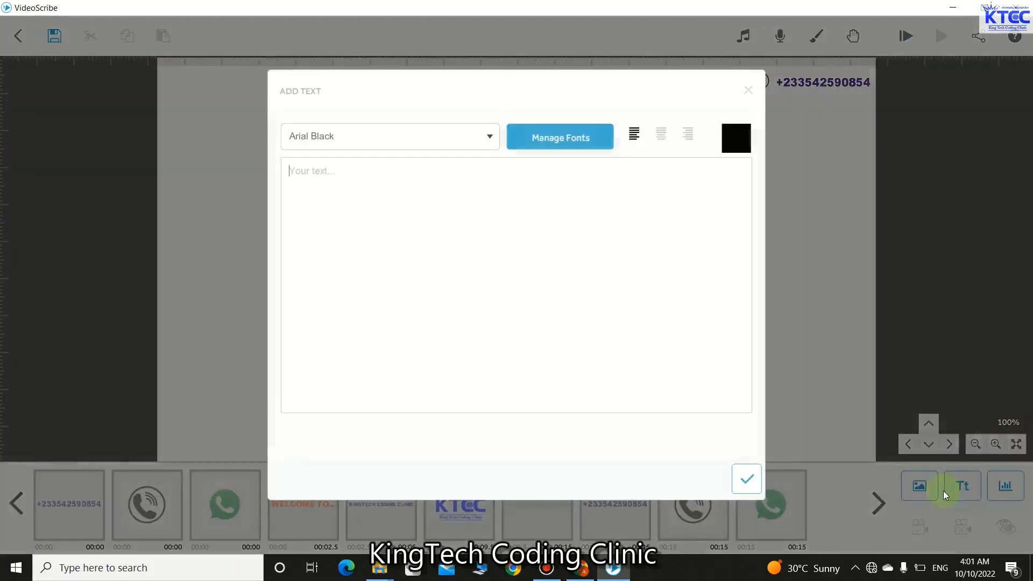
left_click(348, 179)
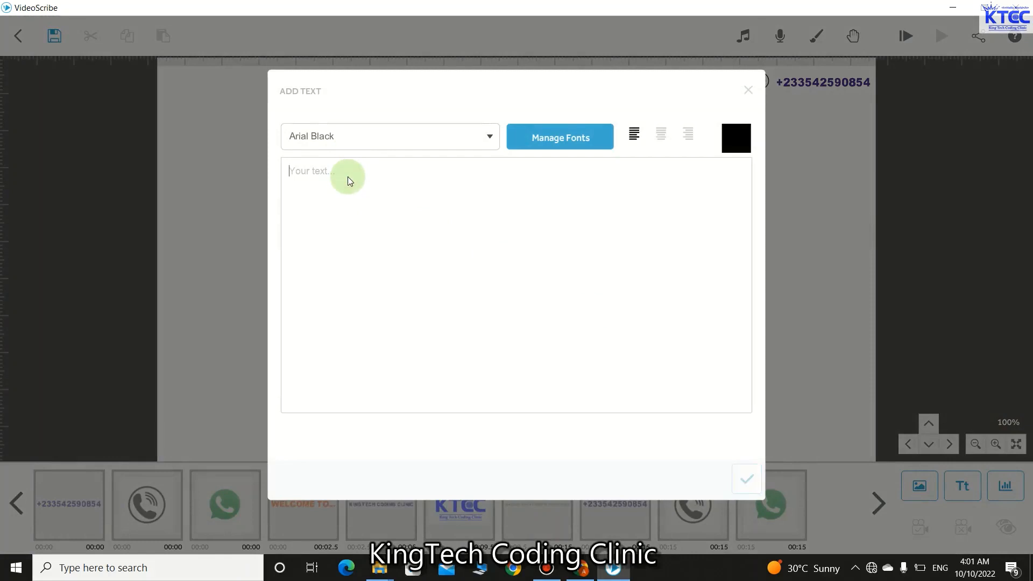
type("OUR COURSES")
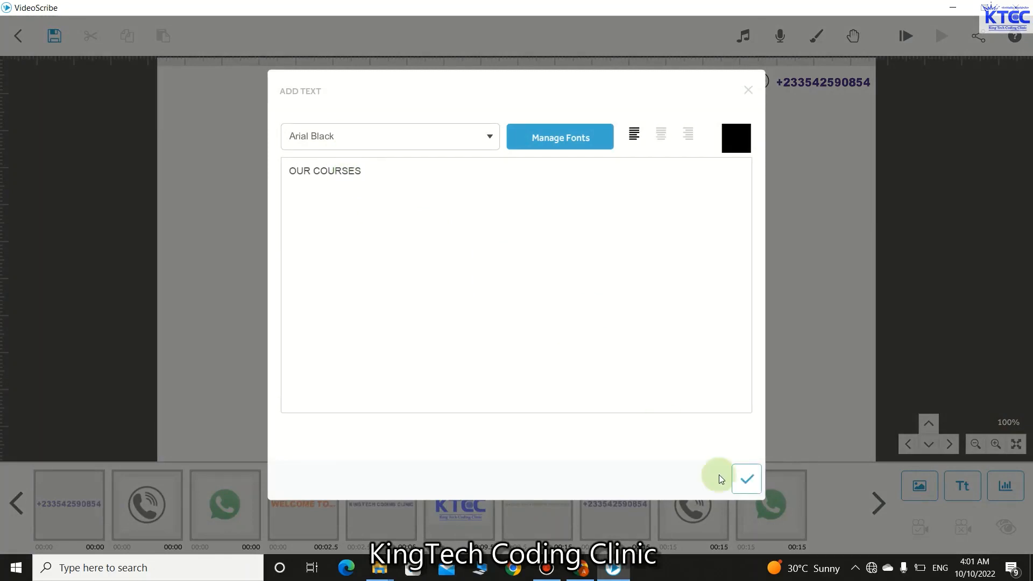
left_click(663, 133)
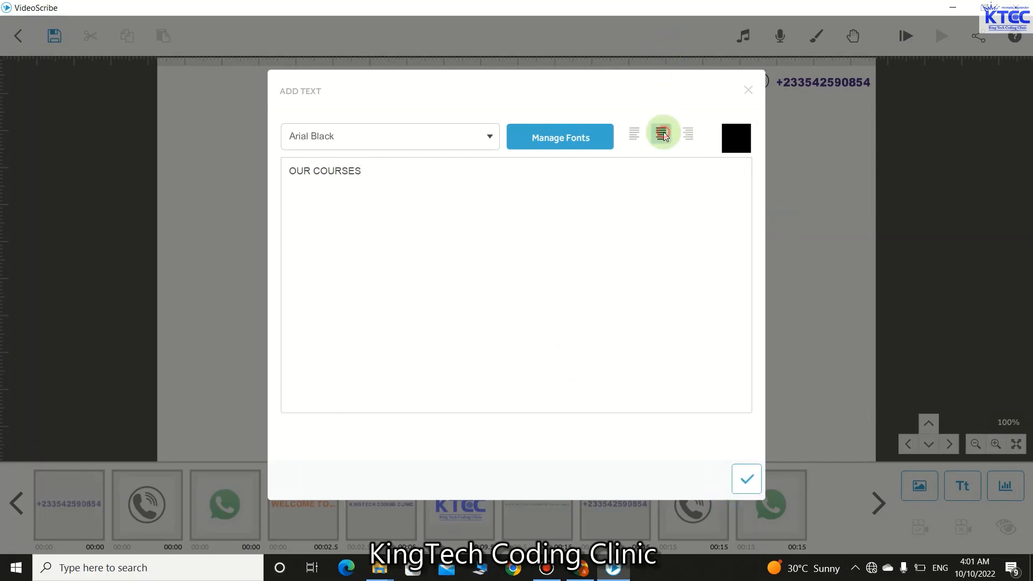
left_click(737, 137)
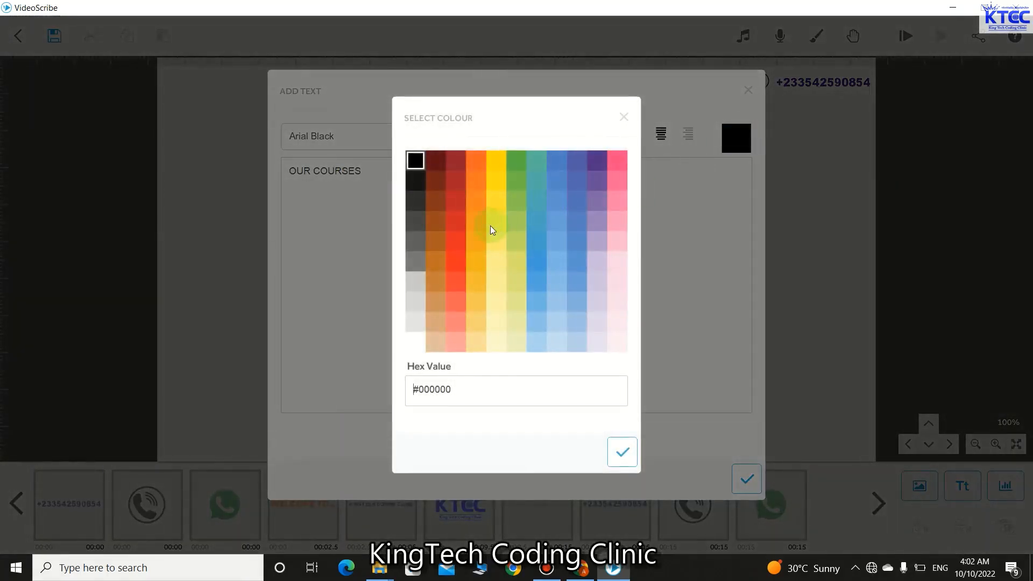
left_click(458, 185)
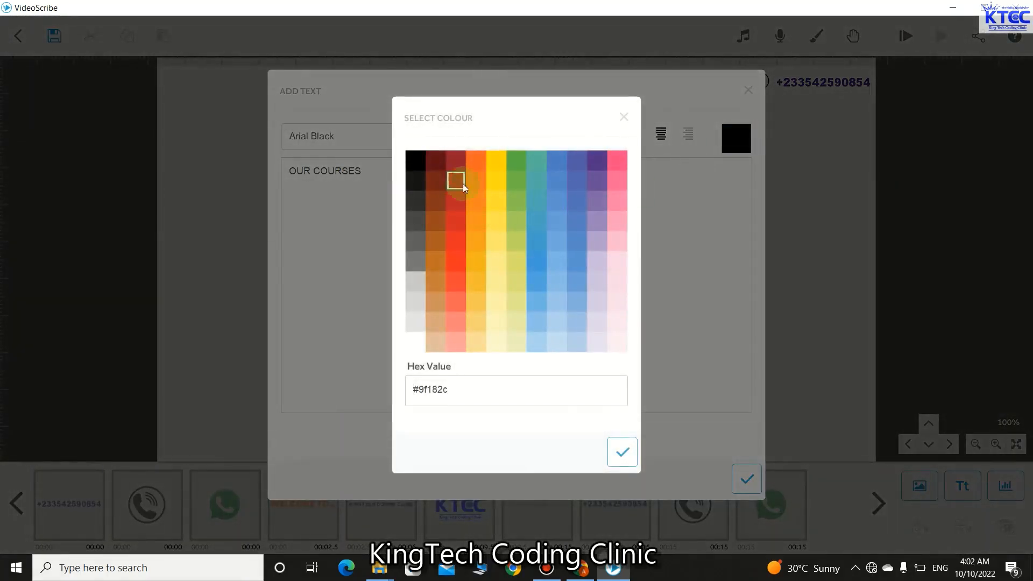
left_click(625, 452)
left_click(746, 478)
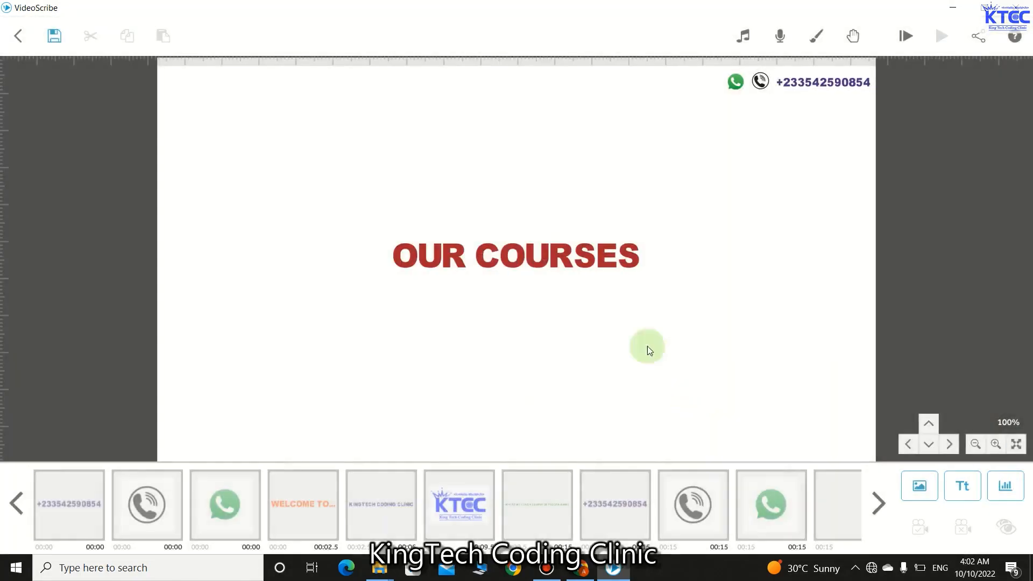
- Time the OUR COURSES heading to 2.0 s animate and 0.5 s transition, checking the preview
left_click_drag(509, 260, 522, 98)
left_click(509, 260)
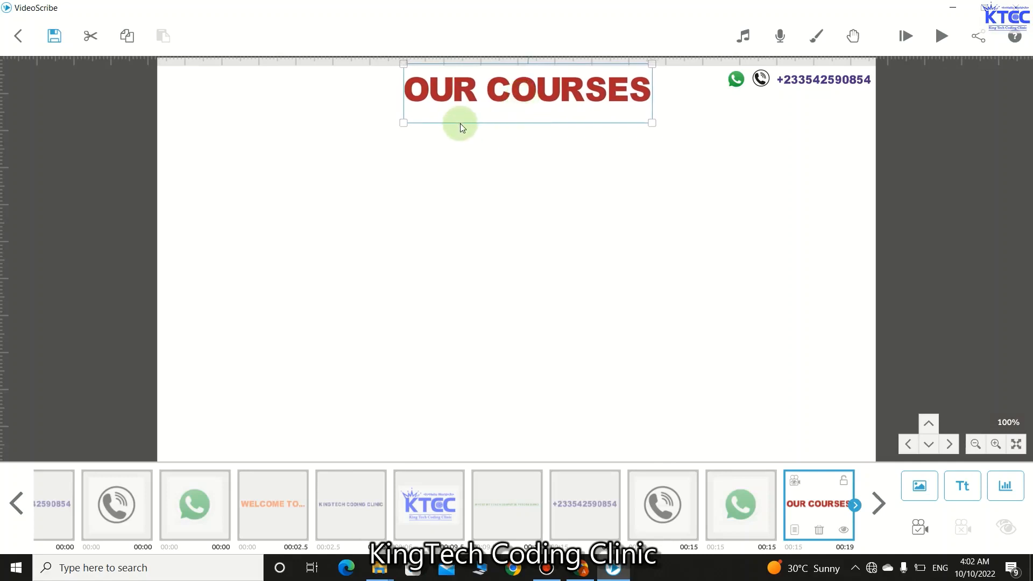
left_click(641, 177)
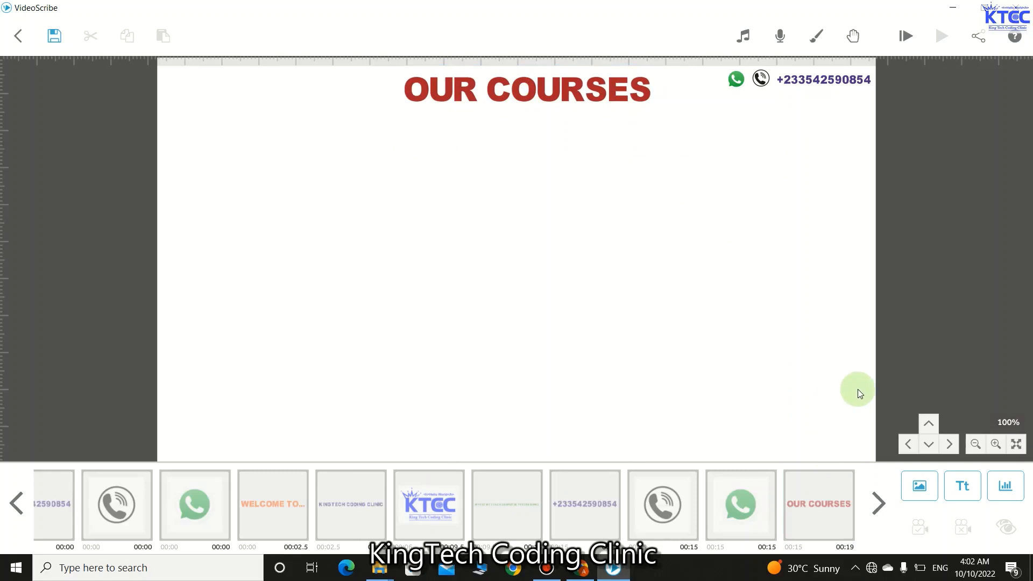
left_click(559, 85)
left_click(799, 532)
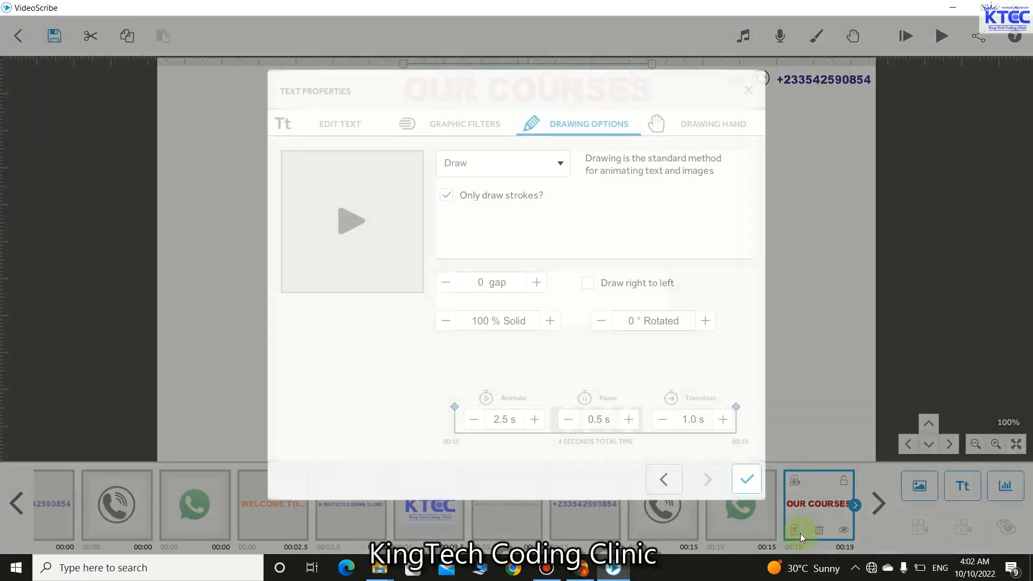
left_click(473, 419)
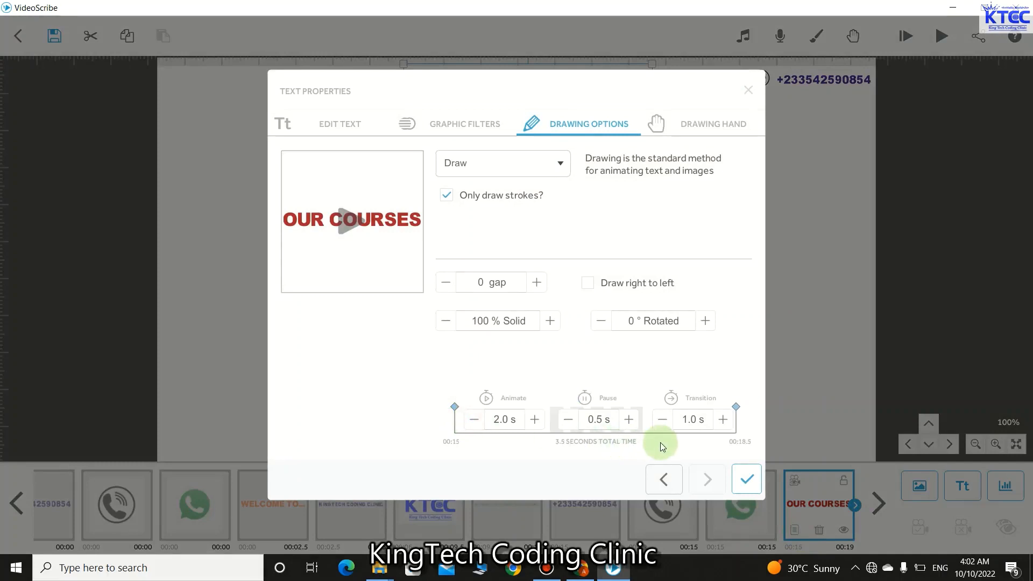
left_click(663, 420)
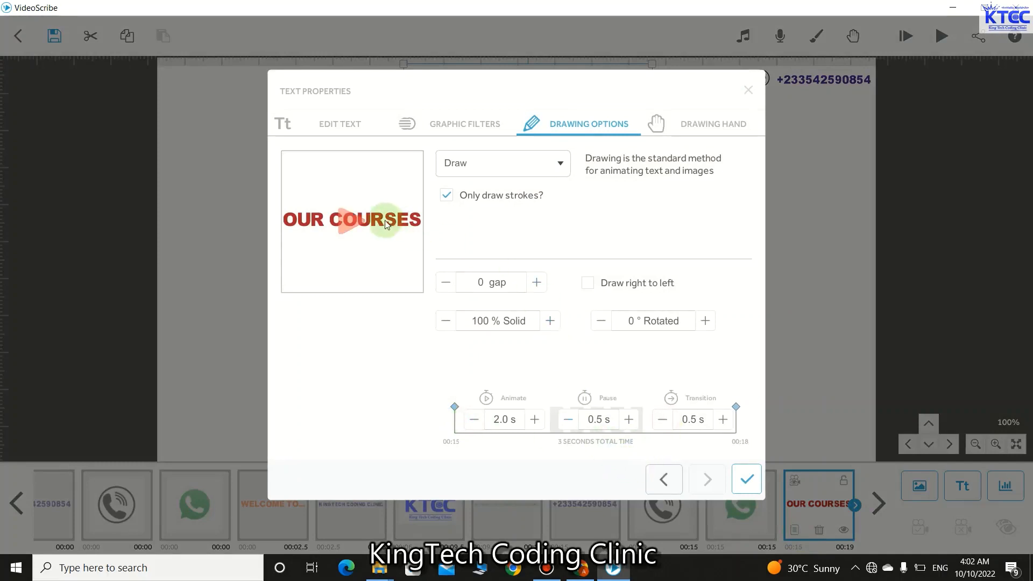
left_click(352, 217)
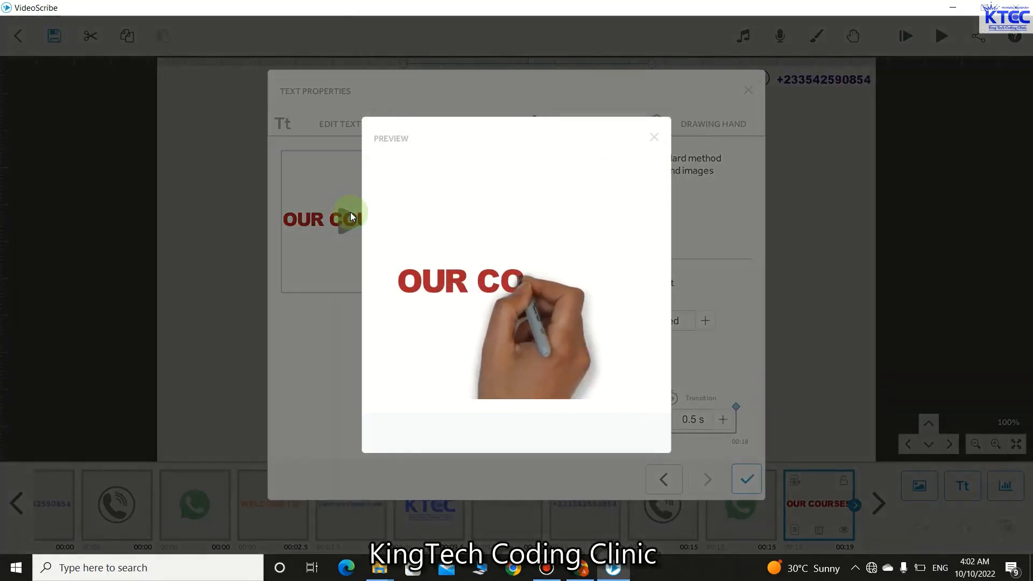
left_click(654, 138)
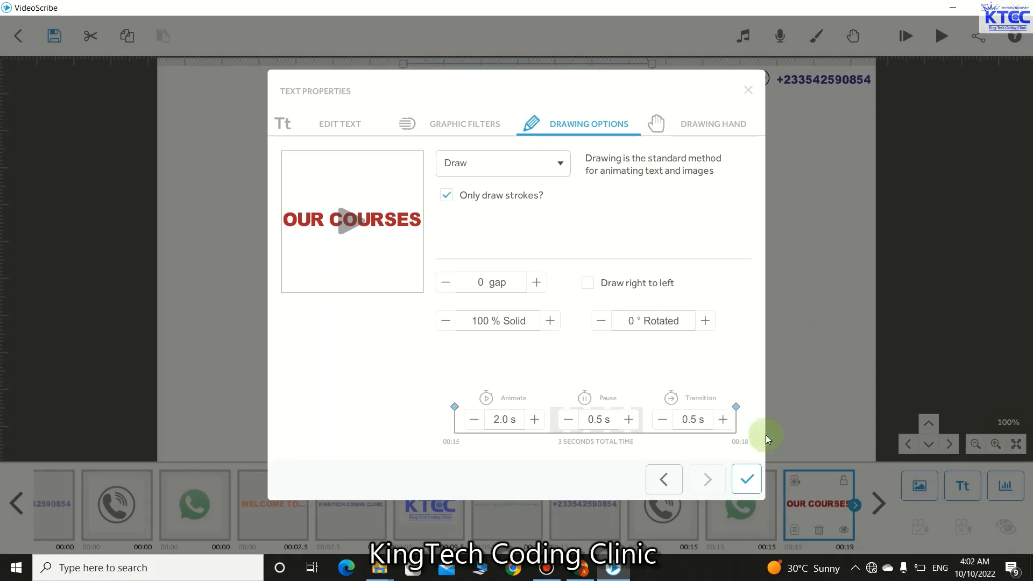
left_click(736, 479)
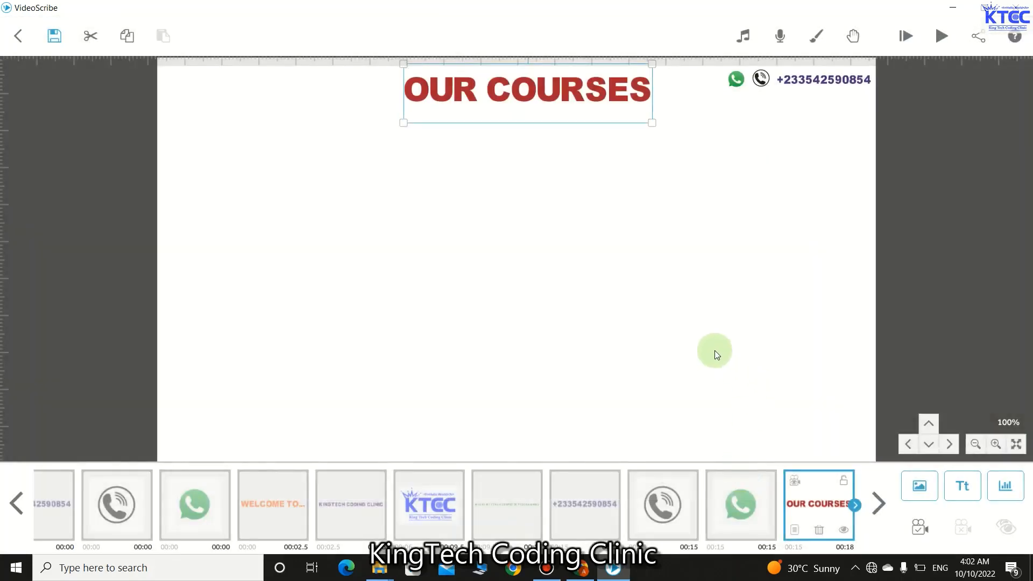
- Add a long row of dots as dark red #9f182c text
left_click(957, 481)
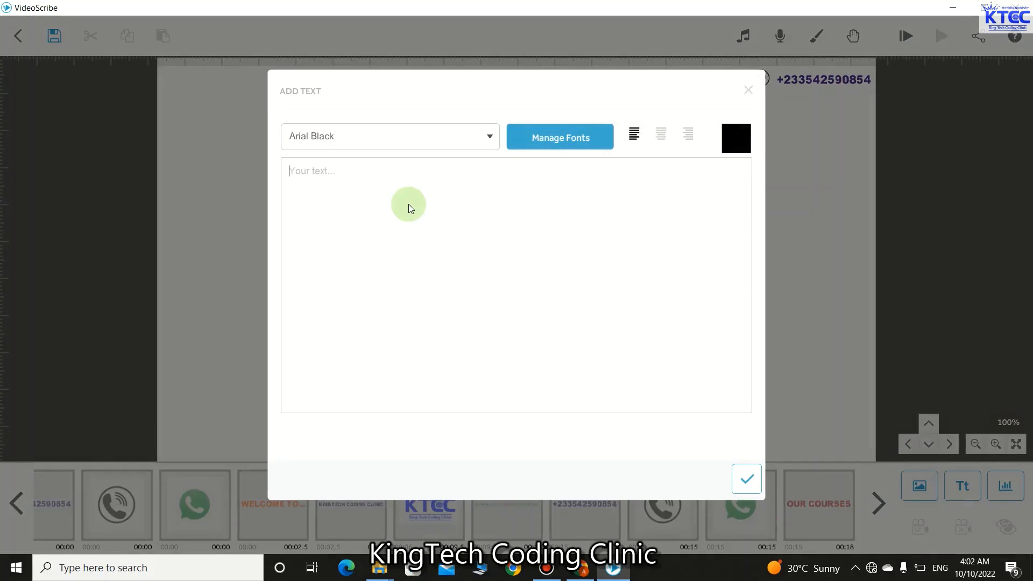
left_click(408, 205)
type("............................................................................")
left_click(743, 137)
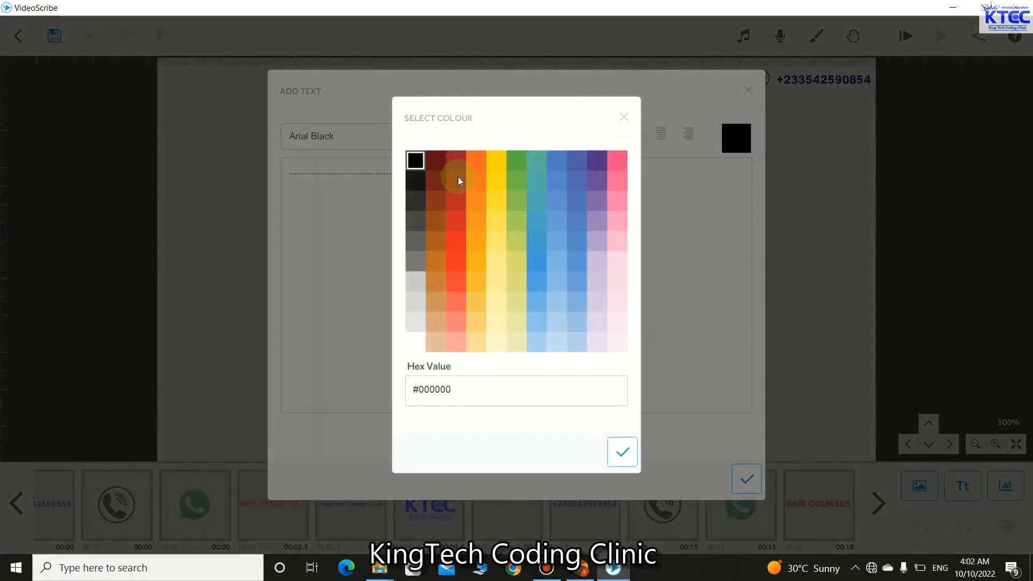
left_click(457, 180)
left_click(621, 450)
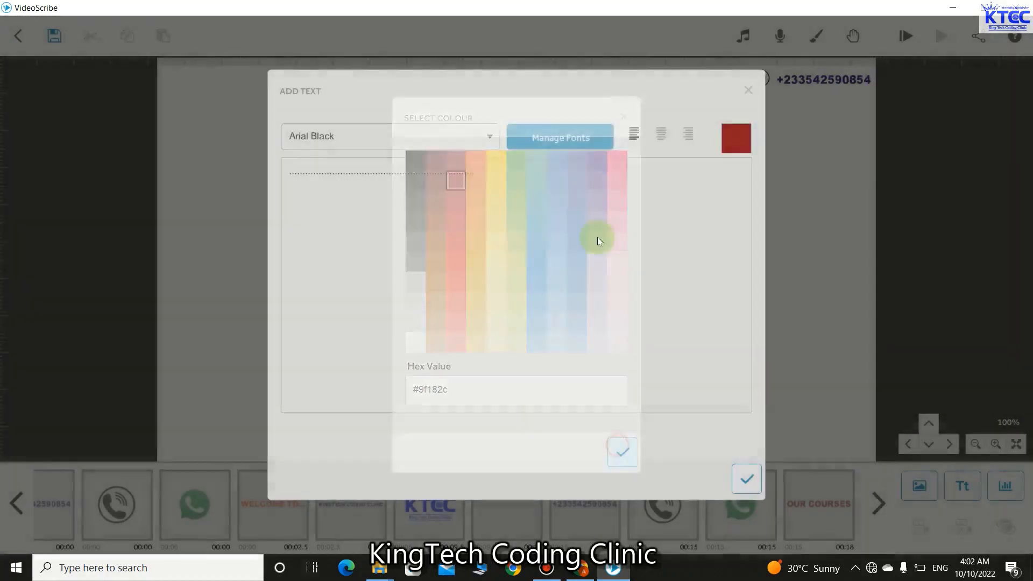
left_click(745, 479)
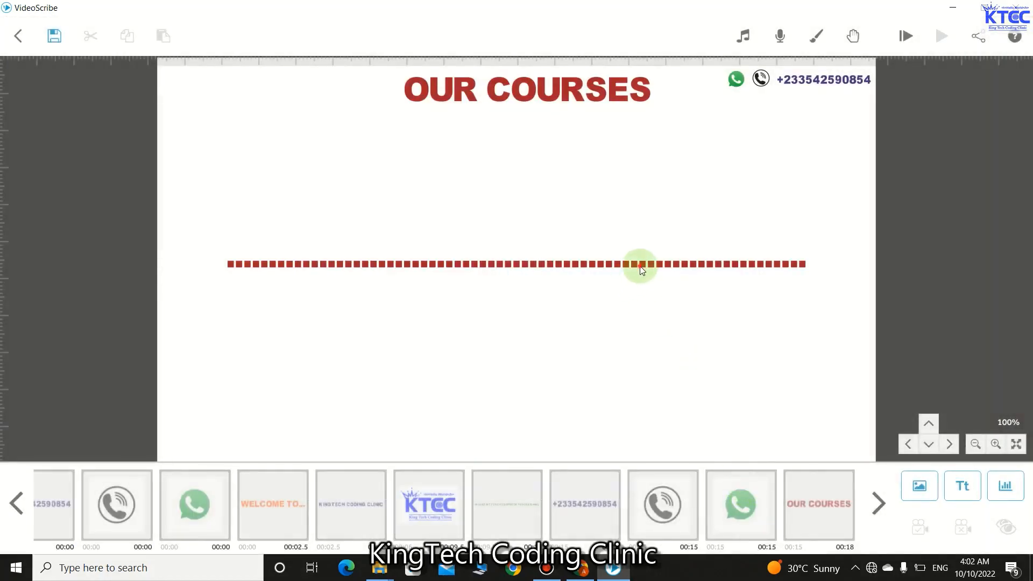
- Shrink the dotted line to about half its width and delete some of its dots
left_click(640, 265)
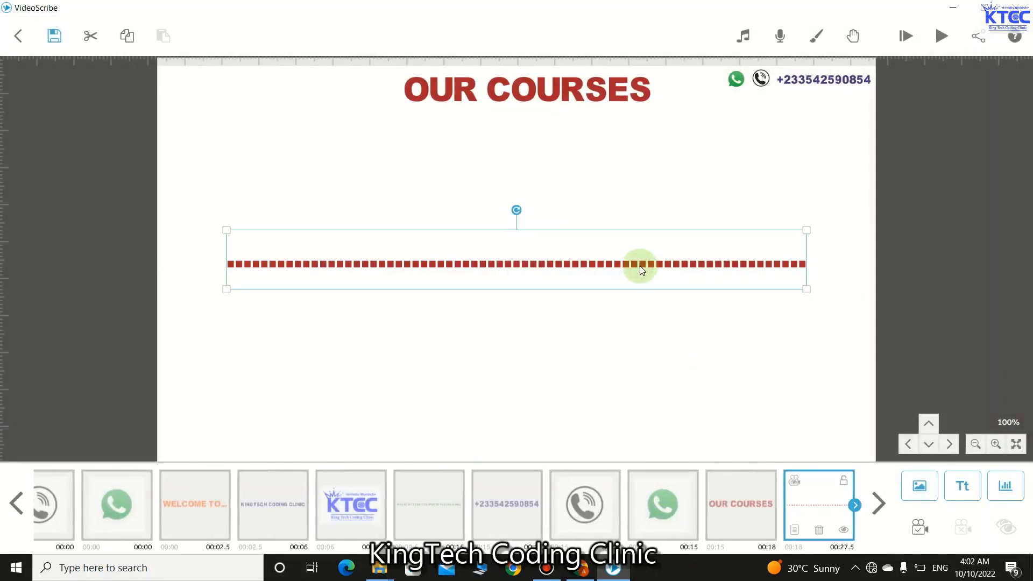
left_click_drag(805, 289, 676, 276)
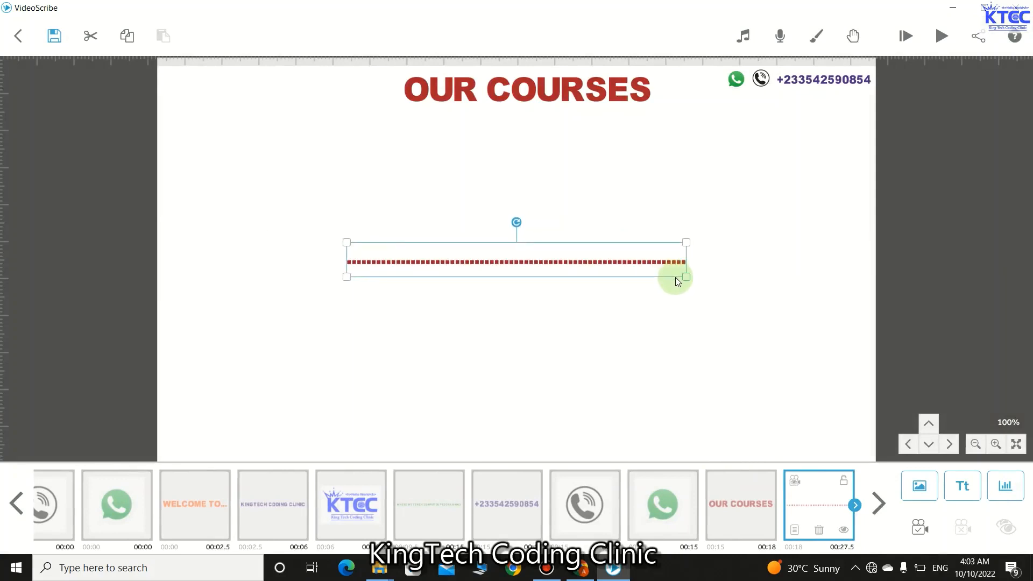
left_click(795, 530)
left_click(334, 122)
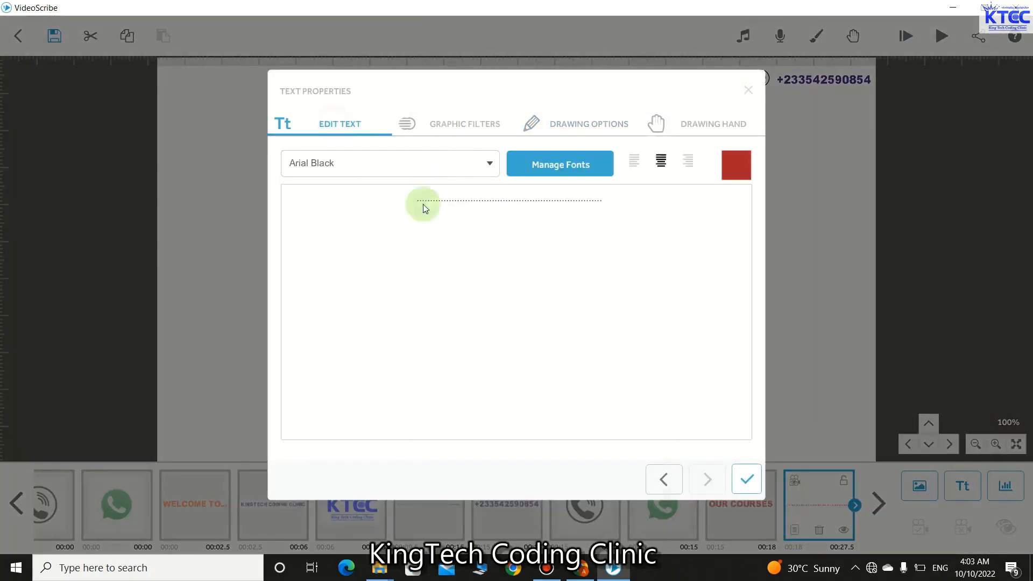
left_click(606, 200)
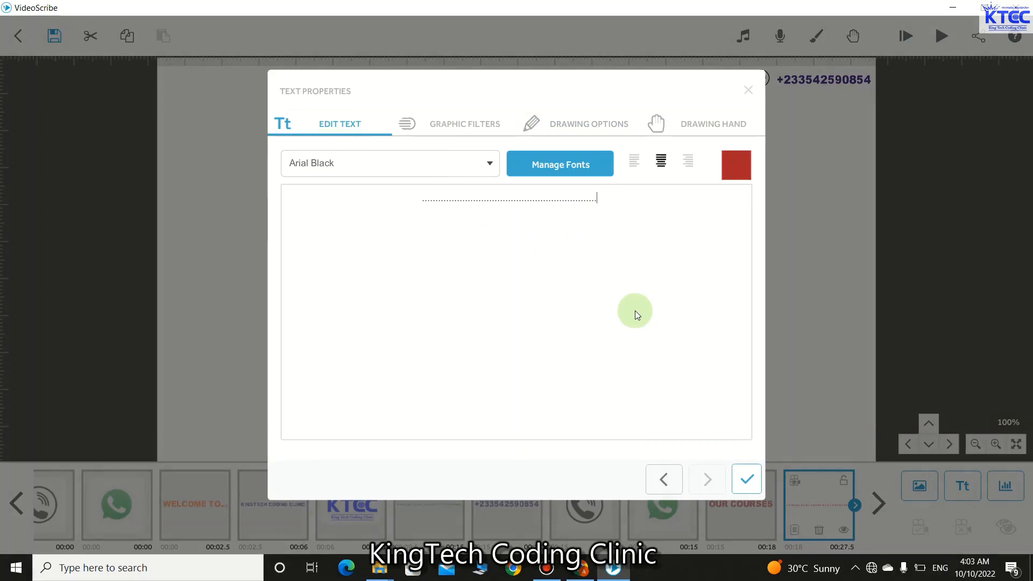
key("BackSpace")
key("BackSpace")
key("BackSpace")
key("BackSpace")
key("BackSpace")
key("BackSpace")
key("BackSpace")
key("BackSpace")
key("BackSpace")
key("BackSpace")
key("BackSpace")
key("BackSpace")
key("BackSpace")
key("BackSpace")
key("BackSpace")
key("BackSpace")
key("BackSpace")
key("BackSpace")
key("BackSpace")
key("BackSpace")
- Confirm the shortened dots and position the underline just beneath OUR COURSES
left_click(740, 481)
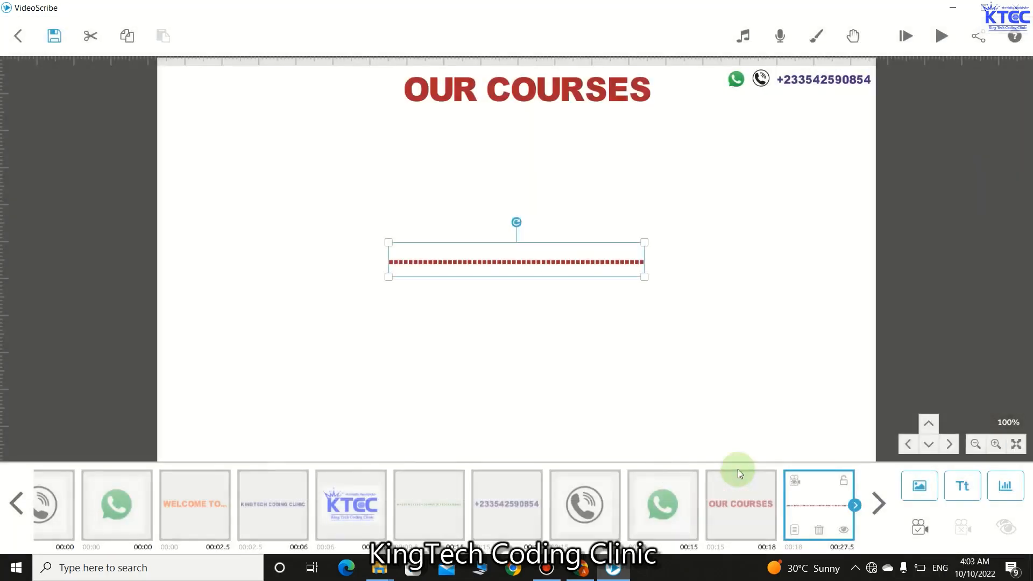
left_click(559, 262)
left_click_drag(561, 261, 570, 116)
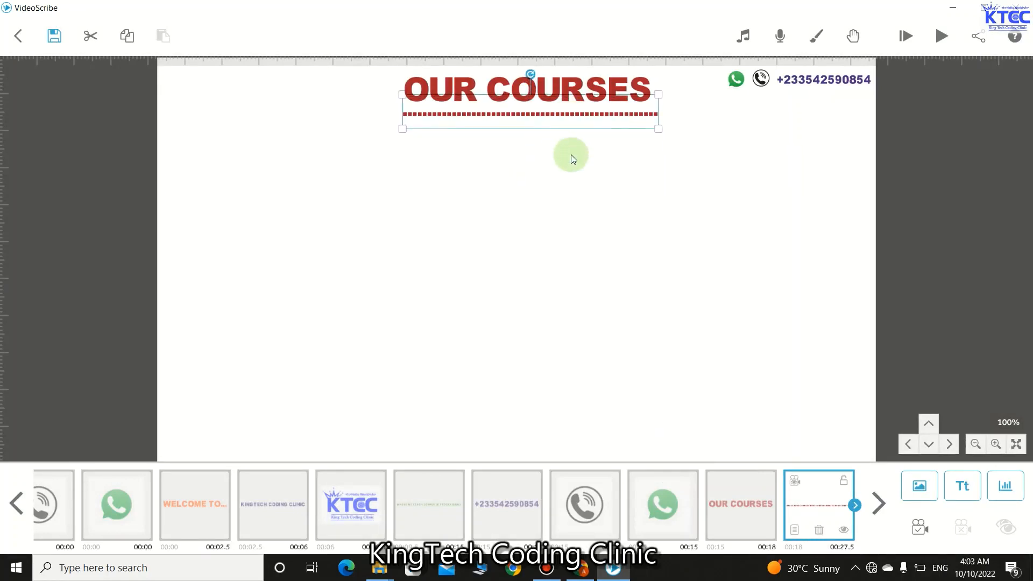
left_click(571, 156)
left_click(545, 117)
left_click_drag(545, 113, 544, 108)
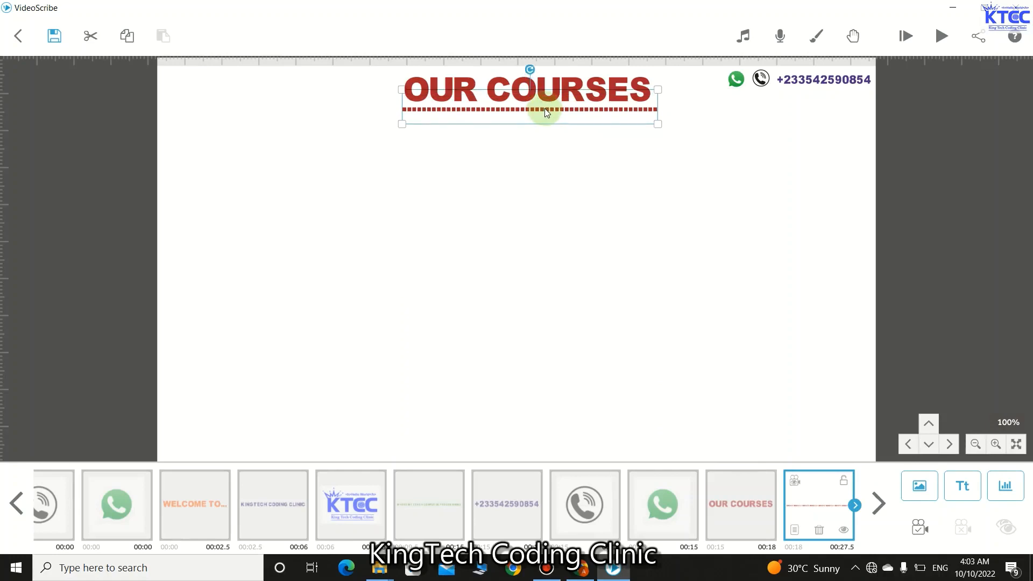
left_click(543, 161)
- Set the underline to 1.5 s animate and 0.5 s transition, previewing the drawing
left_click(834, 495)
left_click(794, 529)
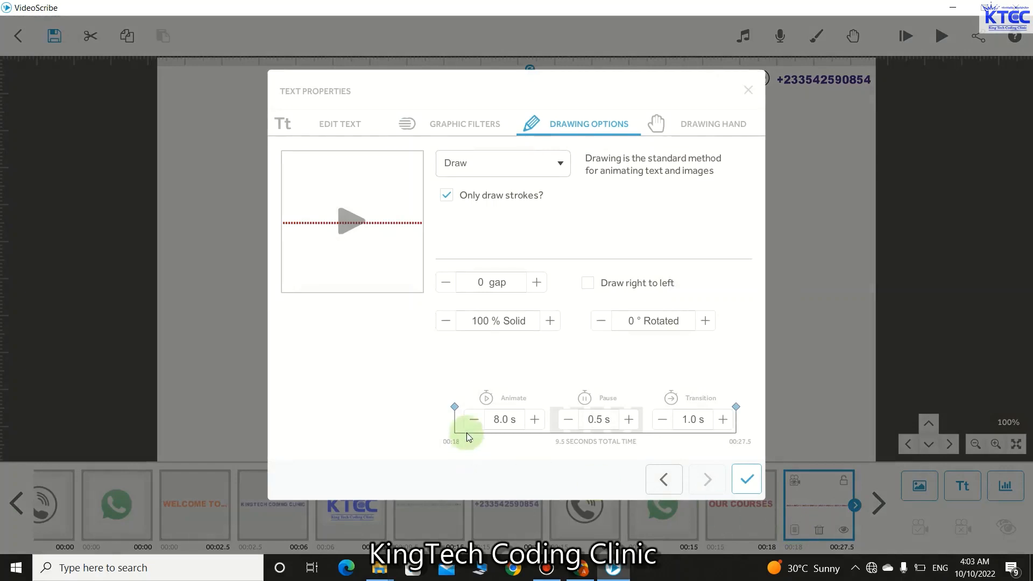
left_click(472, 417)
left_click(472, 418)
left_click(473, 418)
left_click(472, 418)
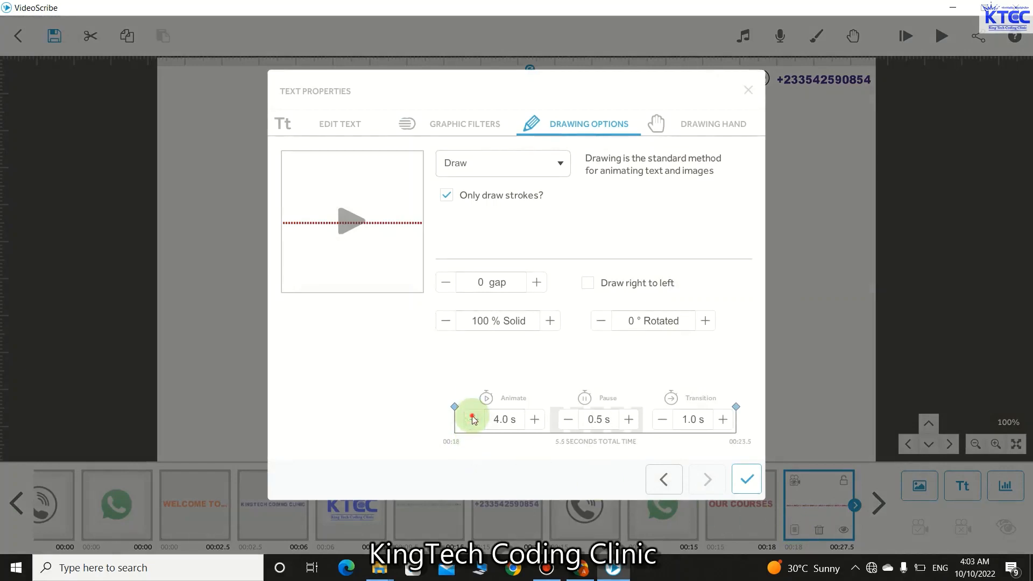
left_click(472, 419)
left_click(663, 419)
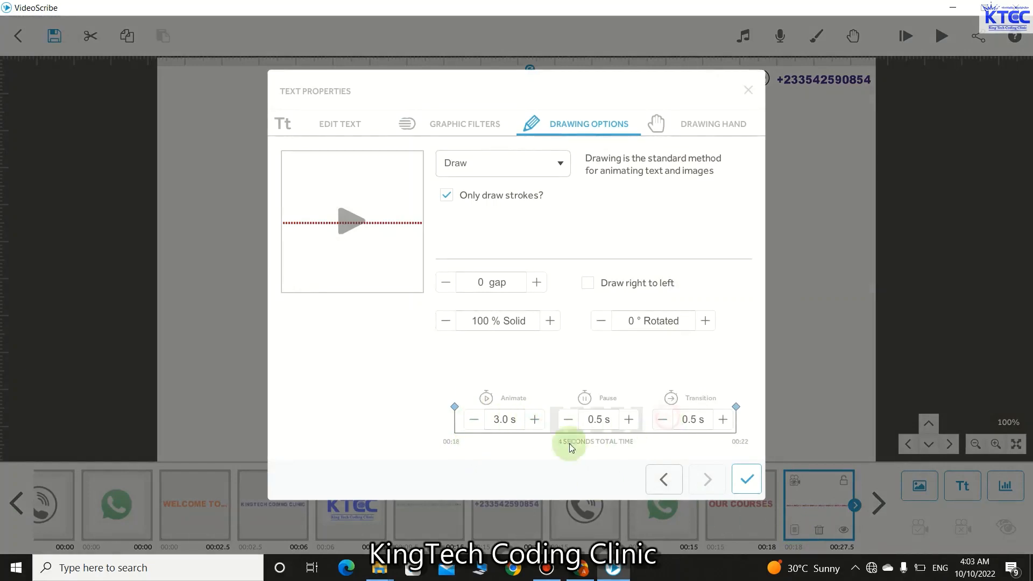
left_click(346, 222)
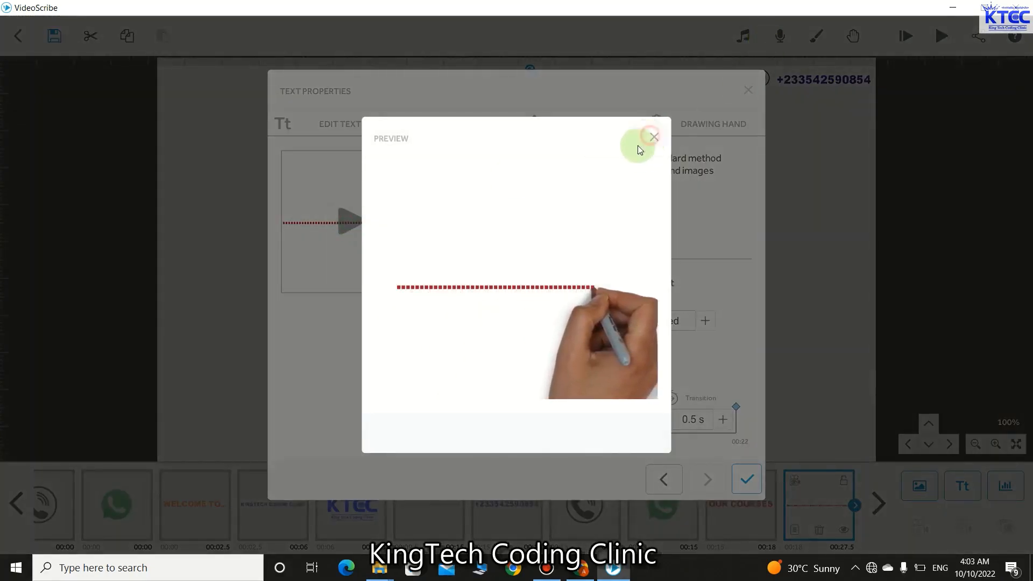
left_click(652, 137)
left_click(474, 419)
left_click(474, 420)
left_click(474, 420)
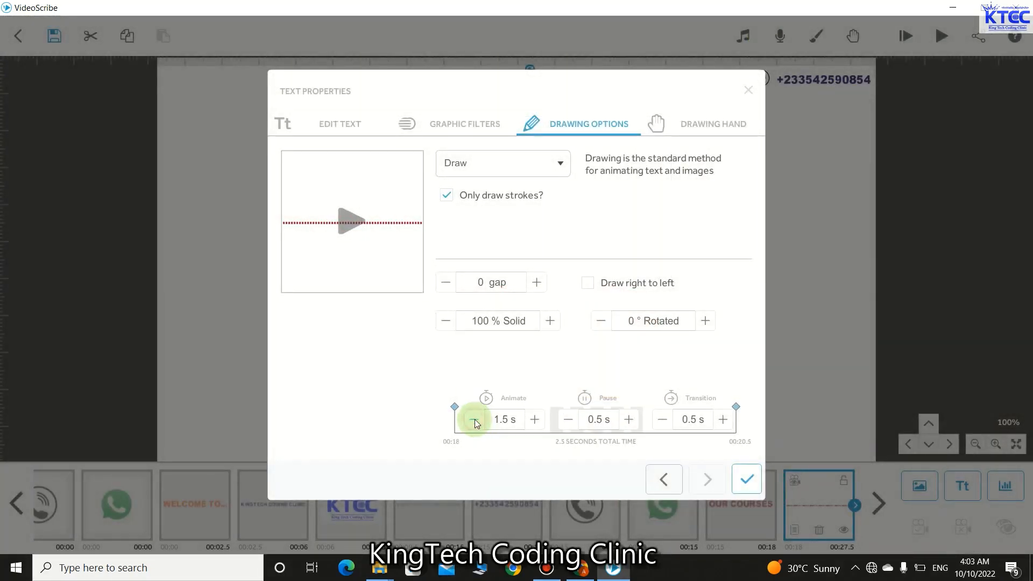
left_click(354, 221)
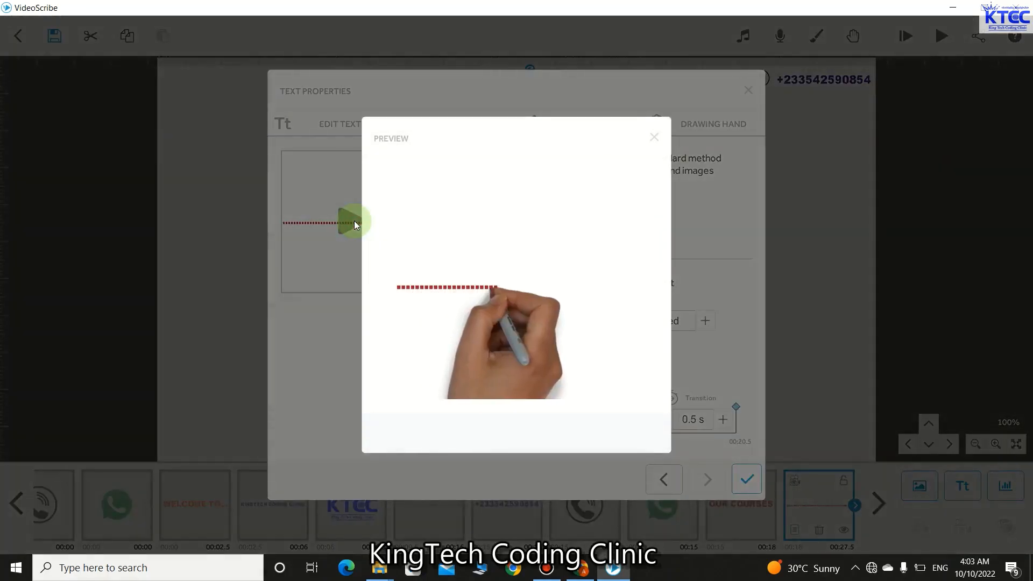
left_click(655, 138)
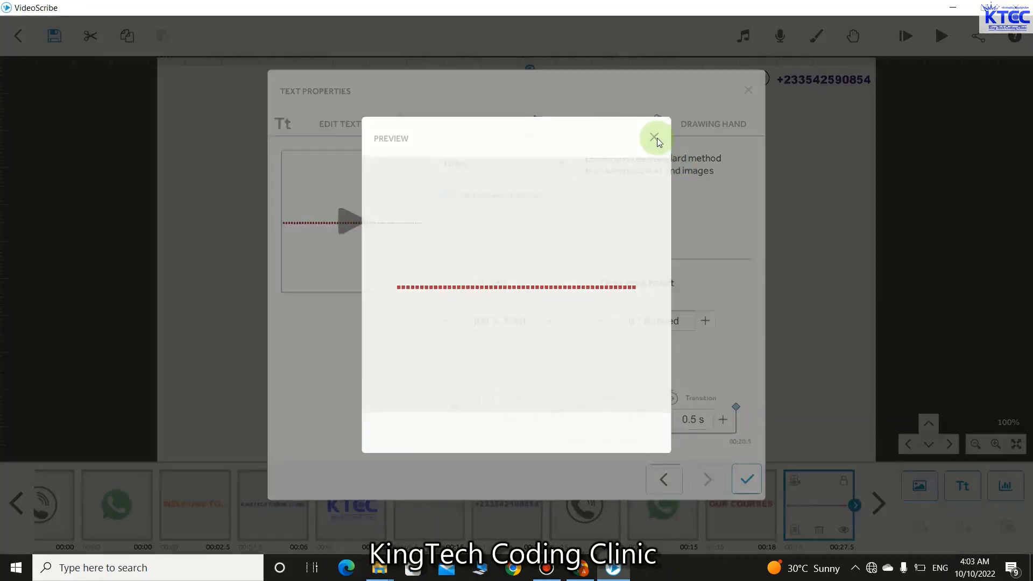
left_click(747, 478)
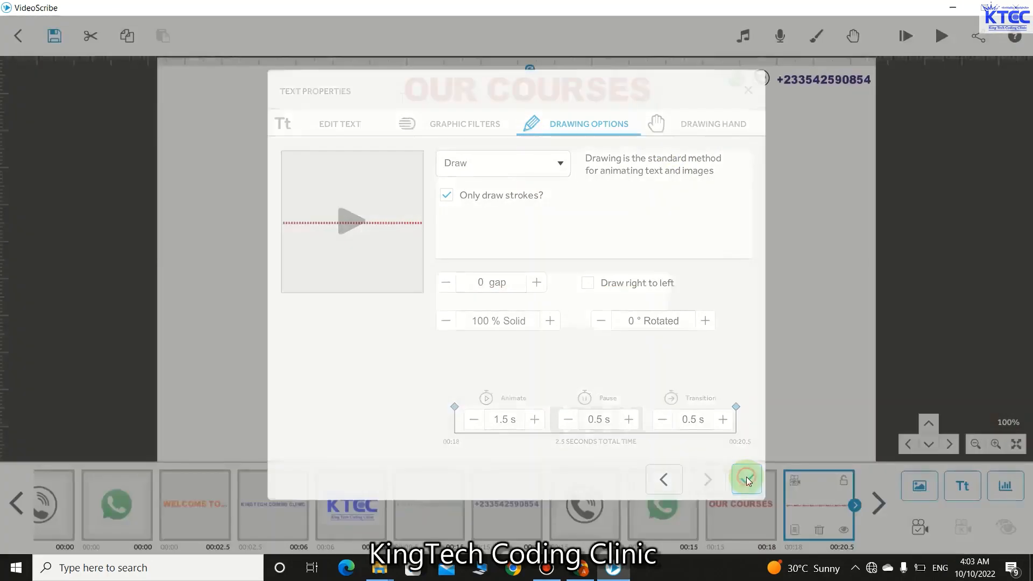
left_click(673, 287)
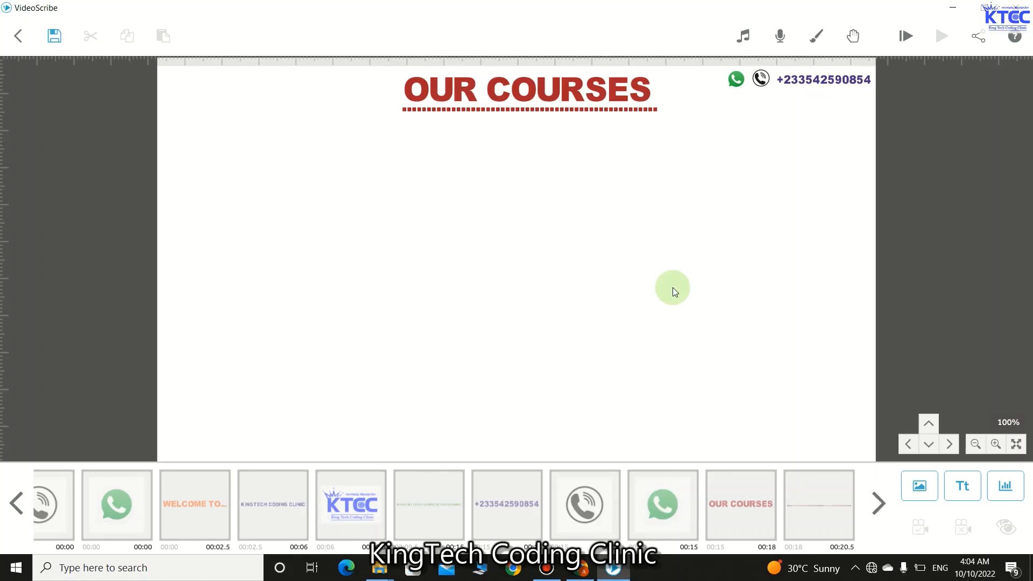
- Add the Arial Black line '1. PYTHON PROGRAMMING LANGUAGE' to the canvas
left_click(955, 486)
type("1")
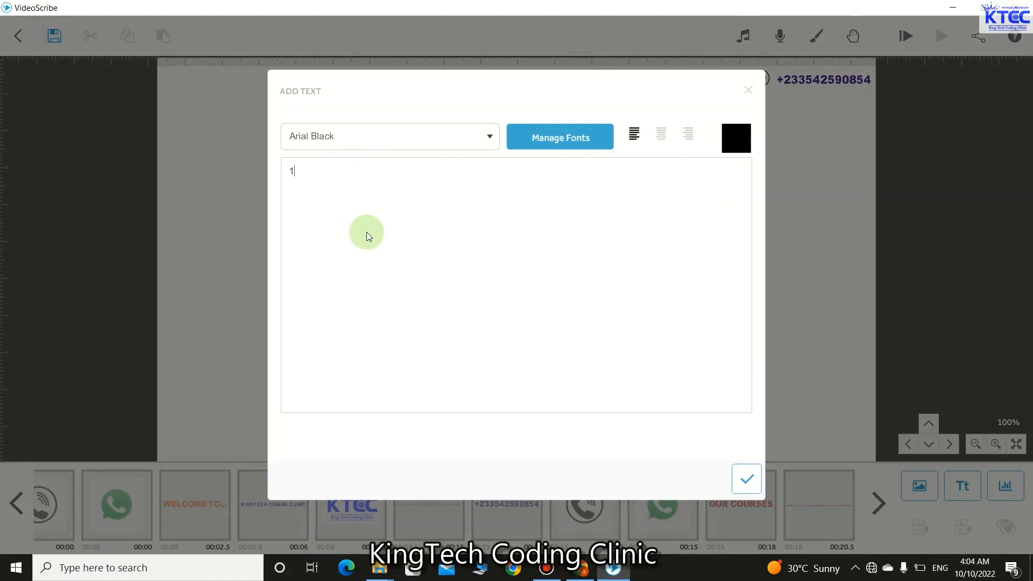
type(". P")
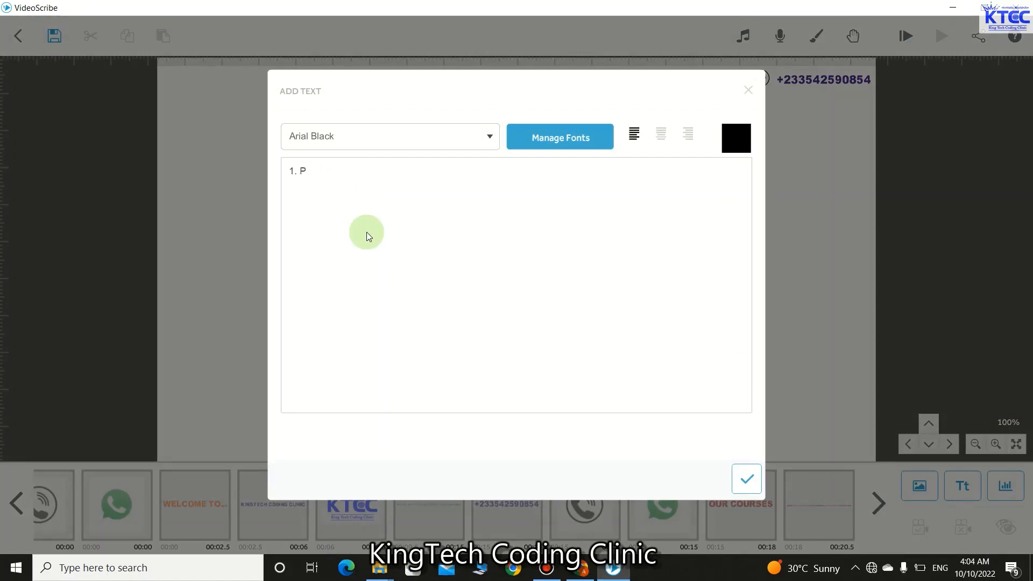
type("YTHON PROGRAMMING LAN")
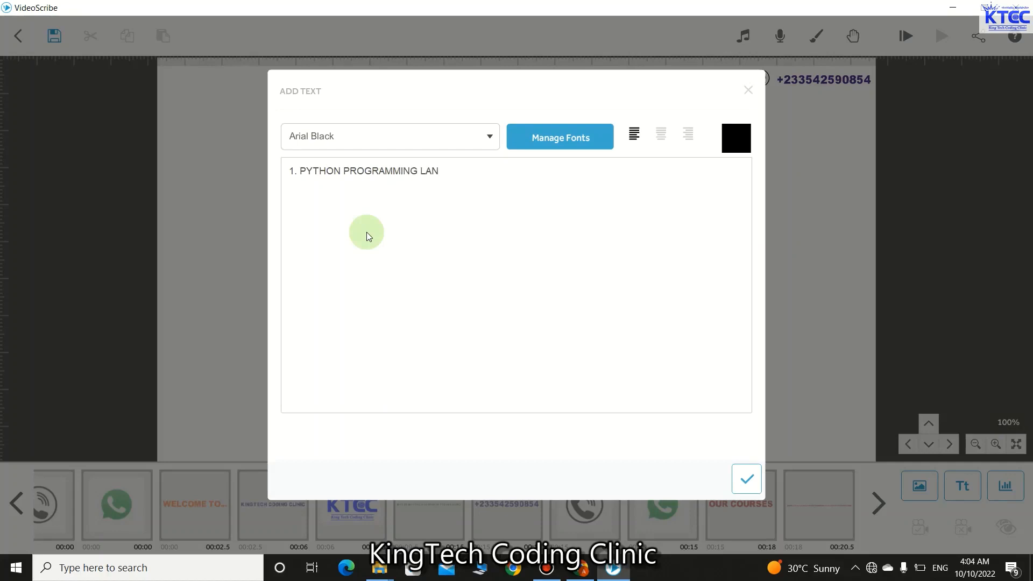
type("GUAGE")
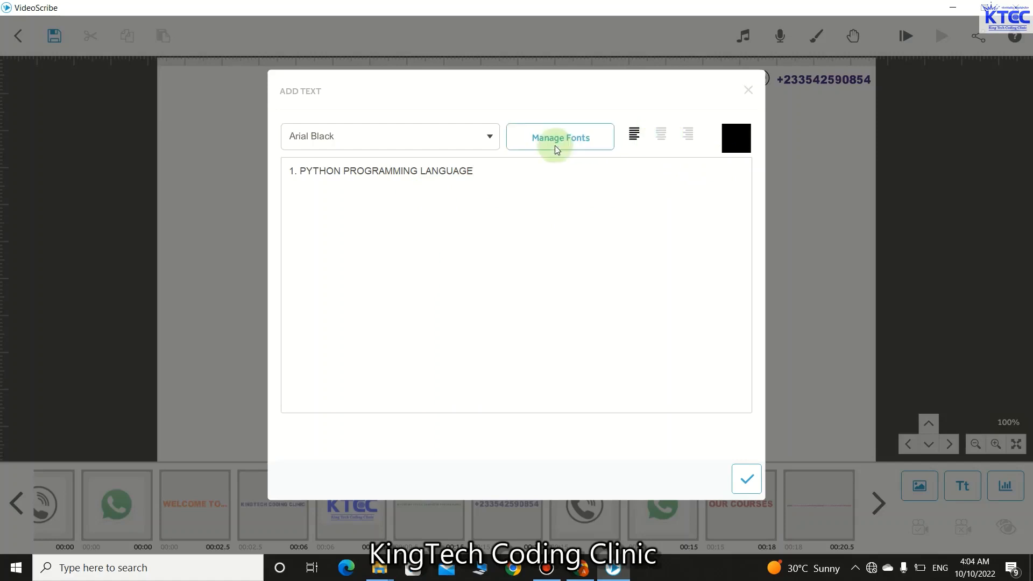
left_click(749, 473)
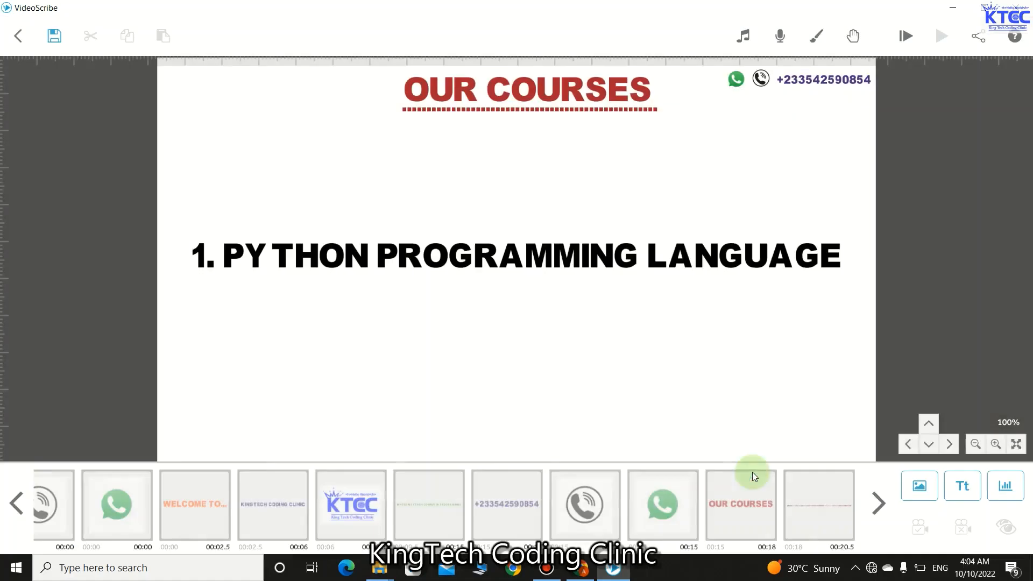
- Shrink the Python course text and break LANGUAGE onto a second line
left_click(682, 267)
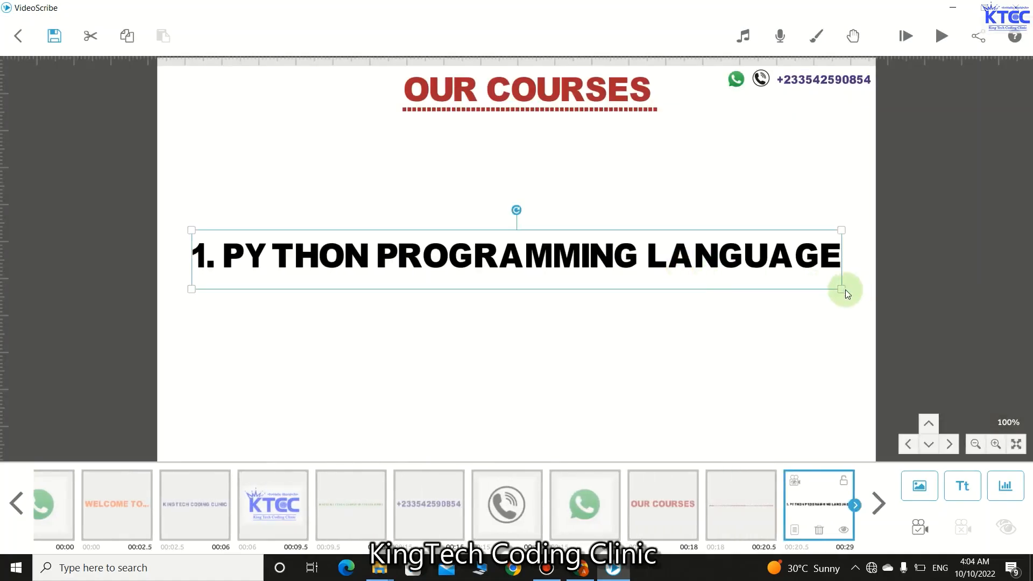
left_click_drag(842, 289, 700, 272)
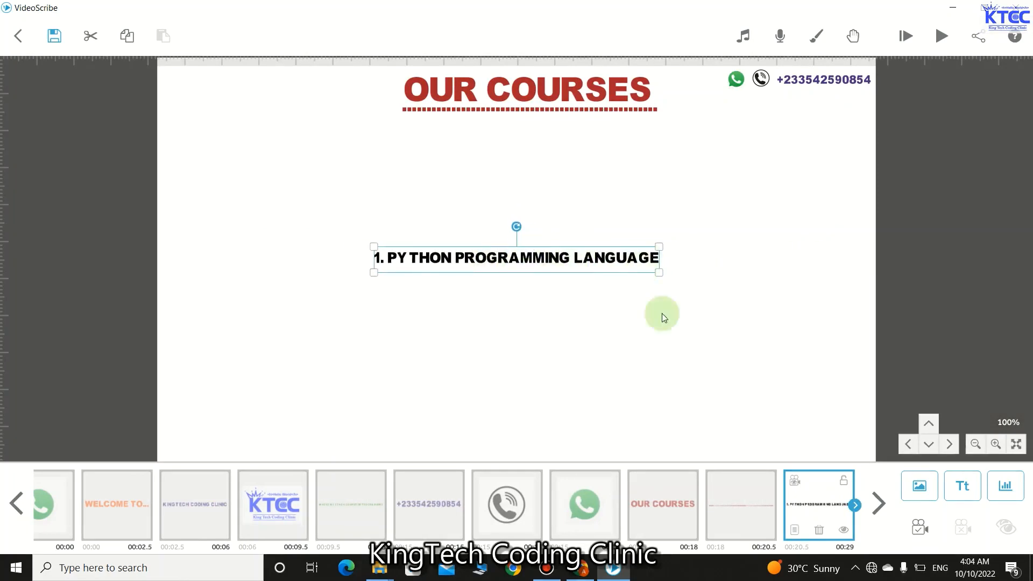
left_click(794, 531)
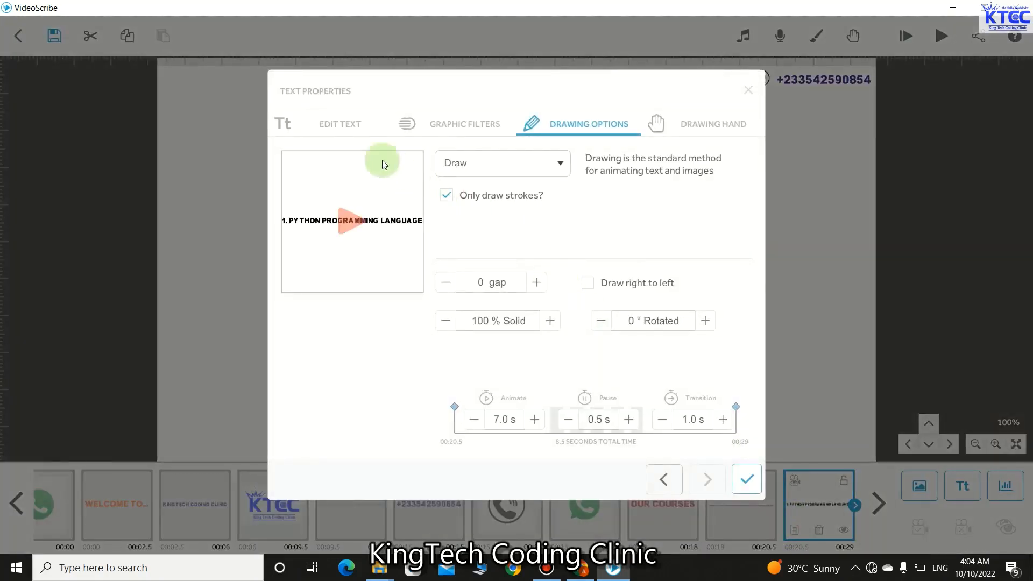
left_click(347, 60)
left_click(421, 200)
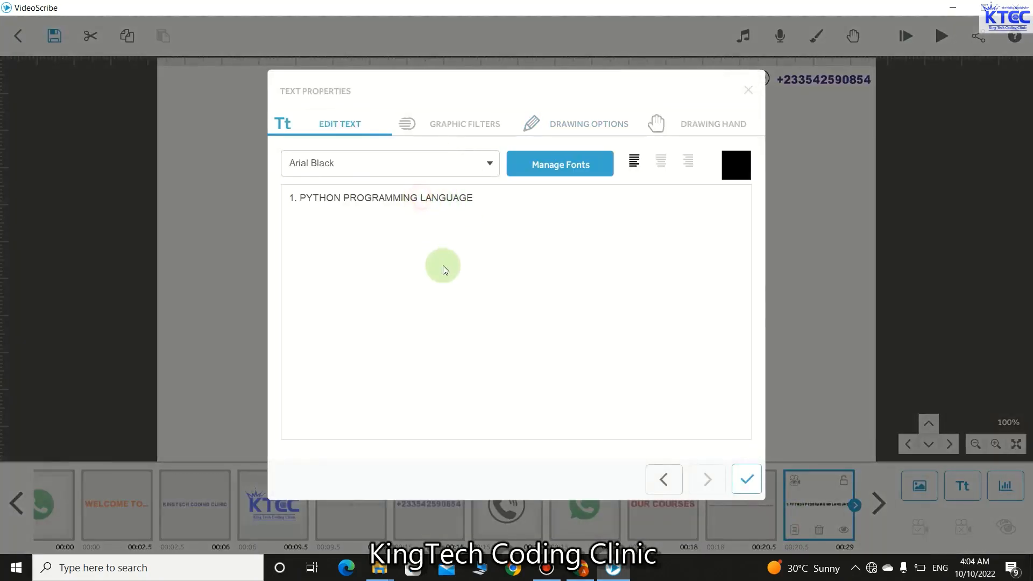
key("Return")
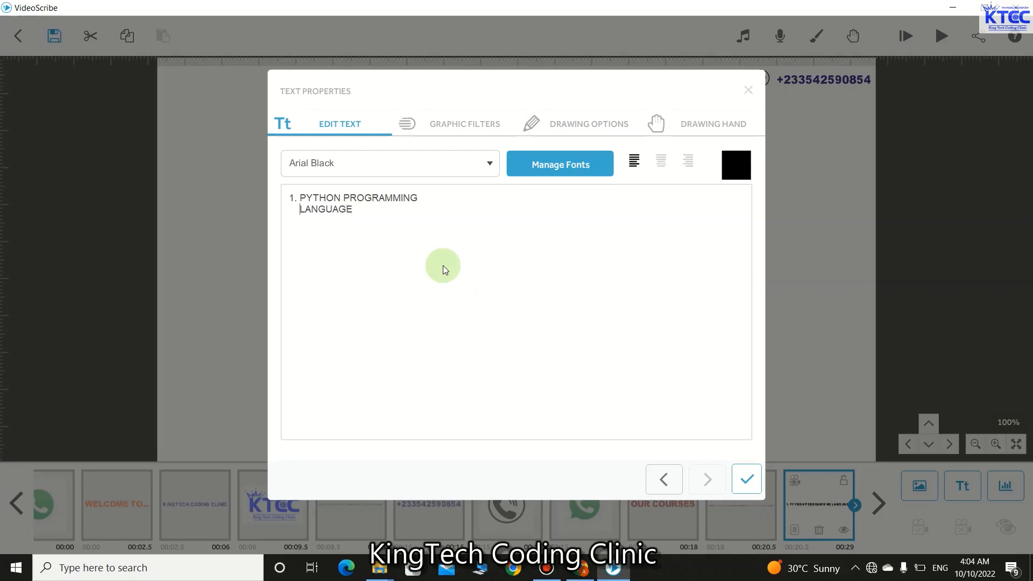
left_click(739, 478)
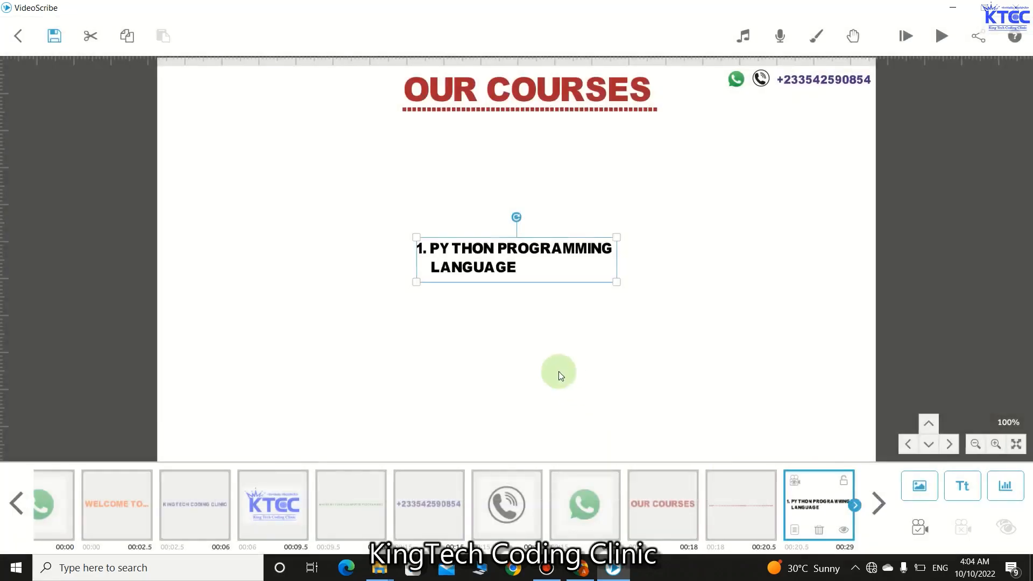
- Move the Python course text to the upper left below OUR COURSES
left_click_drag(355, 213, 236, 173)
left_click(288, 250)
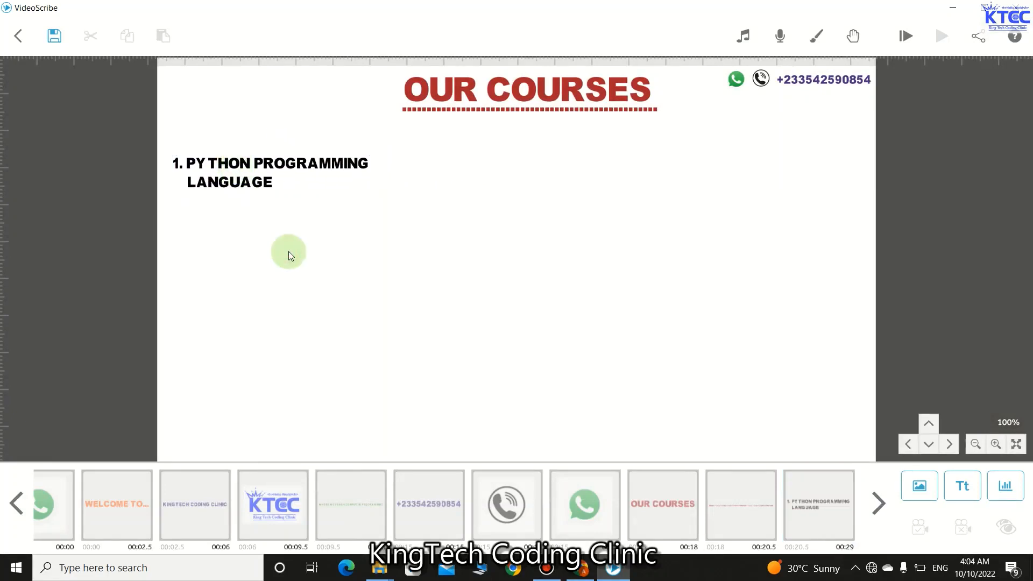
left_click(282, 174)
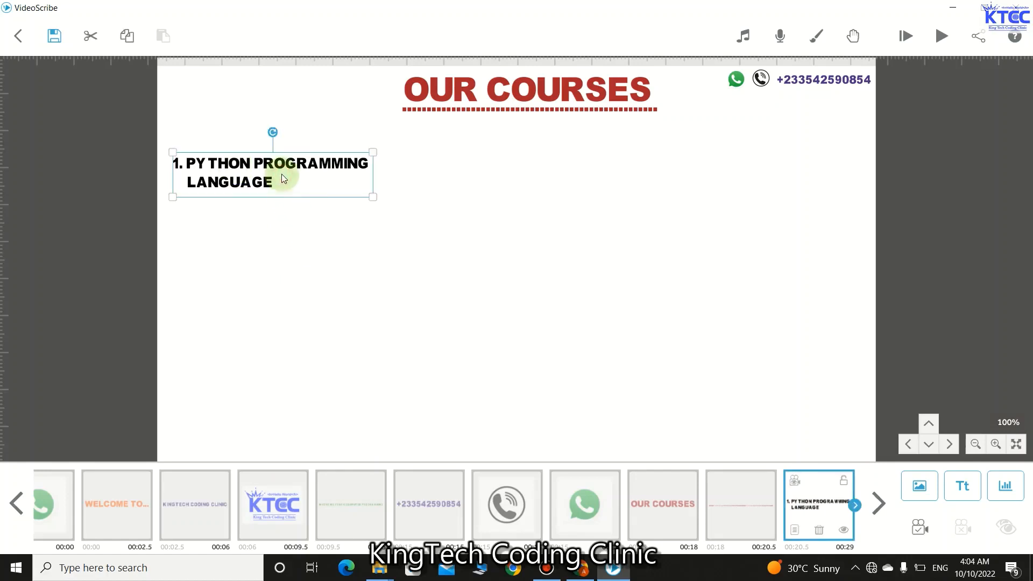
- Give the Python course text 2.0 s animate and 0.5 s transition, 3 s in total
left_click(800, 537)
left_click(472, 419)
left_click(472, 419)
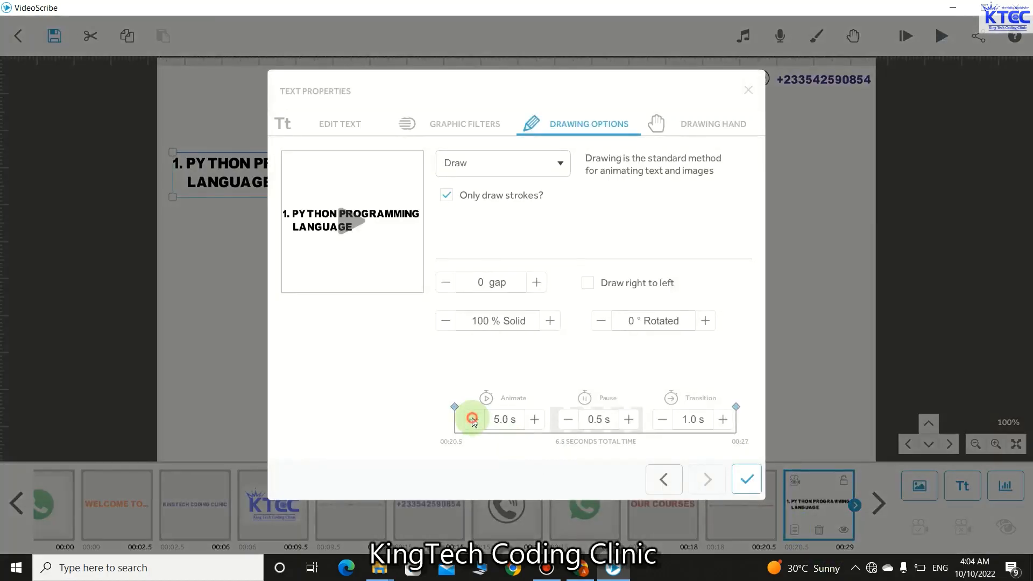
left_click(472, 419)
left_click(472, 419)
left_click(473, 419)
left_click(534, 419)
left_click(572, 421)
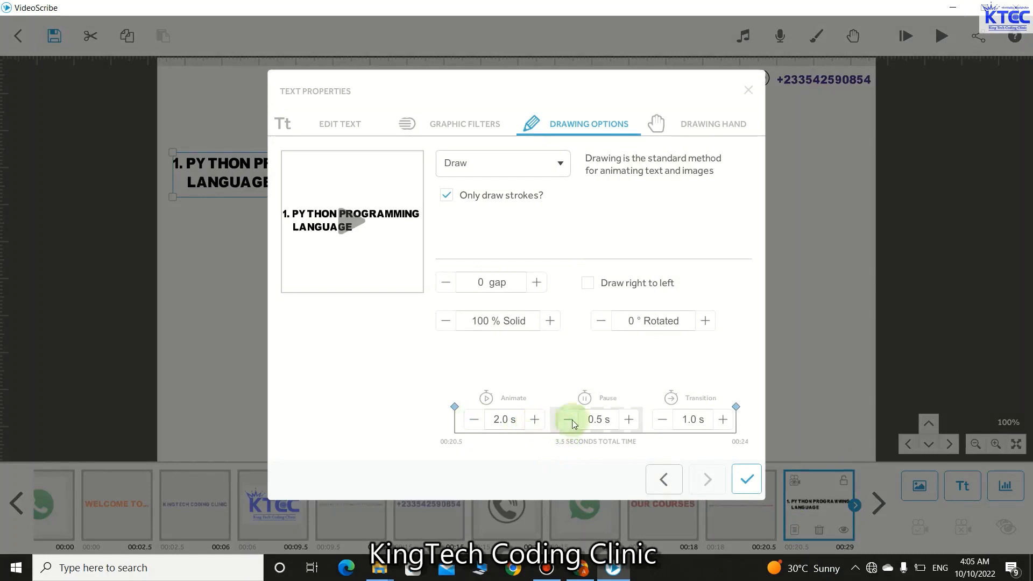
left_click(663, 419)
left_click(747, 482)
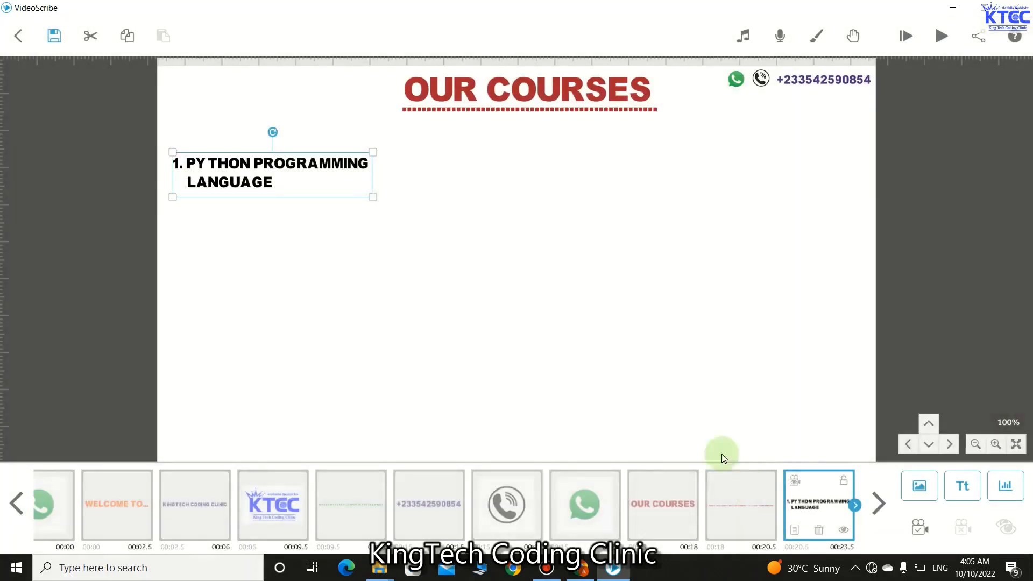
left_click(357, 269)
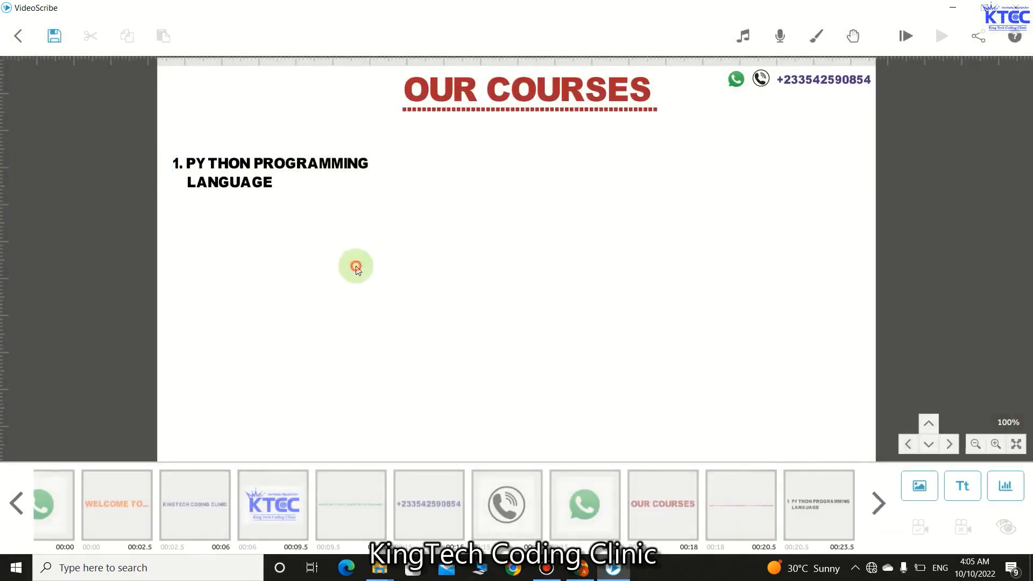
left_click(918, 486)
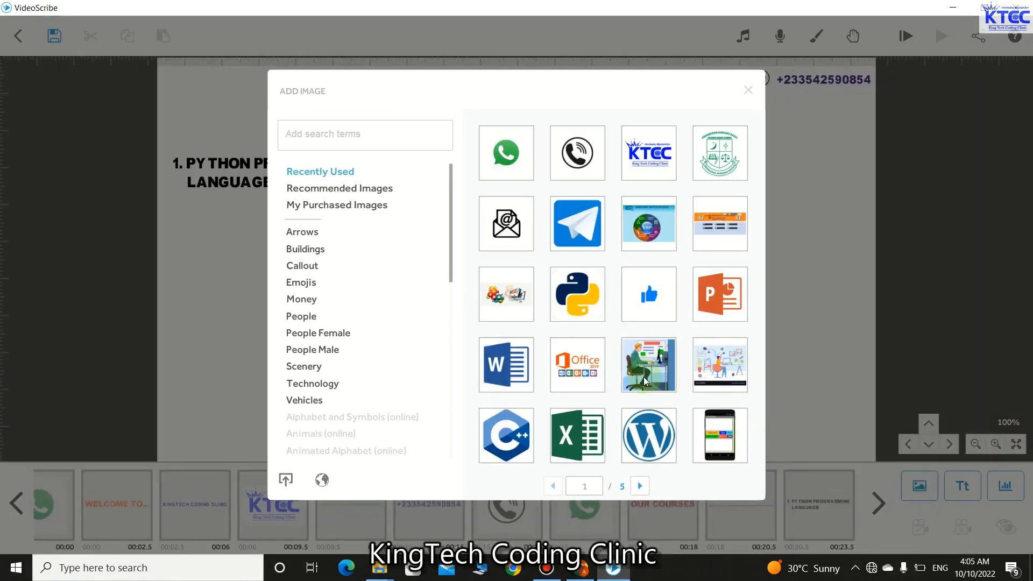
scroll(646, 384, "down", 1)
scroll(644, 379, "down", 2)
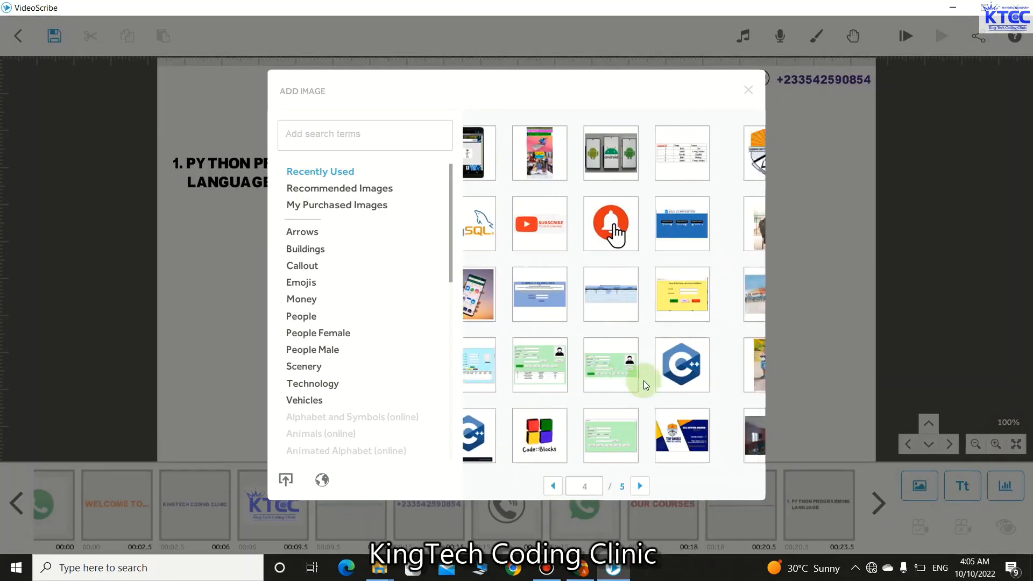
scroll(643, 380, "down", 1)
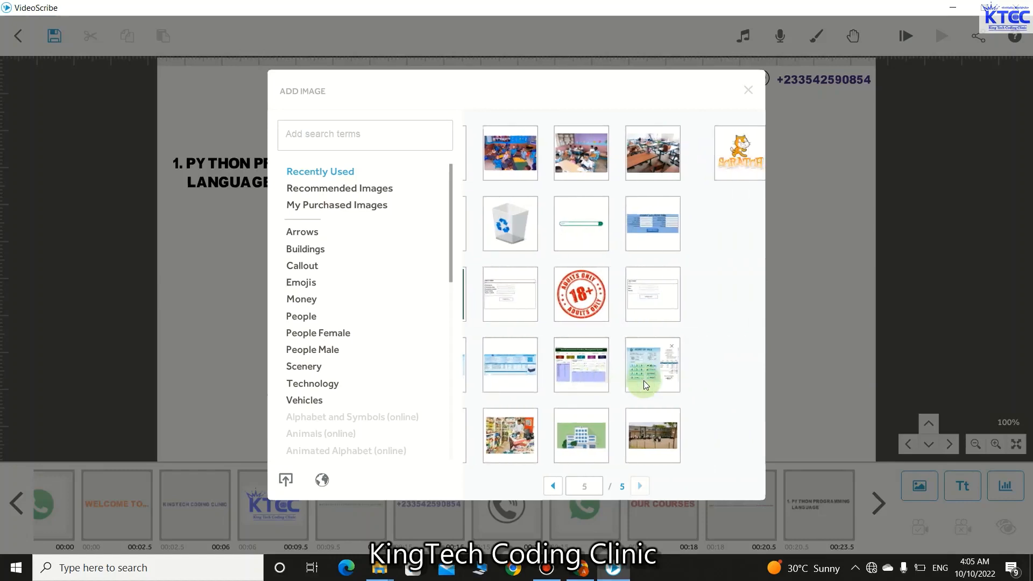
scroll(645, 383, "up", 1)
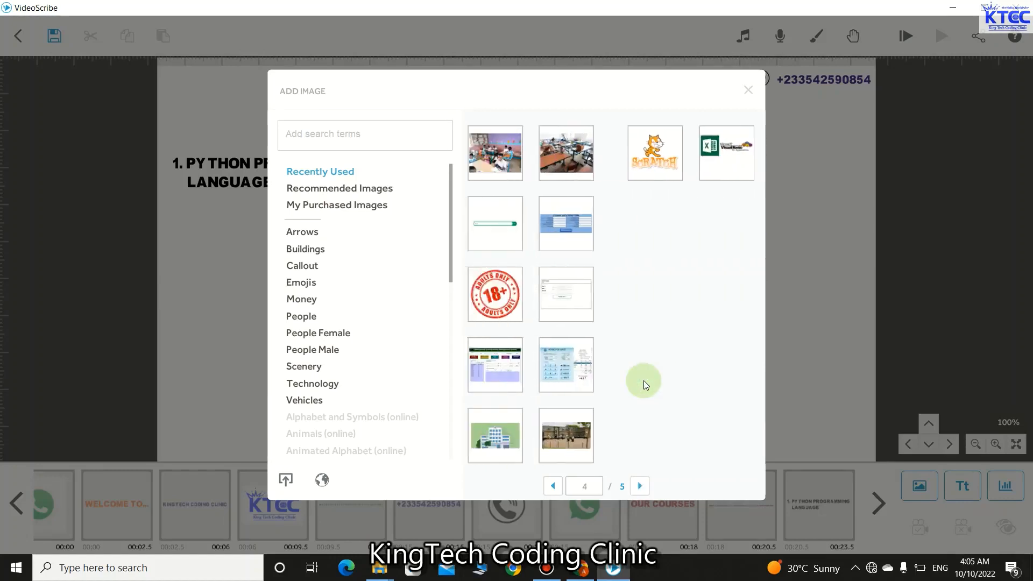
scroll(643, 380, "up", 1)
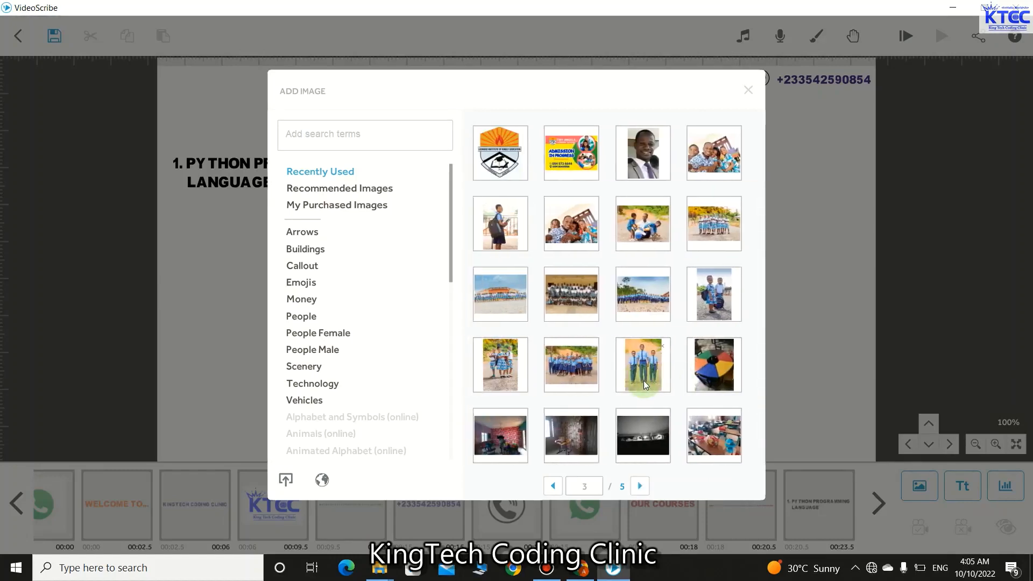
scroll(644, 380, "up", 2)
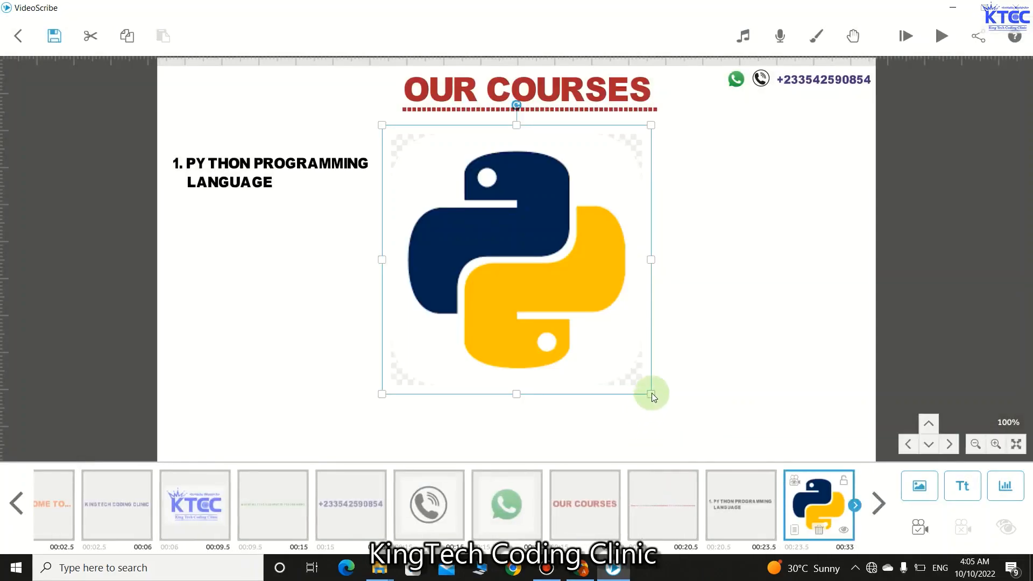
- Resize the Python logo to a small icon and place it directly under the Python course text
left_click_drag(651, 393, 557, 323)
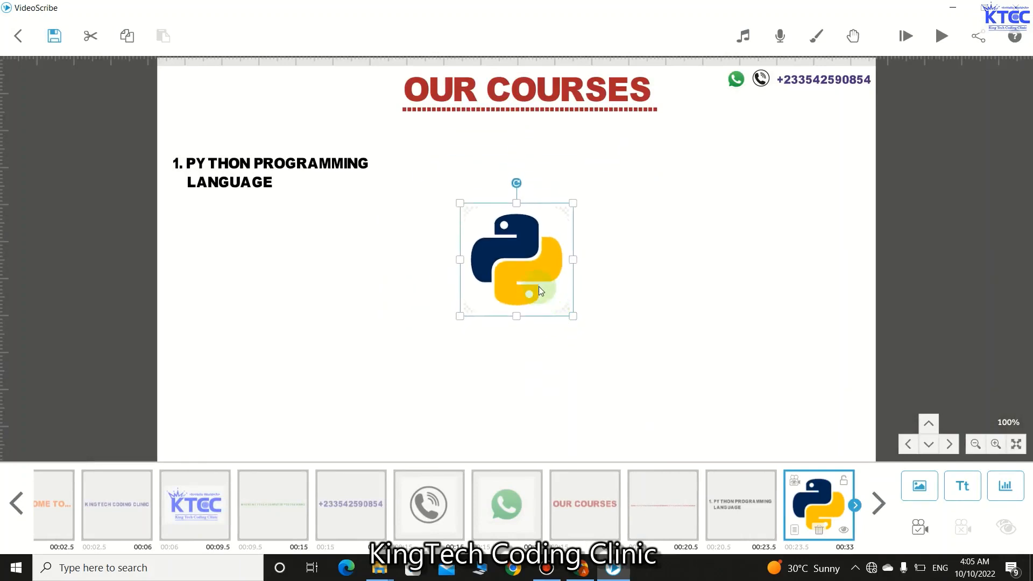
left_click_drag(538, 286, 269, 289)
left_click_drag(300, 322, 337, 332)
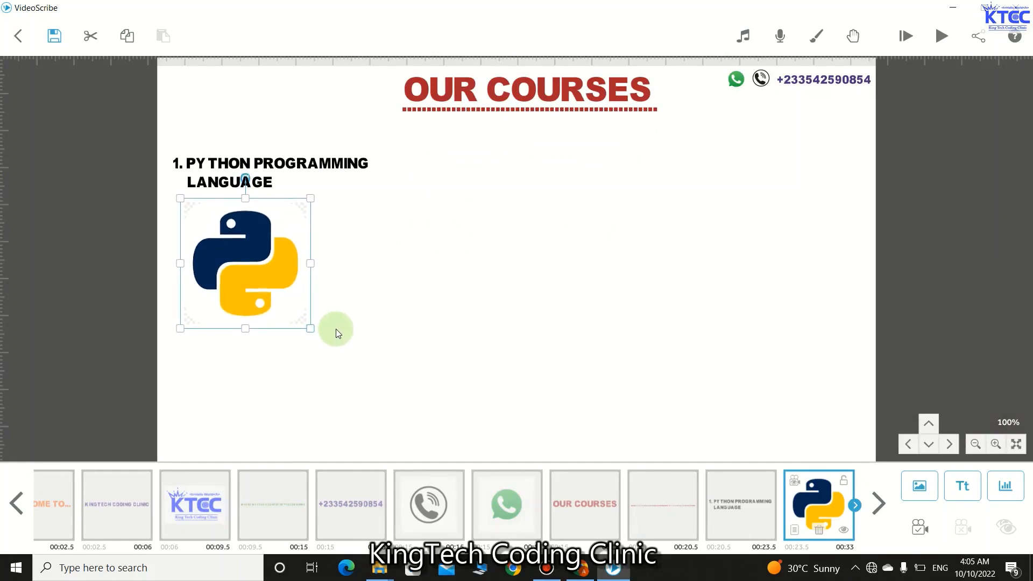
left_click_drag(277, 286, 283, 286)
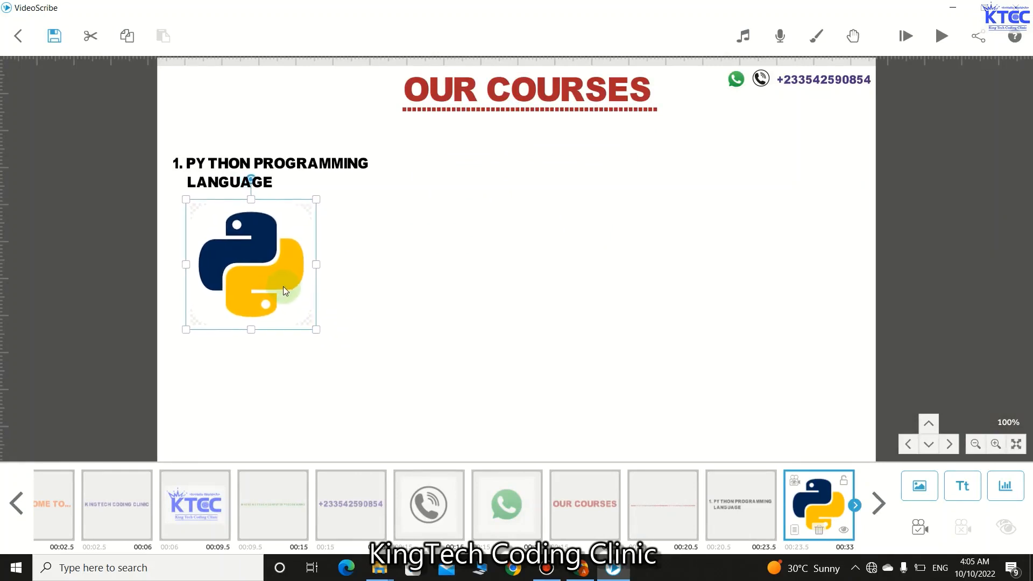
- Give the Python logo a Move In animation with a 2.0 s animate and 0.5 s transition
left_click(794, 532)
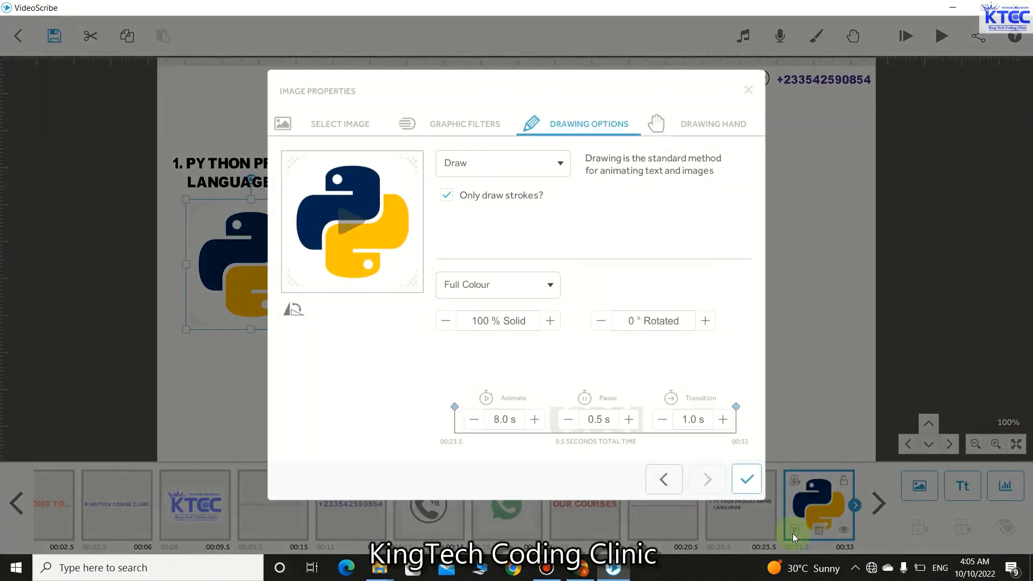
left_click(474, 419)
left_click(474, 419)
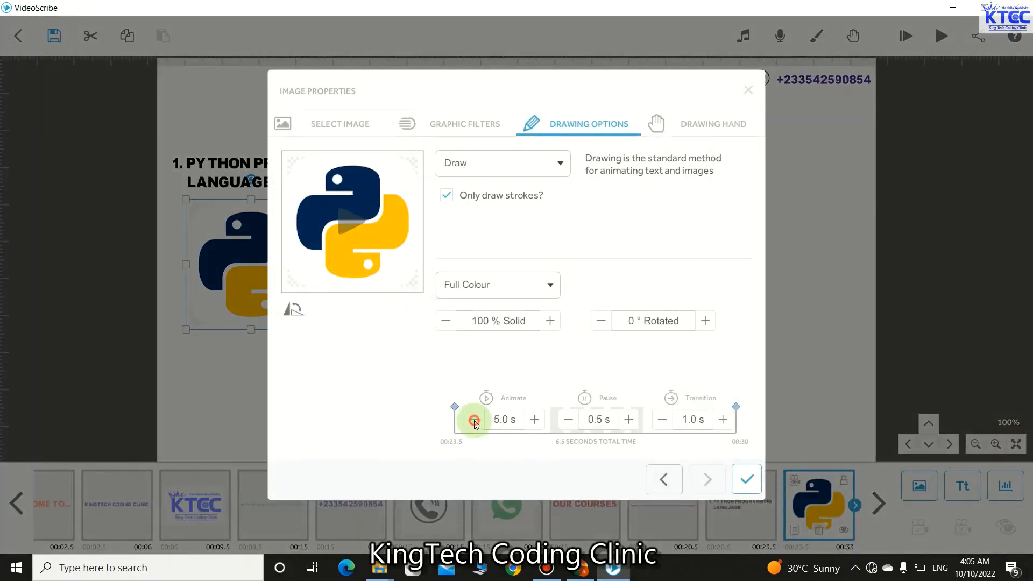
left_click(474, 419)
left_click(474, 421)
left_click(474, 421)
left_click(474, 421)
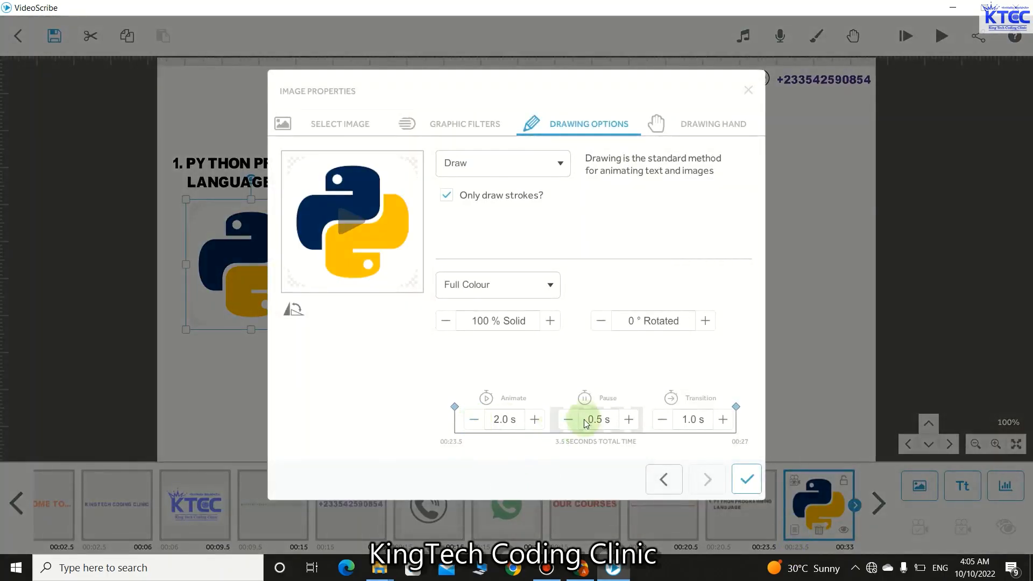
left_click(662, 419)
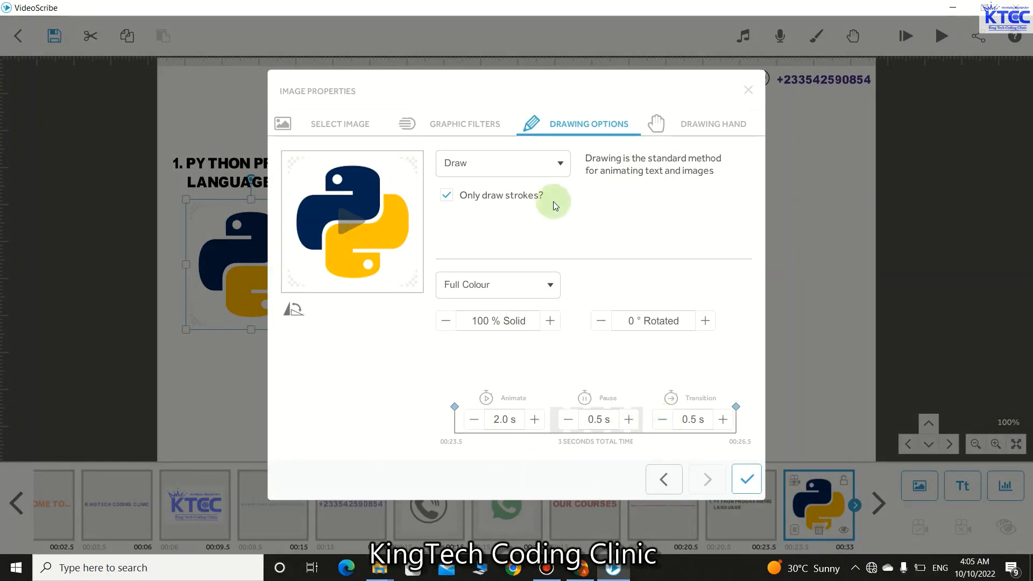
left_click(560, 165)
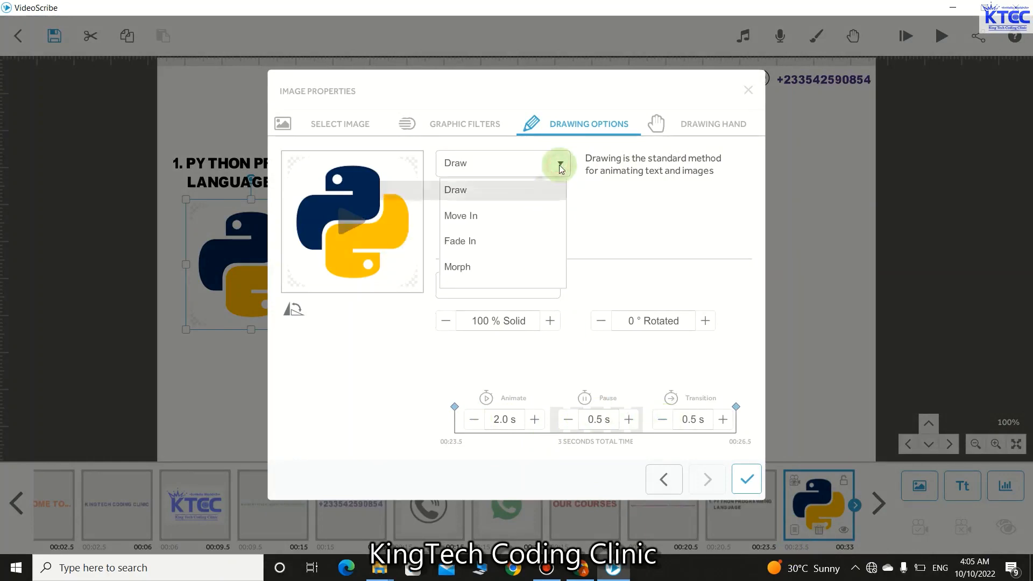
left_click(471, 221)
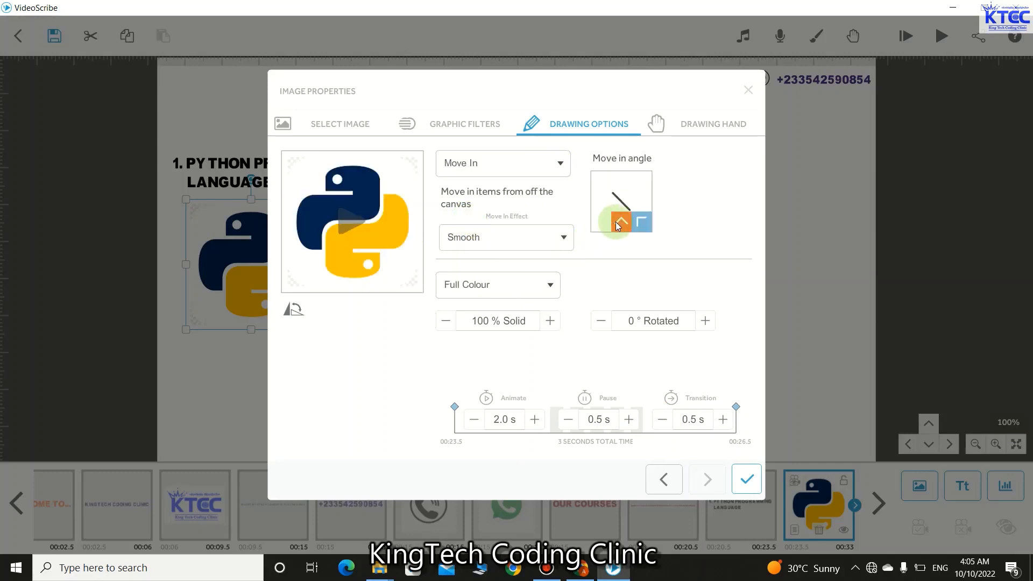
left_click(617, 222)
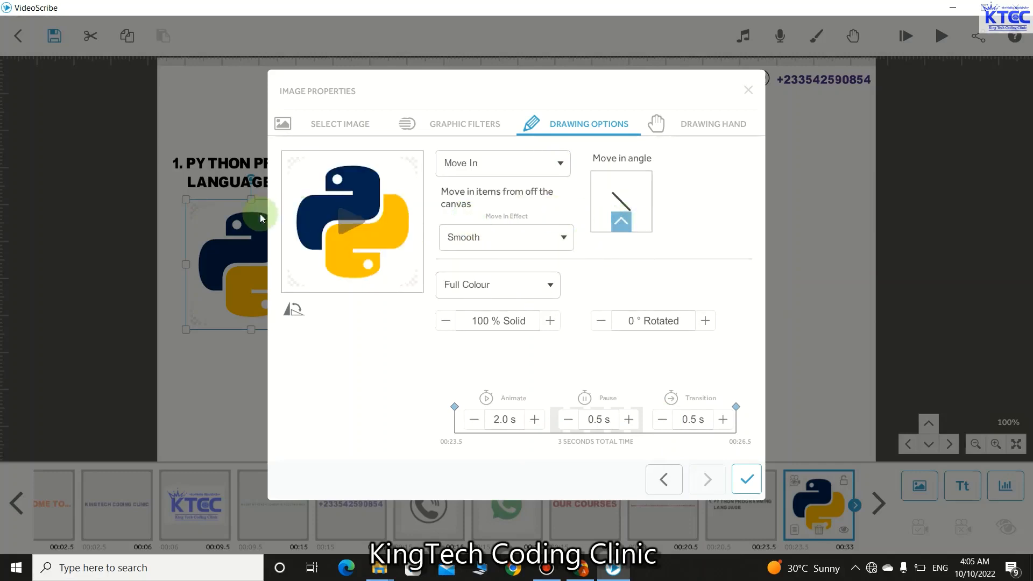
left_click(747, 478)
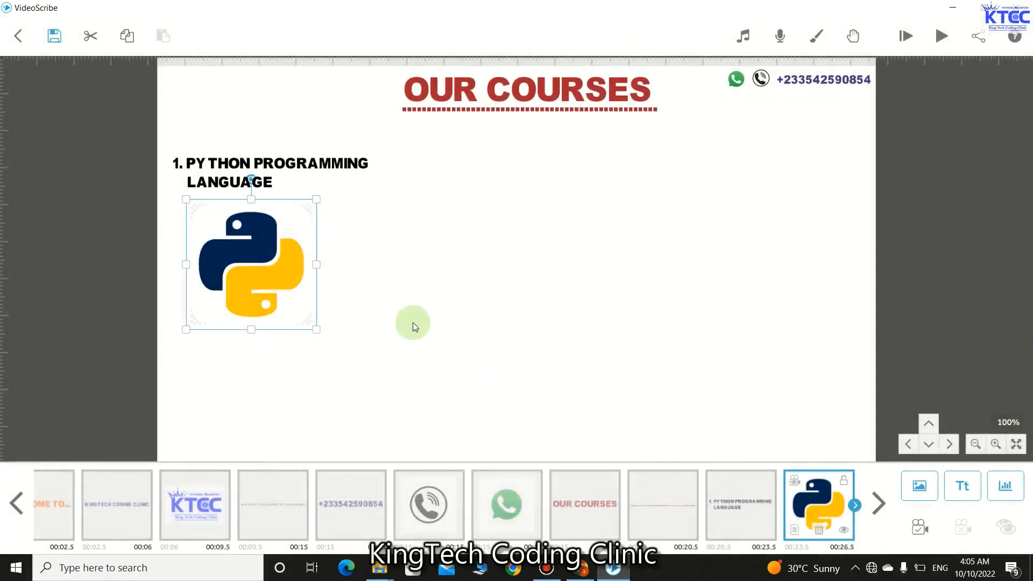
- Preview the logo's move-in and shorten its animate time to 1.5 s
left_click(794, 531)
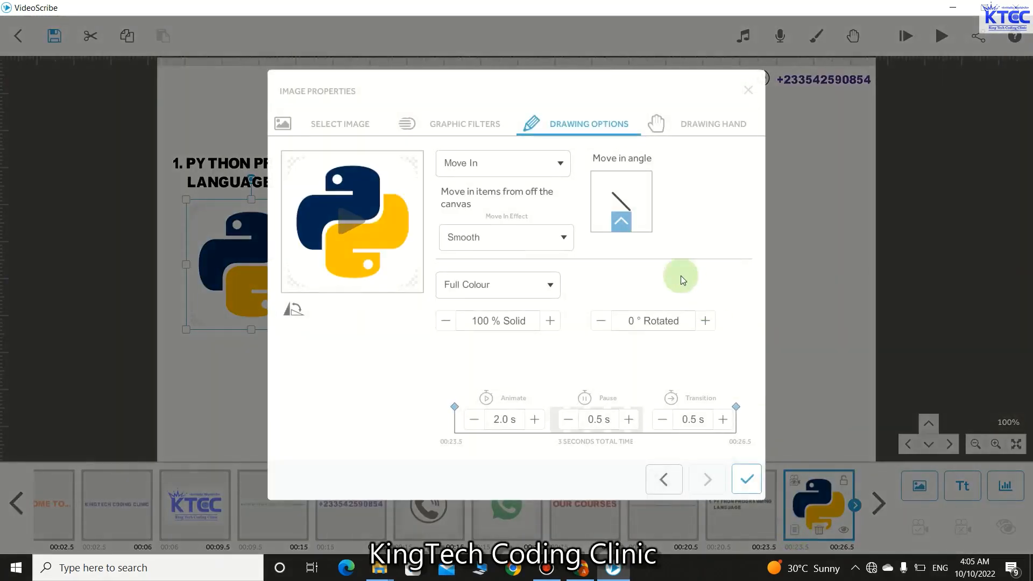
left_click(351, 221)
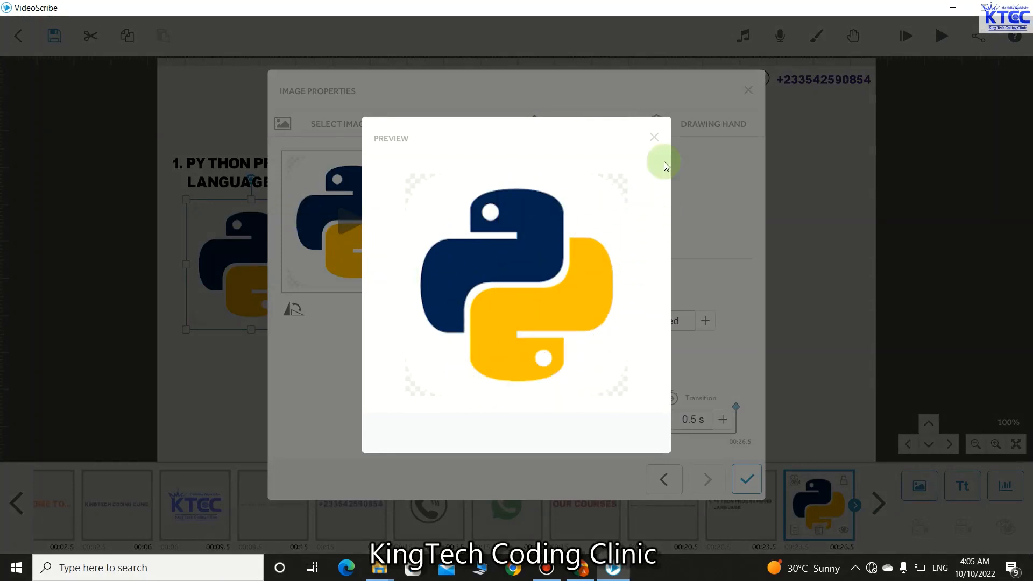
left_click(655, 138)
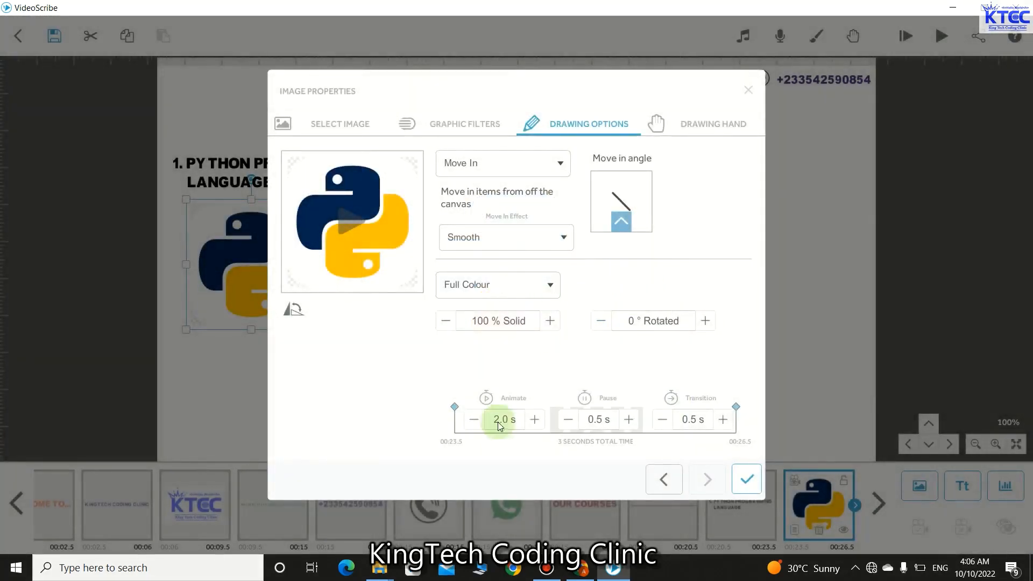
left_click(473, 419)
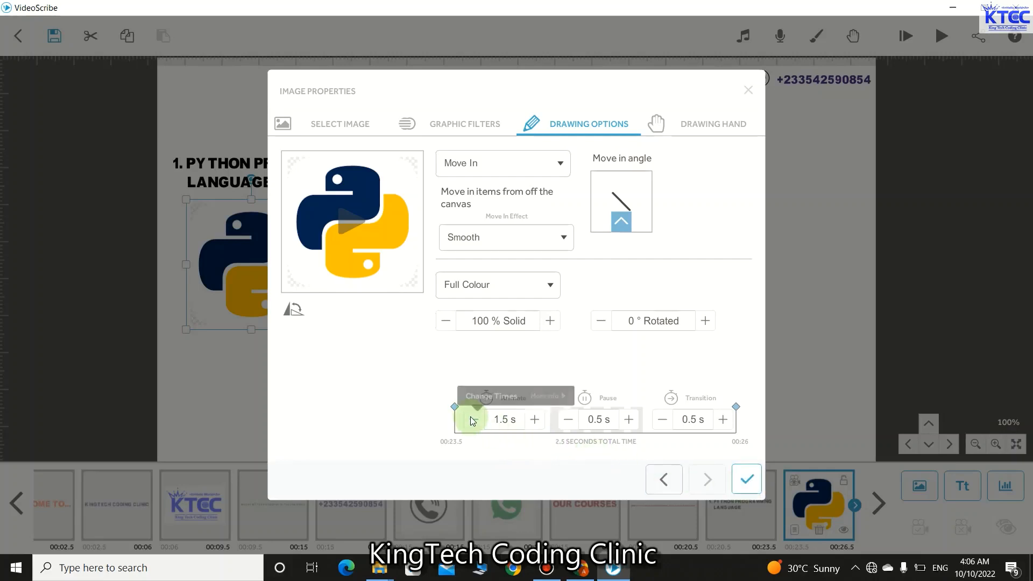
left_click(747, 479)
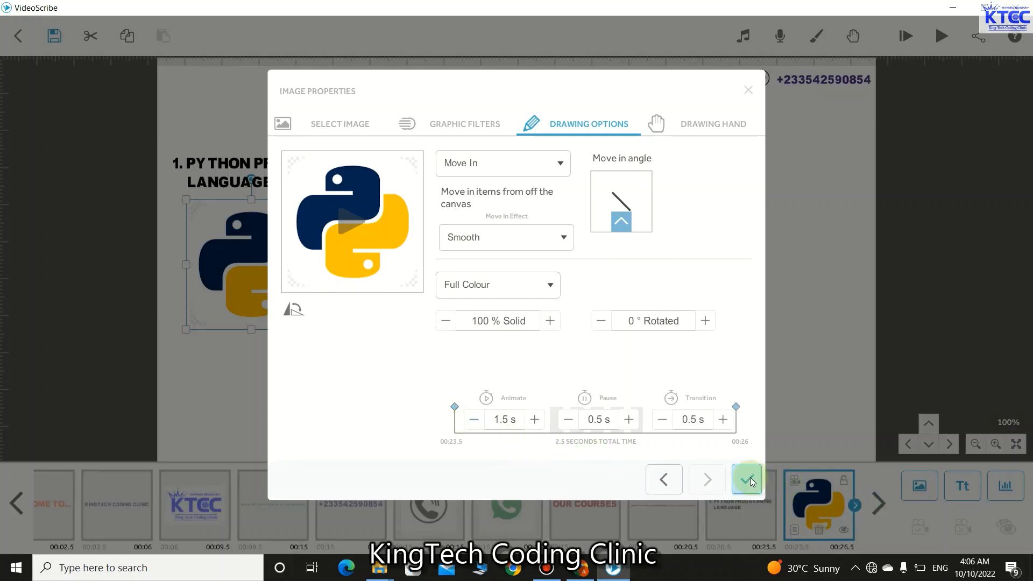
left_click(458, 259)
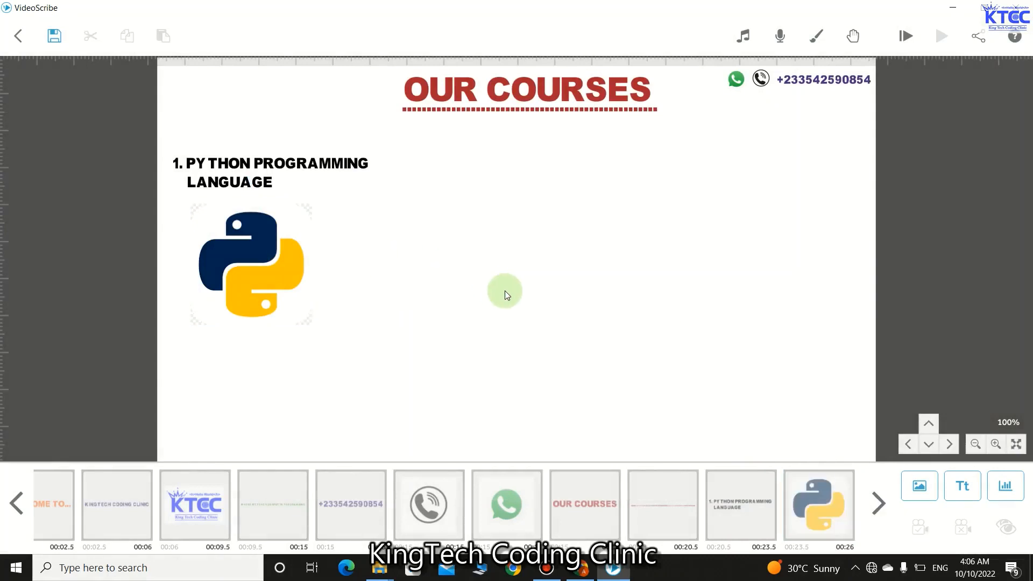
- Duplicate the Python heading and place the copy after the Python logo in the timeline
left_click(240, 186)
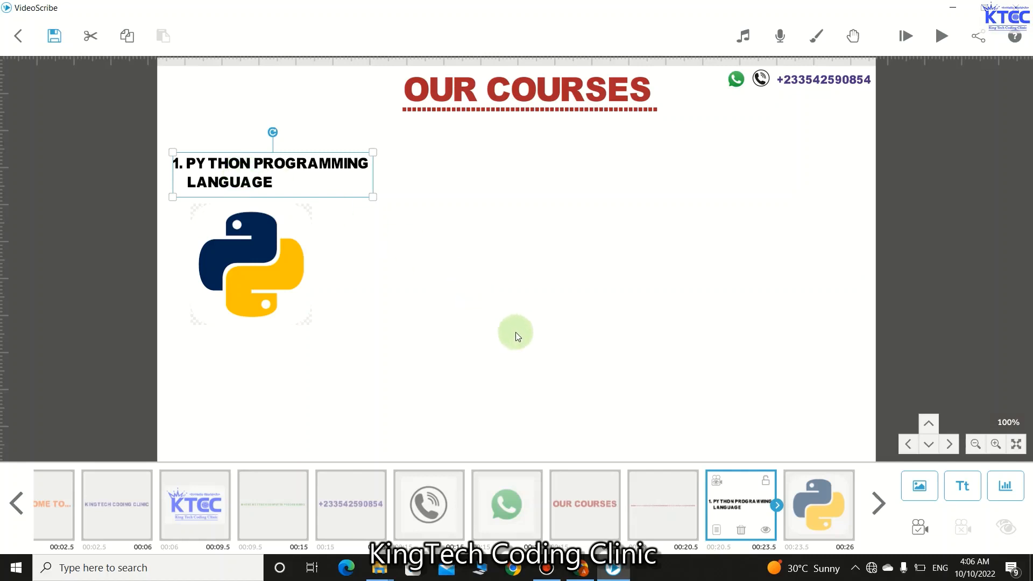
key("ctrl+c")
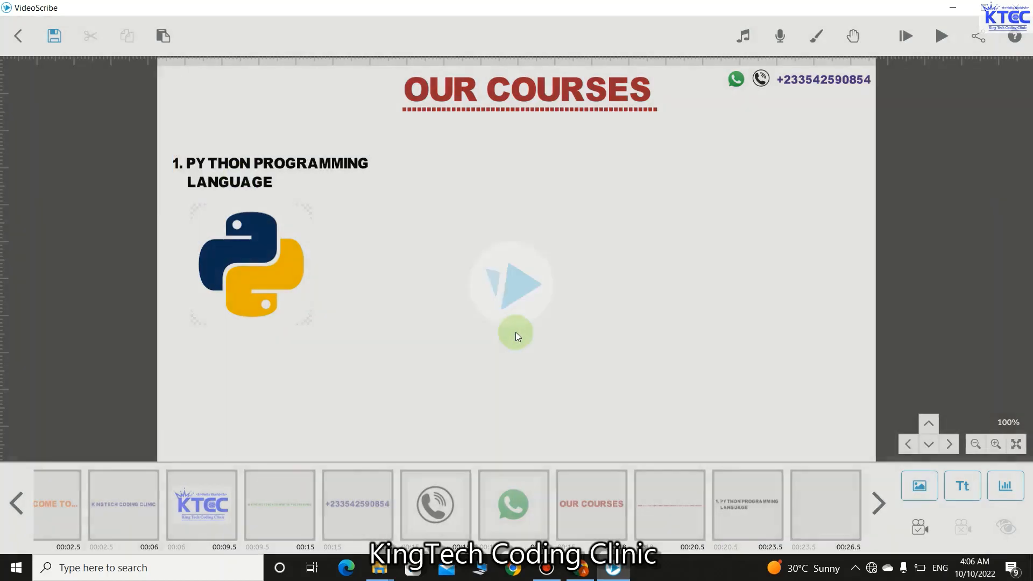
key("ctrl+v")
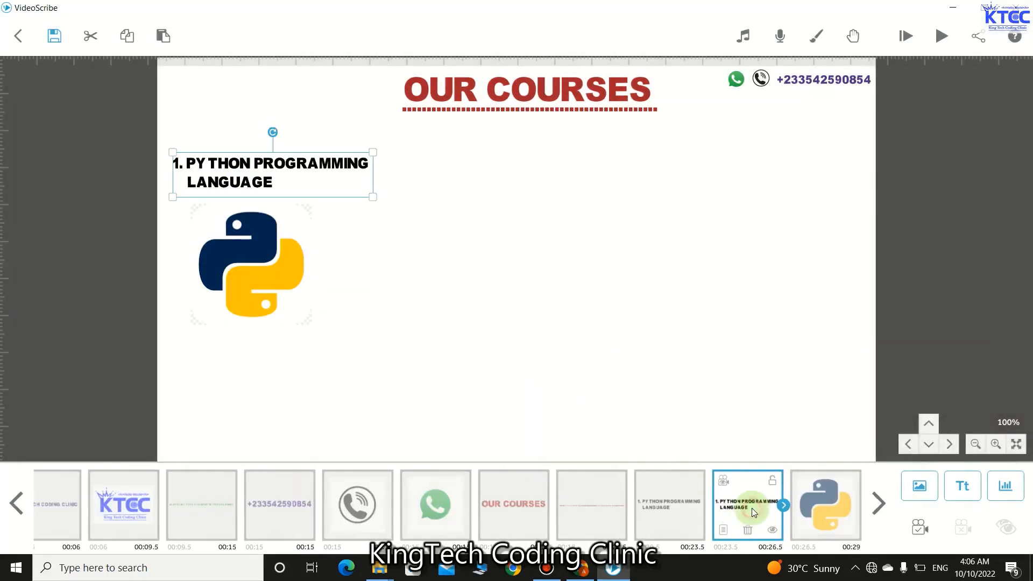
left_click_drag(744, 506, 796, 496)
left_click_drag(683, 511, 786, 521)
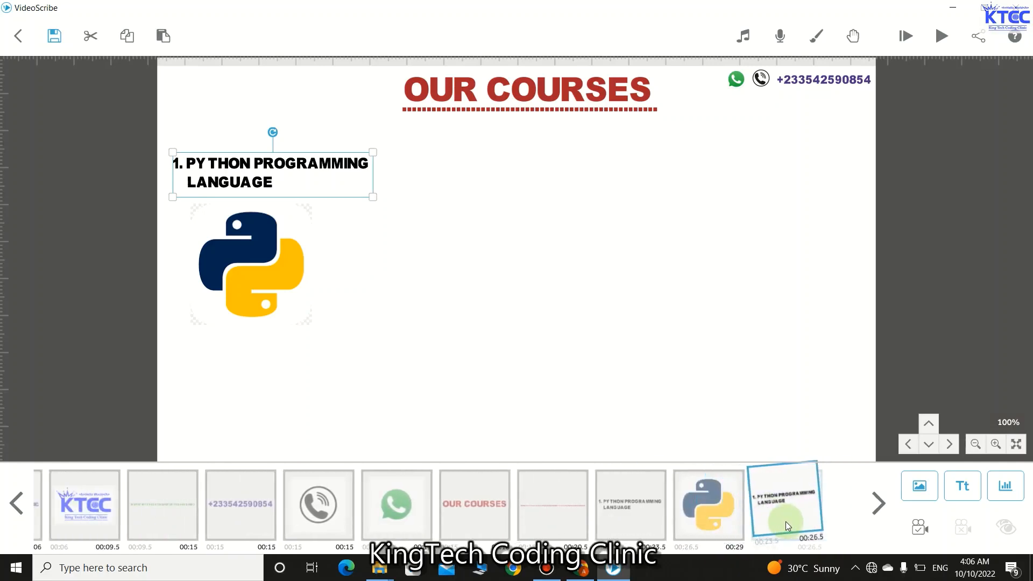
- Drag the heading copy to the right of the original on the same line
left_click(279, 201)
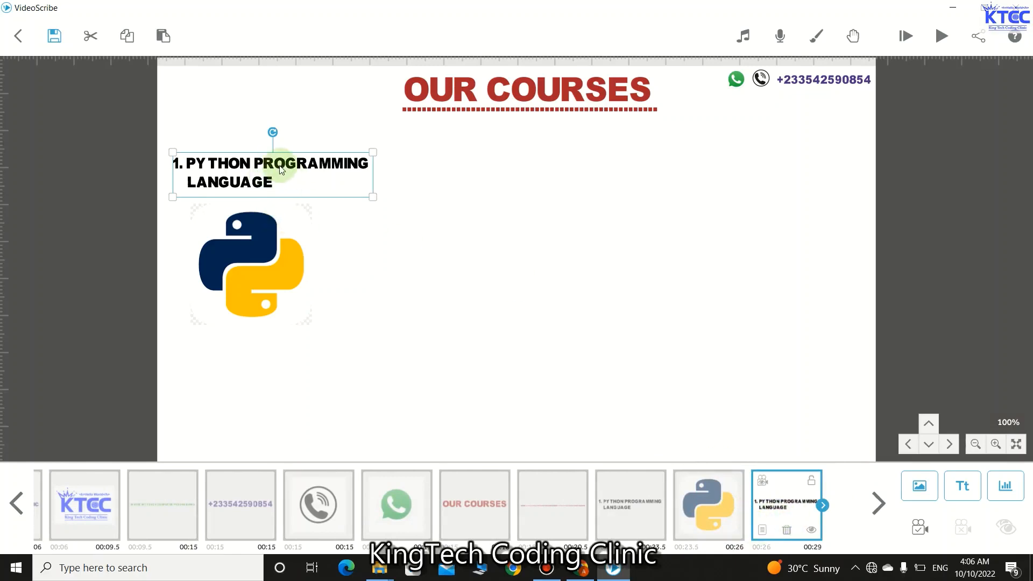
left_click_drag(280, 170, 517, 177)
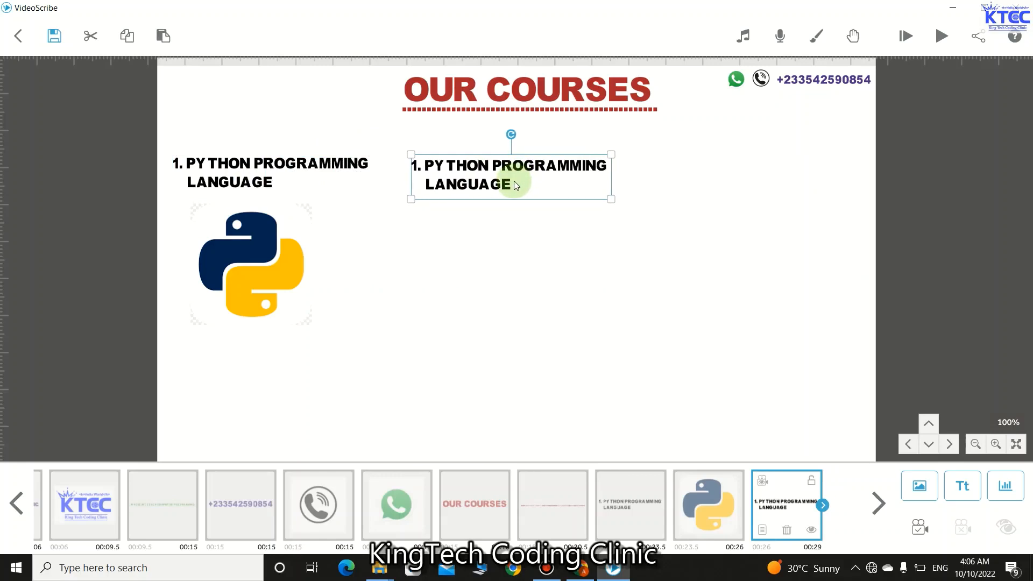
left_click(514, 182)
left_click(515, 182)
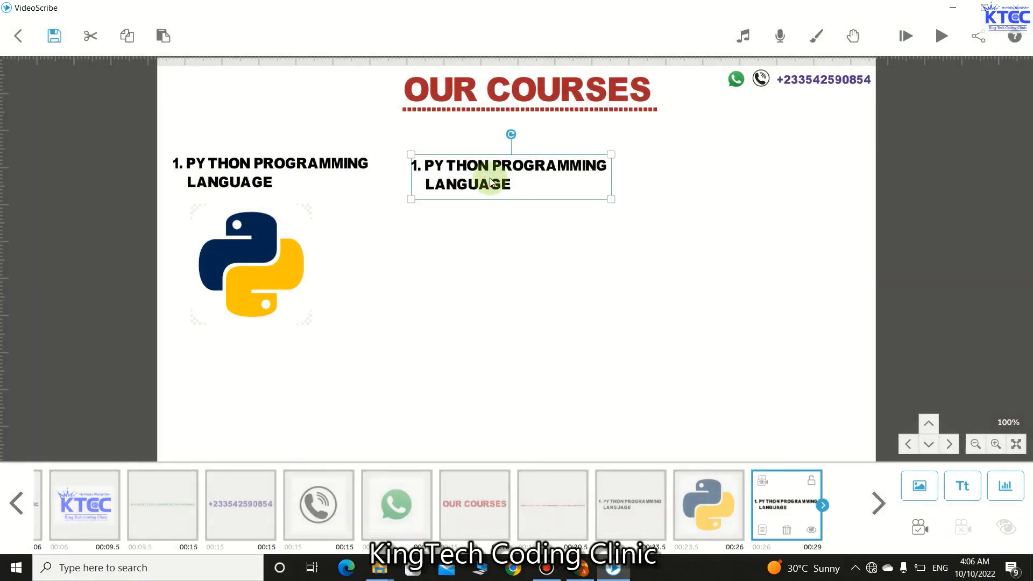
- Reword the copied heading to '1. SCRATCH PROGRAMMING LANGUAGE' with LANGUAGE indented on line two
double_click(518, 179)
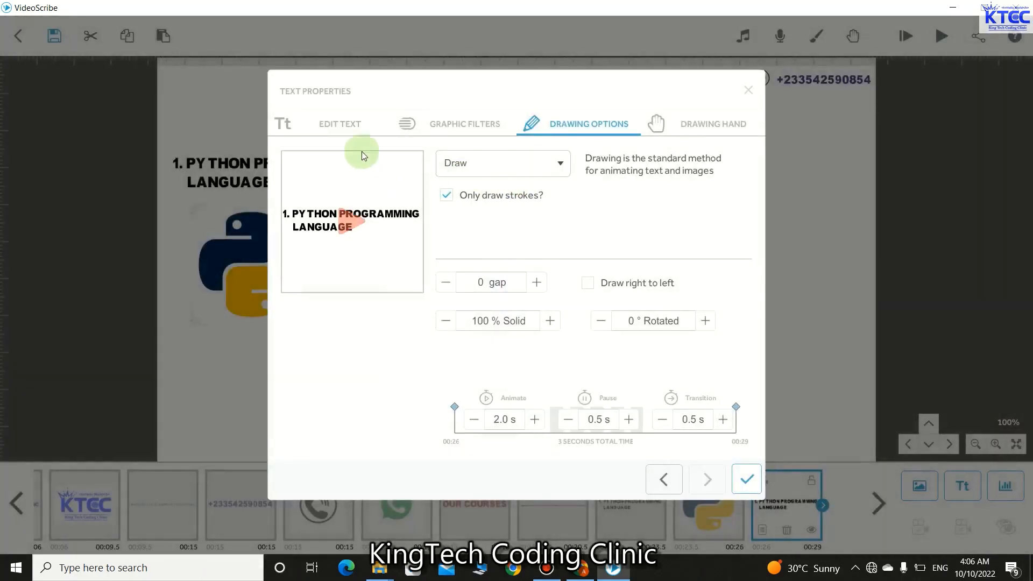
left_click(349, 126)
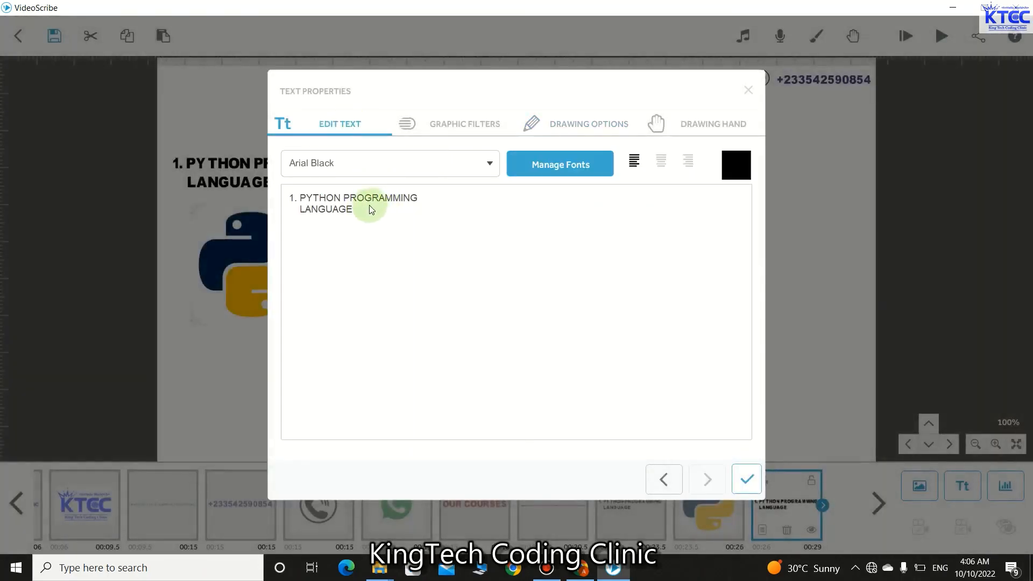
key("BackSpace")
key("BackSpace")
key("BackSpace")
key("BackSpace")
key("BackSpace")
key("BackSpace")
key("BackSpace")
key("BackSpace")
key("BackSpace")
key("BackSpace")
key("BackSpace")
key("BackSpace")
key("BackSpace")
key("BackSpace")
key("BackSpace")
key("BackSpace")
key("BackSpace")
key("BackSpace")
key("BackSpace")
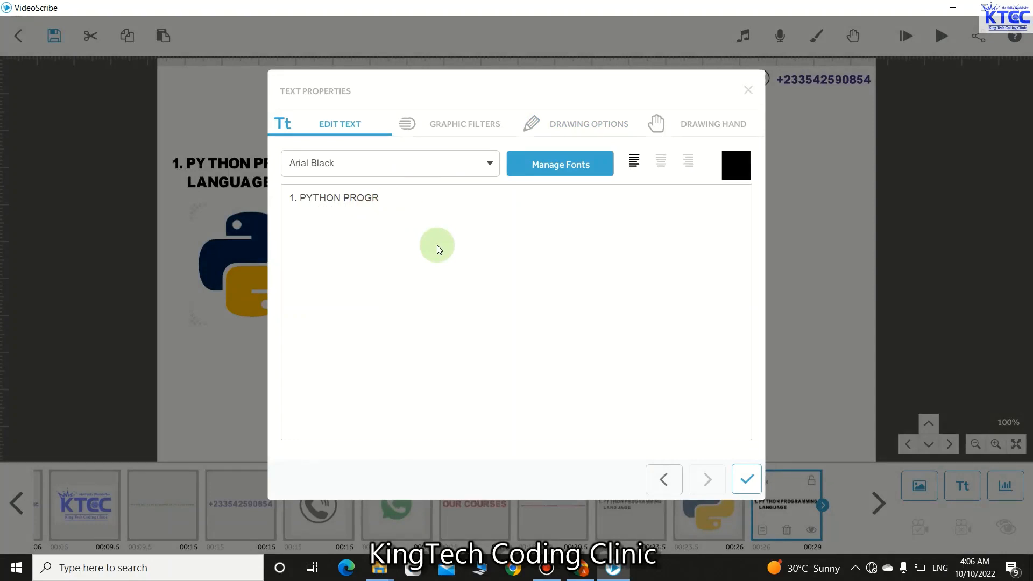
key("BackSpace")
key("BackSpace")
key("BackSpace")
key("BackSpace")
key("BackSpace")
key("BackSpace")
key("BackSpace")
key("BackSpace")
type("SCRATCH PRO")
key("BackSpace")
key("BackSpace")
key("BackSpace")
type("PROGRAMMING")
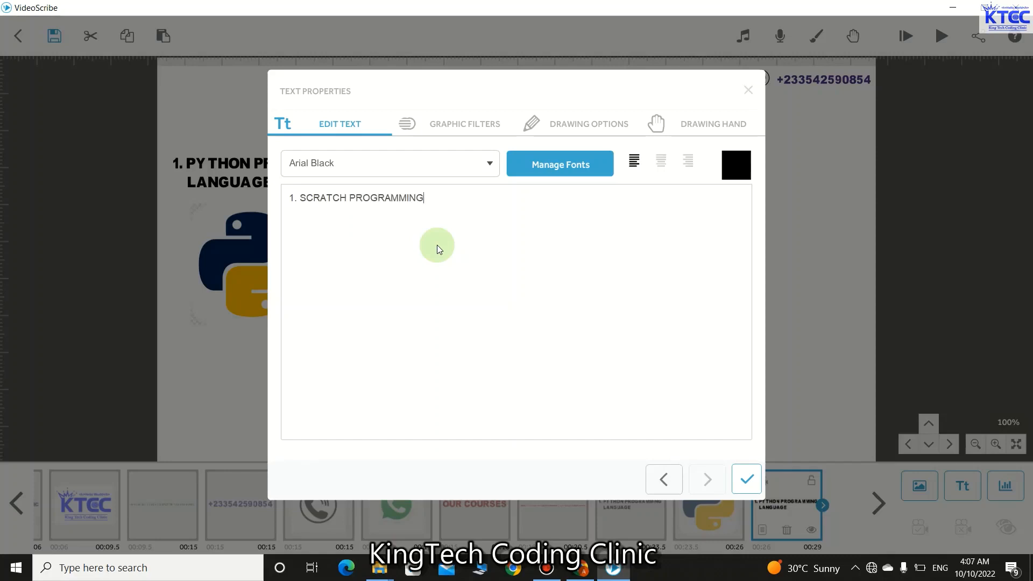
key("Return")
type("LANGUAGE")
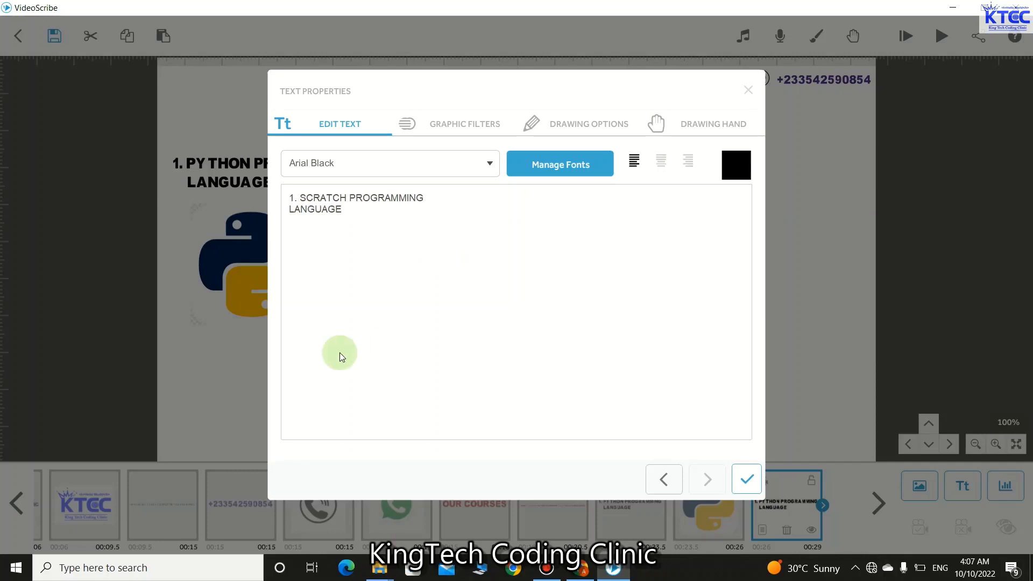
left_click(288, 210)
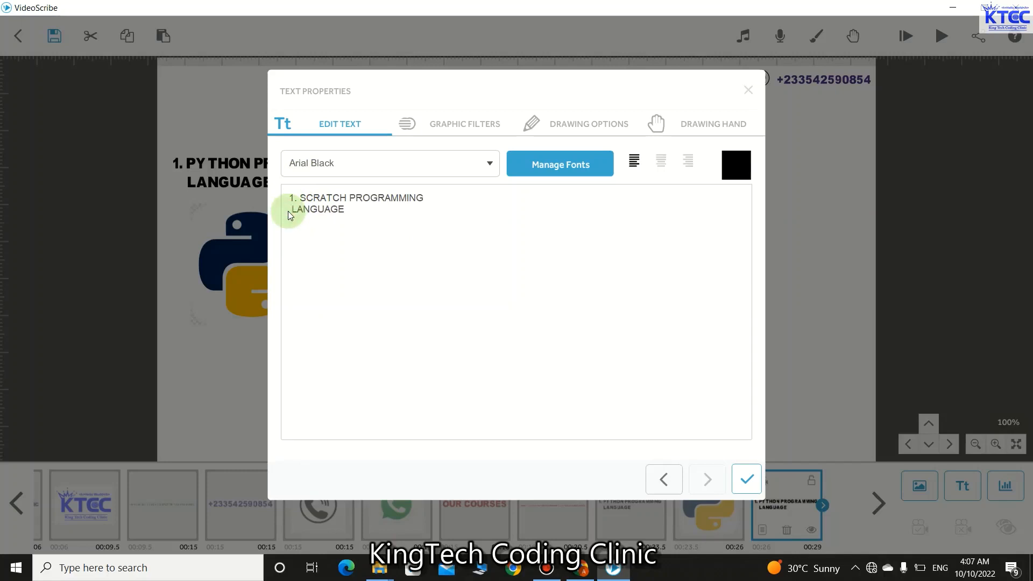
left_click(745, 479)
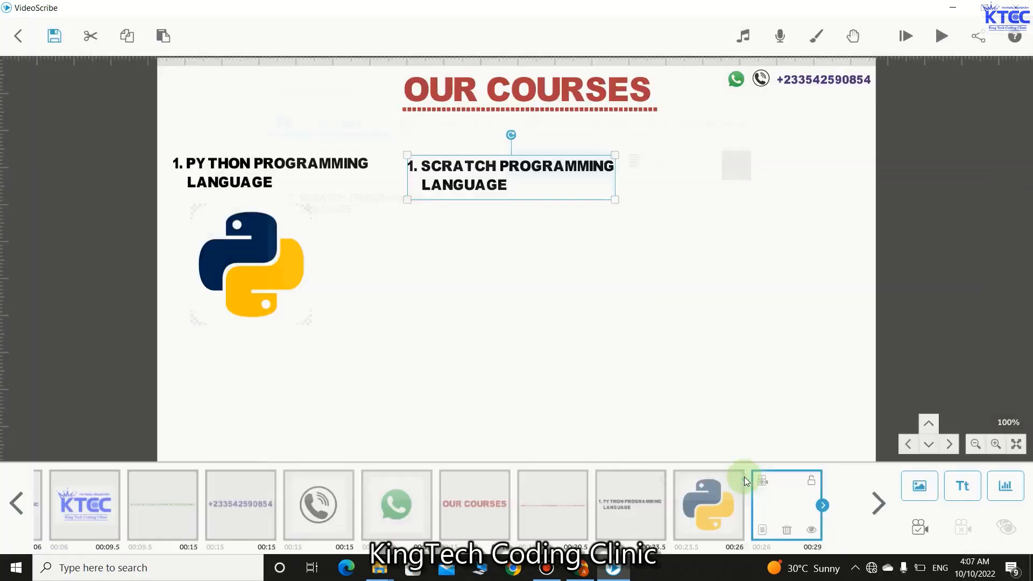
- Shift the Scratch heading a few pixels to the right on the canvas
left_click(760, 530)
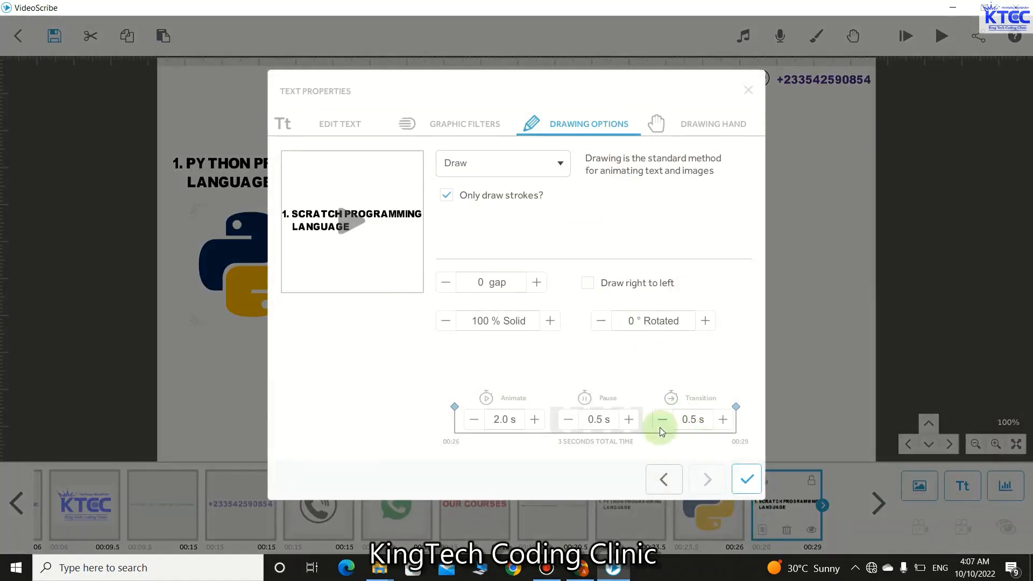
left_click(746, 481)
left_click(605, 277)
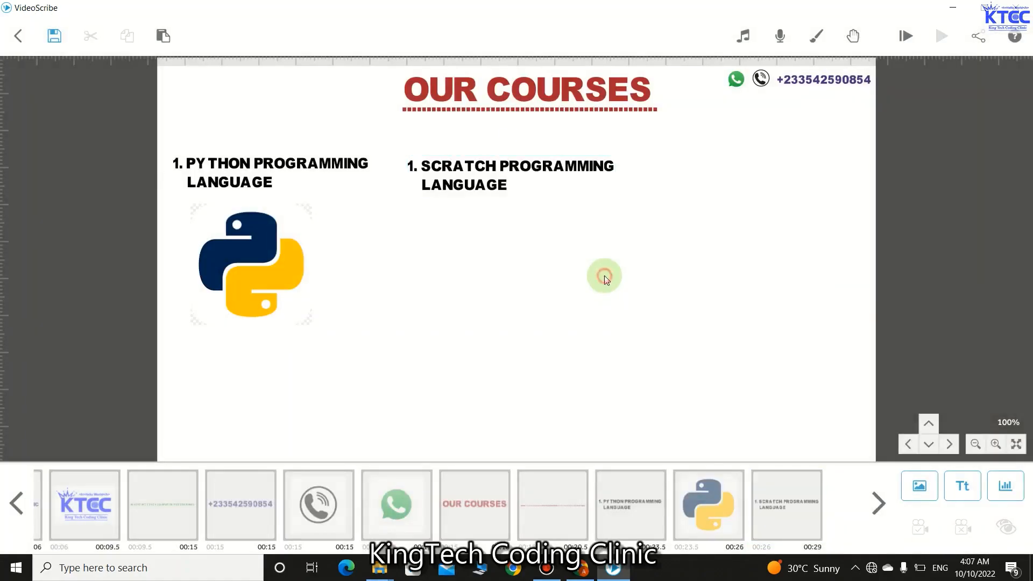
left_click(505, 175)
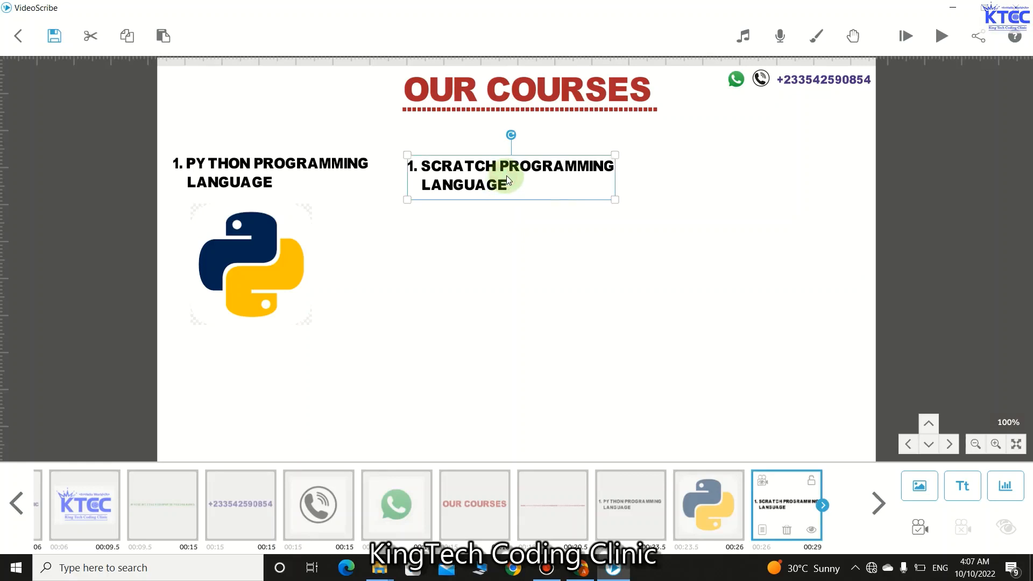
left_click_drag(506, 176, 511, 174)
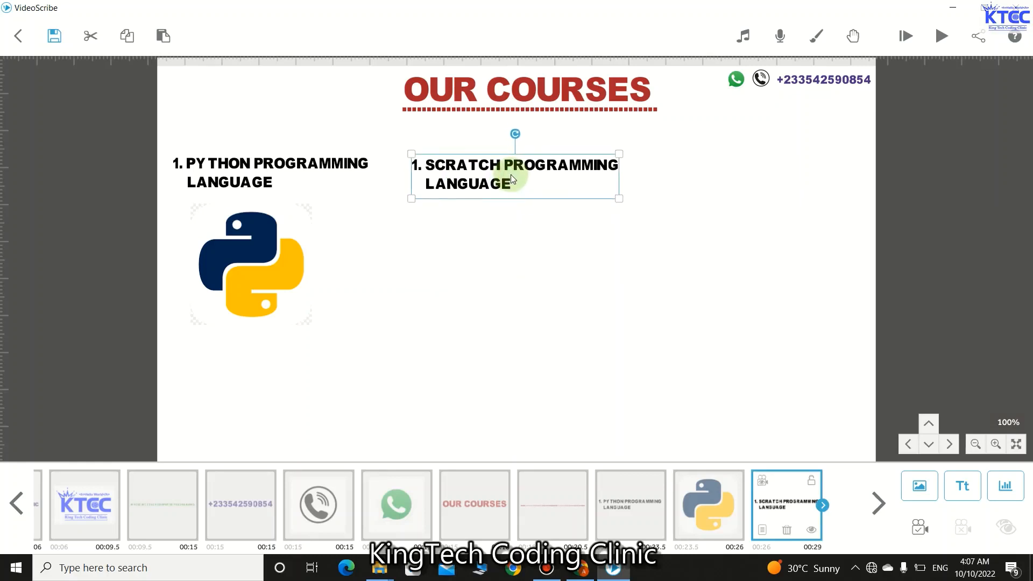
left_click(511, 253)
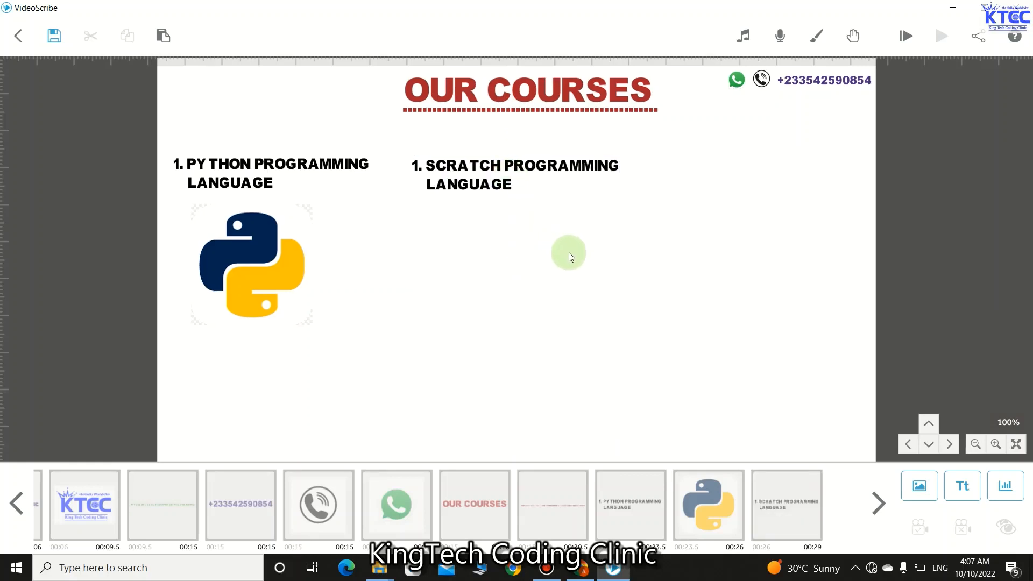
- Insert the Scratch logo from the image library and shrink it to fit under its heading
left_click(921, 490)
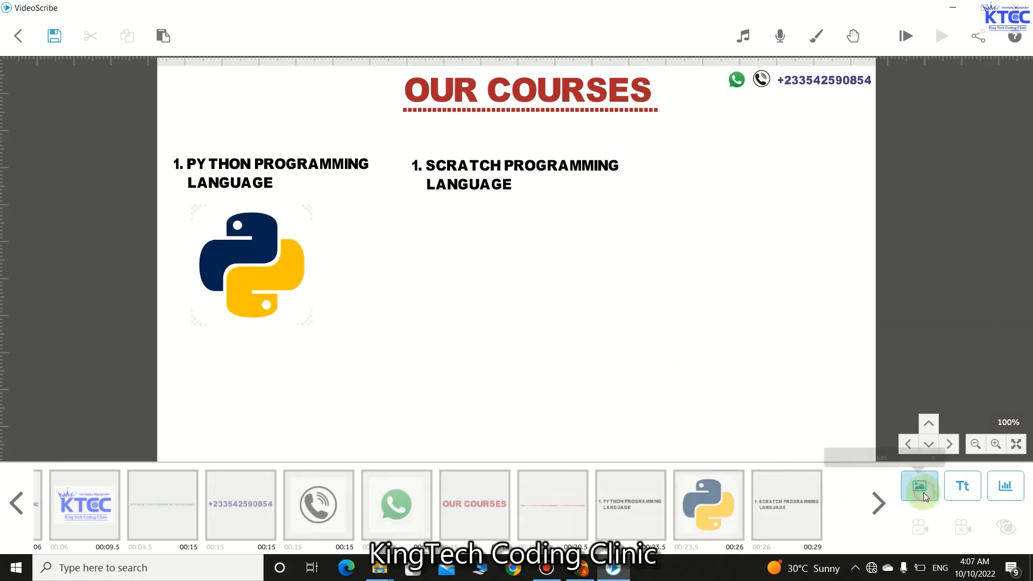
scroll(702, 347, "down", 4)
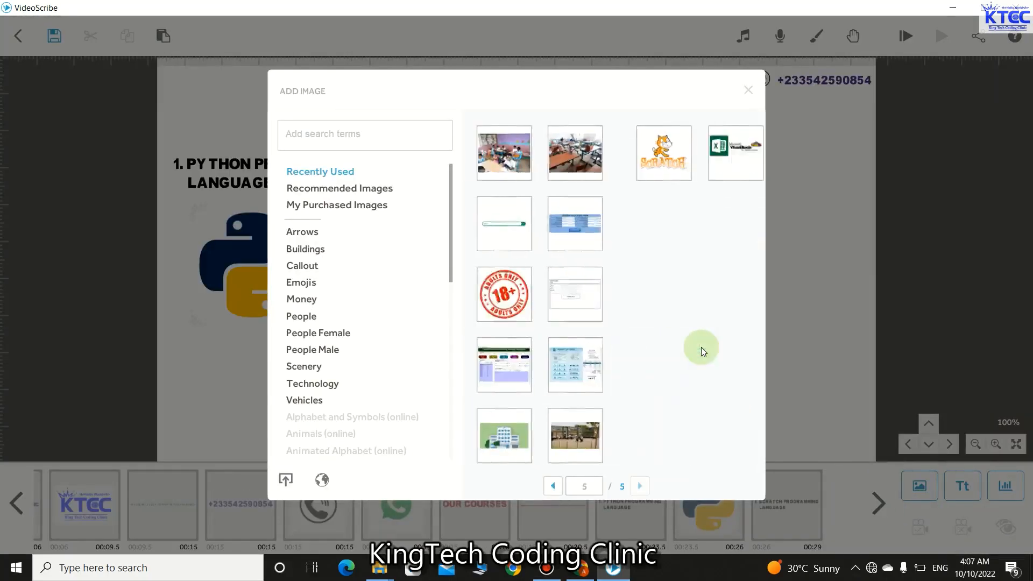
left_click(510, 171)
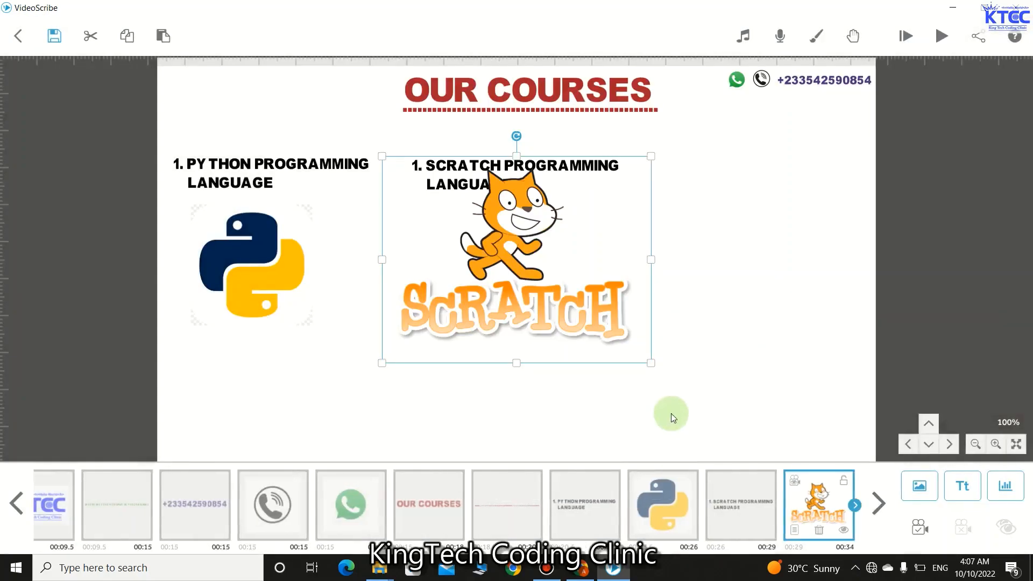
left_click_drag(652, 364, 553, 300)
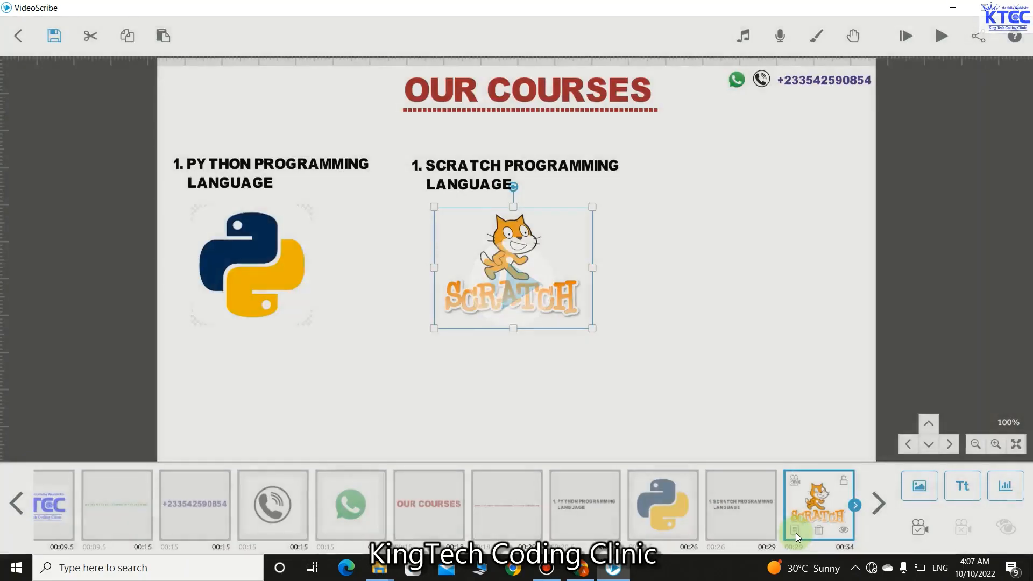
- Make the Scratch logo Move In upward with a 1.5 s animate and 0.5 s transition
left_click(796, 532)
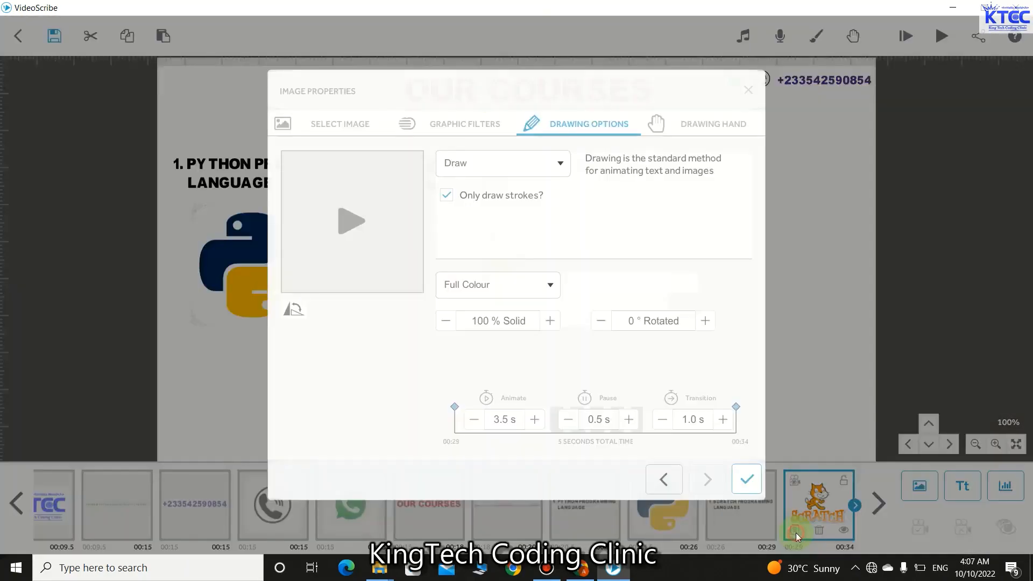
left_click(474, 419)
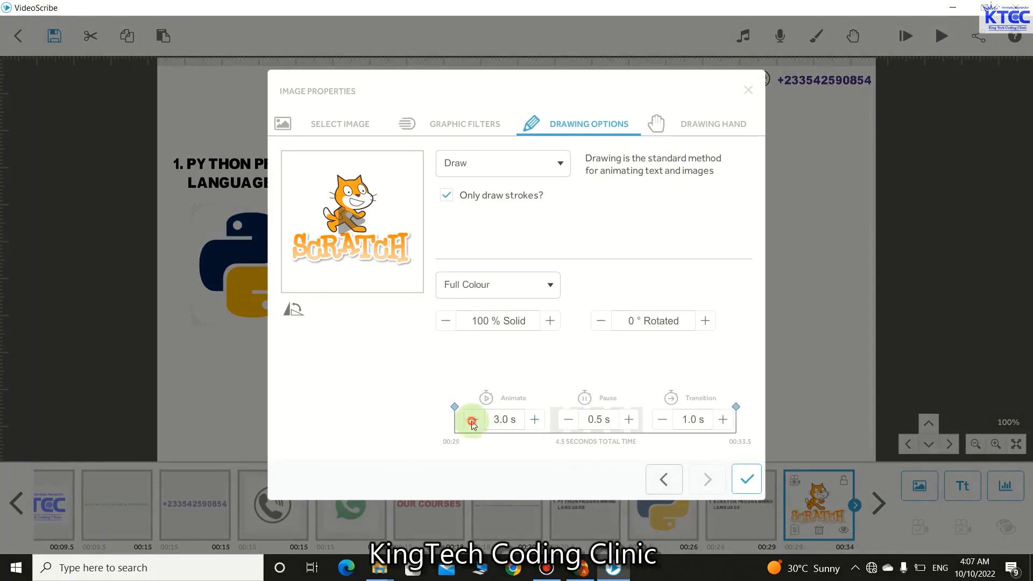
left_click(474, 419)
left_click(474, 419)
left_click(474, 419)
left_click(662, 419)
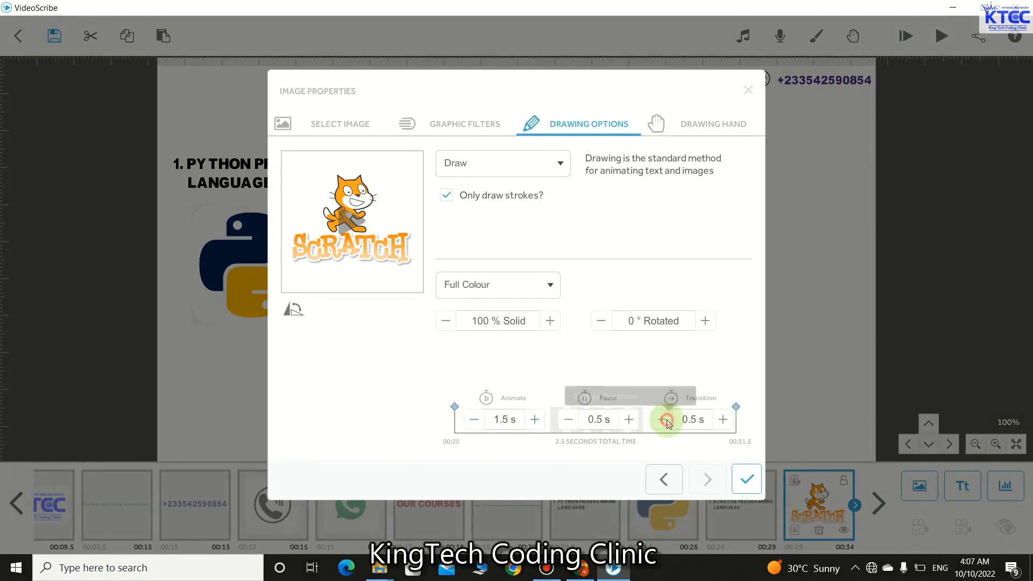
left_click(549, 171)
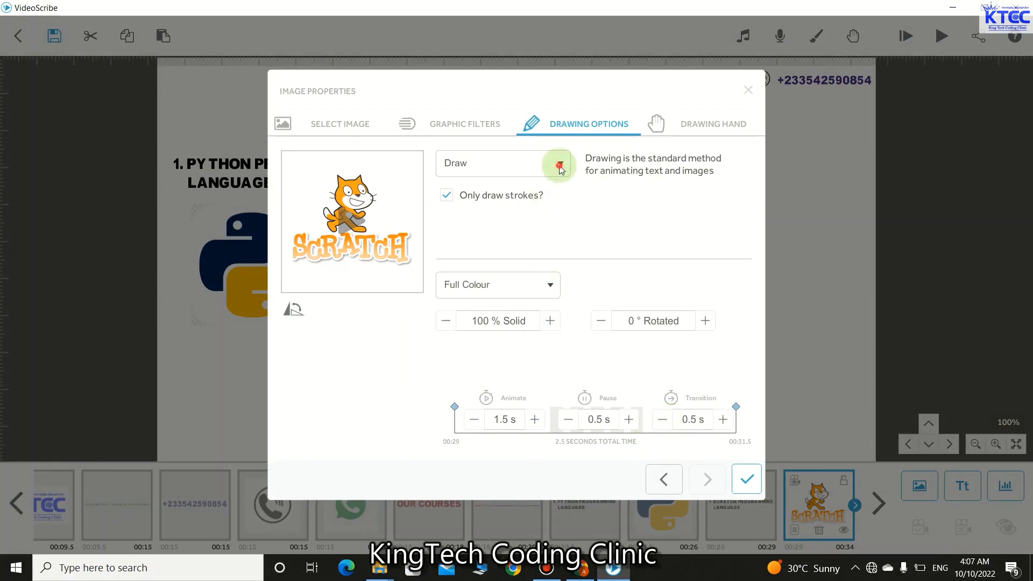
left_click(473, 221)
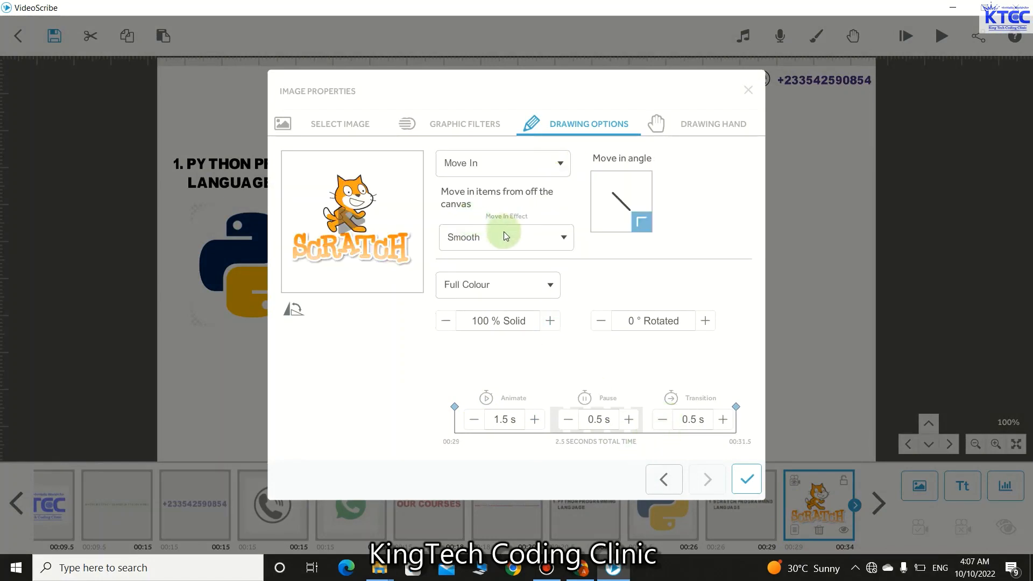
left_click(614, 228)
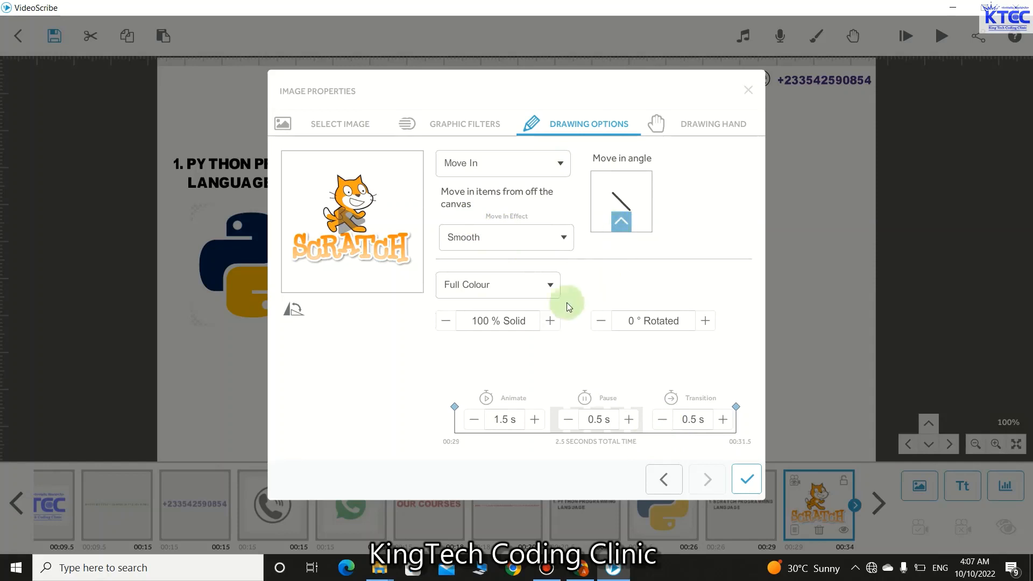
left_click(749, 480)
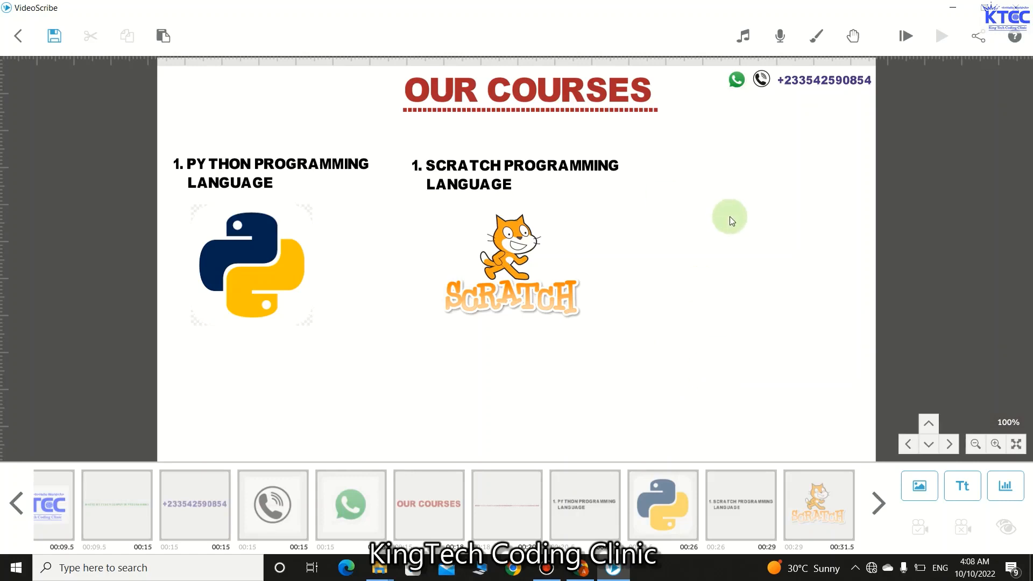
- Paste a copy of the Scratch heading after the logo in the timeline and drag it into the right column
left_click(496, 186)
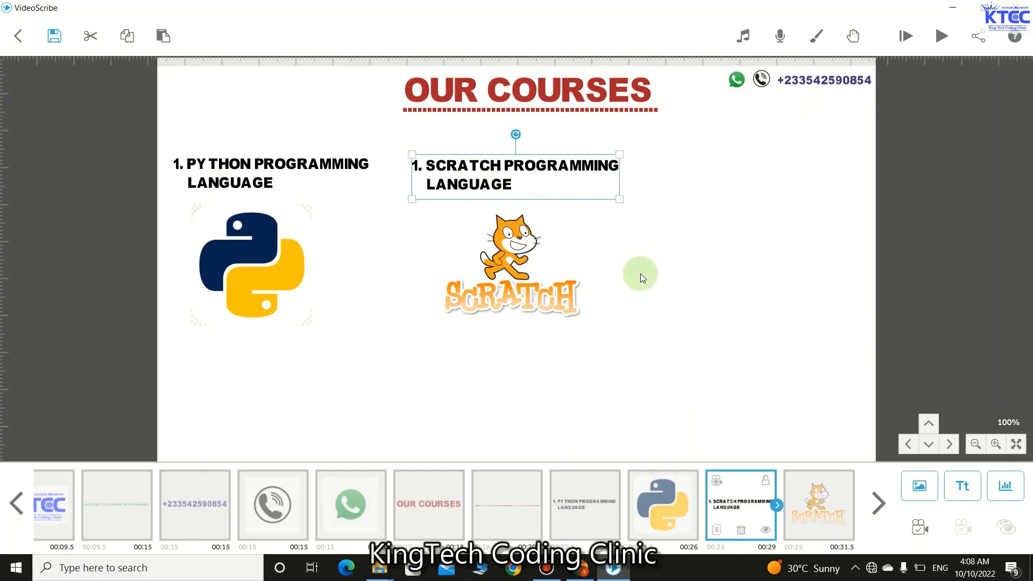
key("ctrl+v")
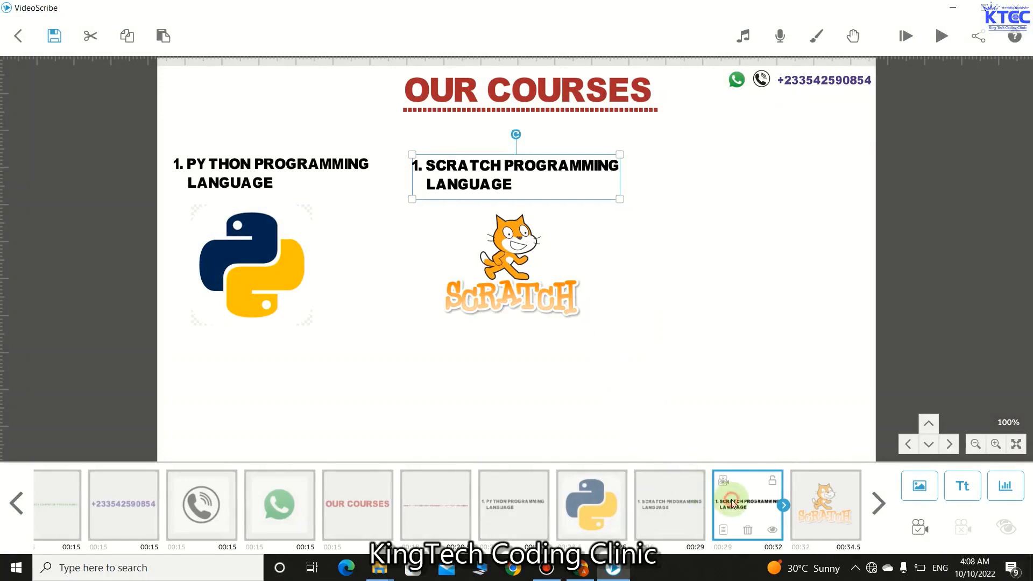
left_click_drag(732, 503, 786, 520)
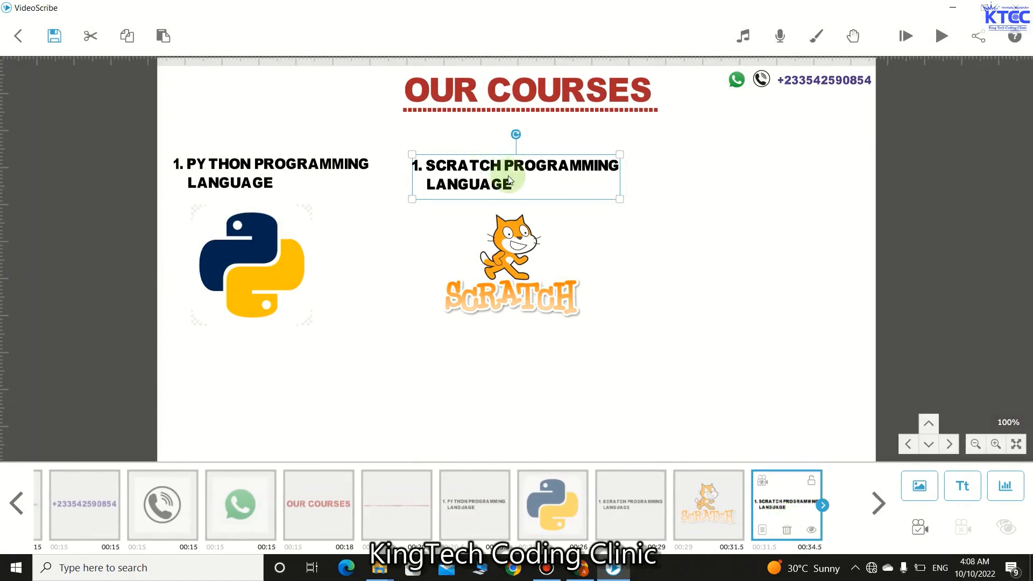
left_click_drag(512, 171, 742, 179)
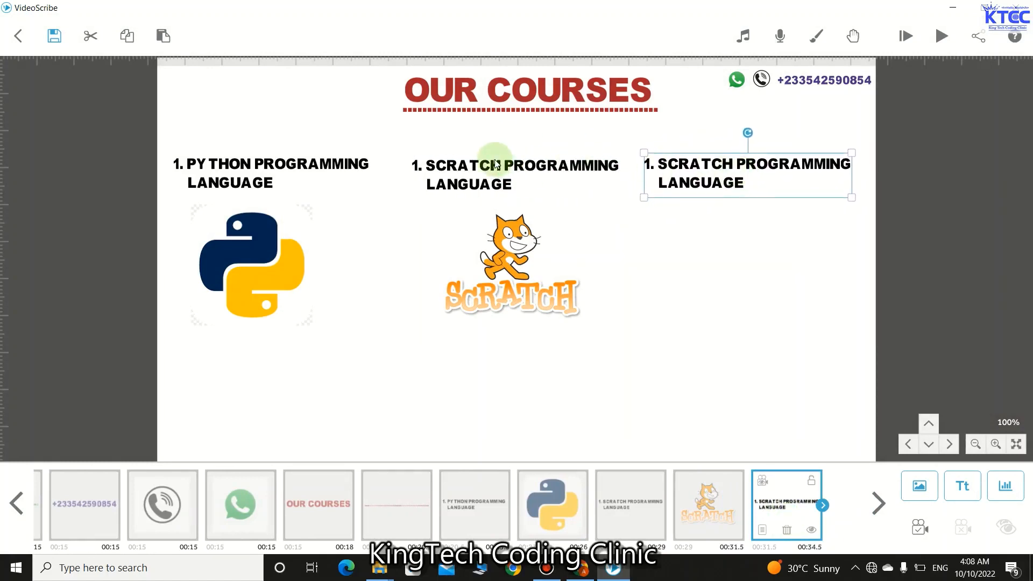
- Change the middle heading's number from 1 to 2, making it '2. SCRATCH PROGRAMMING LANGUAGE'
left_click(429, 167)
double_click(429, 168)
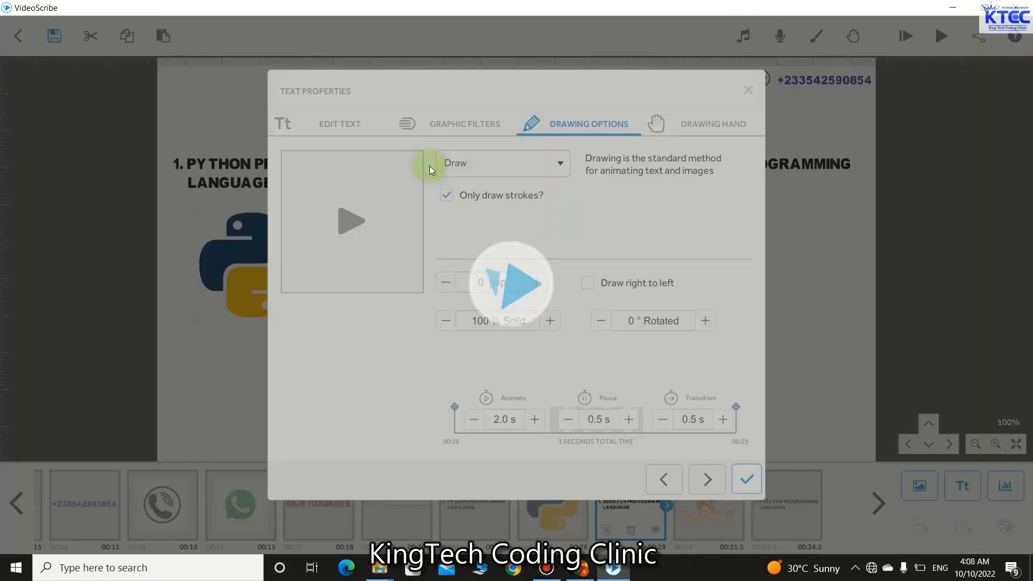
left_click(343, 123)
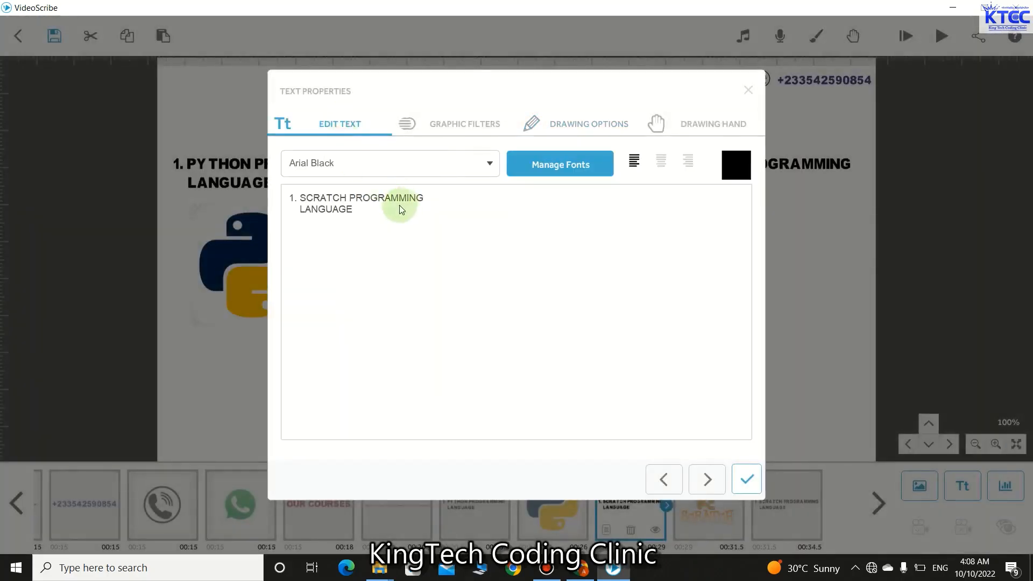
left_click(294, 199)
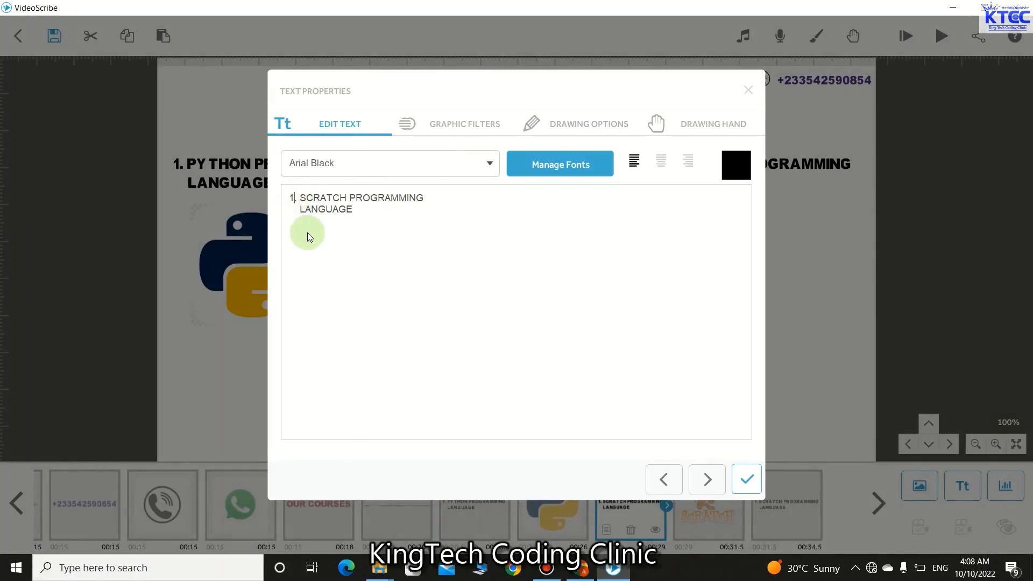
key("BackSpace")
type("2")
left_click(746, 478)
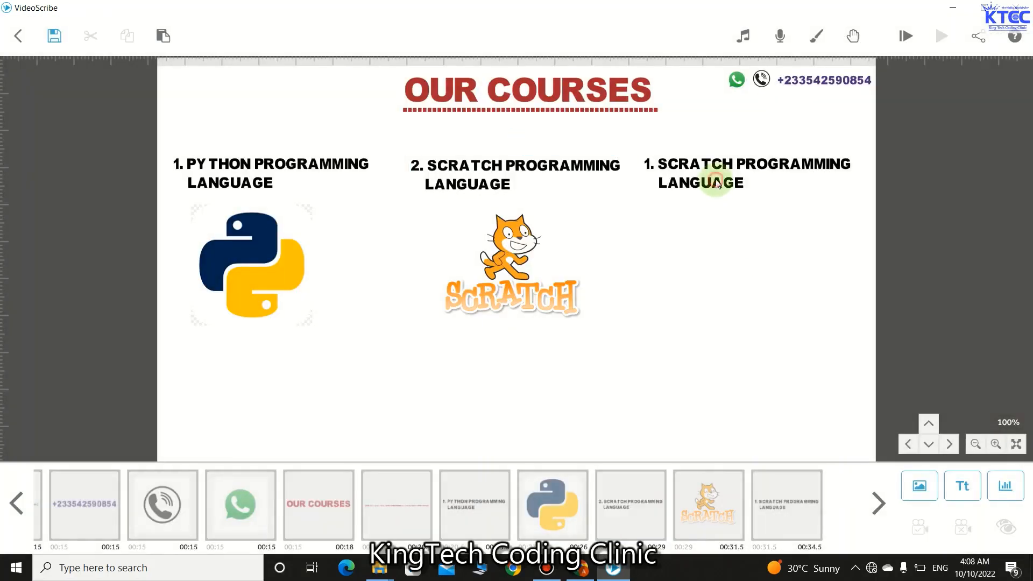
left_click(715, 178)
- Rewrite the right-hand heading as '3. WEB DEVELOPMENT' and nudge it slightly up and right
double_click(672, 167)
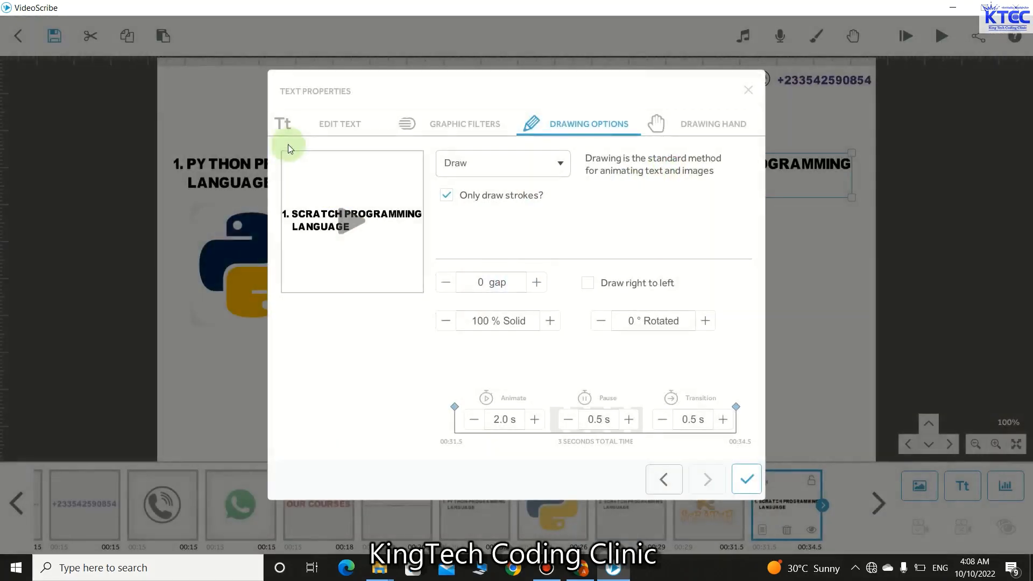
left_click(286, 223)
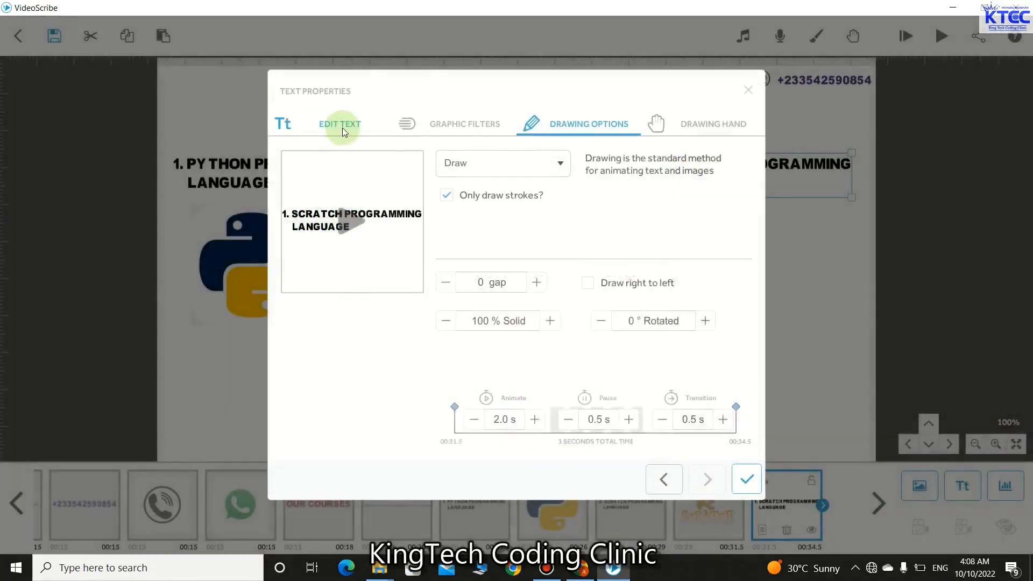
left_click(342, 128)
left_click(293, 198)
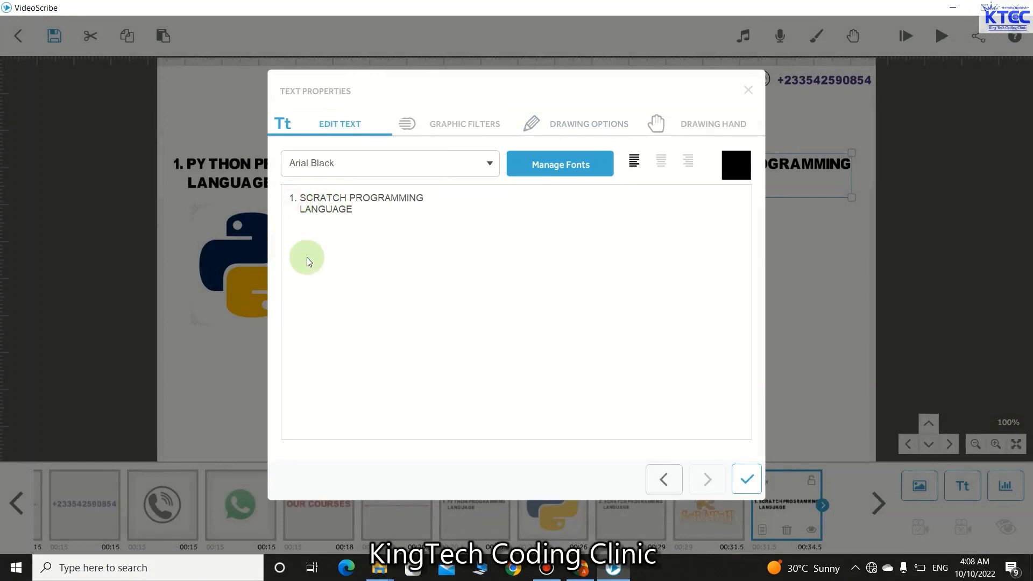
key("BackSpace")
type("3")
key("BackSpace")
key("BackSpace")
key("BackSpace")
key("BackSpace")
key("BackSpace")
key("BackSpace")
key("BackSpace")
key("BackSpace")
key("BackSpace")
key("BackSpace")
key("BackSpace")
key("BackSpace")
key("BackSpace")
key("BackSpace")
key("BackSpace")
key("BackSpace")
key("BackSpace")
key("BackSpace")
key("BackSpace")
key("BackSpace")
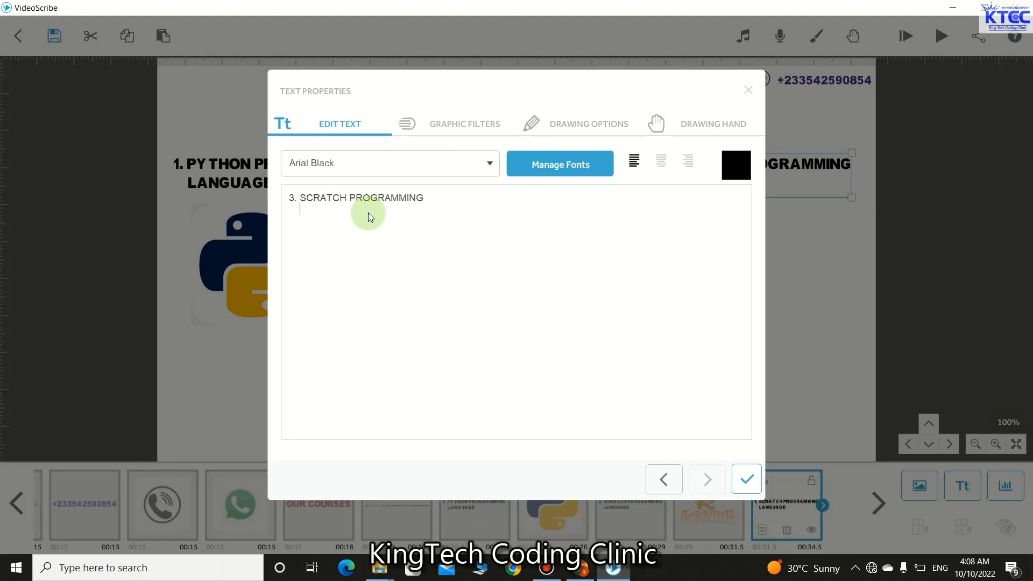
key("BackSpace")
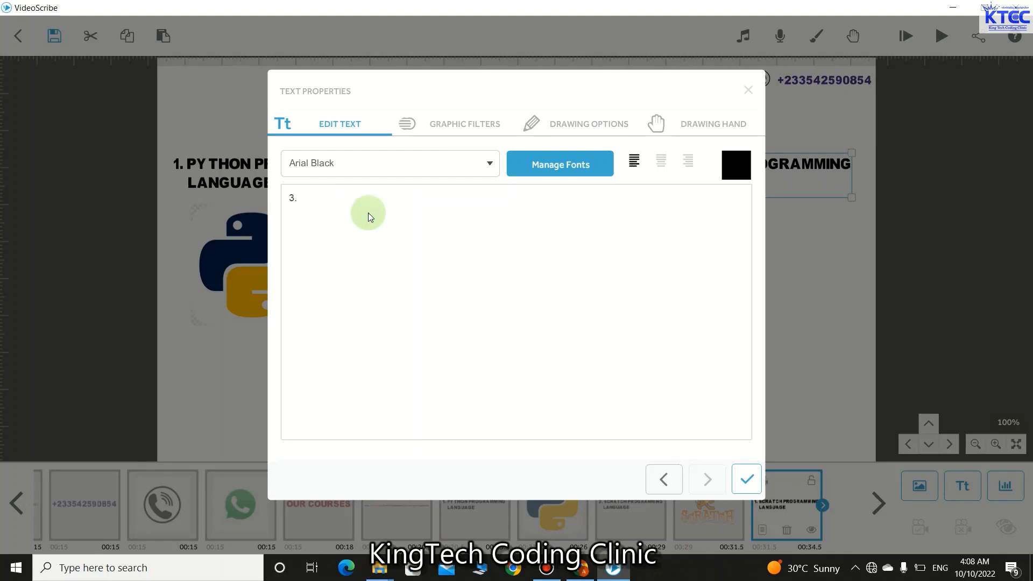
type("WEB DEVELOPMENT")
left_click(741, 472)
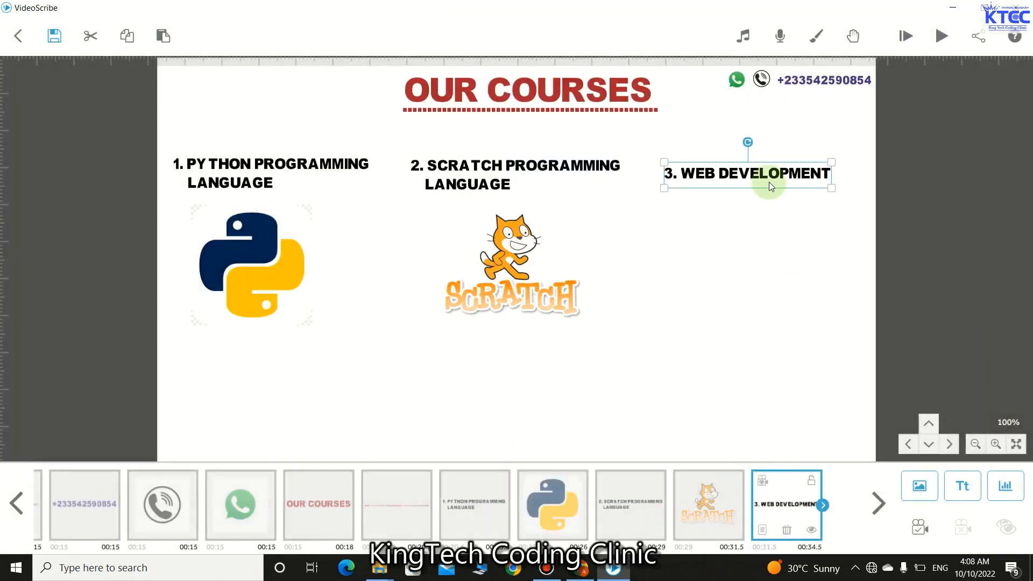
left_click_drag(770, 183, 773, 180)
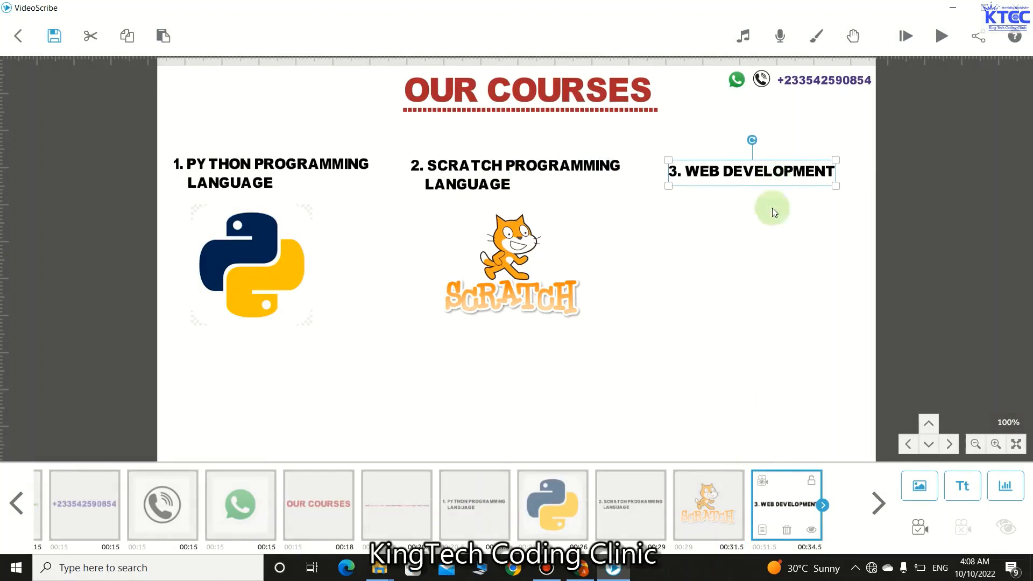
left_click(757, 252)
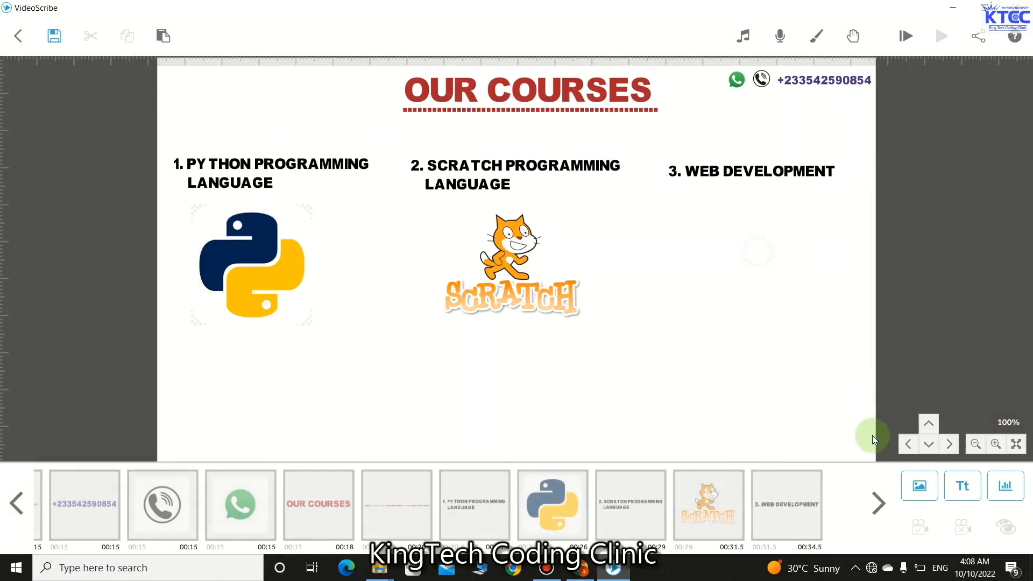
- Browse the image library's Recently Used pages for the web-development bubbles-and-monitor picture
left_click(913, 483)
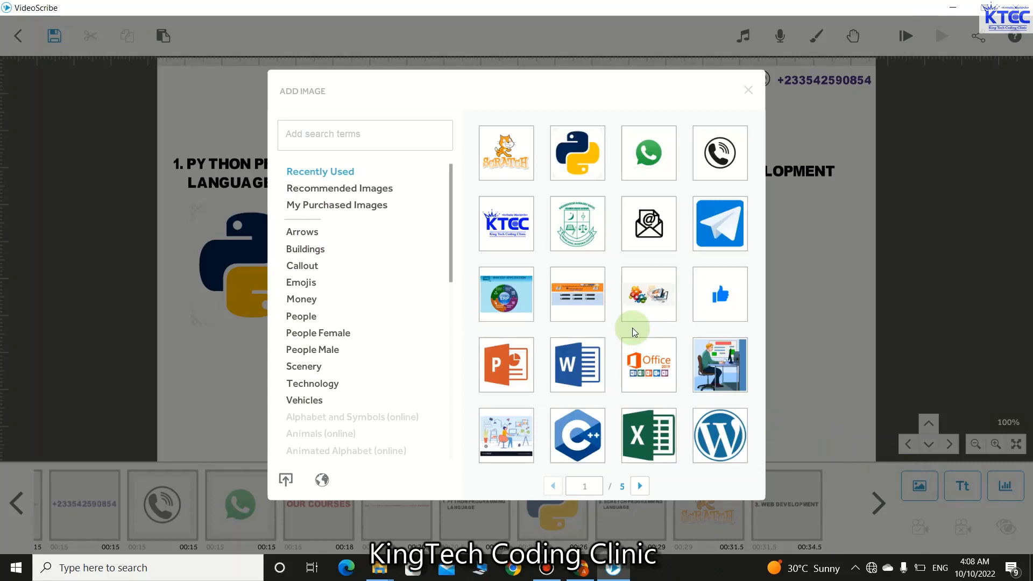
scroll(633, 329, "down", 1)
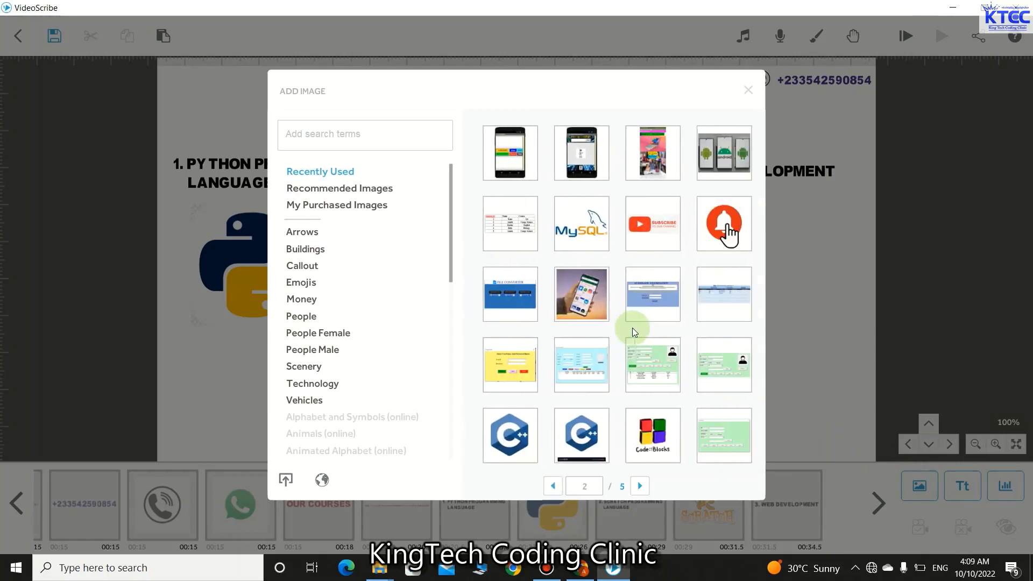
scroll(632, 328, "down", 1)
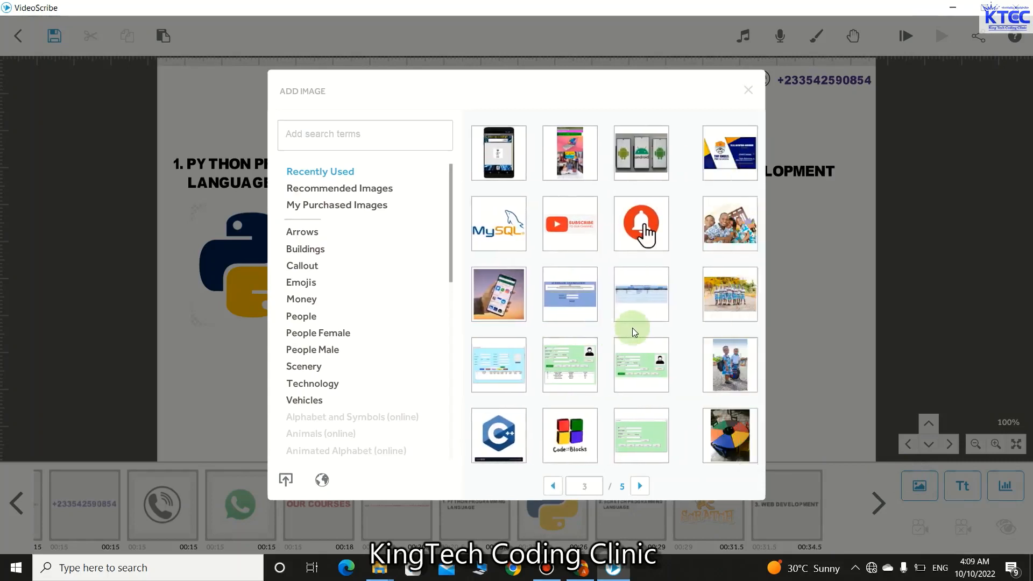
scroll(632, 328, "down", 1)
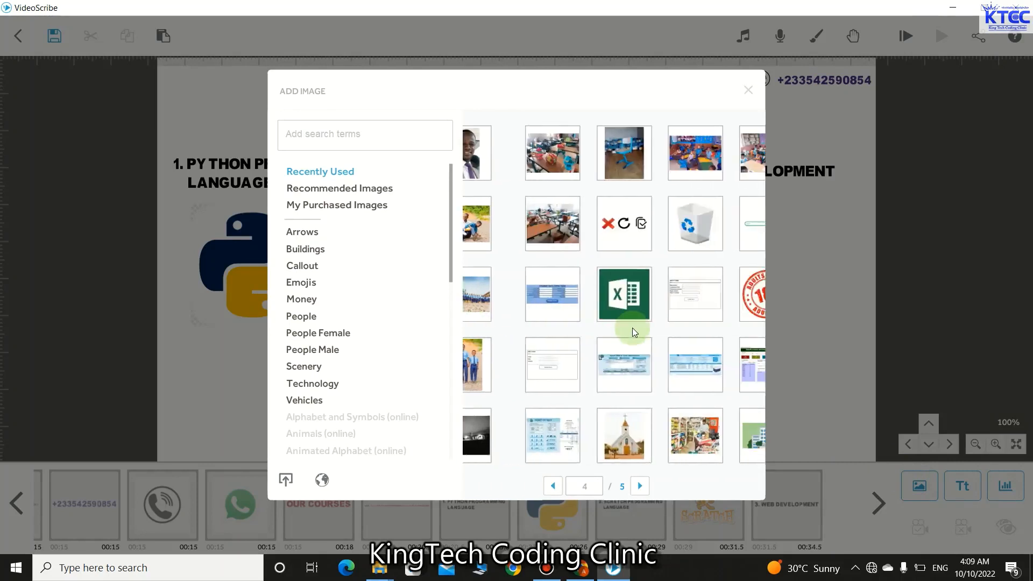
scroll(632, 328, "down", 1)
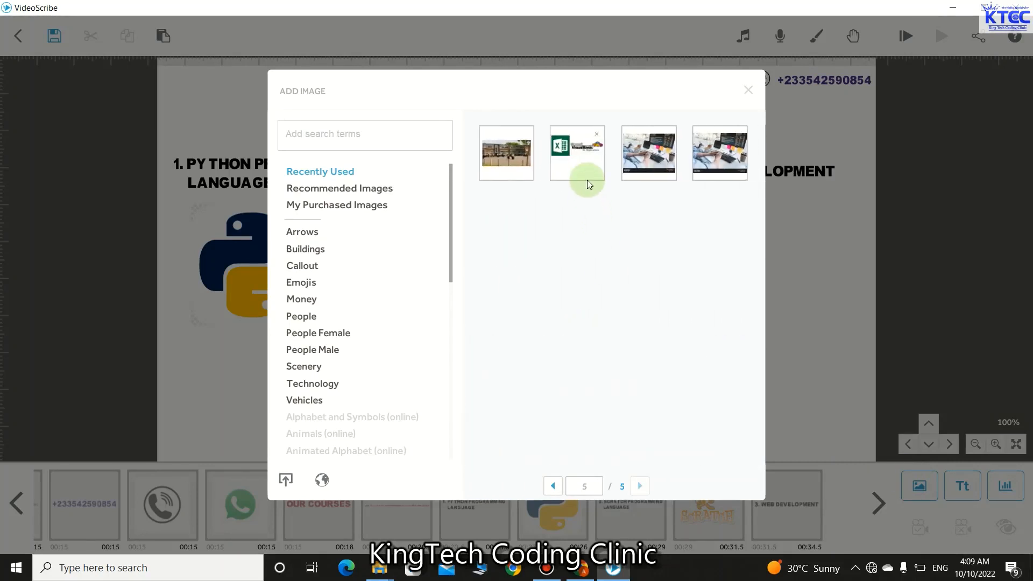
scroll(587, 180, "up", 1)
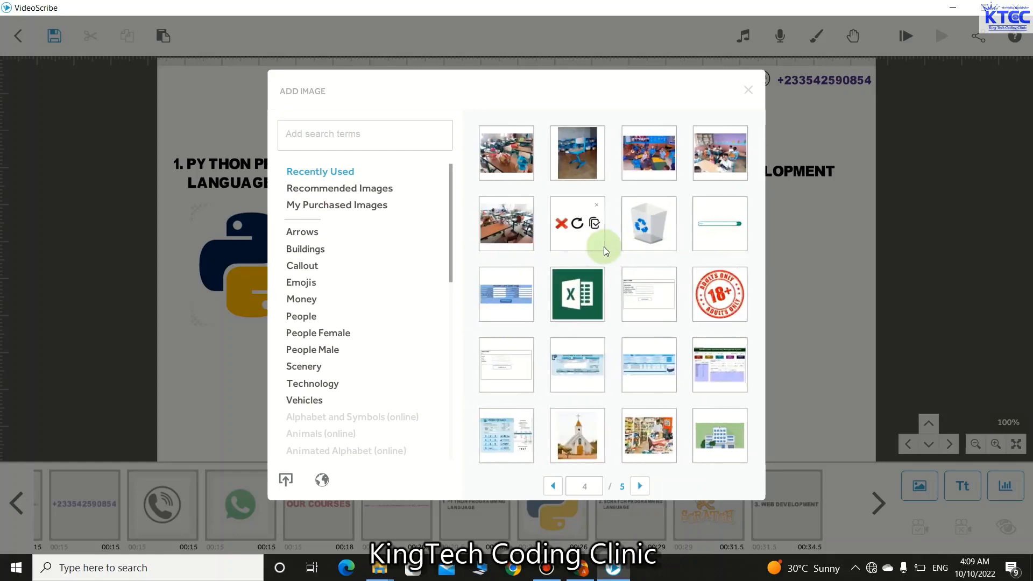
scroll(603, 246, "up", 1)
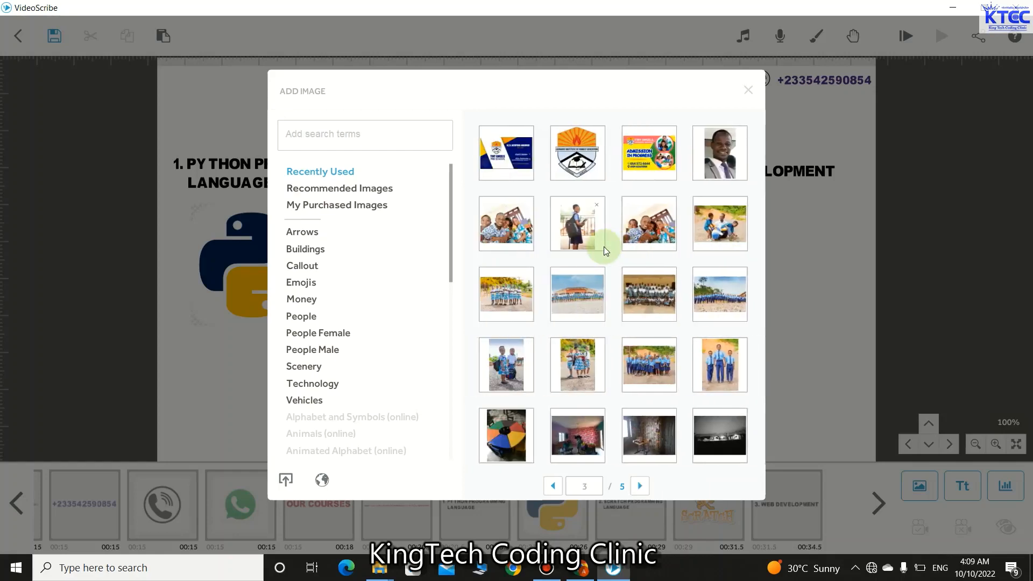
scroll(603, 246, "down", 1)
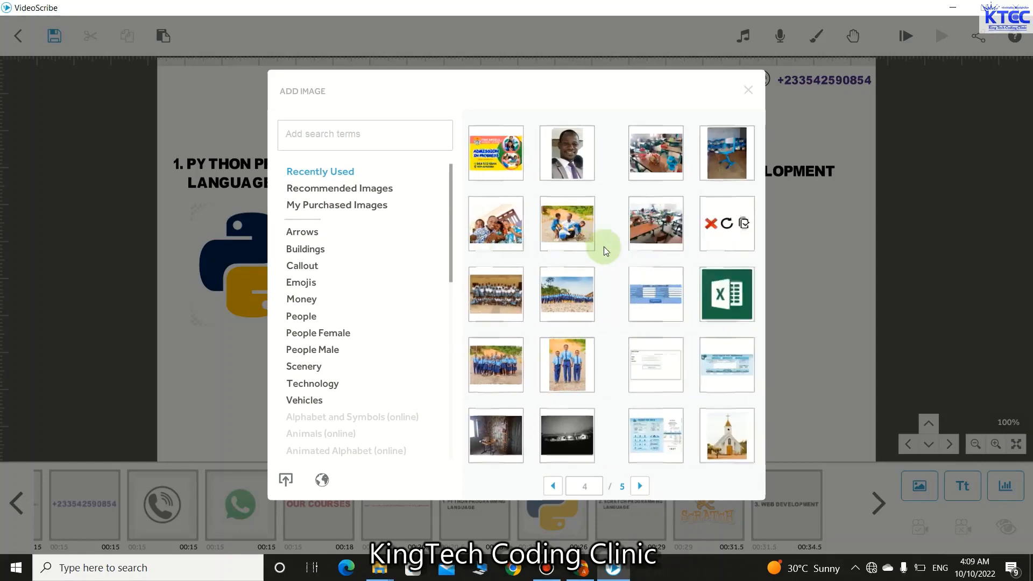
scroll(604, 247, "up", 3)
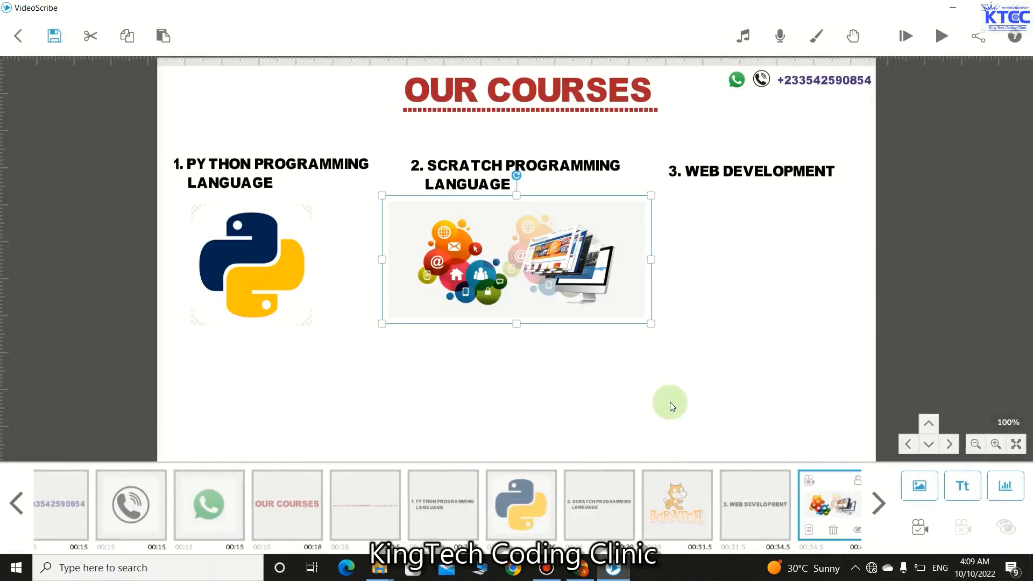
- Move the web-development illustration beneath '3. WEB DEVELOPMENT' and scale it down to match the other course images
left_click_drag(513, 266, 703, 276)
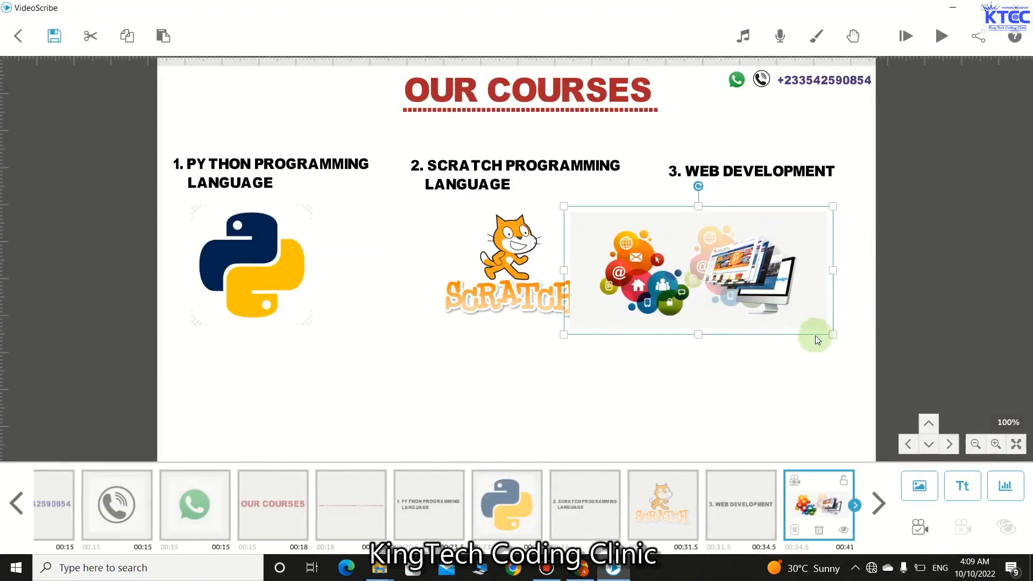
left_click_drag(815, 335, 765, 312)
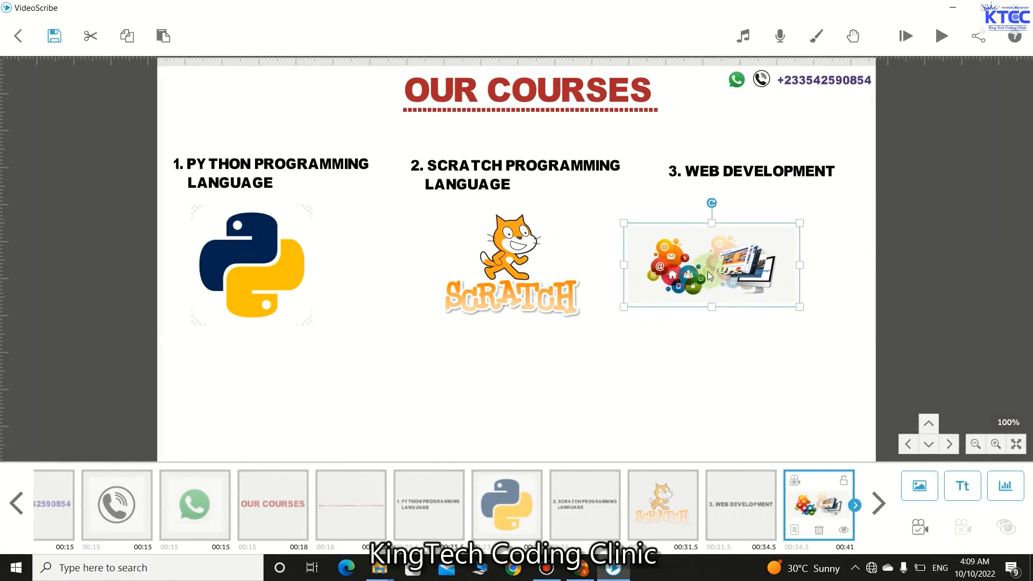
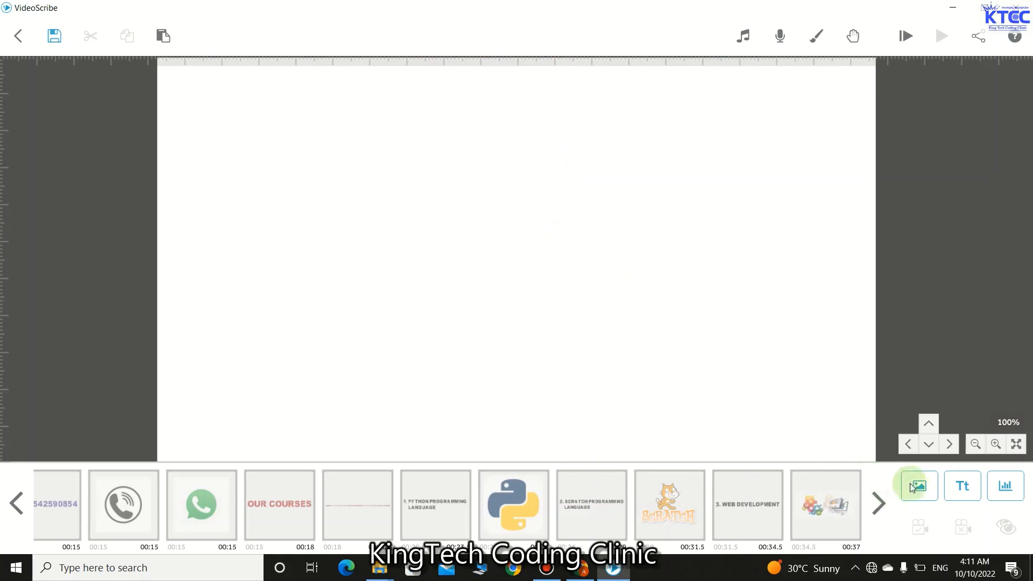
- Add the contact phone number as purple (#4f2b83) text
left_click(965, 486)
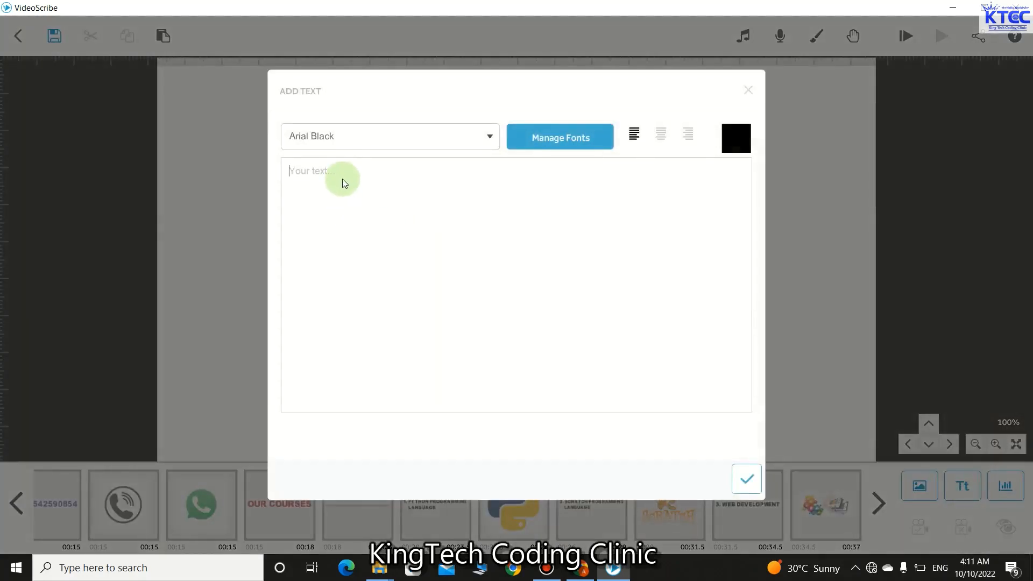
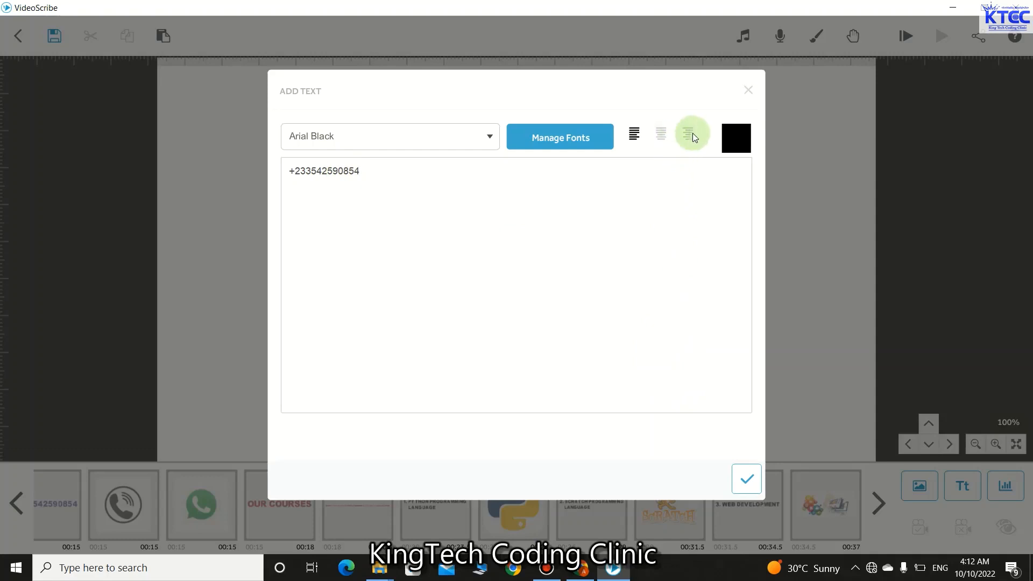
left_click(735, 138)
left_click(597, 160)
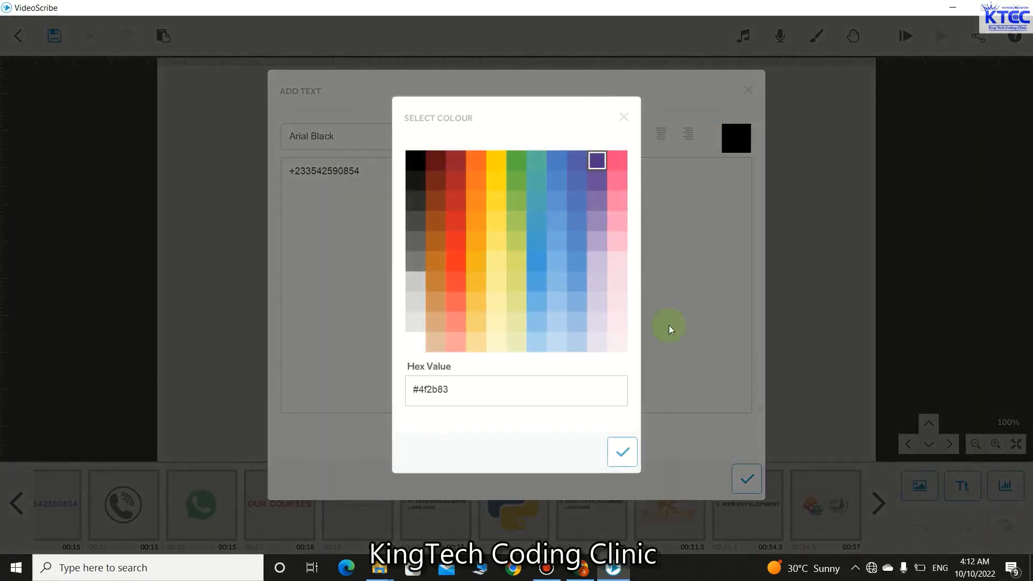
left_click(625, 460)
left_click(737, 475)
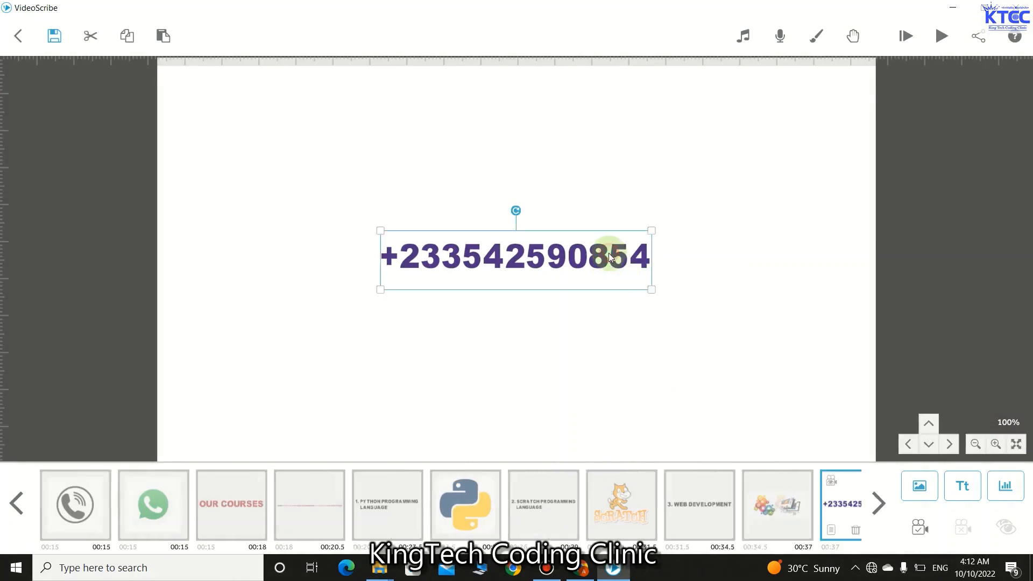
- Shrink the phone number and move it to the canvas's top-right corner
left_click_drag(649, 291, 622, 270)
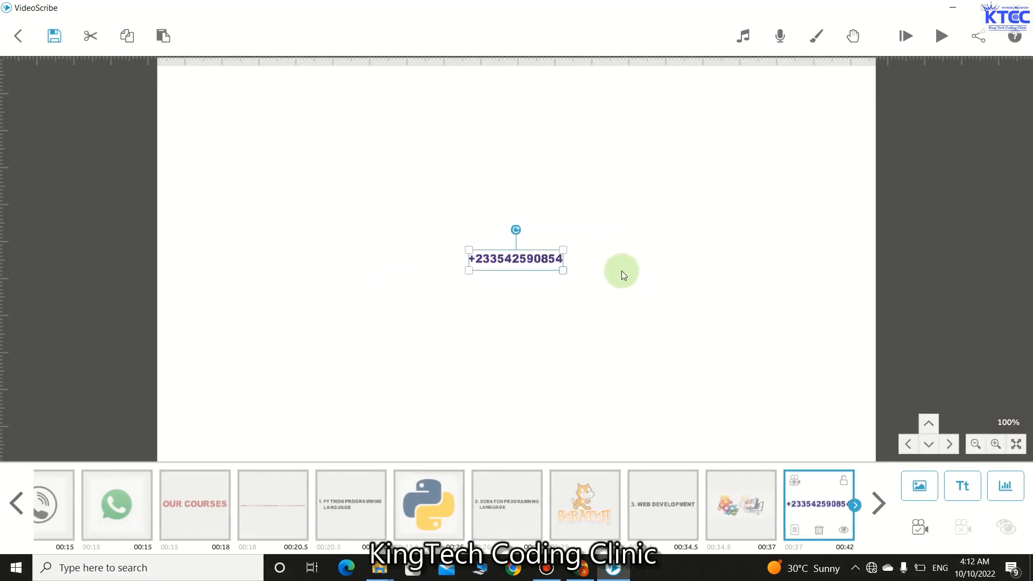
left_click_drag(518, 258, 820, 80)
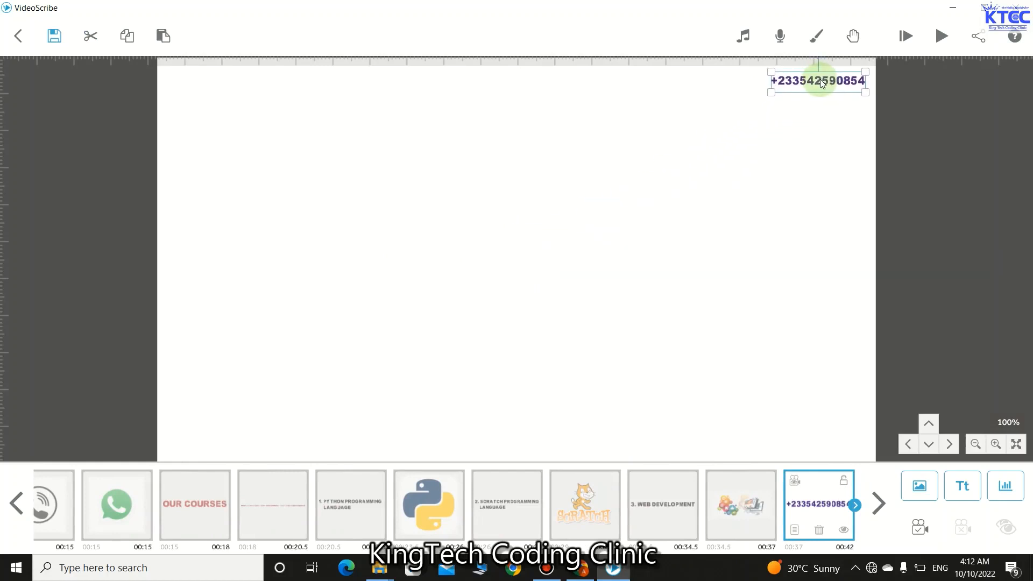
left_click(804, 179)
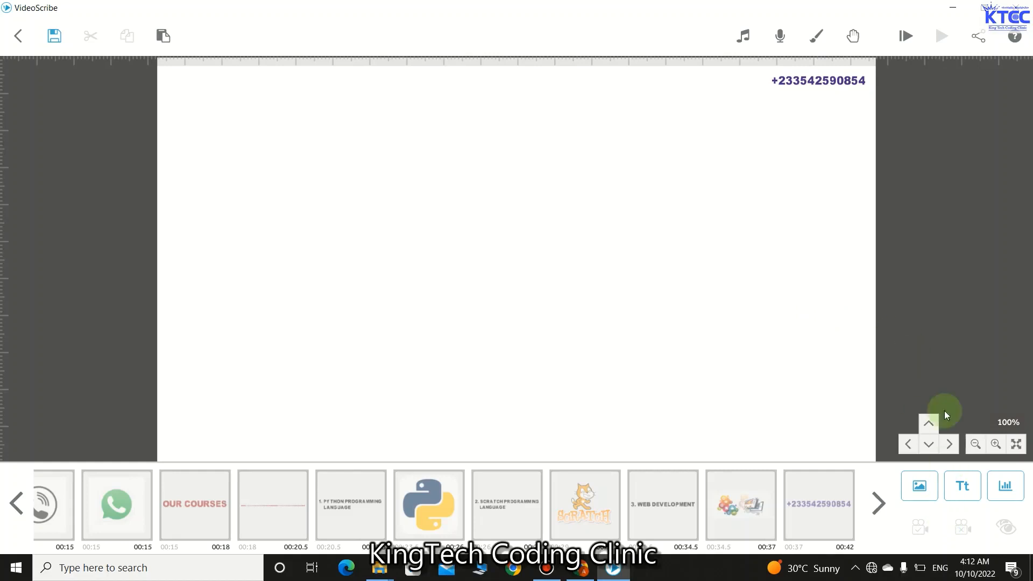
- Insert the phone icon from Recently Used and shrink it near the number
left_click(920, 485)
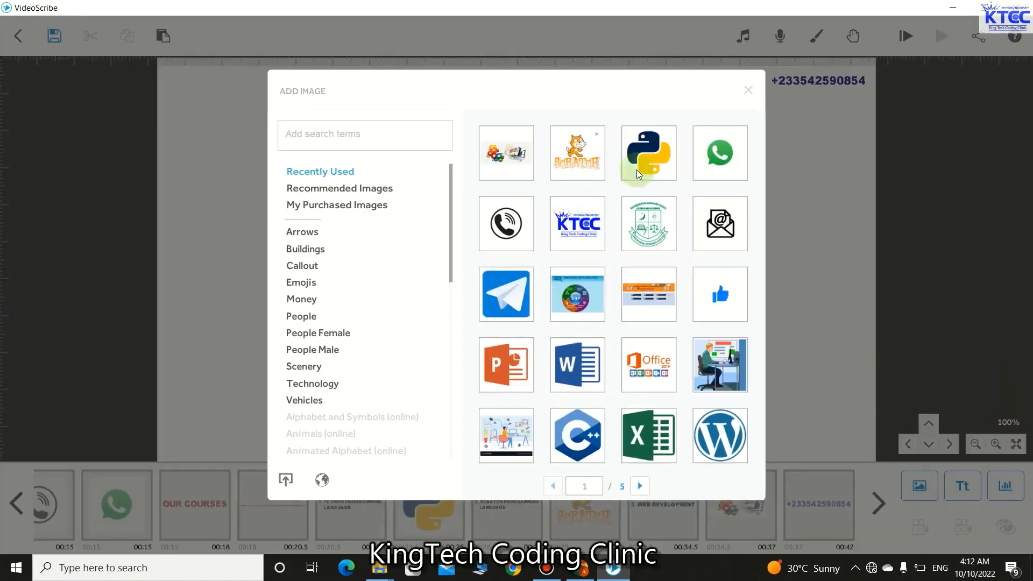
left_click(508, 225)
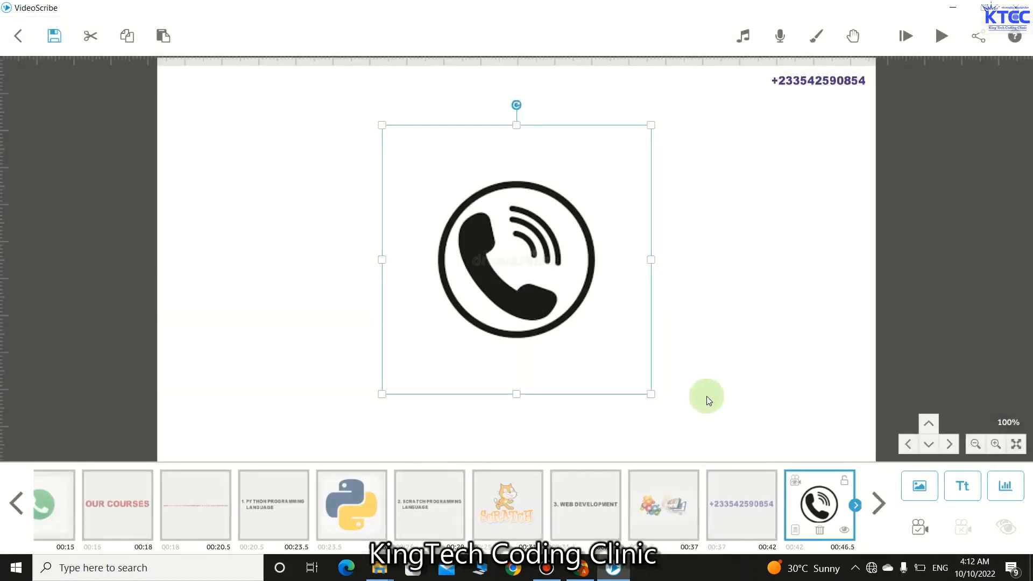
left_click_drag(656, 396, 761, 86)
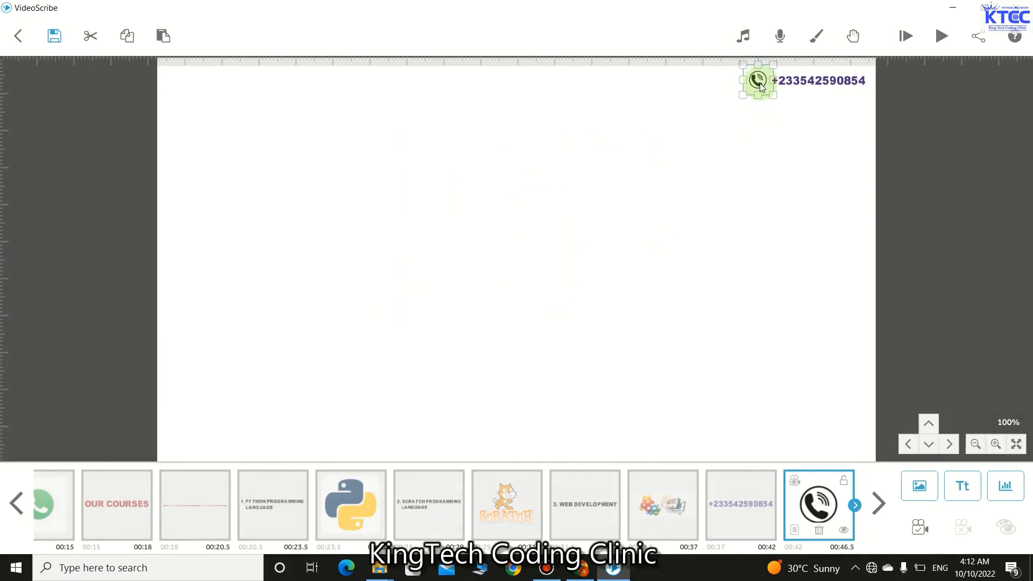
left_click(762, 144)
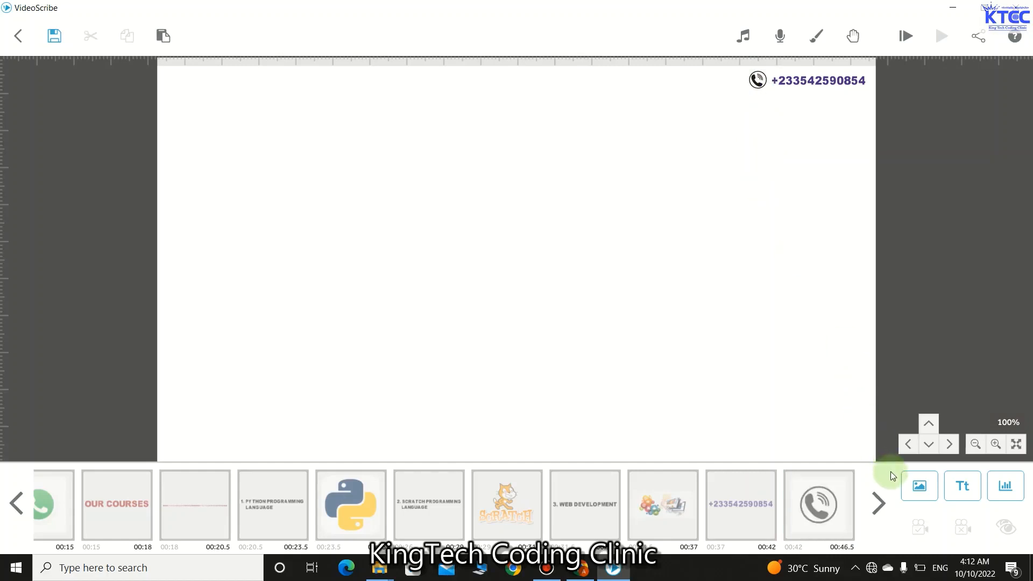
- Insert the WhatsApp icon and shrink it beside the phone icon
left_click(919, 486)
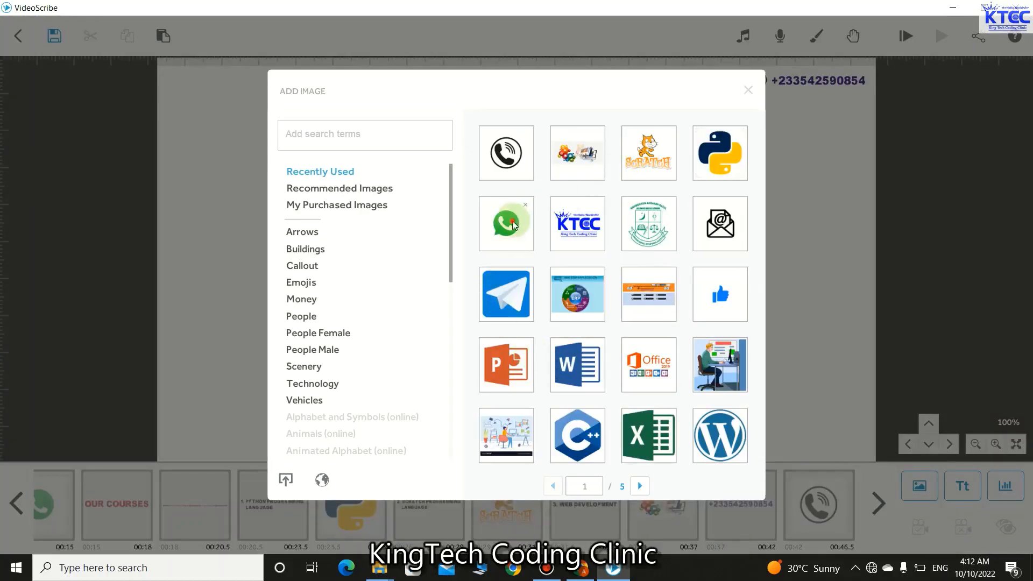
left_click(590, 322)
left_click_drag(651, 395, 698, 98)
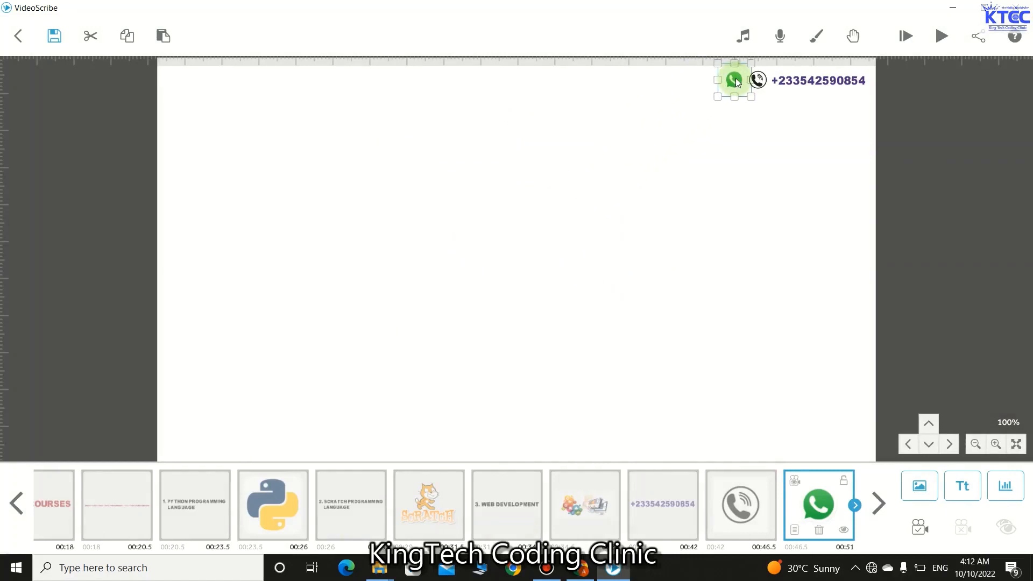
left_click(735, 128)
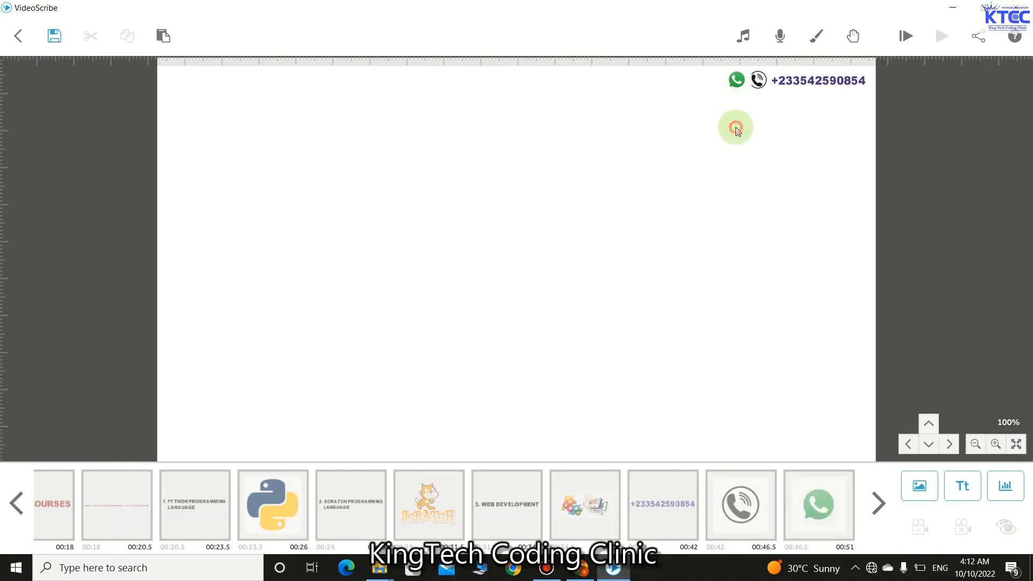
left_click(737, 82)
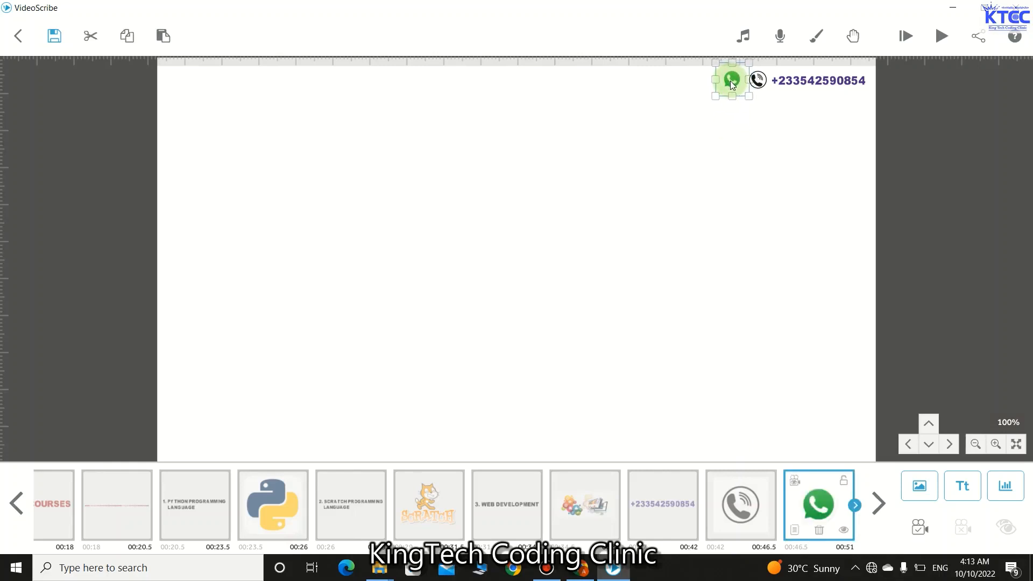
left_click(730, 124)
- Set the phone number's animate, pause and transition times to zero
left_click(799, 86)
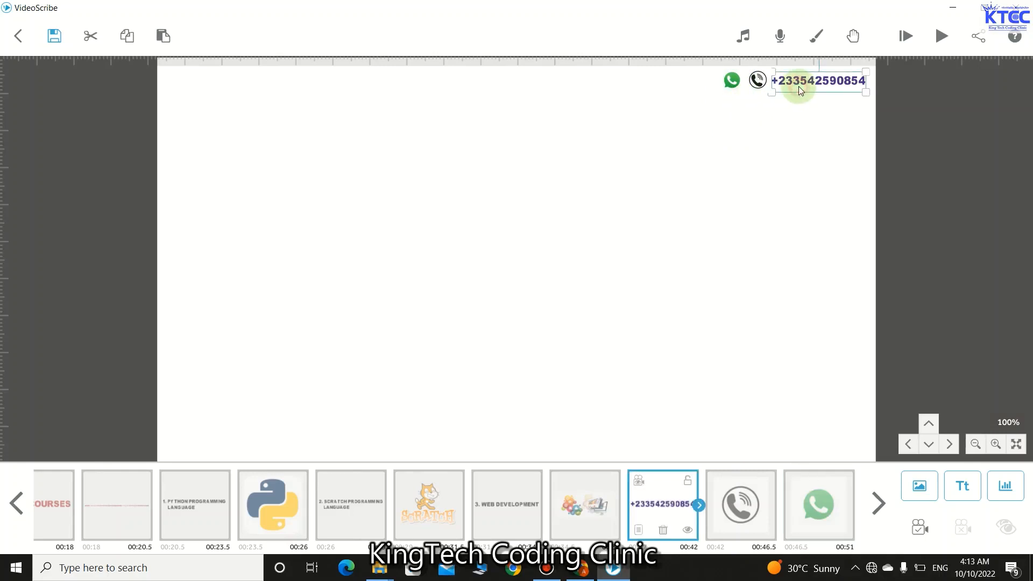
left_click(637, 530)
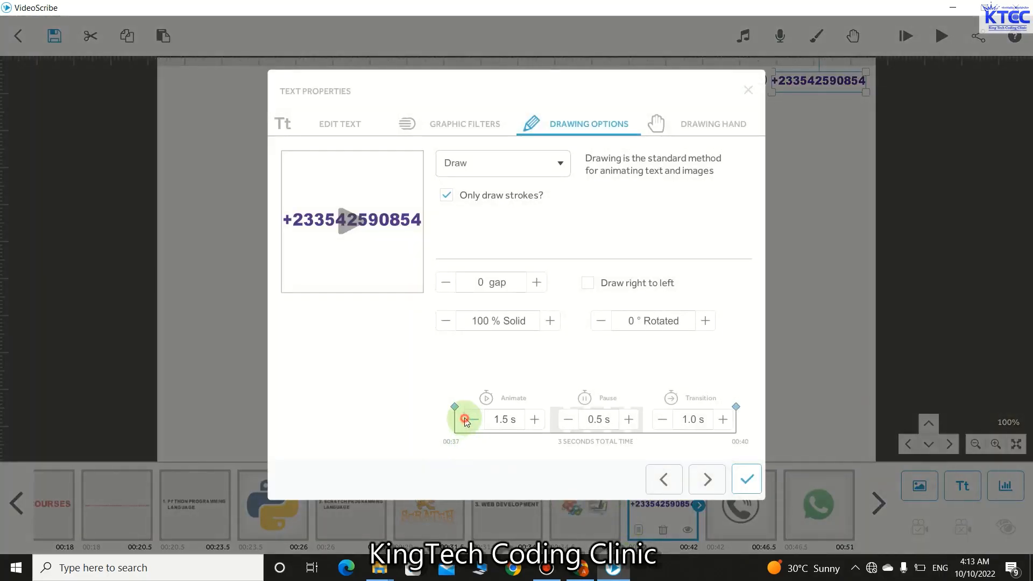
left_click(465, 419)
left_click(565, 420)
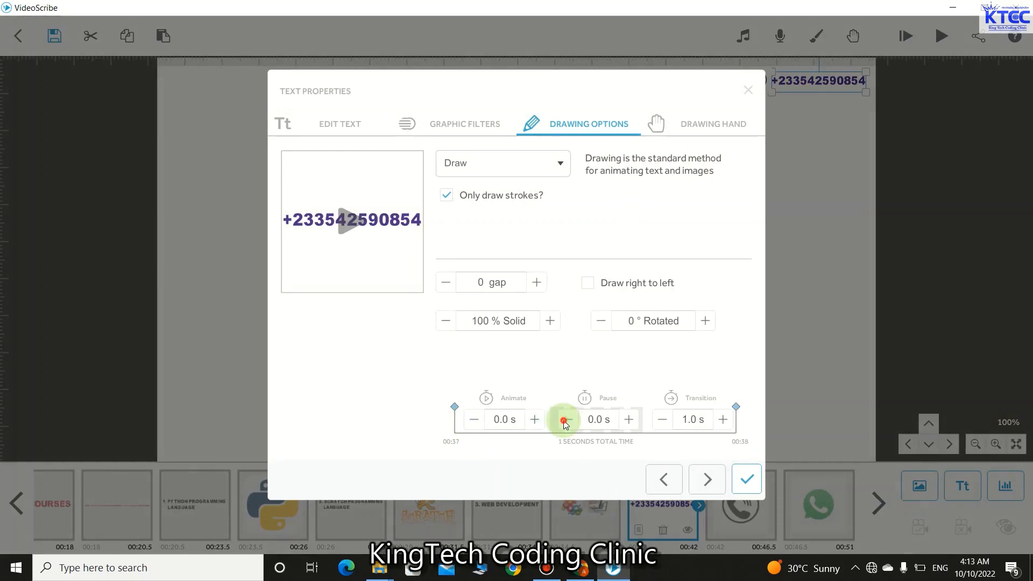
left_click(663, 420)
left_click(751, 474)
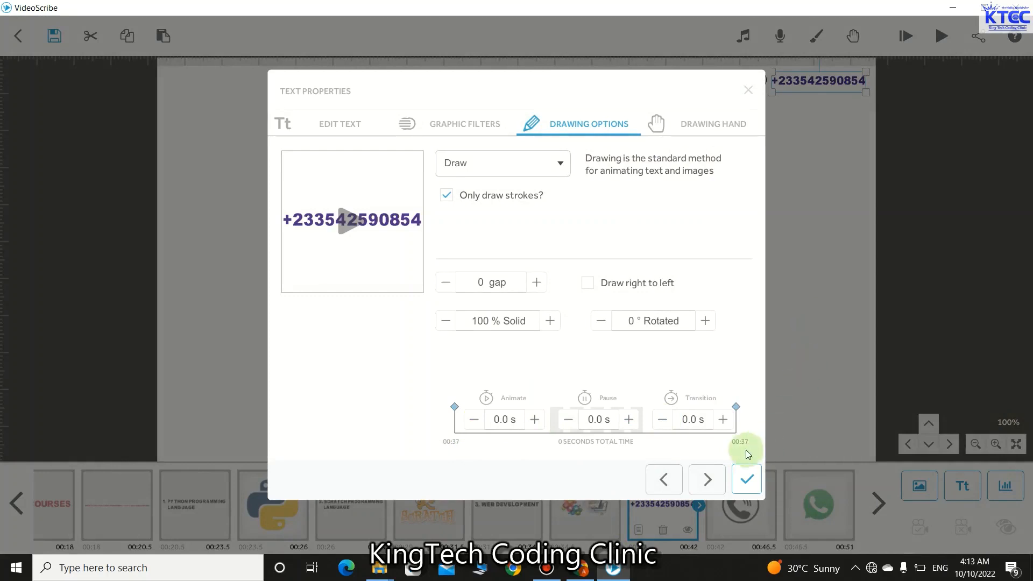
left_click(750, 480)
- Set the phone icon's transition, pause and animate times to zero
left_click(753, 82)
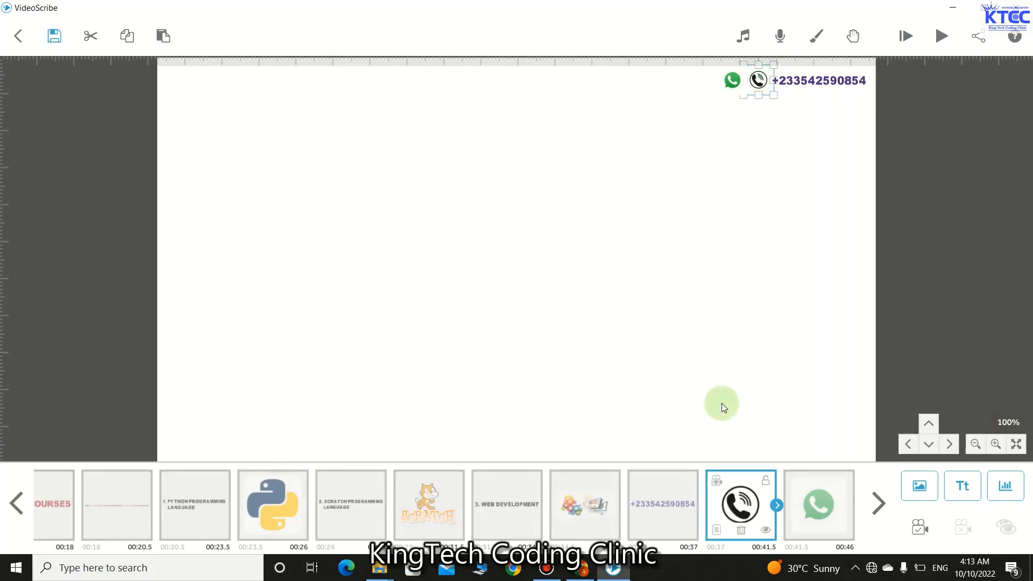
left_click(718, 532)
left_click(662, 419)
left_click(661, 419)
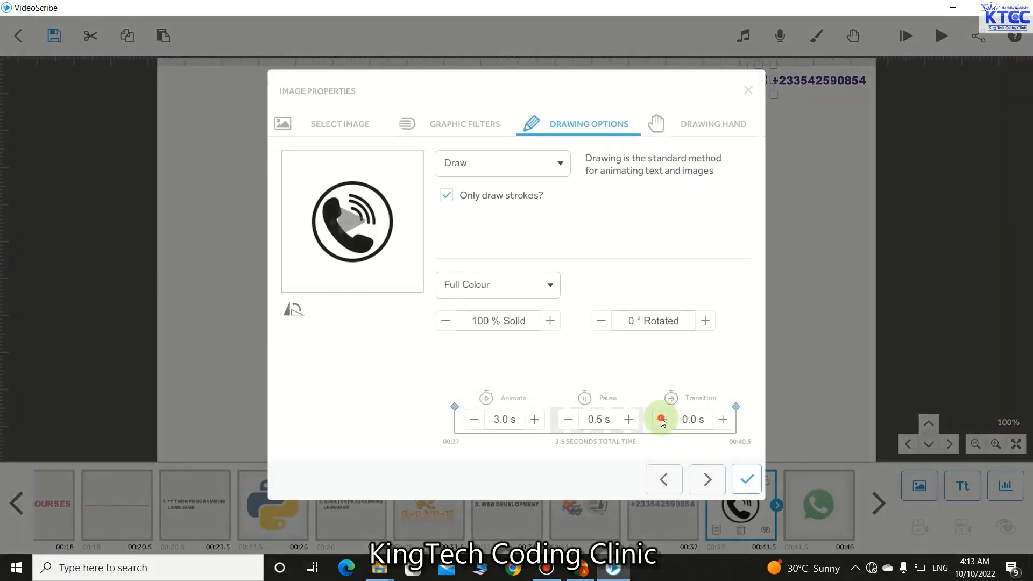
left_click(569, 419)
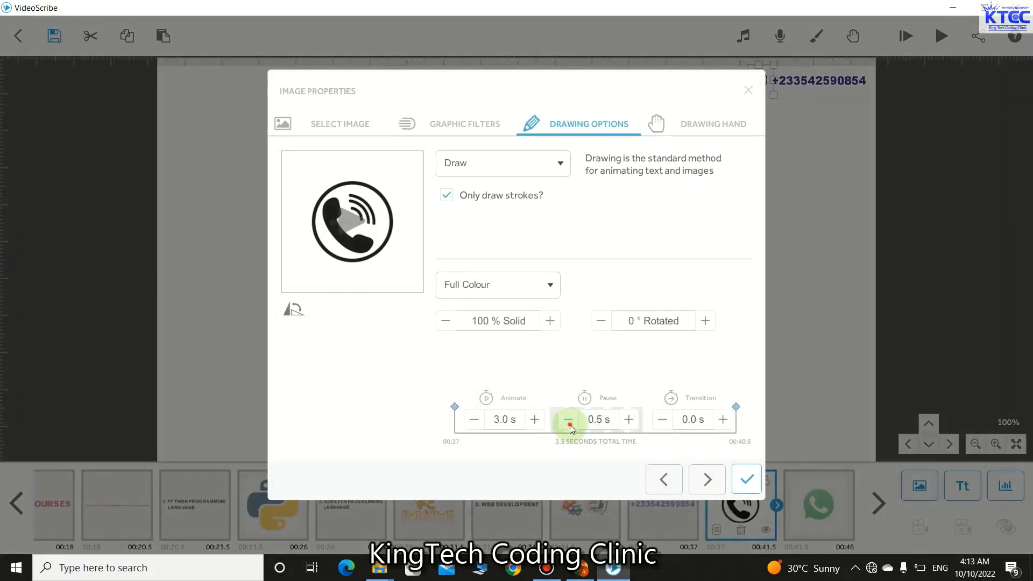
left_click(474, 419)
left_click(474, 419)
left_click(474, 419)
left_click(474, 419)
left_click(474, 419)
left_click(474, 419)
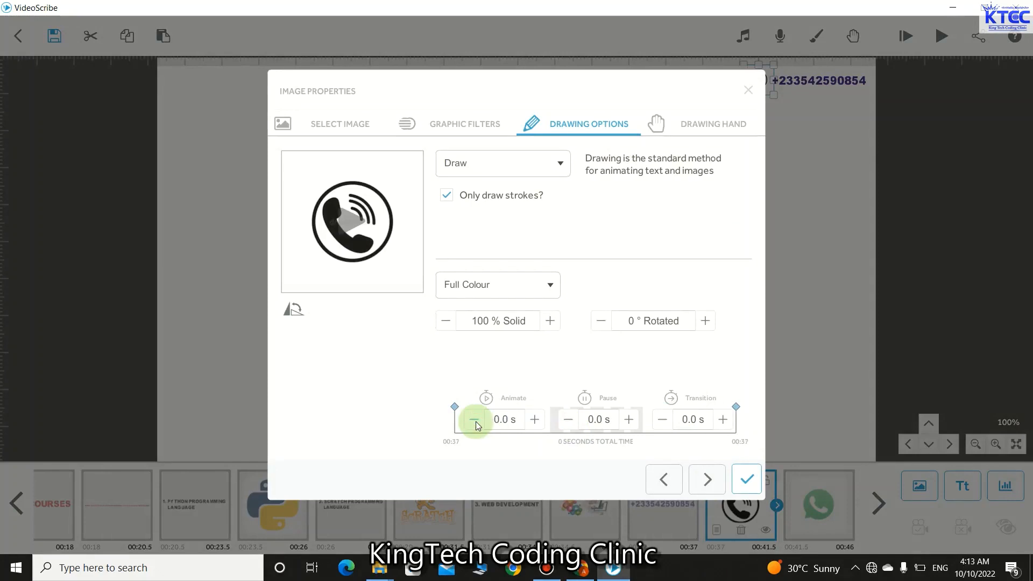
left_click(746, 485)
- Set the WhatsApp icon's animate, pause and transition times to zero
left_click(725, 82)
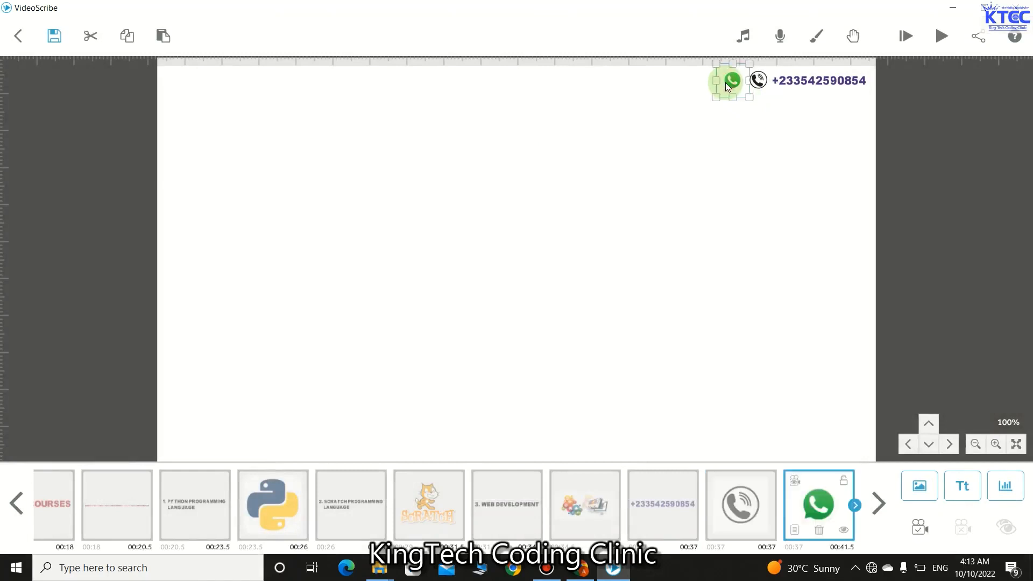
left_click(796, 531)
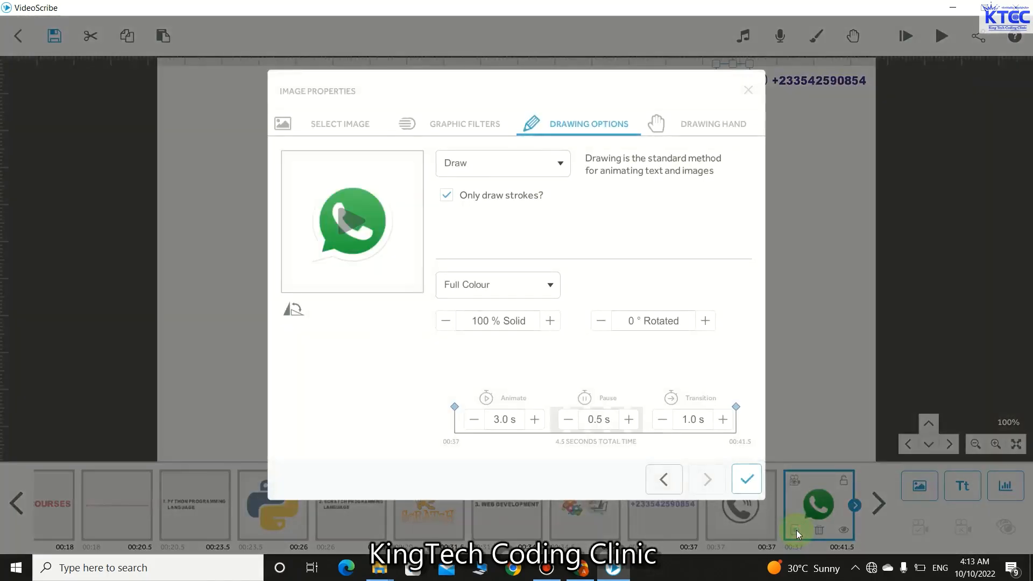
left_click(474, 421)
left_click(475, 422)
left_click(475, 421)
left_click(568, 420)
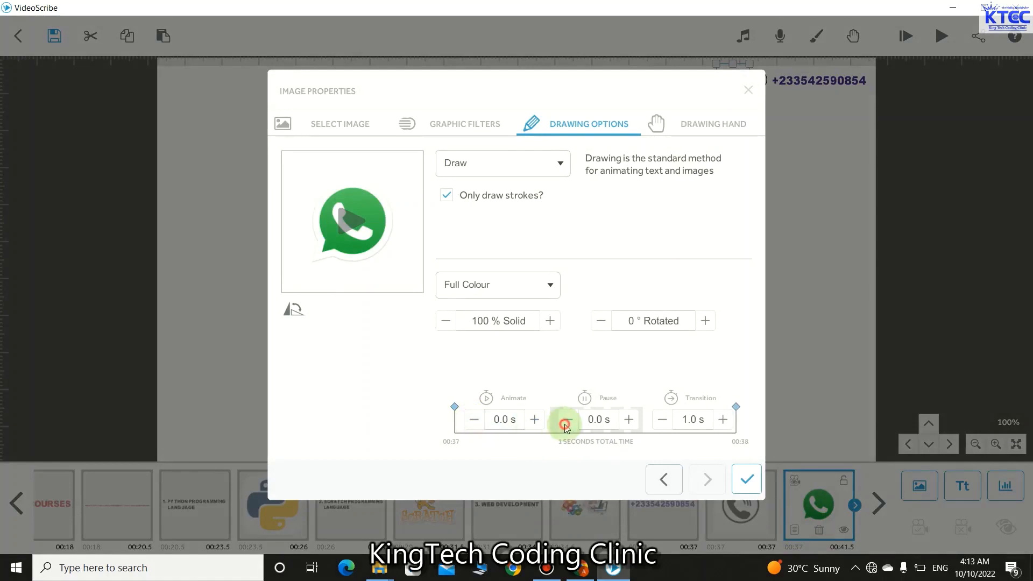
left_click(663, 421)
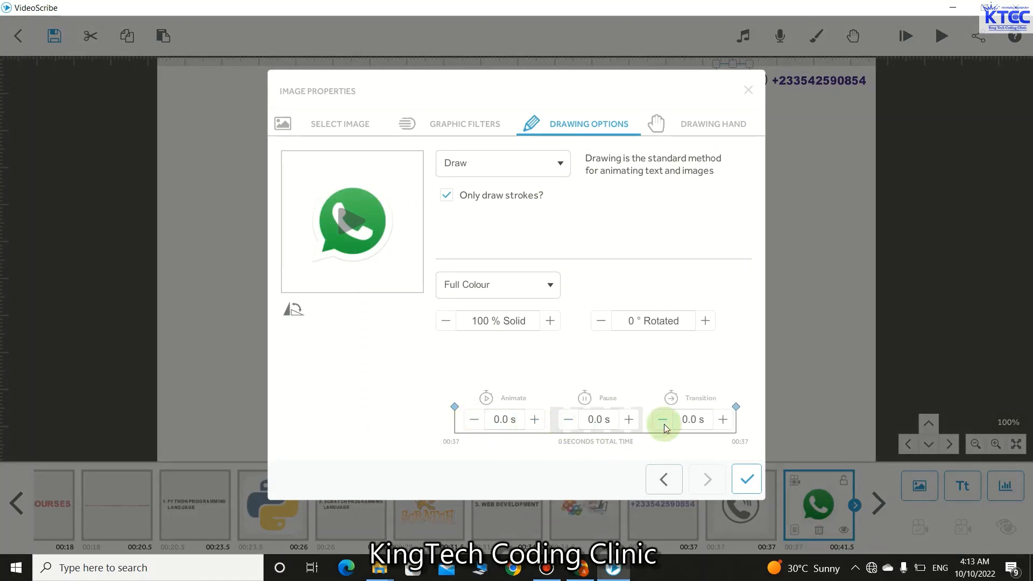
left_click(746, 482)
left_click(758, 375)
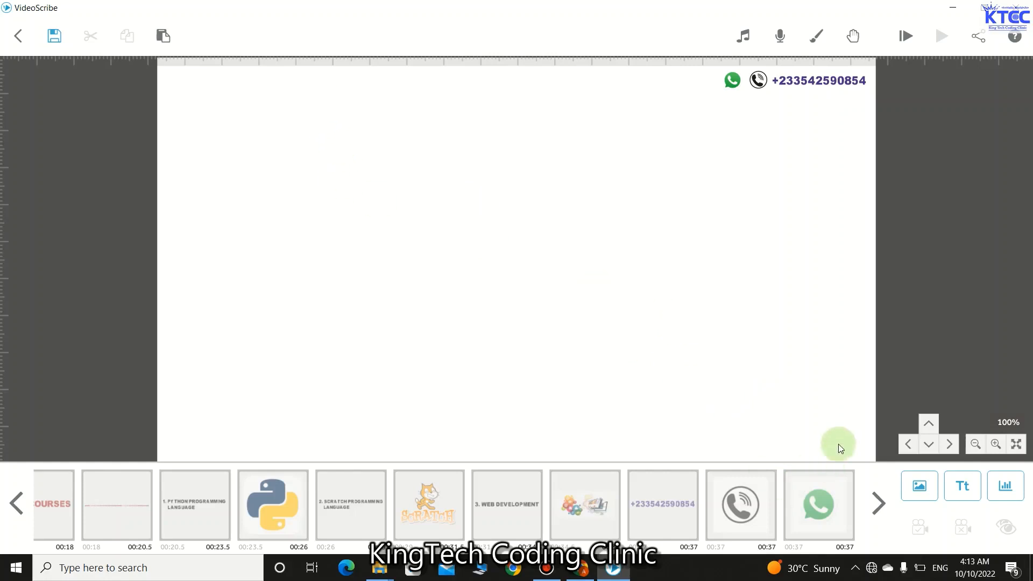
- Type 'WE ALSO CREATE DESKTOP AND WEB APPLICATIONS FOR…' with the 1. CHURSES, 2. SCHOOLS, 3. SHOPS, AND OTHERS list
left_click(957, 490)
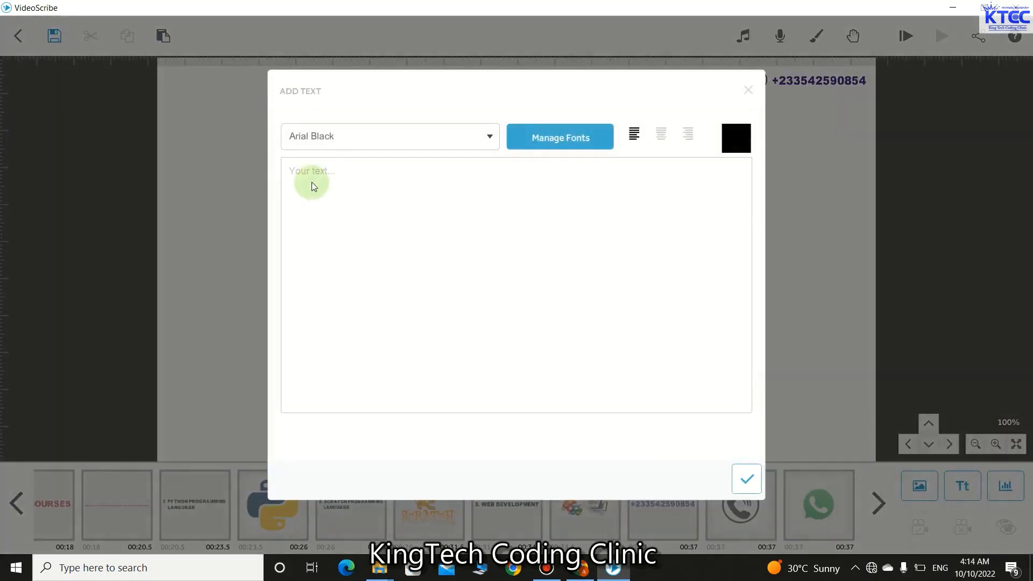
type("WE ALSO CREATE APPLICA")
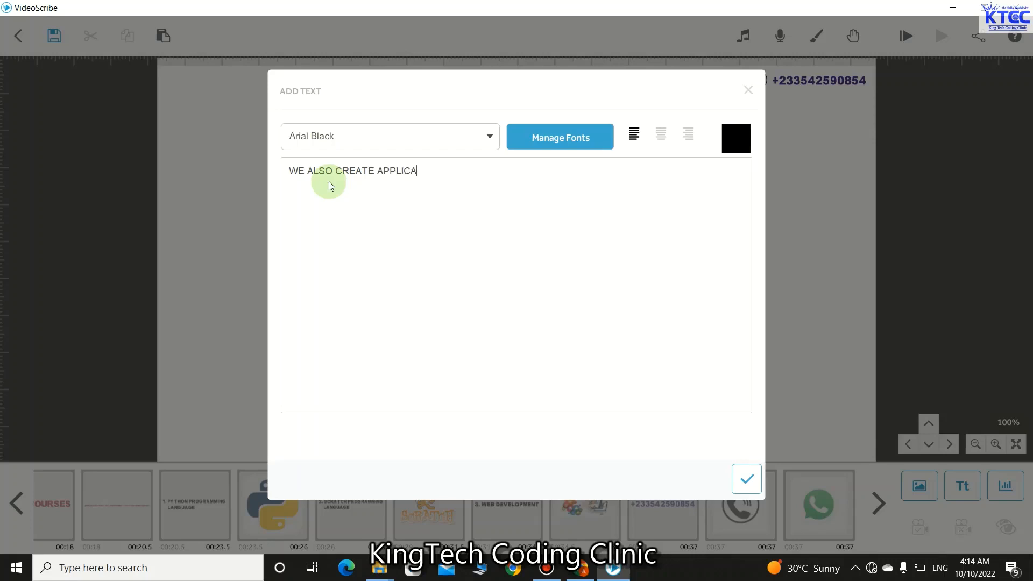
type("TION")
key("BackSpace")
key("BackSpace")
key("BackSpace")
key("BackSpace")
key("BackSpace")
key("BackSpace")
key("BackSpace")
key("BackSpace")
key("BackSpace")
key("BackSpace")
key("BackSpace")
type("DESKTOP AND WEB APPLI")
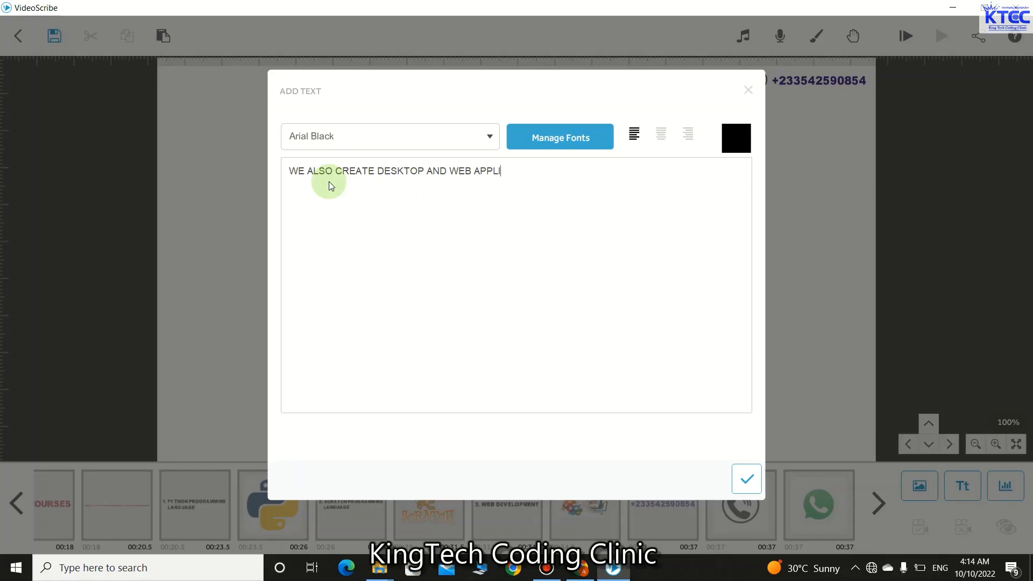
type("CATIONS FOR..............")
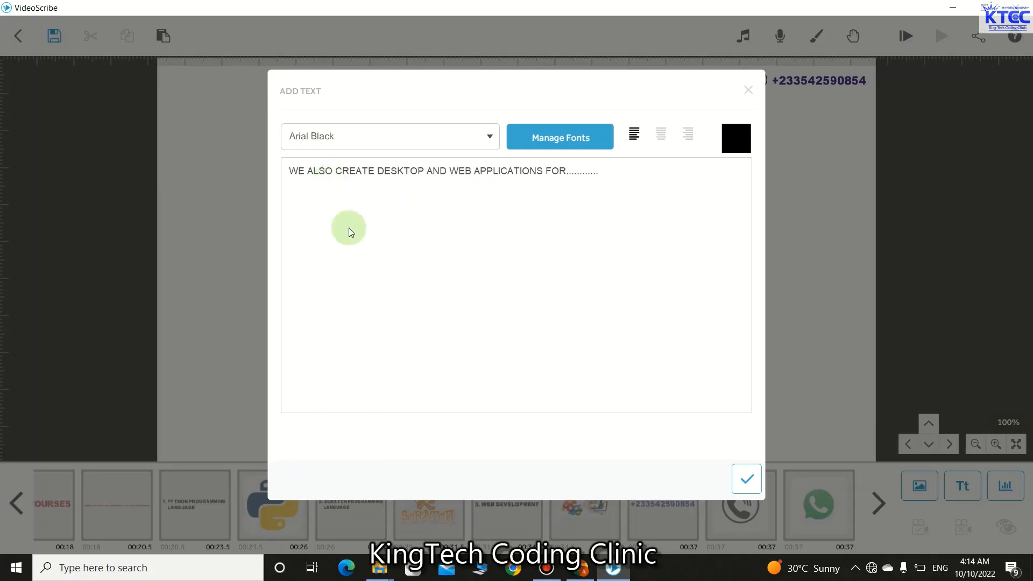
type("1. CHURSES")
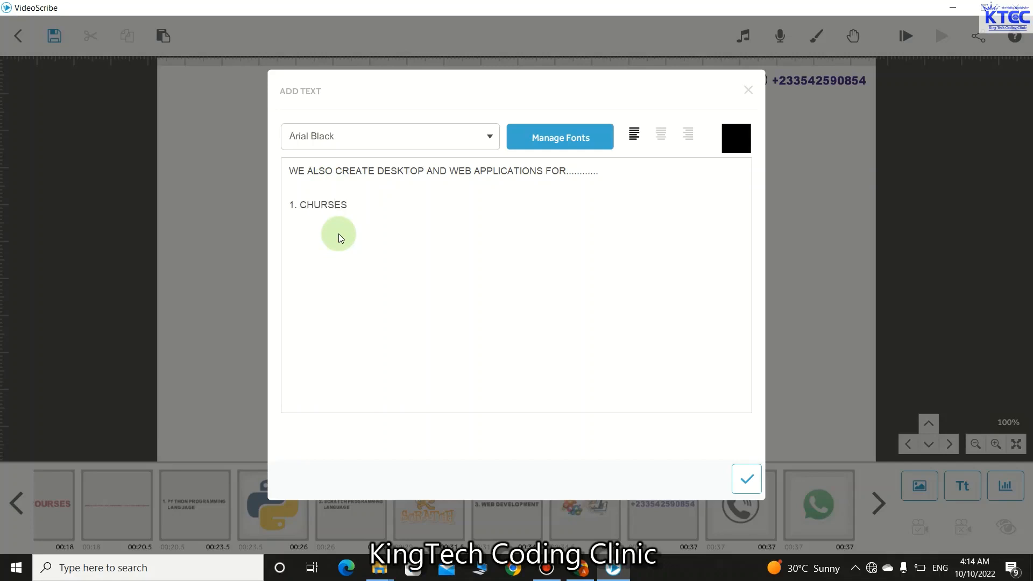
type("2")
type(". S")
type("3. SH")
type("OPS")
key("Return")
type("AND OTHERS")
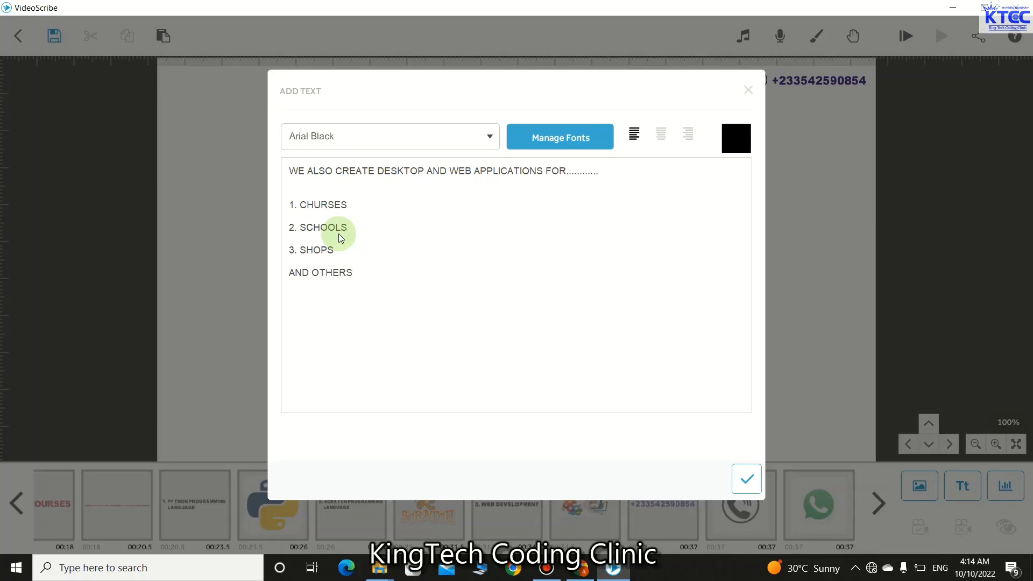
type(".........")
- Centre-align the text, colour it green #5fbb46, and place it on the canvas
left_click(663, 138)
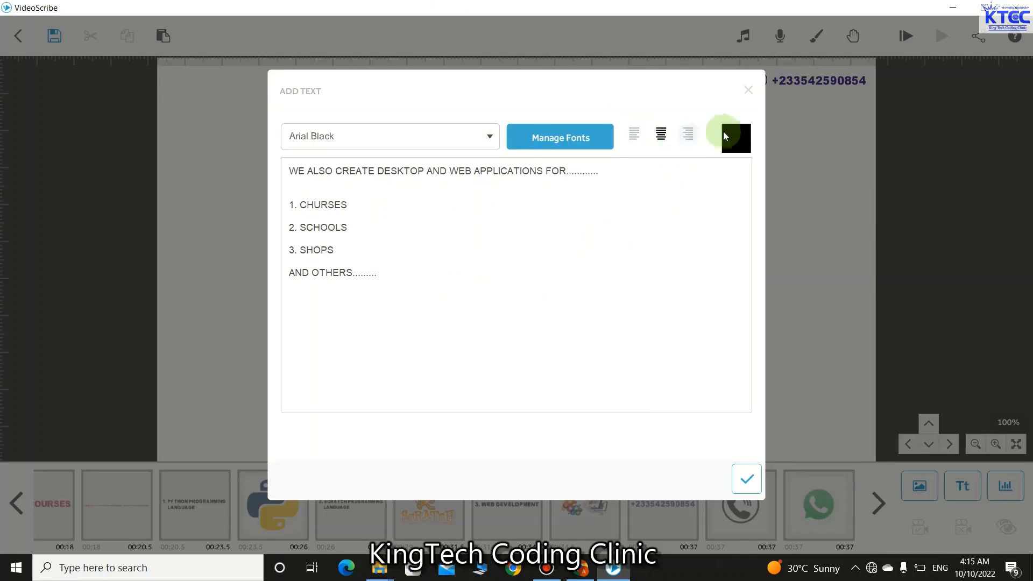
left_click(741, 135)
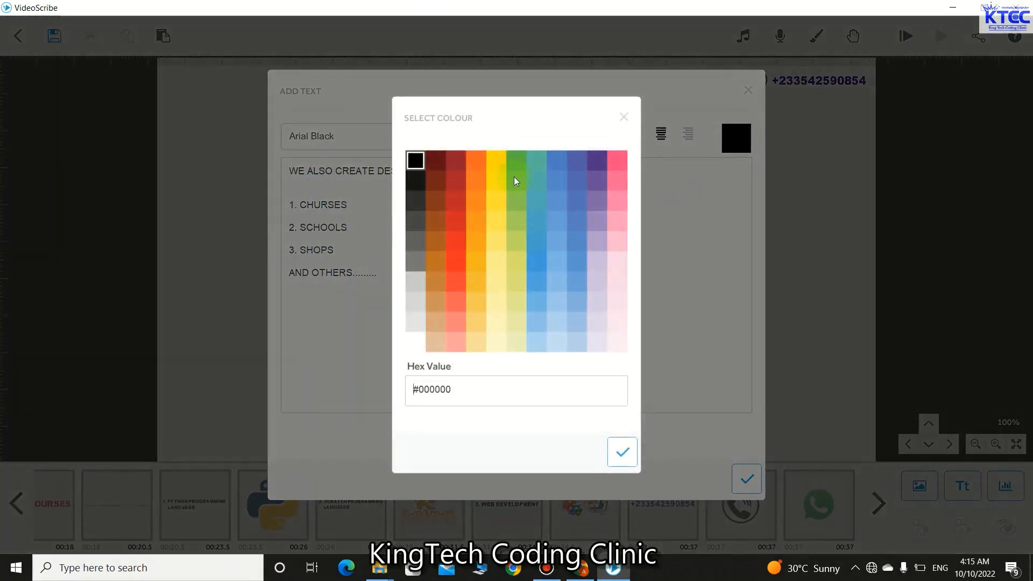
left_click(516, 160)
left_click(625, 455)
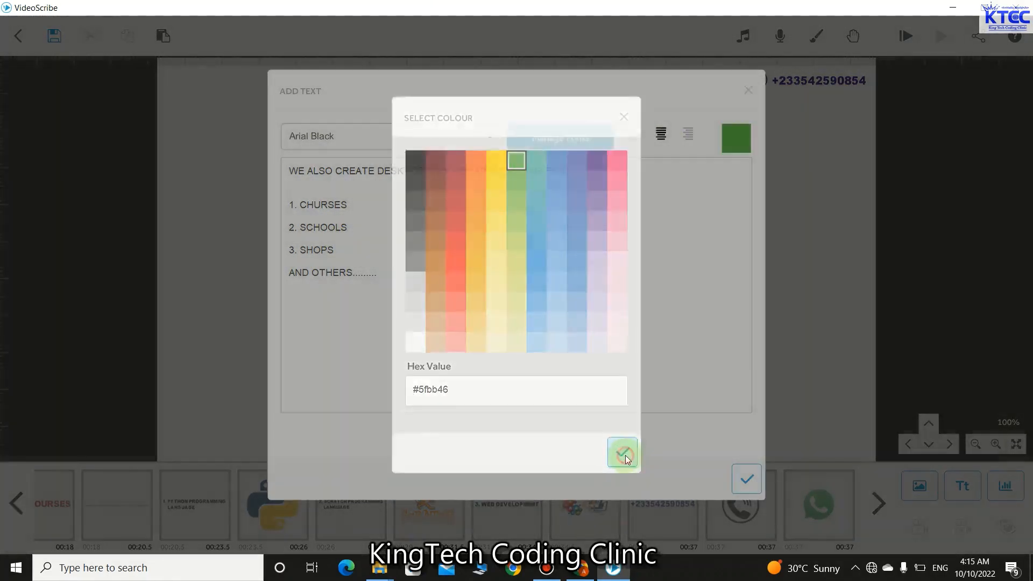
left_click(751, 482)
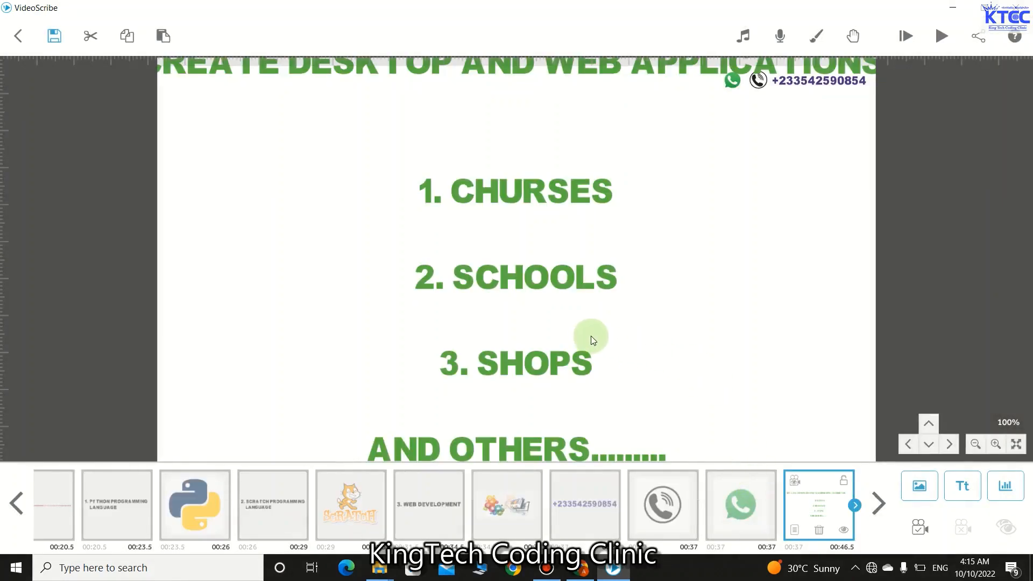
- Nudge the green text block down and right, then shrink it
left_click(591, 336)
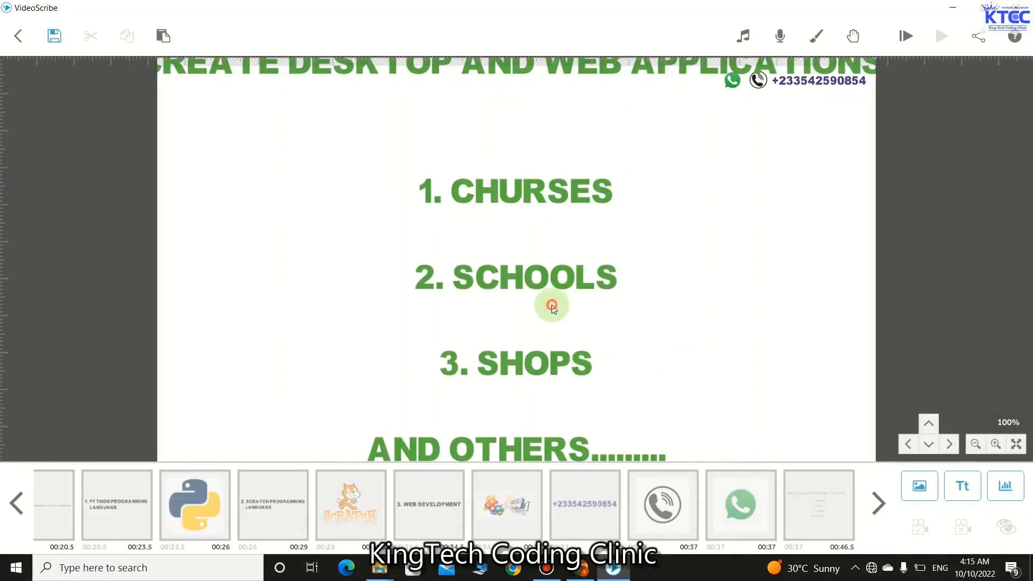
left_click(552, 307)
left_click(574, 333)
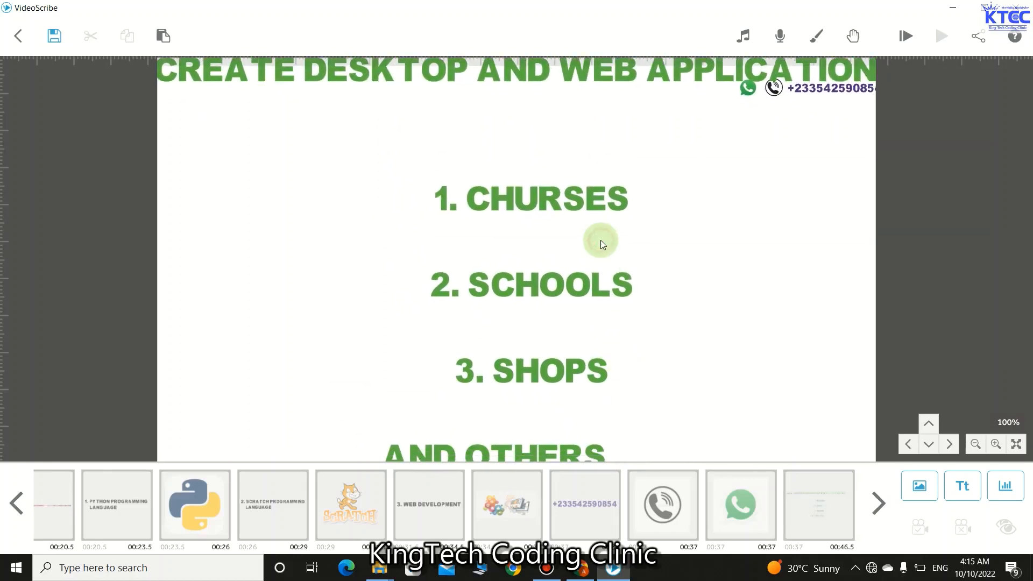
left_click_drag(583, 233, 583, 257)
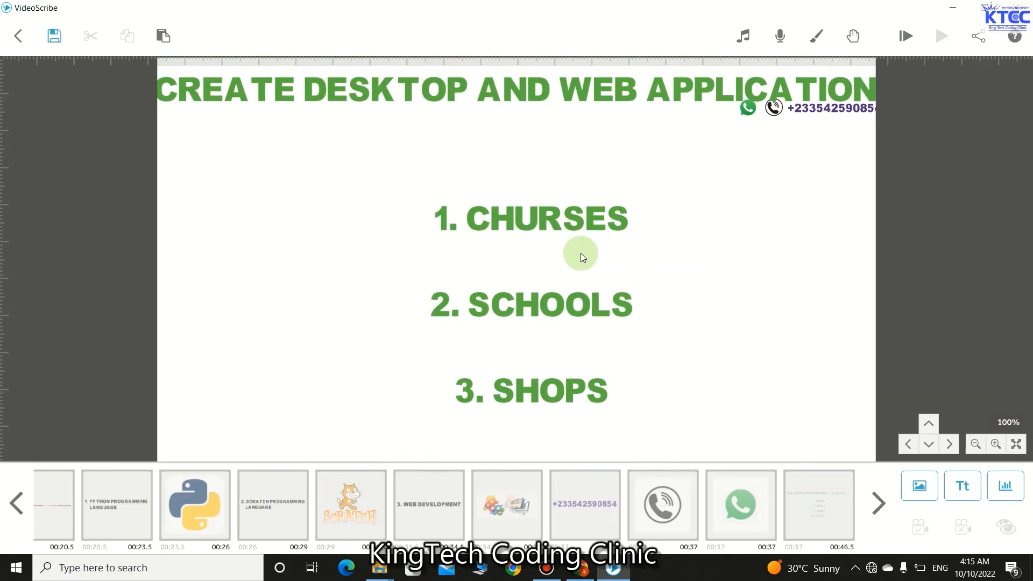
left_click(410, 108)
left_click_drag(413, 94, 422, 120)
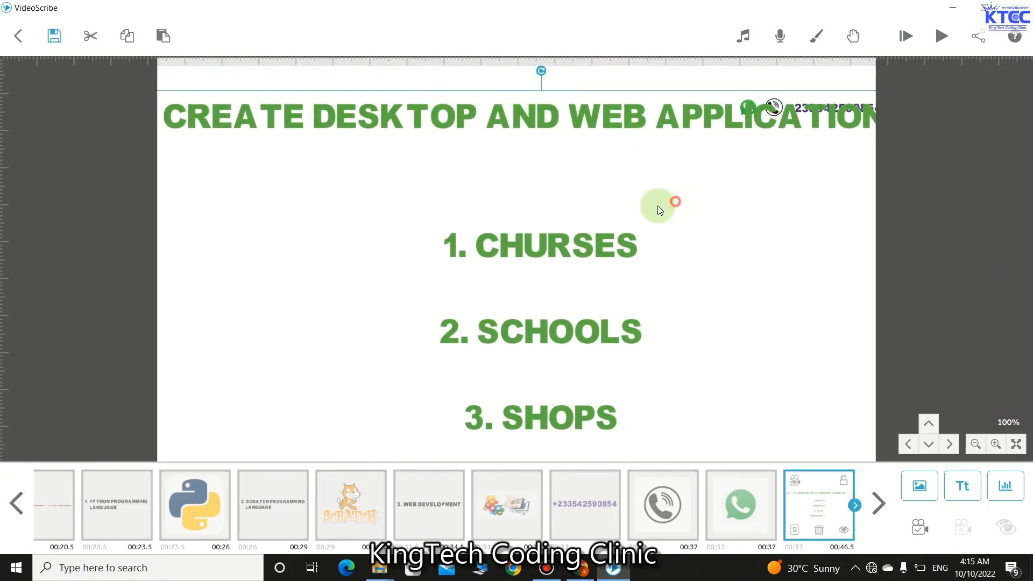
left_click_drag(657, 206, 444, 230)
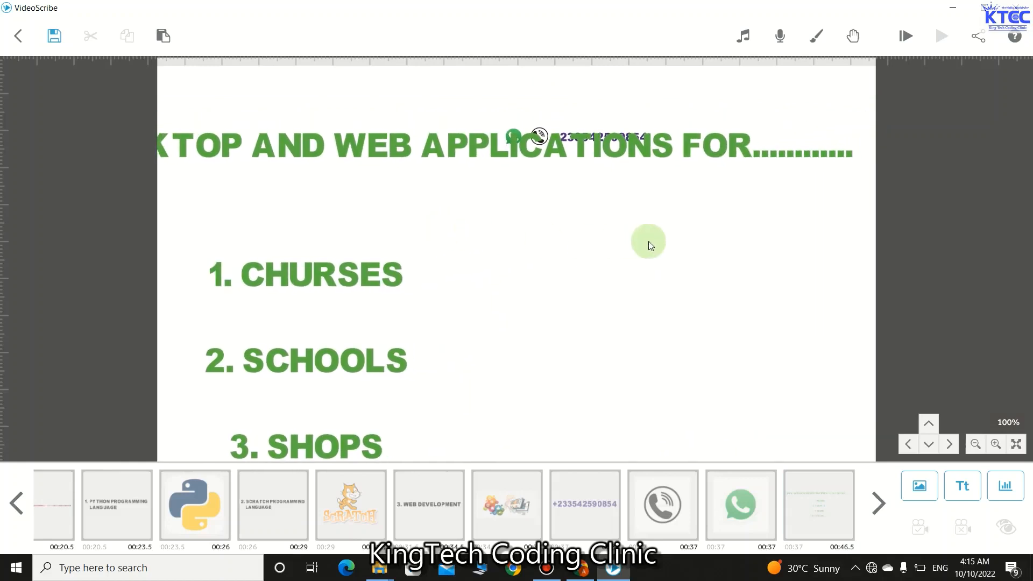
left_click(607, 152)
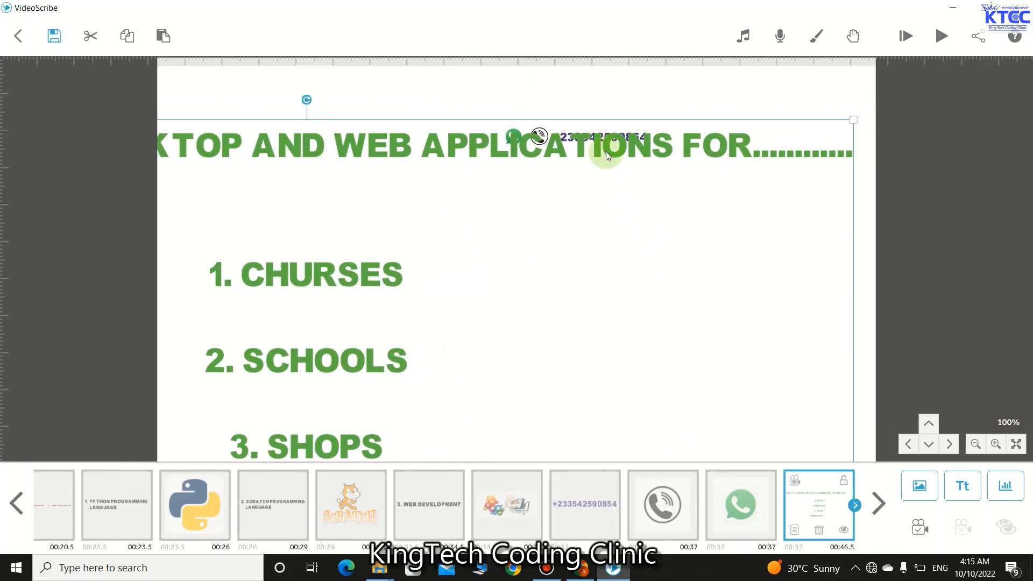
left_click_drag(854, 120, 572, 261)
- Line up the phone number, phone icon and WhatsApp icon in the top-right corner
left_click(603, 141)
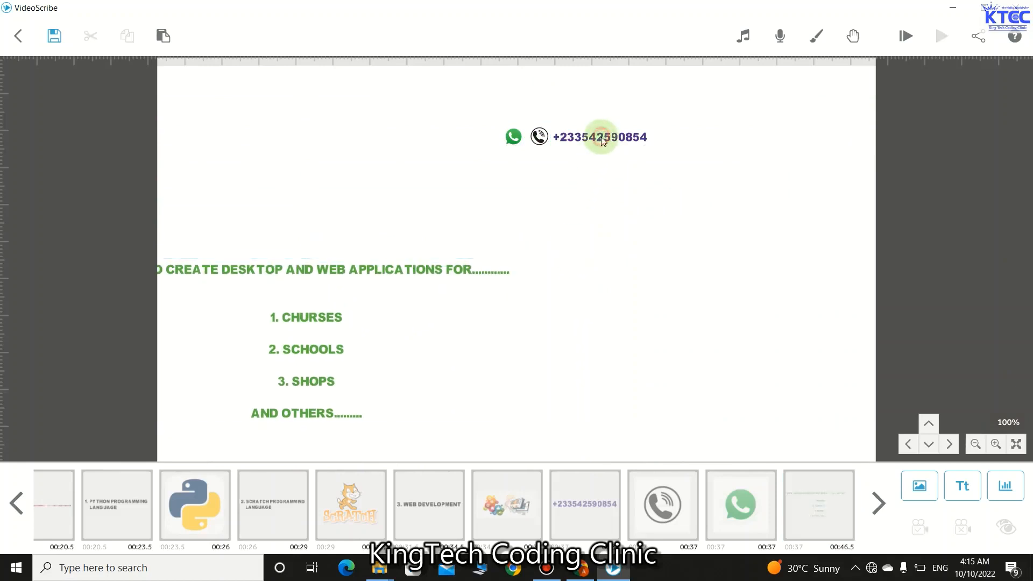
left_click_drag(599, 136, 842, 78)
left_click(603, 169)
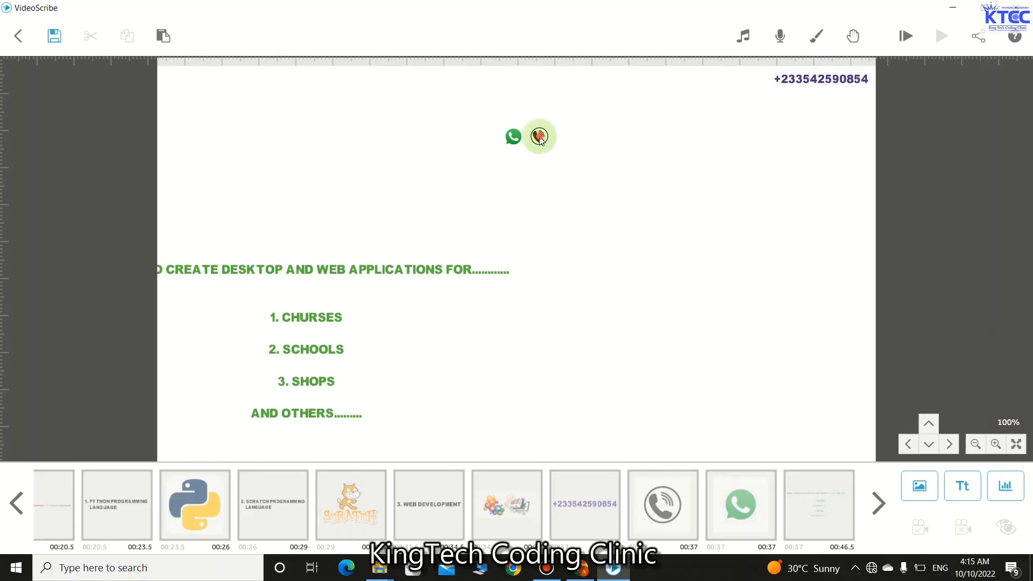
left_click_drag(539, 136, 757, 80)
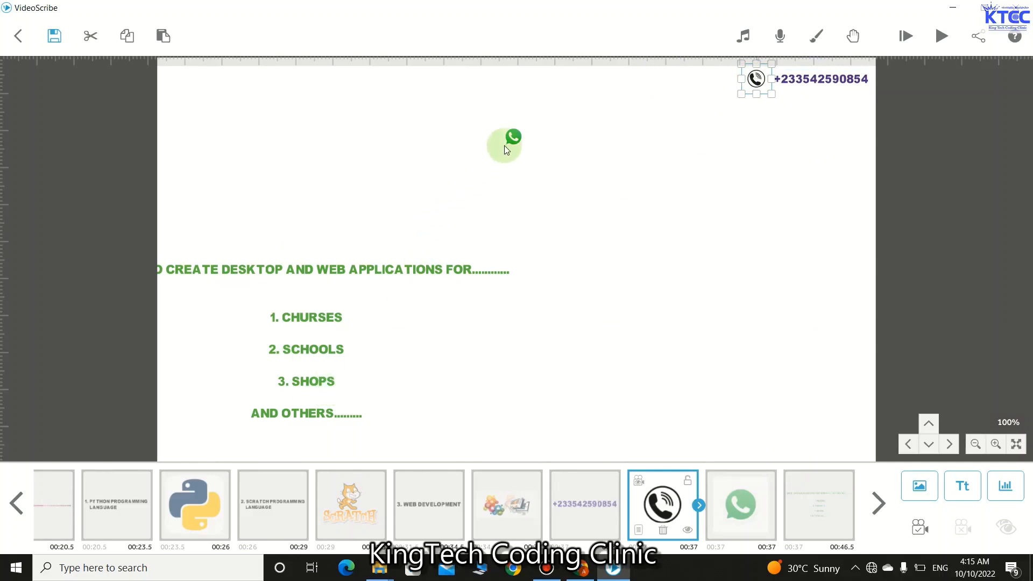
left_click_drag(505, 145, 694, 90)
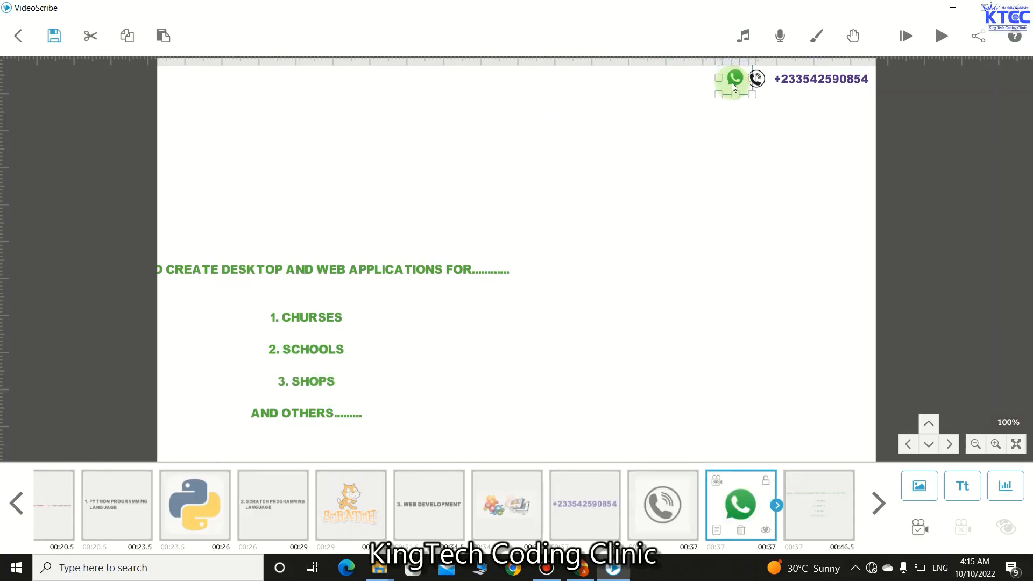
left_click(683, 186)
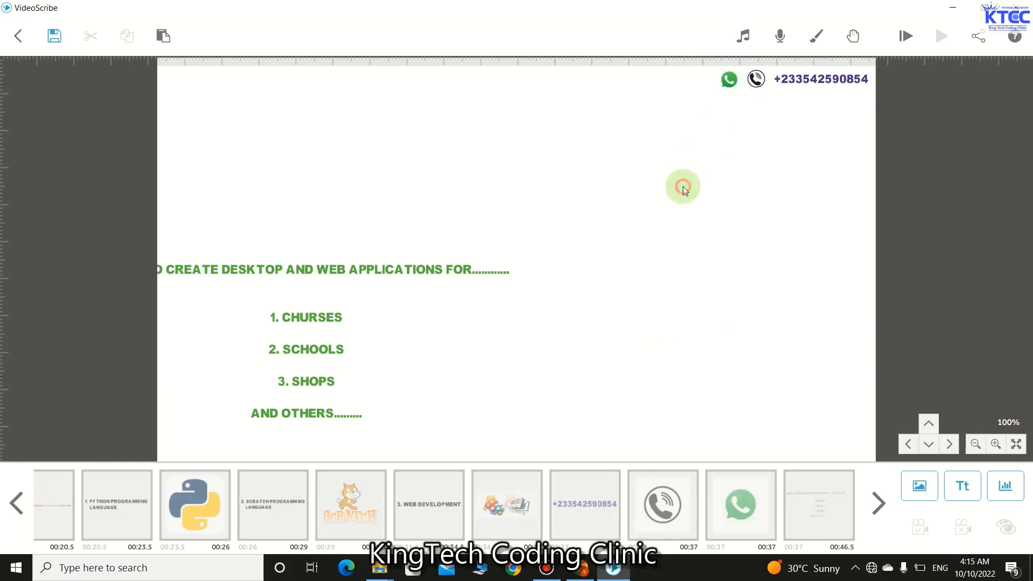
- Drag the green heading-and-list block up onto the page, level with the contact icons
left_click(318, 310)
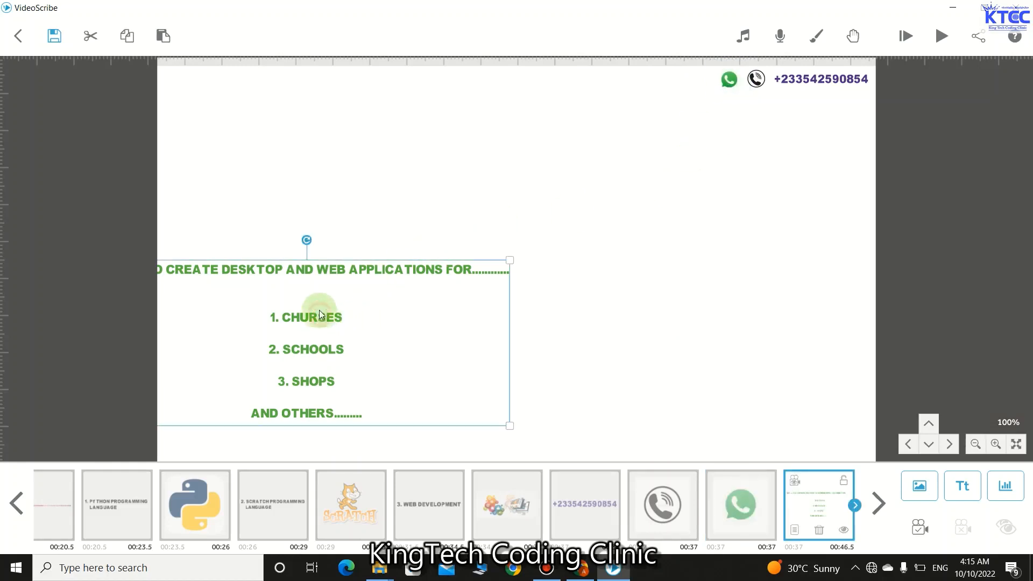
left_click_drag(353, 313, 405, 339)
left_click(633, 199)
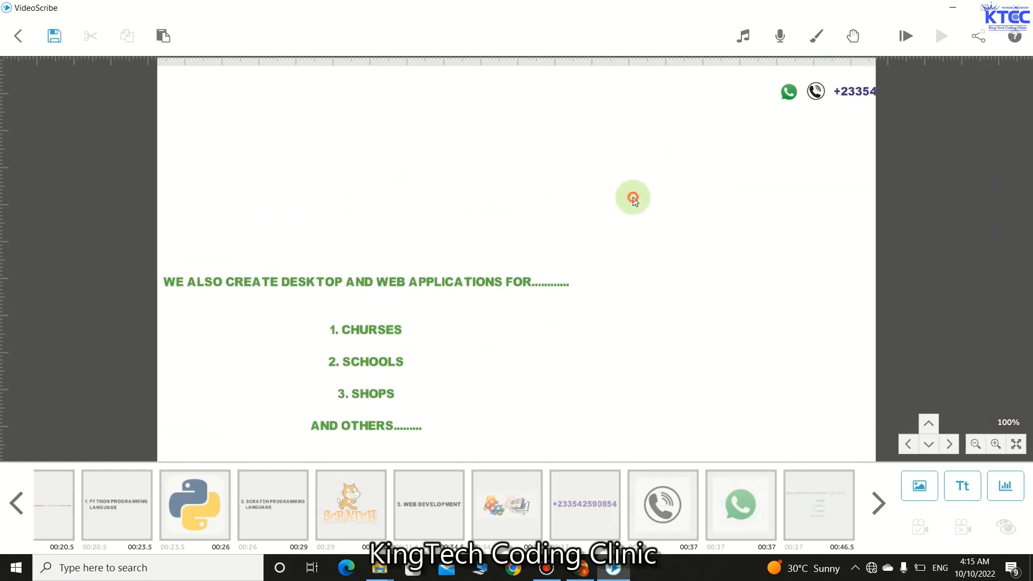
left_click_drag(797, 93, 732, 132)
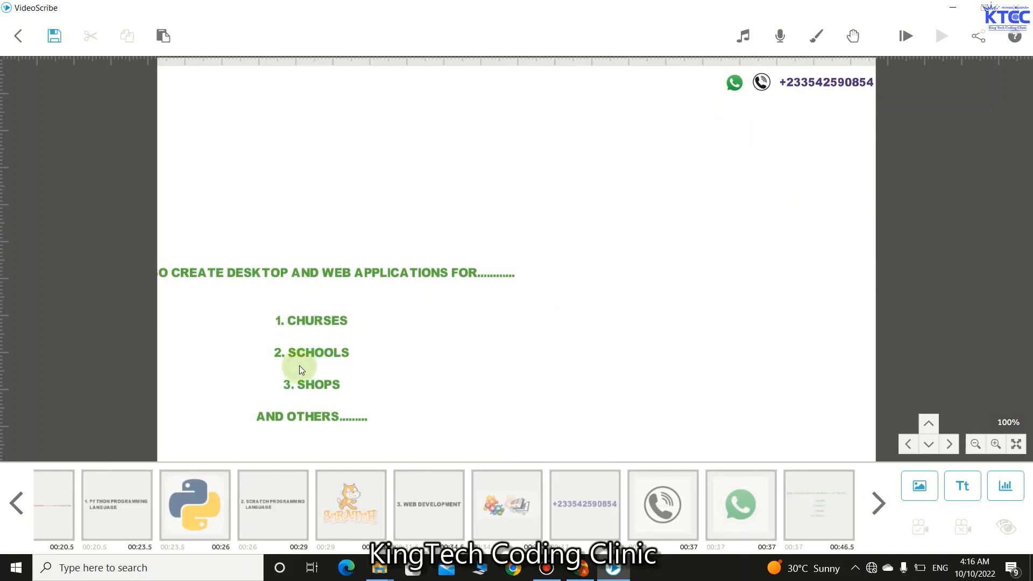
left_click(321, 308)
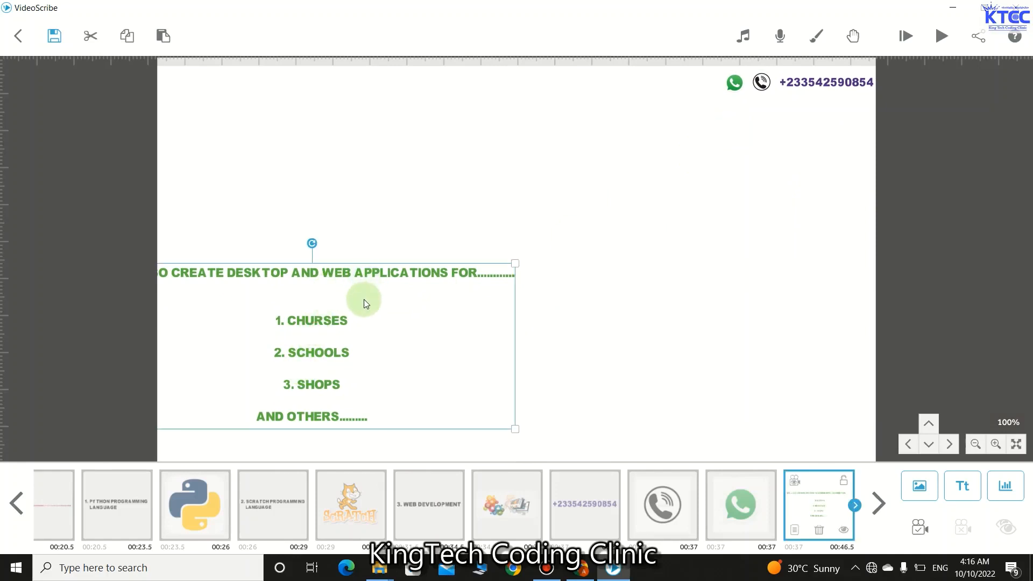
mouse_move(364, 299)
left_mouse_down()
mouse_move(407, 289)
mouse_move(370, 308)
left_mouse_up()
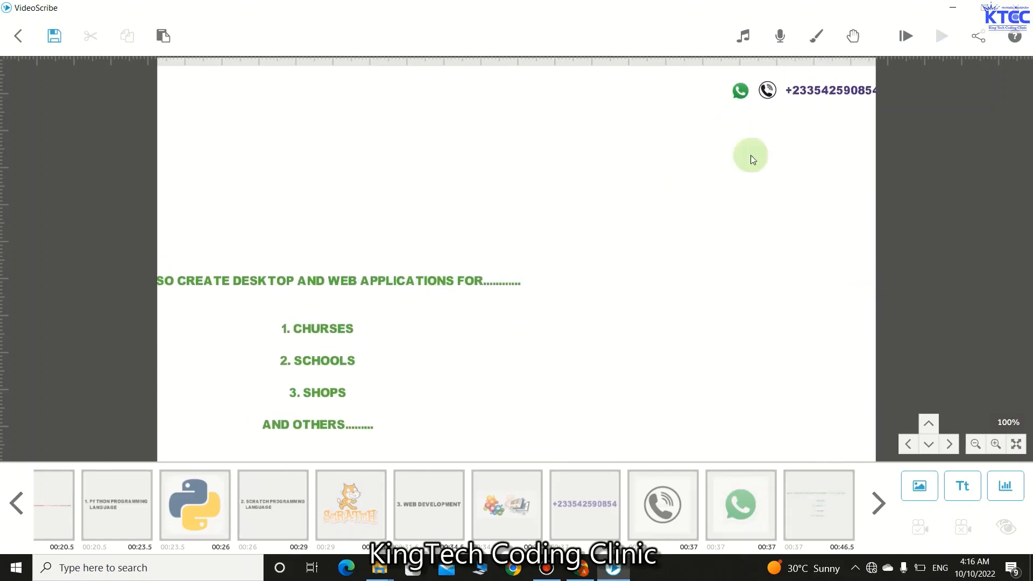
left_click_drag(620, 219, 581, 230)
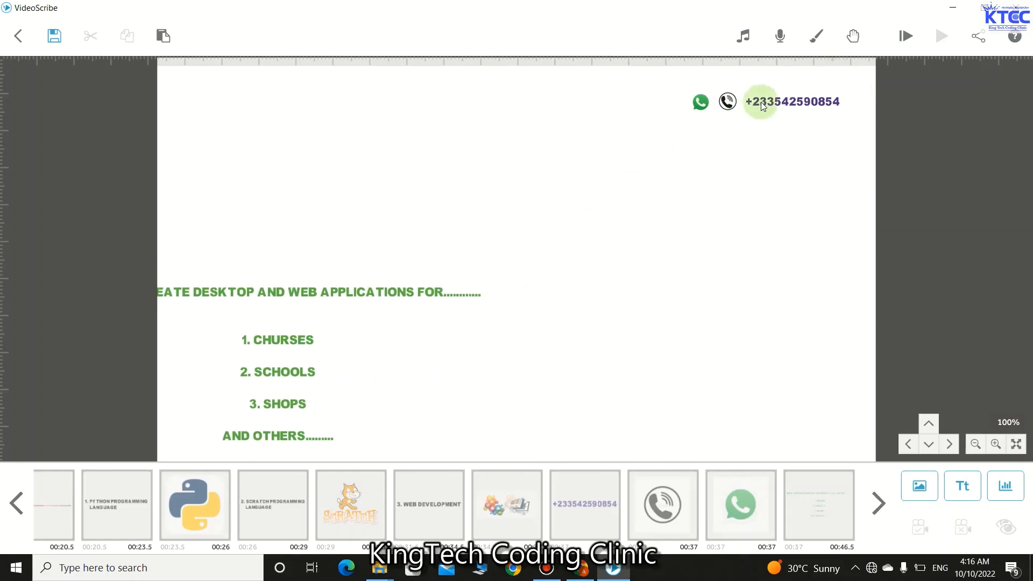
left_click(355, 291)
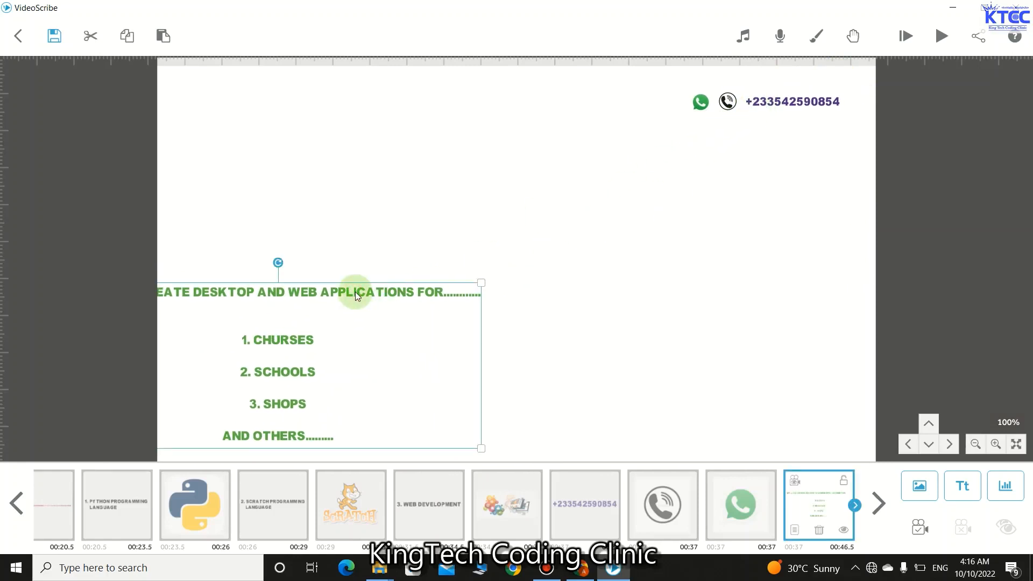
left_click_drag(355, 292, 534, 116)
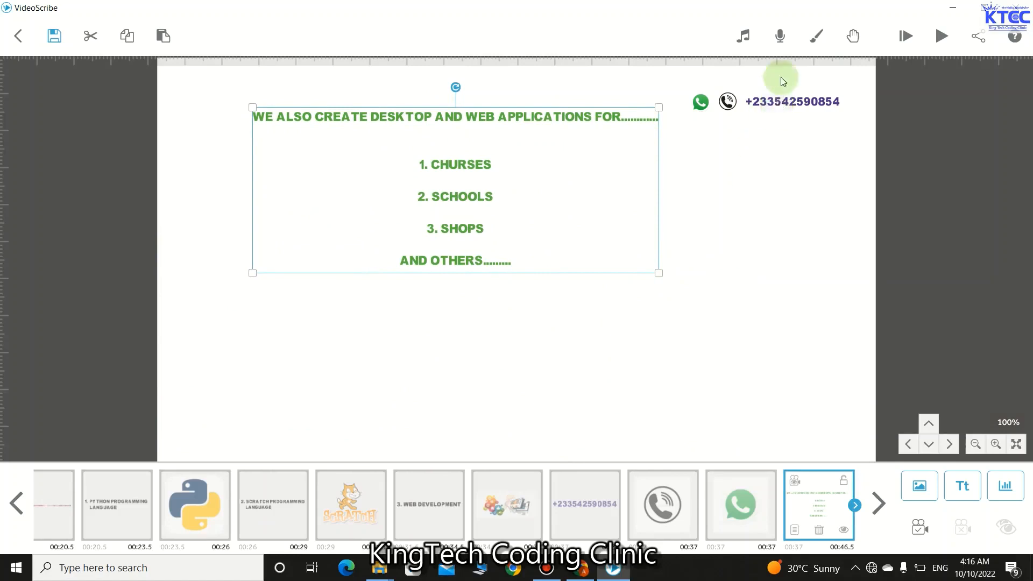
left_click(560, 334)
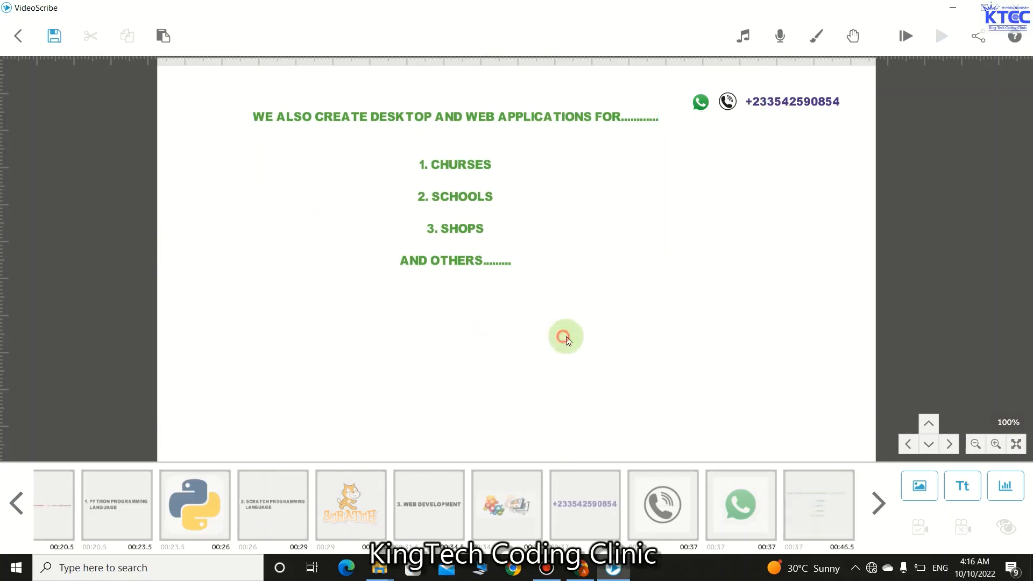
- Enlarge the green text block with its corner handle
left_click_drag(565, 339, 589, 315)
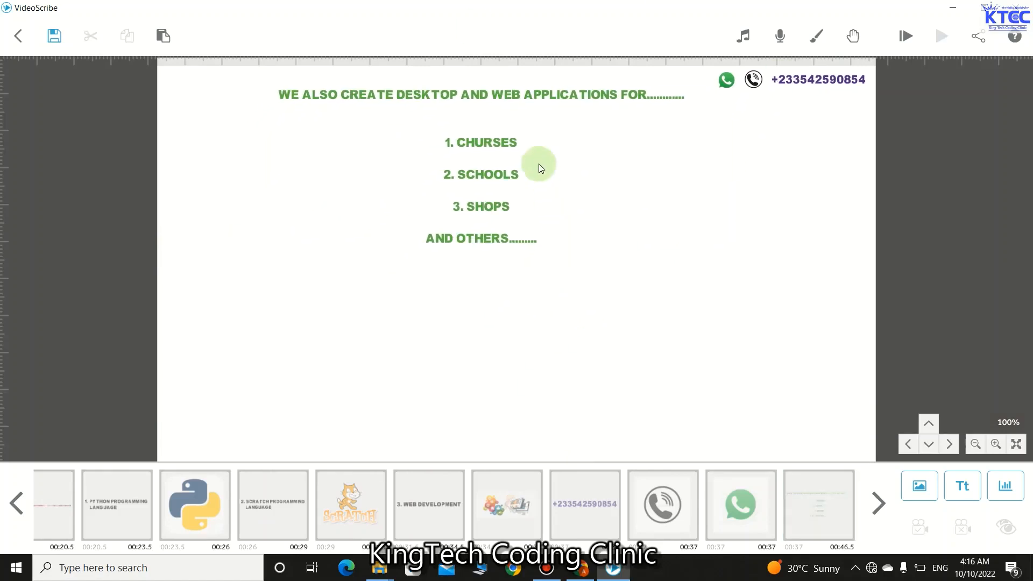
left_click(514, 92)
left_click_drag(683, 254, 550, 256)
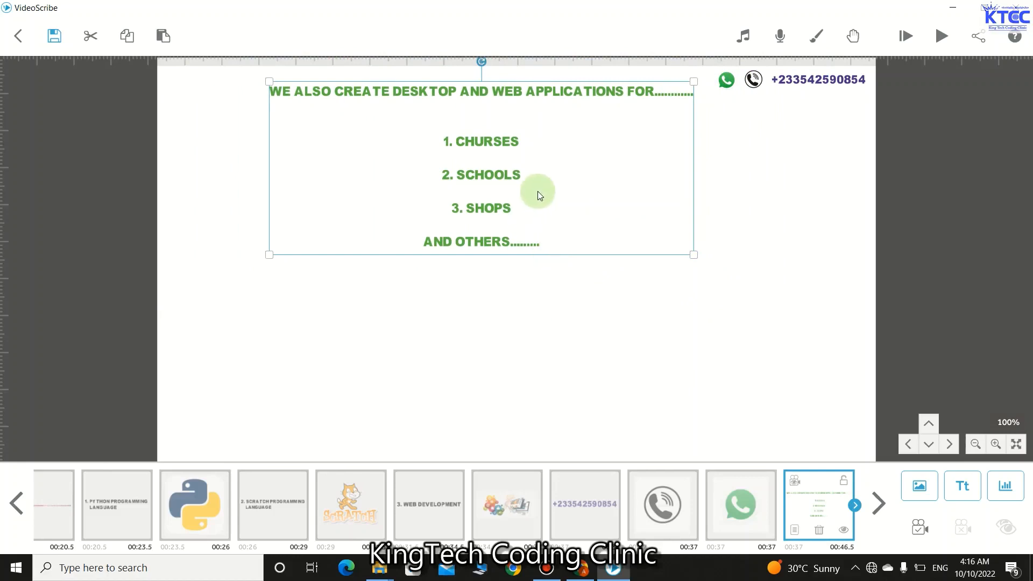
left_click_drag(538, 192, 498, 215)
left_click(520, 186)
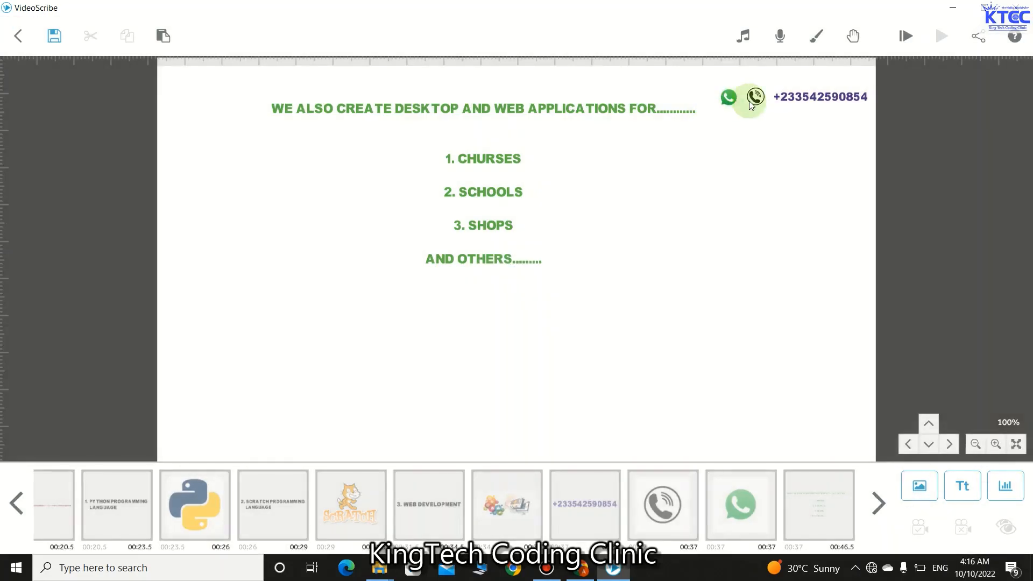
left_click_drag(617, 186, 622, 174)
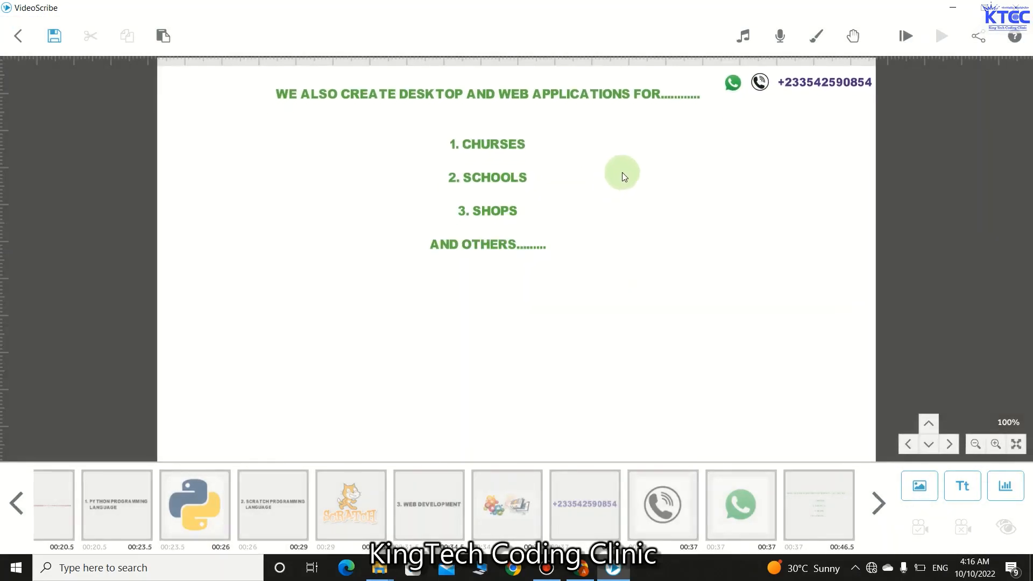
- Move the text block down the page and enlarge it further
left_click(523, 184)
mouse_move(492, 168)
left_mouse_down()
mouse_move(493, 185)
mouse_move(493, 166)
left_mouse_up()
left_click(490, 170)
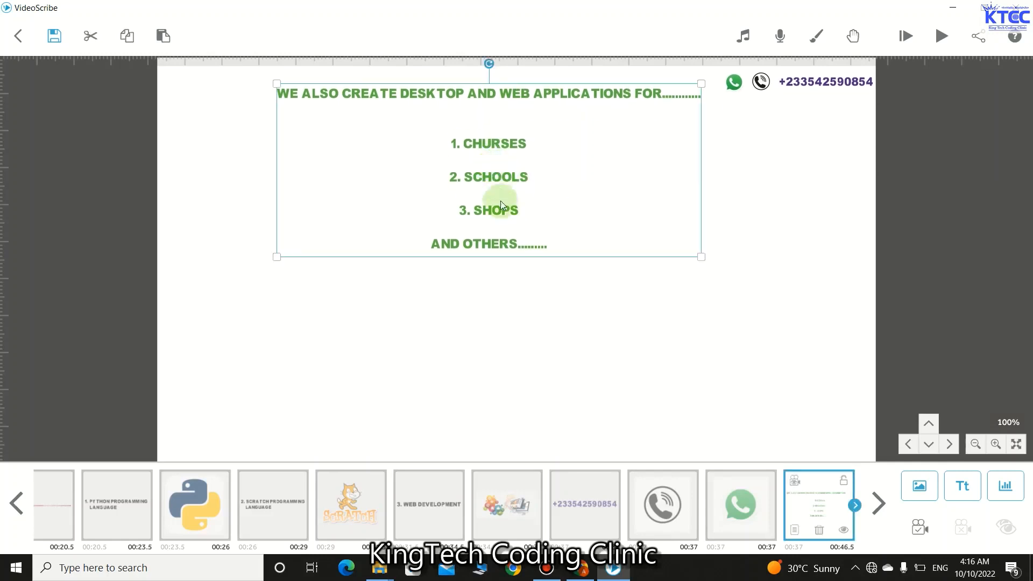
left_click(532, 178)
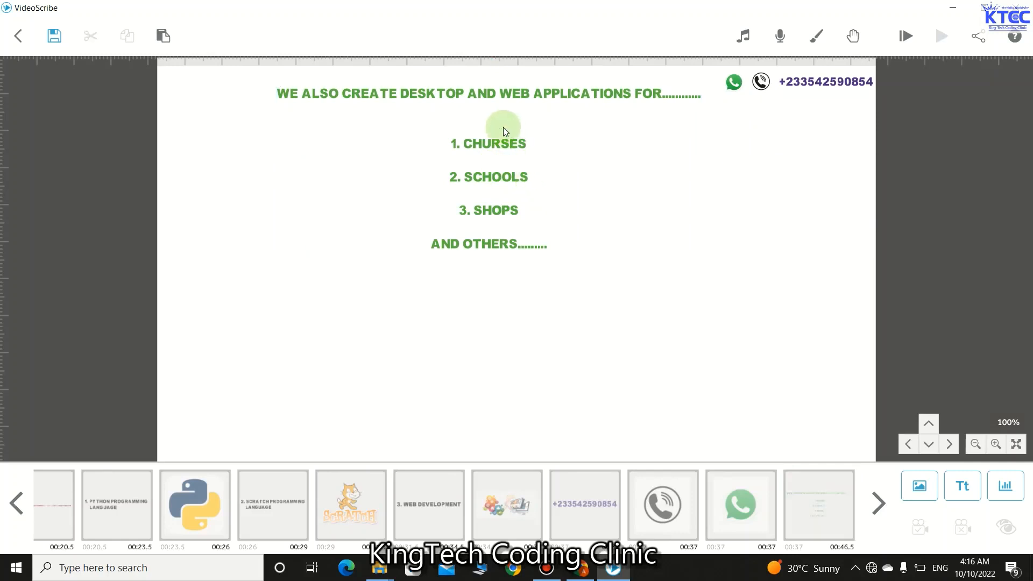
left_click(493, 97)
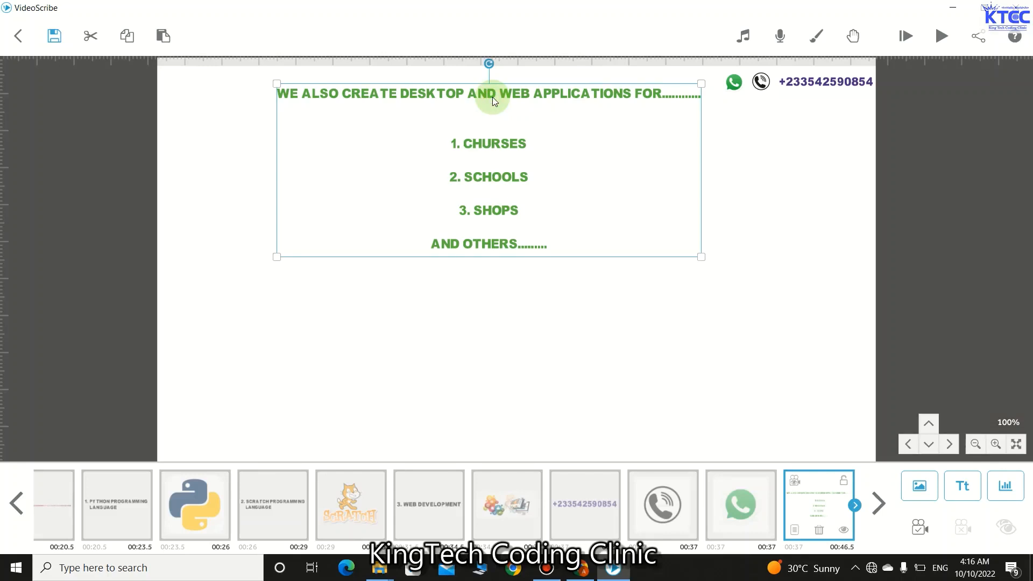
left_click_drag(492, 97, 499, 146)
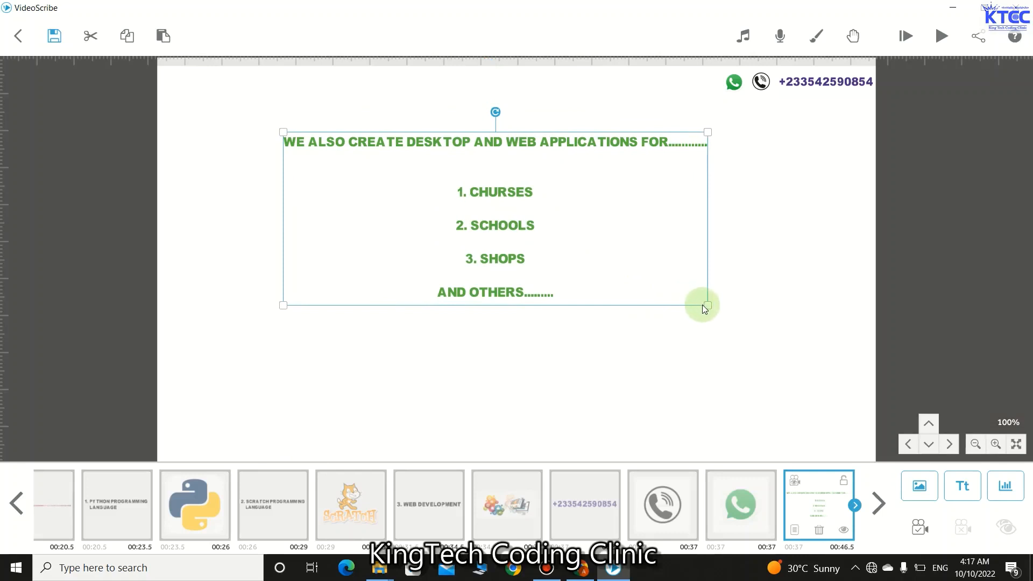
left_click_drag(711, 307, 741, 331)
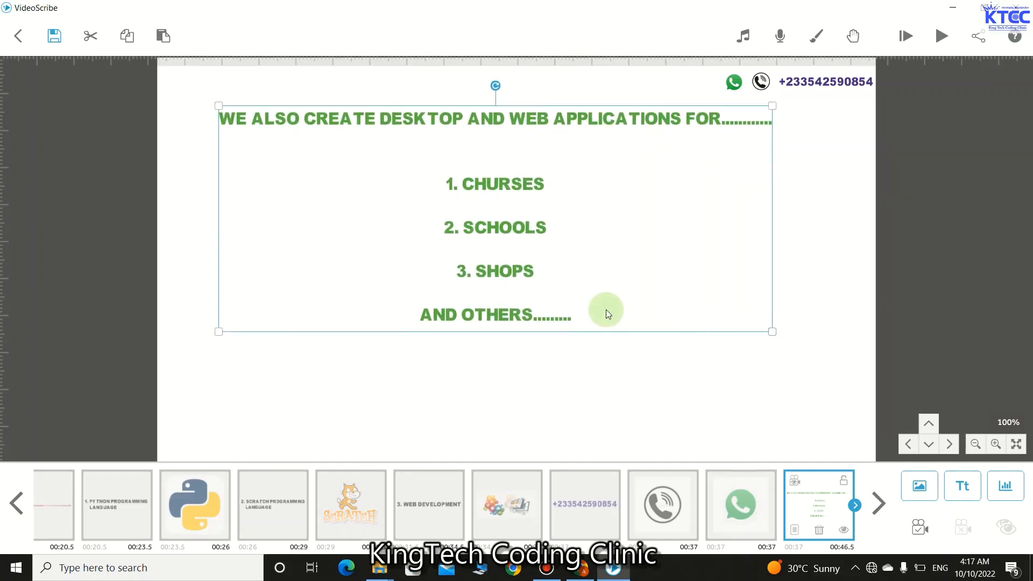
left_click(543, 287)
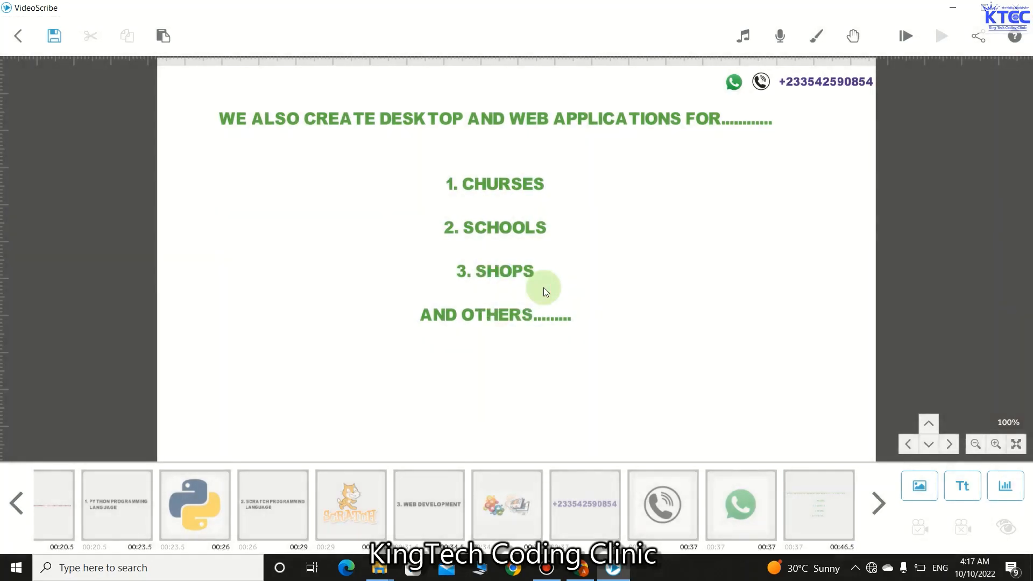
- Delete the CHURSES, SCHOOLS, SHOPS and AND OTHERS lines, keeping only the 'WE ALSO CREATE…' heading
double_click(511, 241)
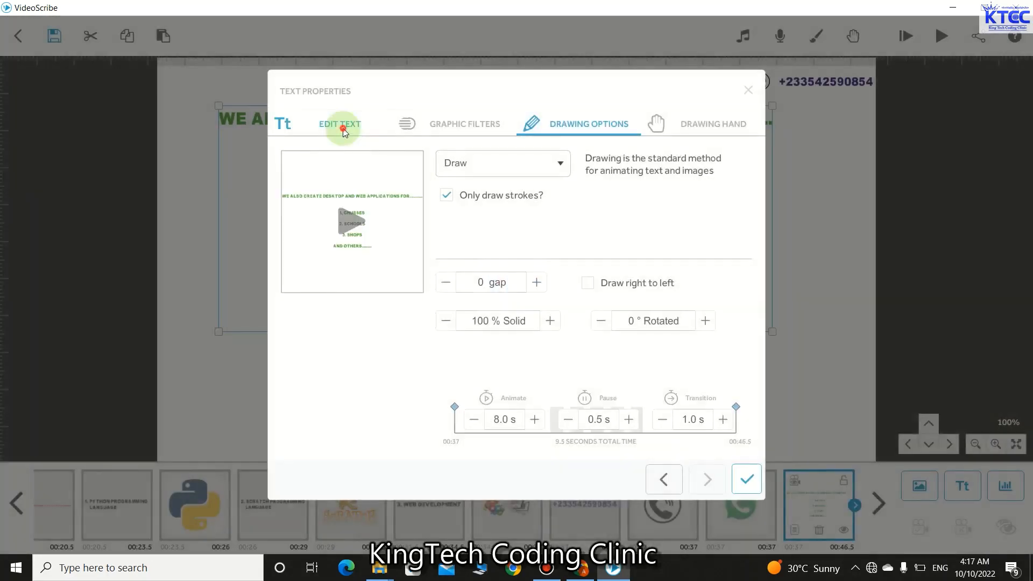
left_click(342, 126)
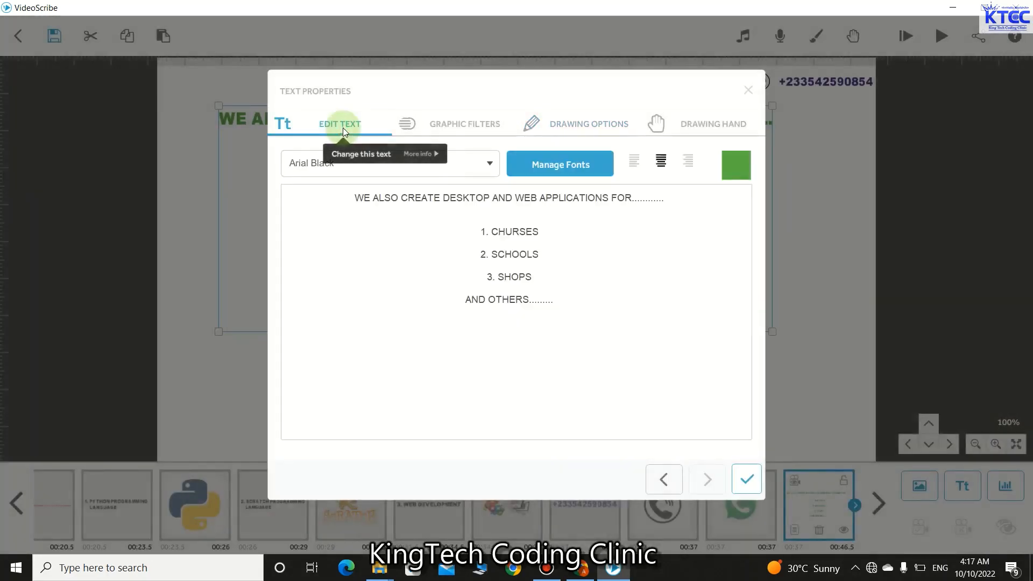
left_click(486, 279)
key("BackSpace")
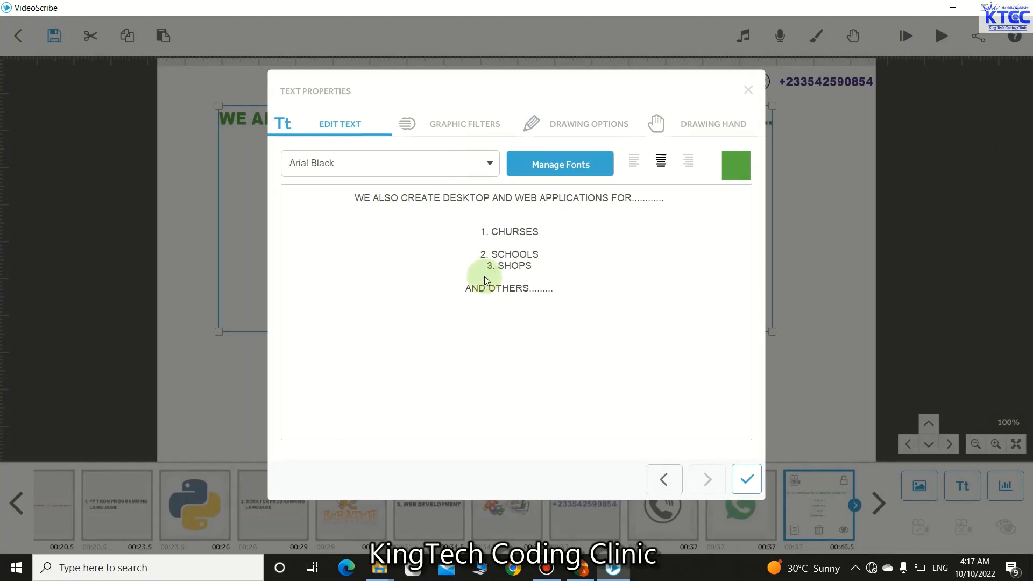
key("BackSpace")
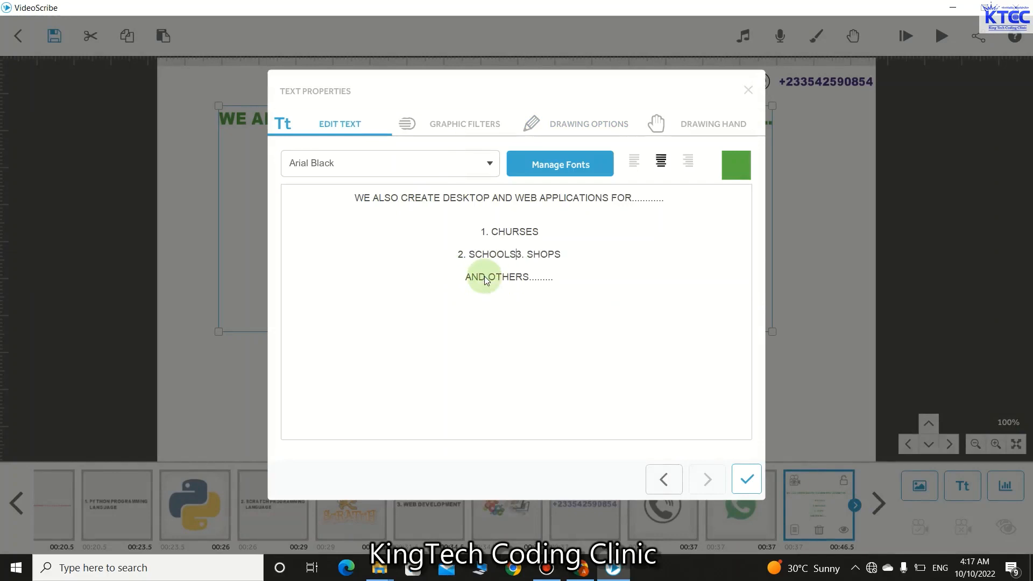
key("Return")
key("Return")
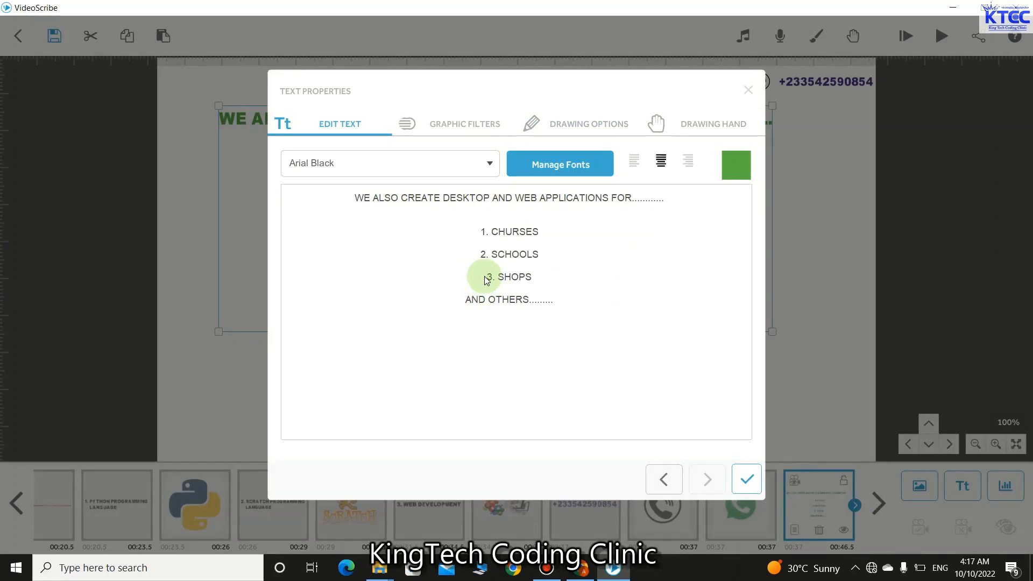
left_click(563, 303)
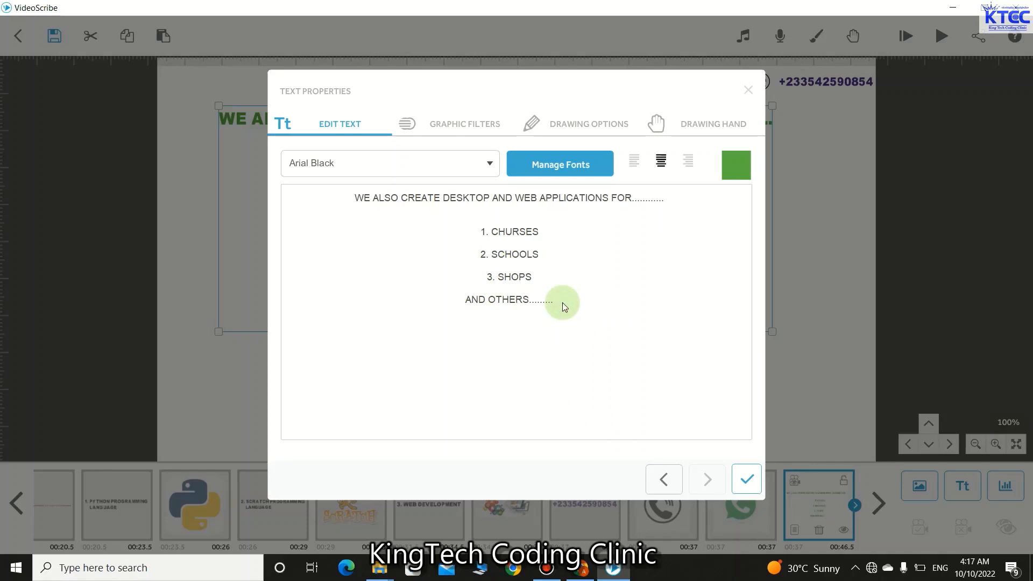
key("BackSpace")
key("BackSpace")
key("BackSpace")
key("BackSpace")
key("BackSpace")
key("BackSpace")
key("BackSpace")
key("BackSpace")
key("BackSpace")
key("BackSpace")
key("BackSpace")
key("BackSpace")
key("BackSpace")
key("BackSpace")
key("BackSpace")
key("BackSpace")
key("BackSpace")
key("BackSpace")
key("BackSpace")
key("BackSpace")
key("BackSpace")
key("BackSpace")
key("BackSpace")
key("BackSpace")
key("BackSpace")
key("BackSpace")
key("BackSpace")
key("BackSpace")
key("BackSpace")
key("BackSpace")
key("BackSpace")
key("BackSpace")
key("BackSpace")
key("BackSpace")
key("BackSpace")
key("BackSpace")
key("BackSpace")
key("BackSpace")
key("BackSpace")
key("BackSpace")
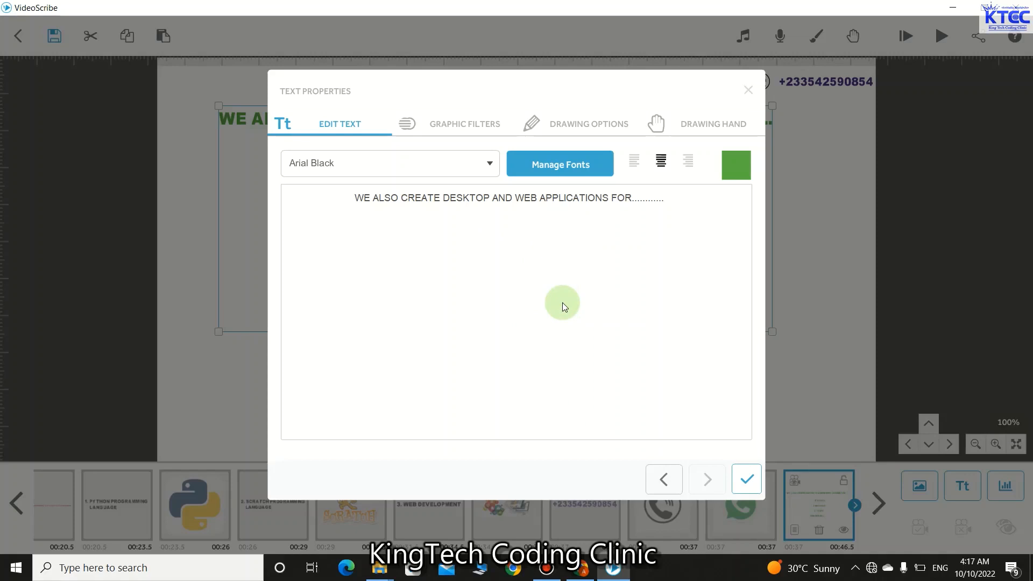
- Apply the heading-only text, widen it slightly and move it to the page top
left_click(744, 481)
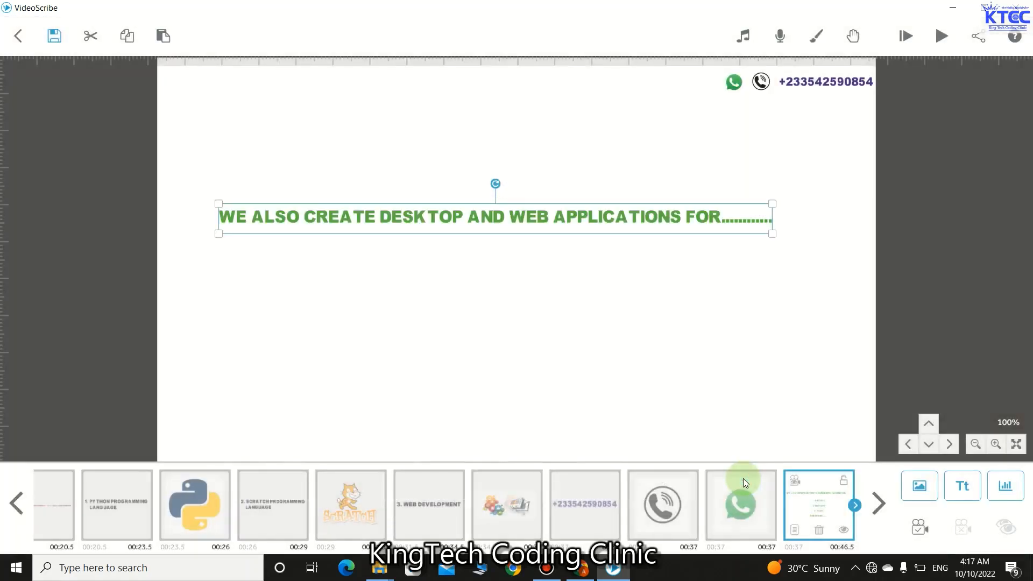
left_click_drag(770, 234, 776, 234)
left_click_drag(564, 214, 561, 120)
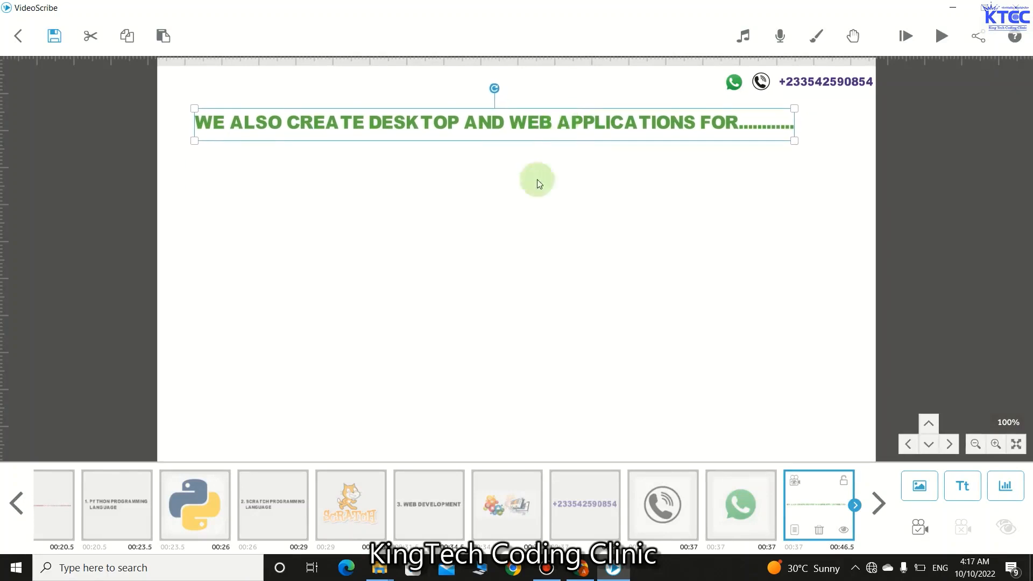
left_click(509, 260)
left_click(524, 125)
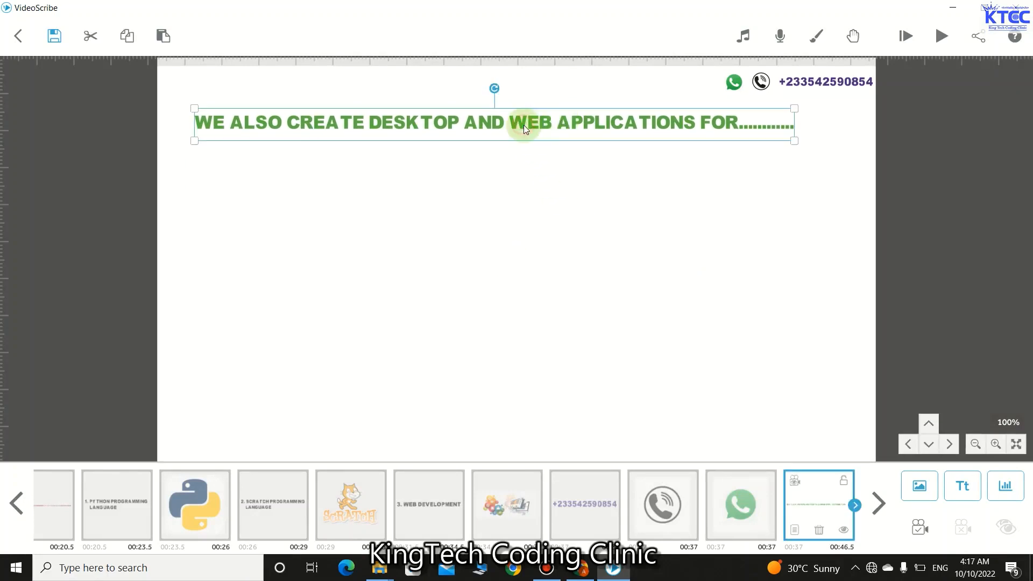
- Set the heading's animate time to 3.5 s and transition to 0.5 s
left_click(795, 532)
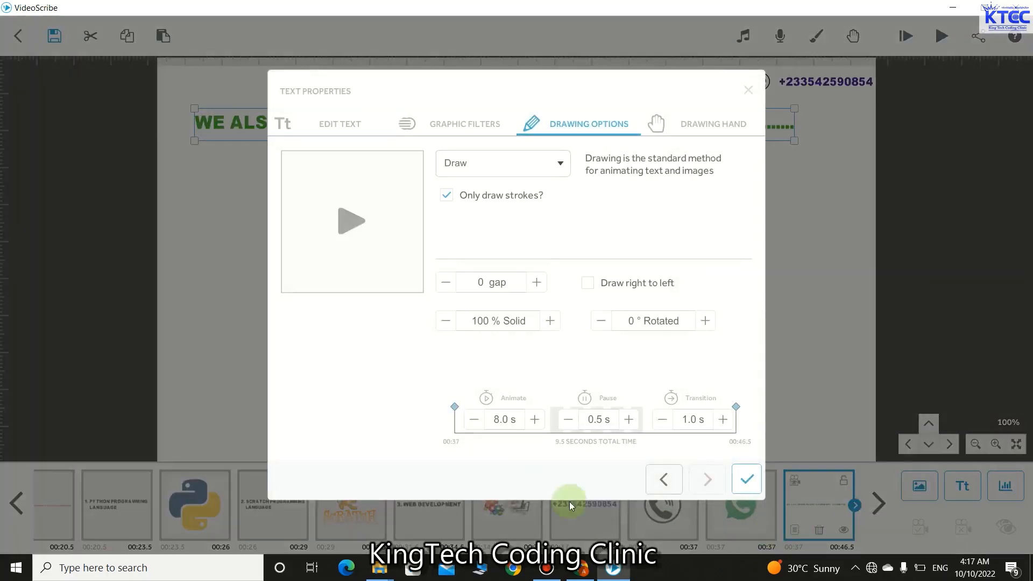
left_click(474, 419)
left_click(475, 419)
left_click(475, 419)
left_click(475, 419)
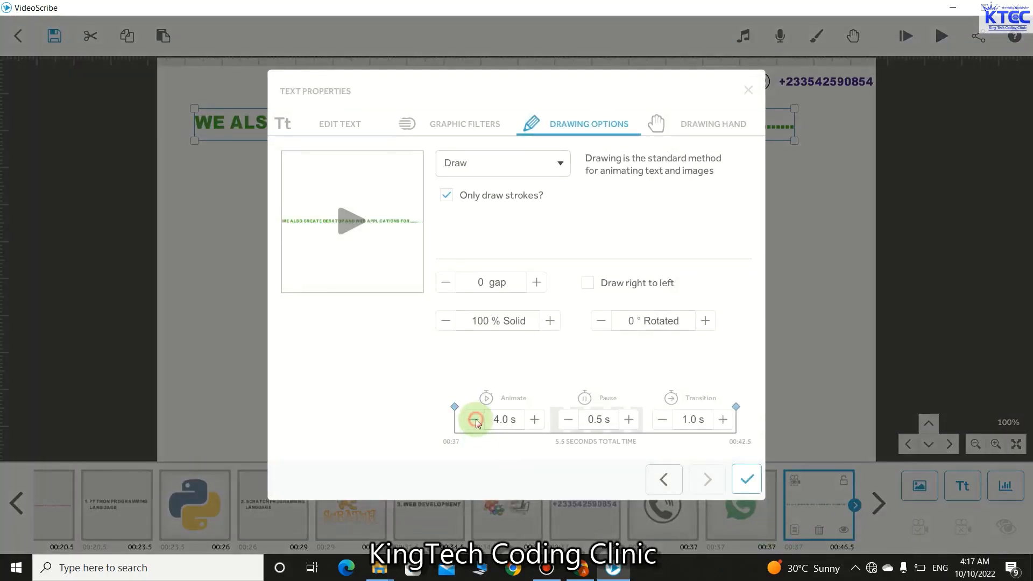
left_click(474, 419)
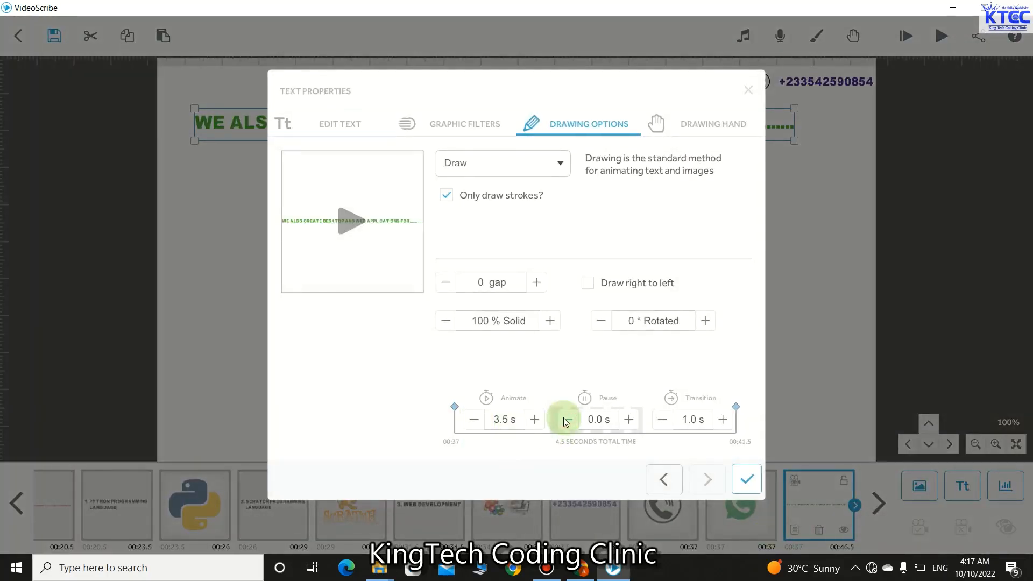
left_click(662, 419)
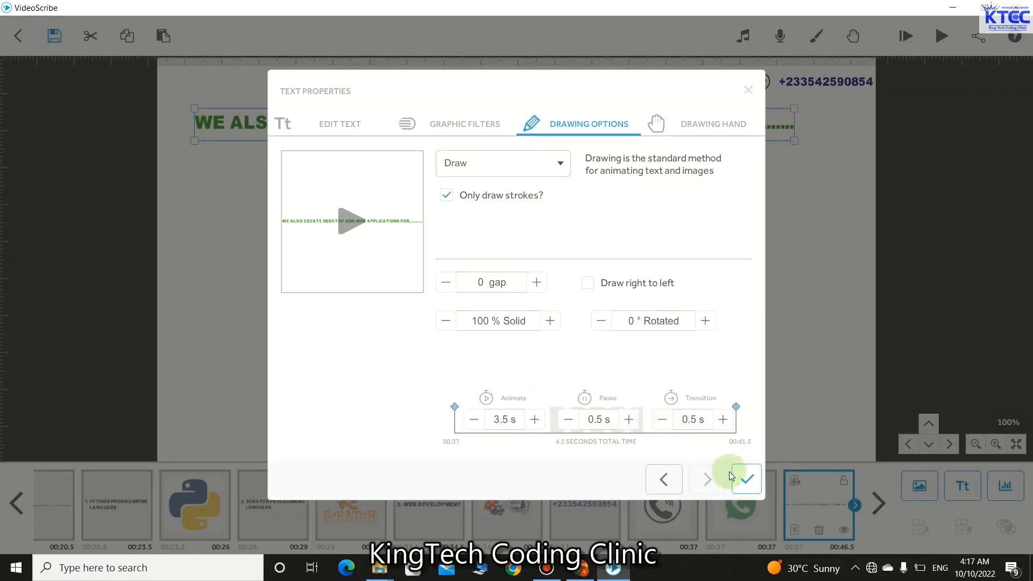
left_click(737, 476)
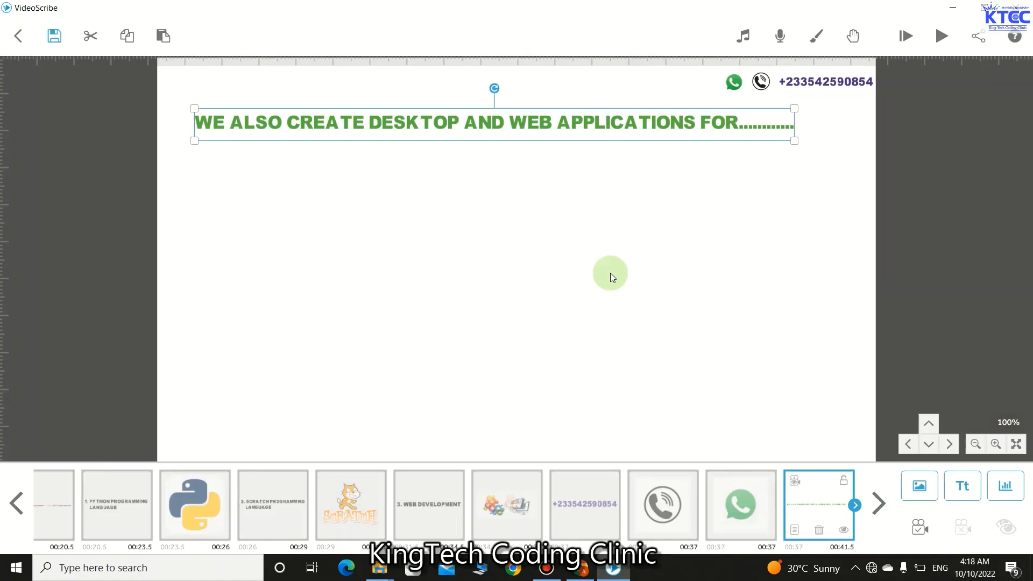
left_click(521, 242)
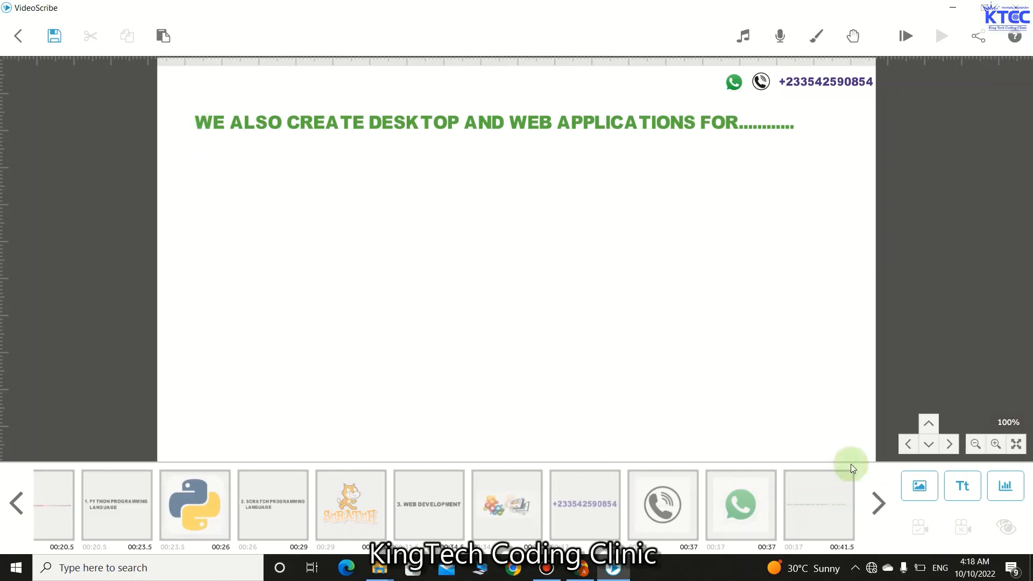
- Add the black text '1. RELIGIOUS ORGANIZATIONS' and position it just below the green heading
left_click(960, 488)
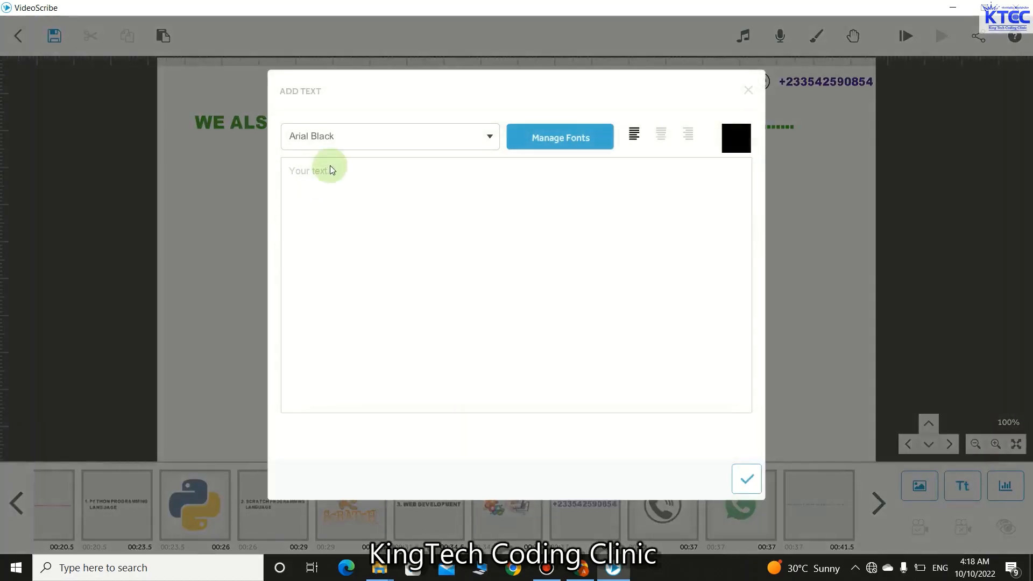
type("1. CHURS")
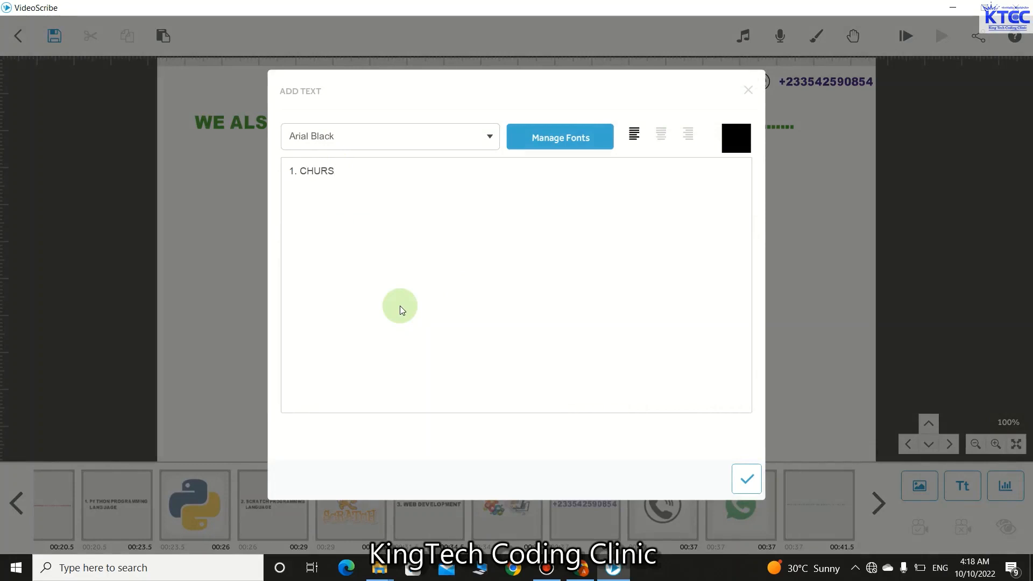
key("BackSpace")
type("CHES")
key("BackSpace")
key("BackSpace")
key("BackSpace")
key("BackSpace")
key("BackSpace")
key("BackSpace")
key("BackSpace")
key("BackSpace")
type("RELIGIOUS ORGANIZATIONS")
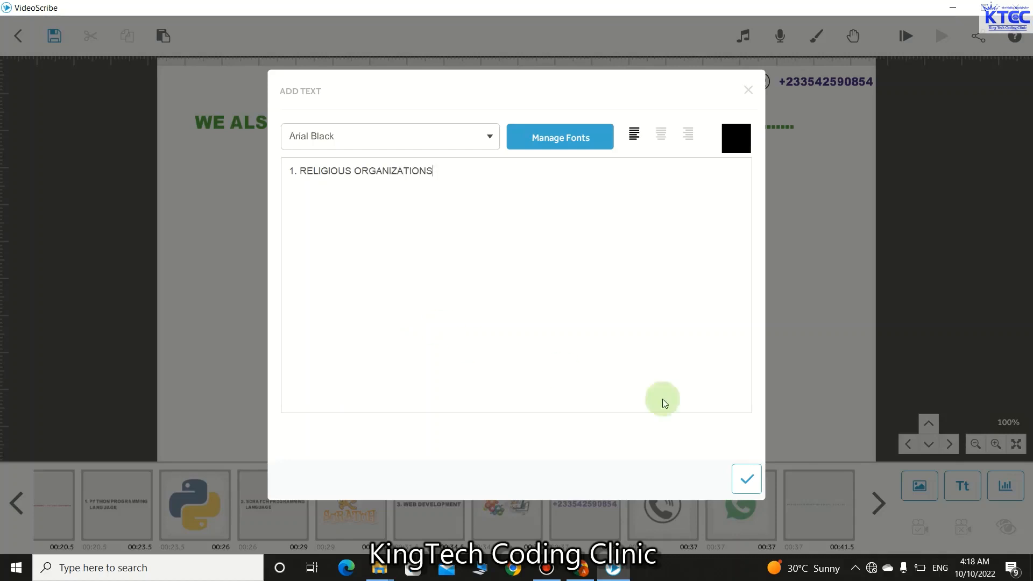
left_click(757, 479)
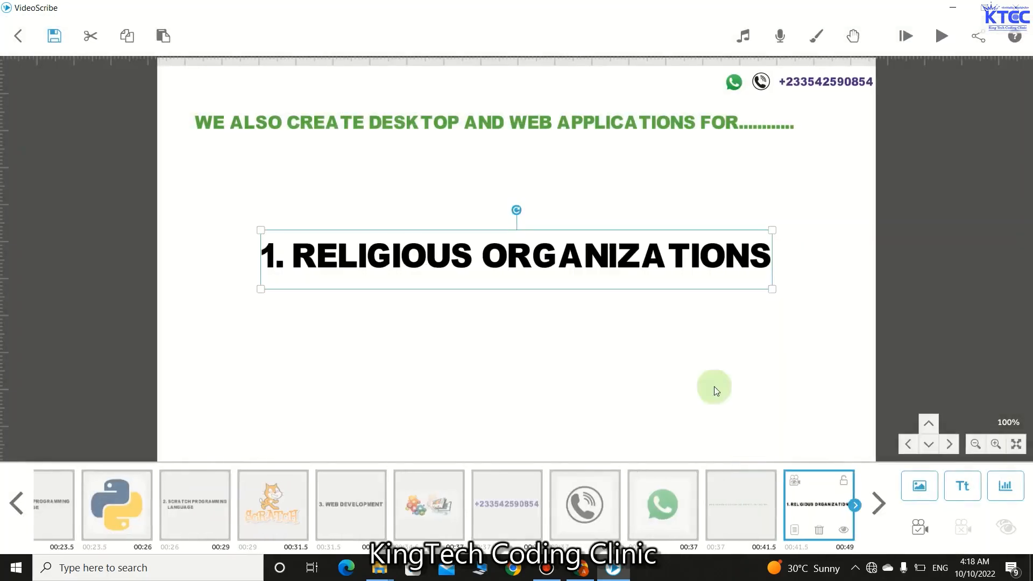
left_click_drag(476, 253, 460, 185)
mouse_move(456, 180)
left_mouse_down()
mouse_move(448, 177)
mouse_move(450, 189)
left_mouse_up()
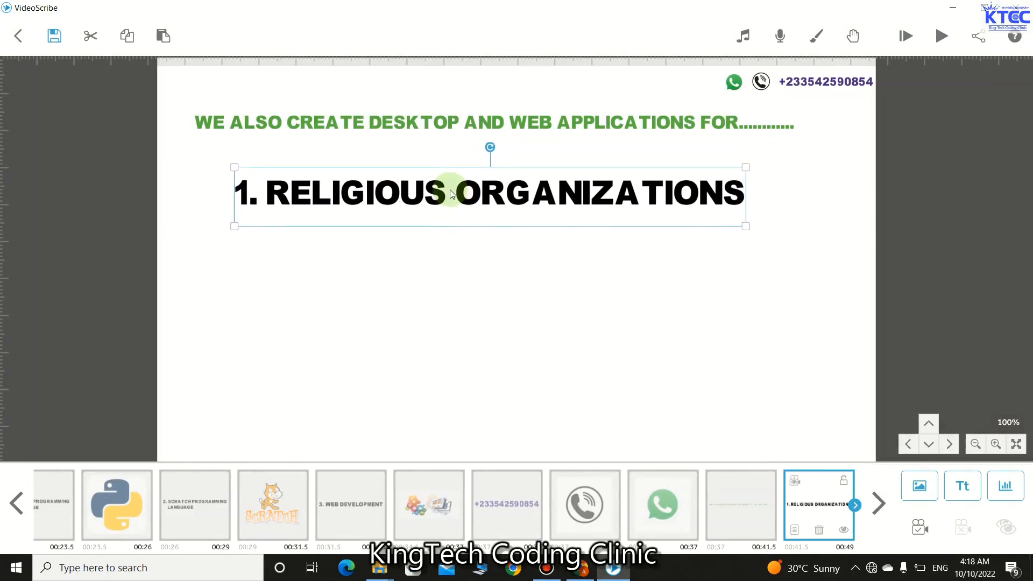
- Set the RELIGIOUS ORGANIZATIONS item to 1.5 s animate and 0.5 s transition, then paste a duplicate
left_click(795, 530)
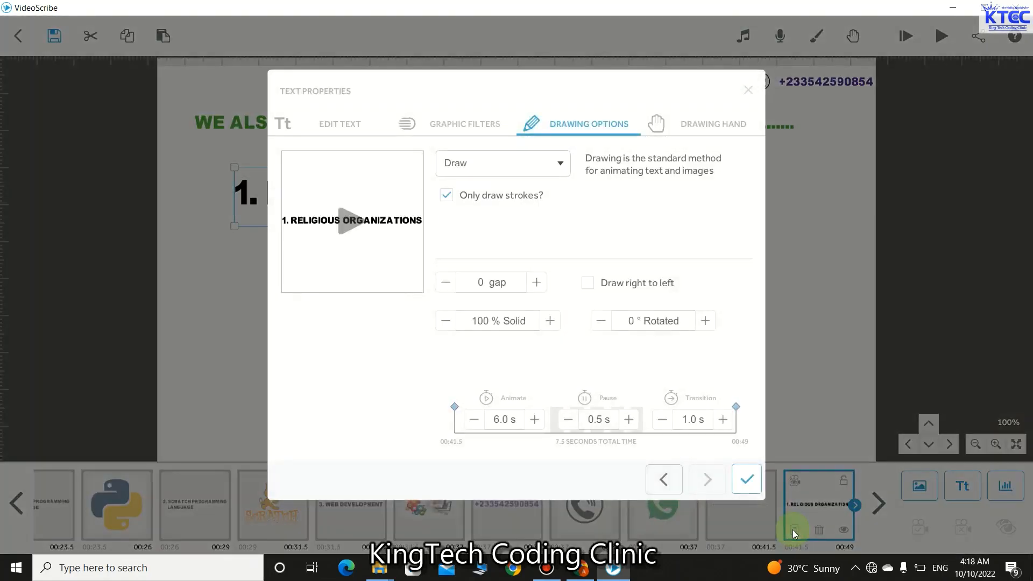
left_click(473, 419)
left_click(473, 419)
left_click(473, 419)
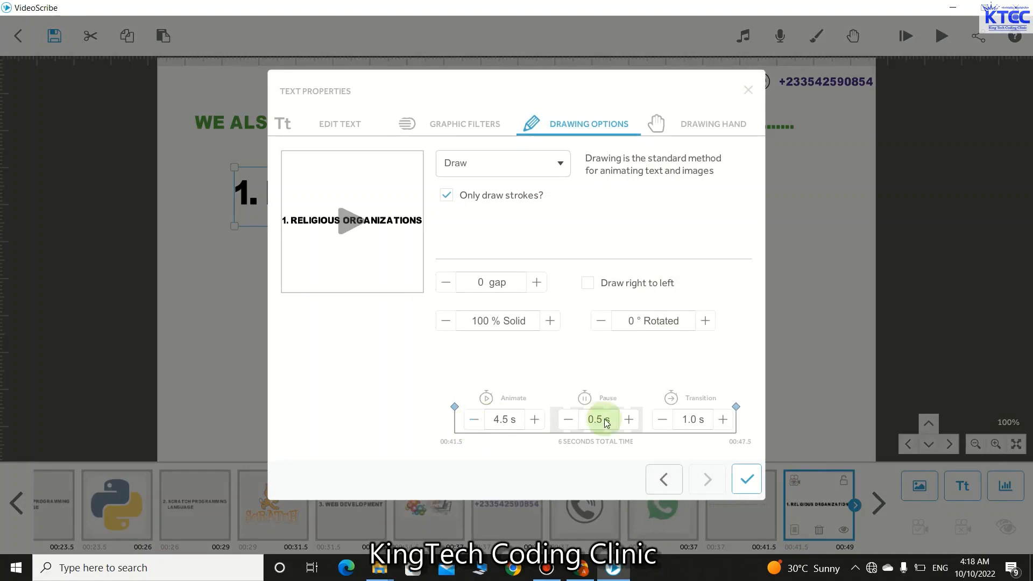
left_click(662, 419)
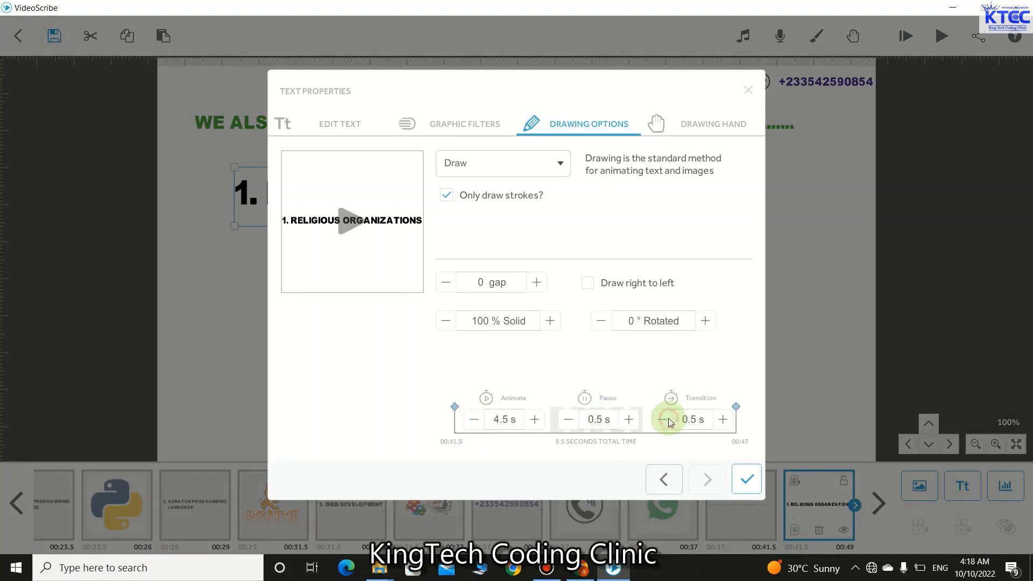
left_click(475, 421)
left_click(475, 421)
left_click(474, 421)
left_click(474, 422)
left_click(473, 421)
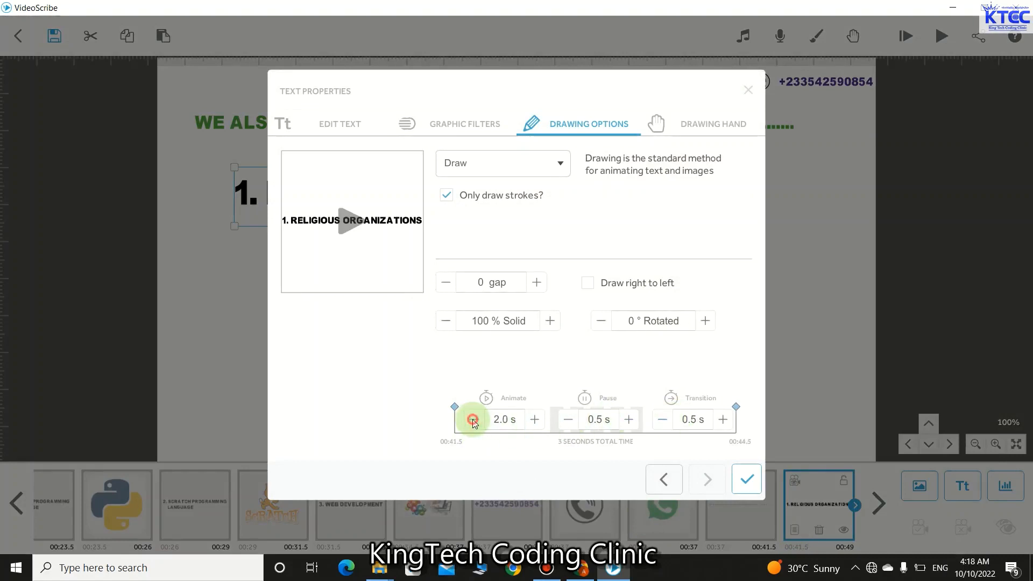
left_click(473, 421)
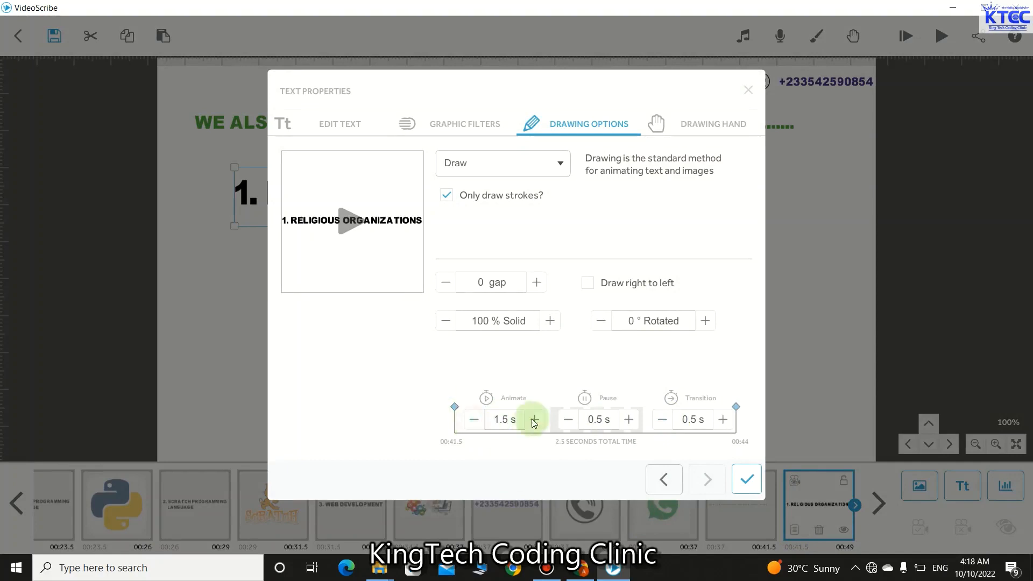
left_click(746, 479)
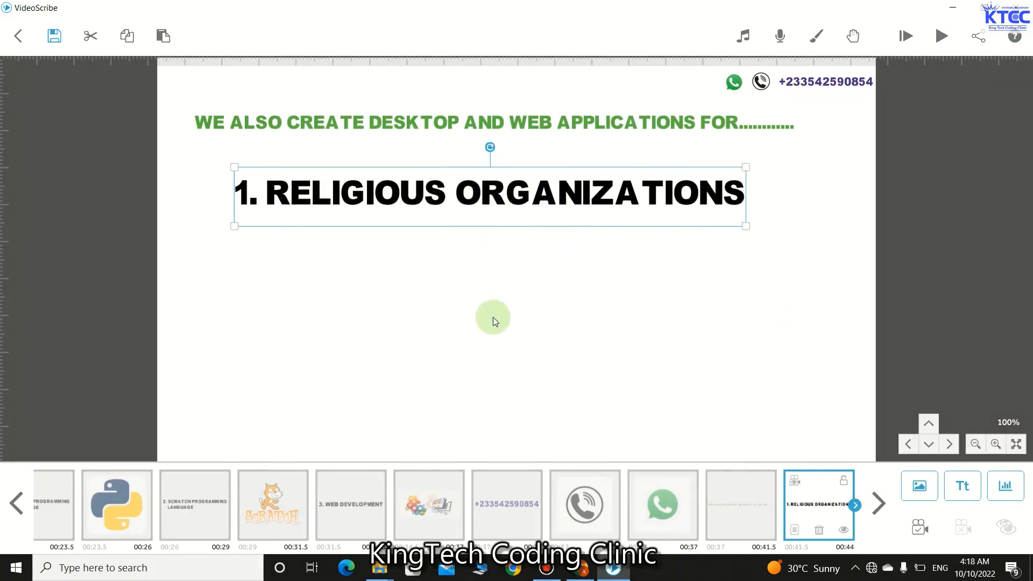
key("ctrl+v")
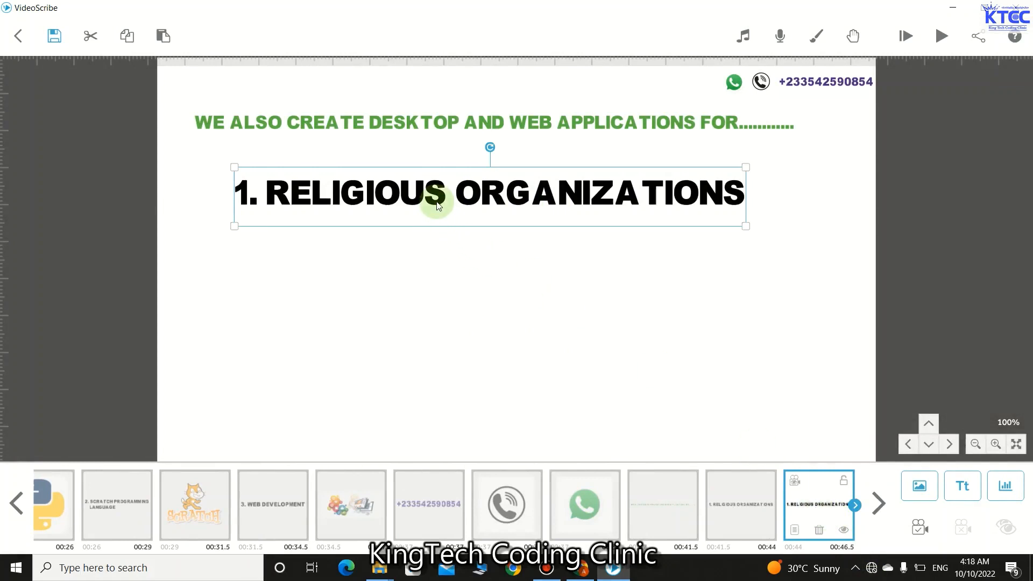
- Move the copy below item 1 and change its text to '2. SCHOOLS'
left_click_drag(438, 205, 436, 260)
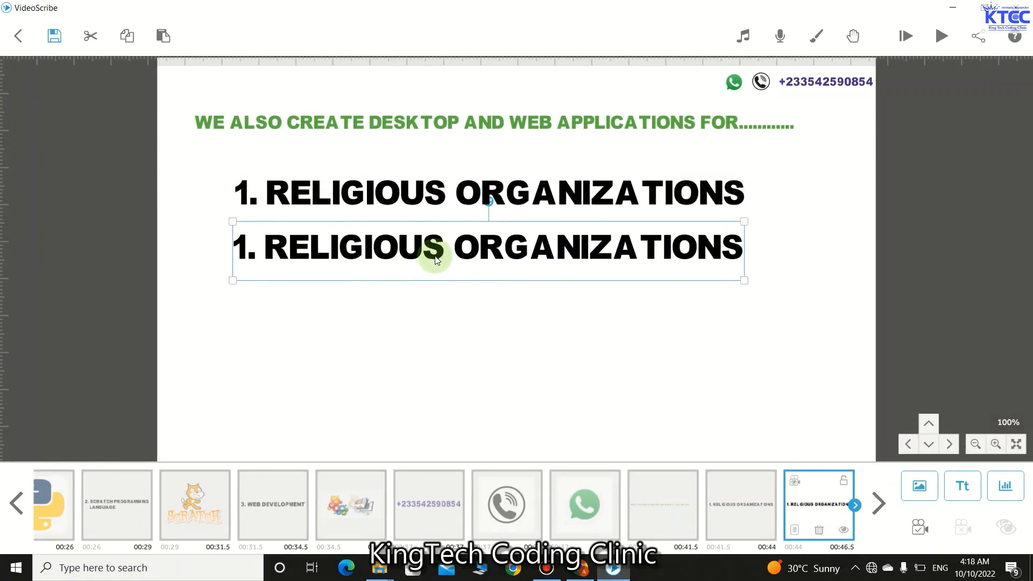
double_click(462, 251)
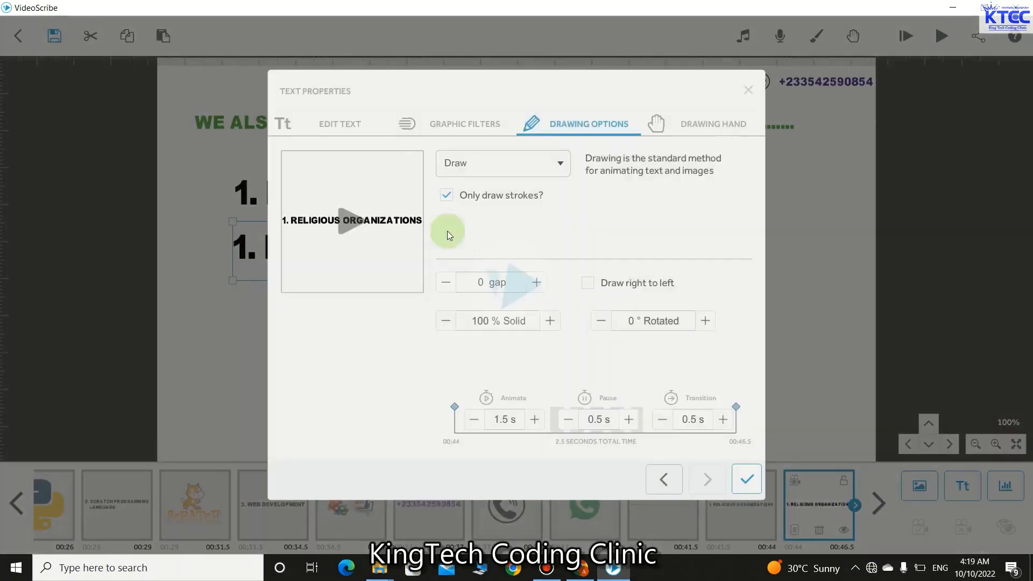
left_click(338, 122)
left_click(294, 198)
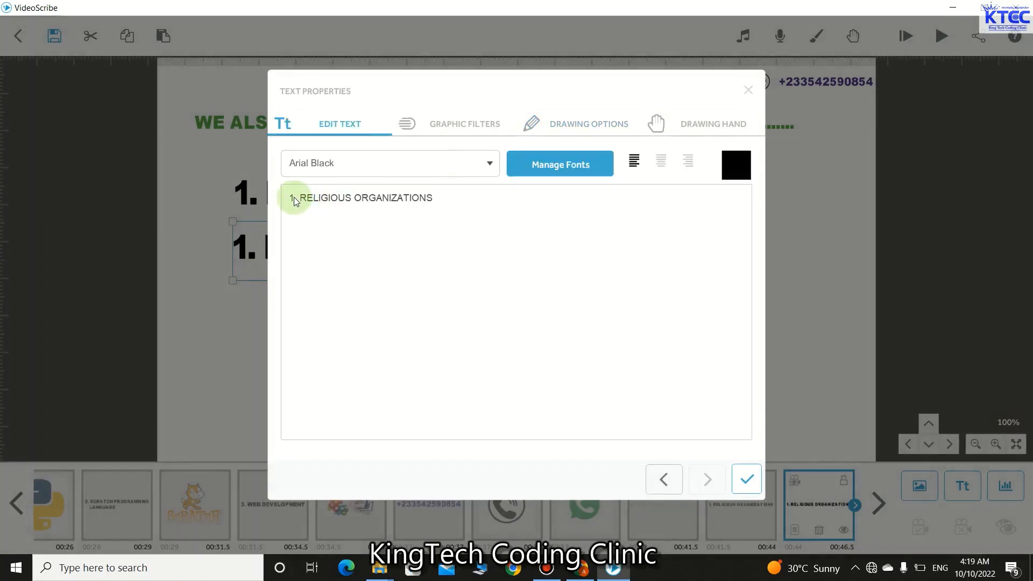
key("BackSpace")
type("2")
left_click(437, 205)
key("BackSpace")
key("BackSpace")
key("BackSpace")
key("BackSpace")
key("BackSpace")
key("BackSpace")
key("BackSpace")
key("BackSpace")
key("BackSpace")
key("BackSpace")
key("BackSpace")
key("BackSpace")
key("BackSpace")
key("BackSpace")
key("BackSpace")
key("BackSpace")
key("BackSpace")
key("BackSpace")
key("BackSpace")
key("BackSpace")
key("BackSpace")
key("BackSpace")
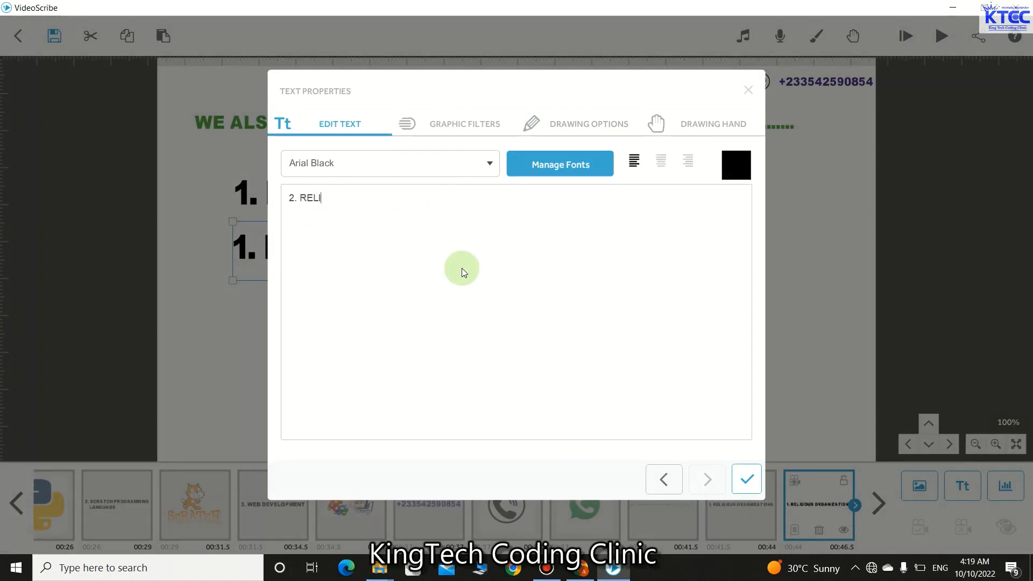
type("SCHOOLS")
left_click(747, 478)
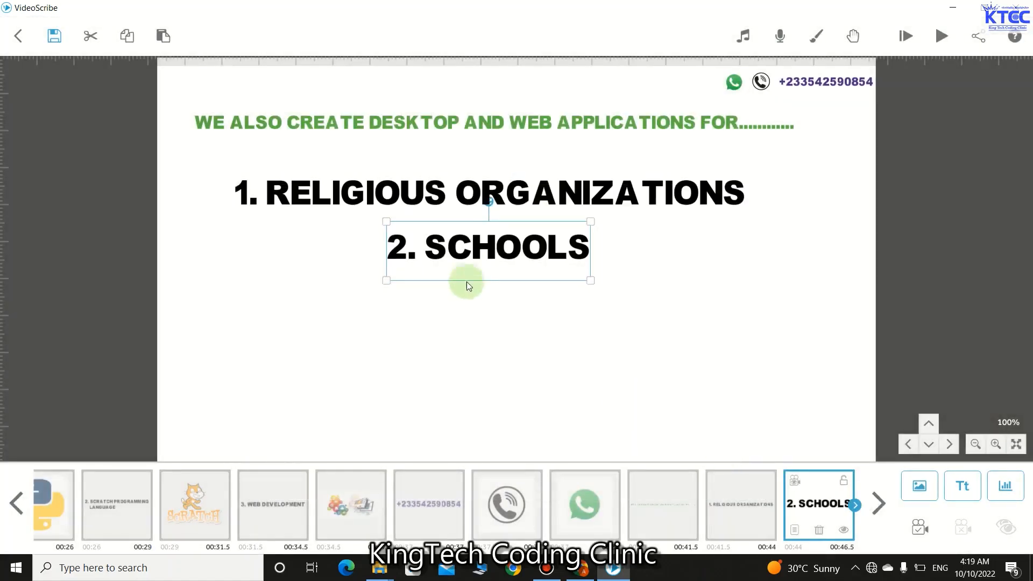
- Left-align '2. SCHOOLS' under the first item and paste another copy of it
left_click_drag(467, 257, 316, 256)
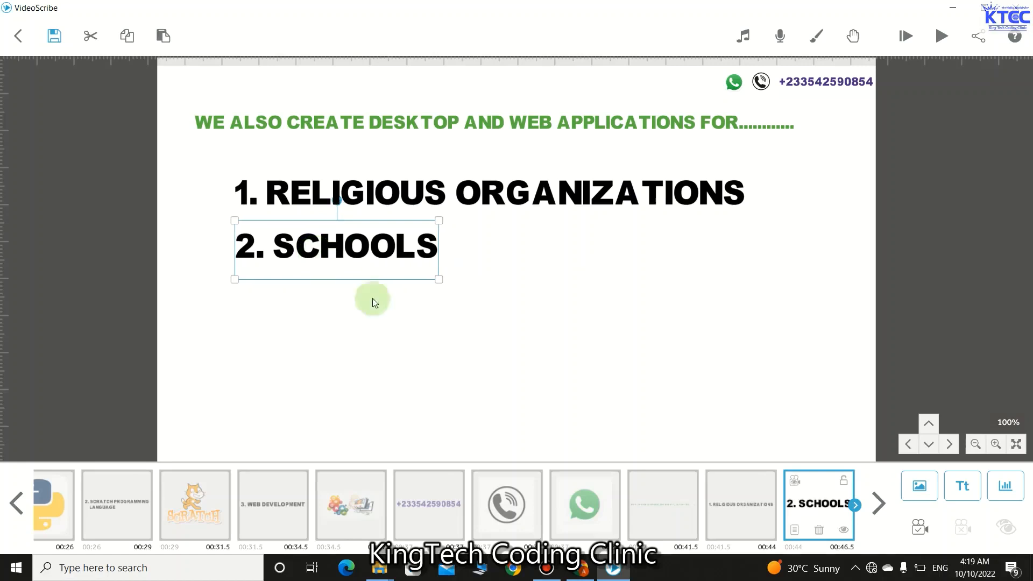
key("ctrl+v")
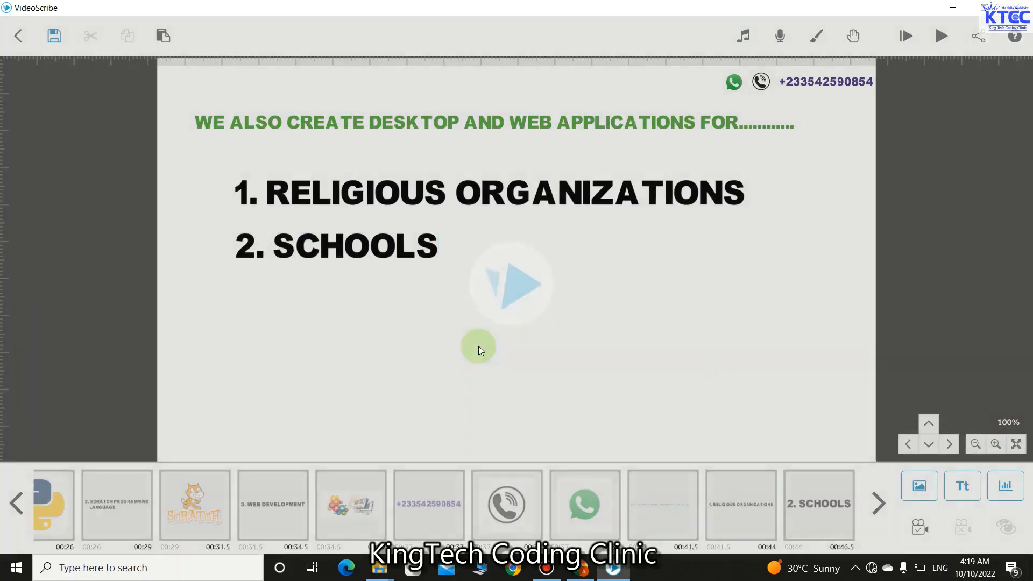
left_click(824, 503)
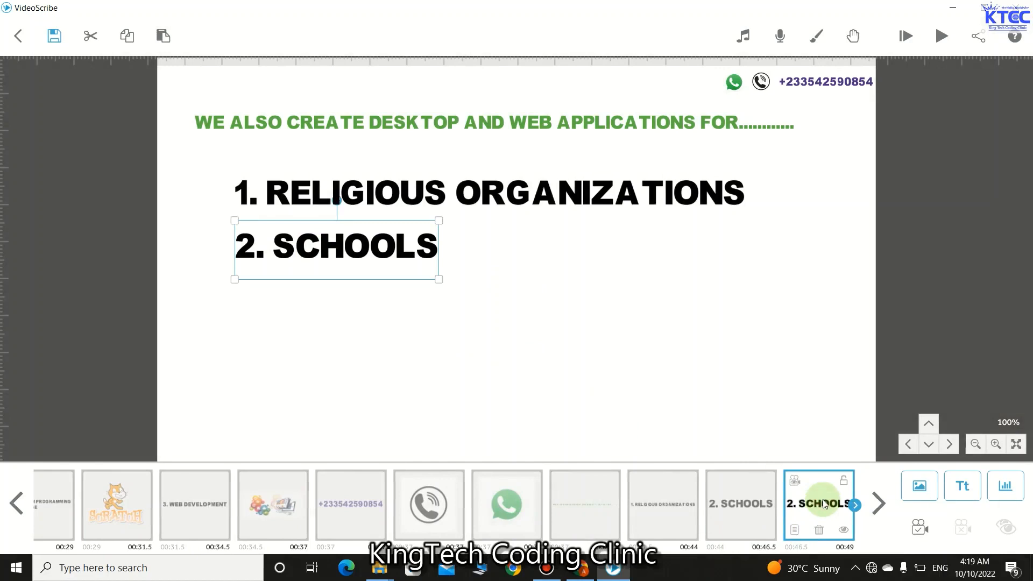
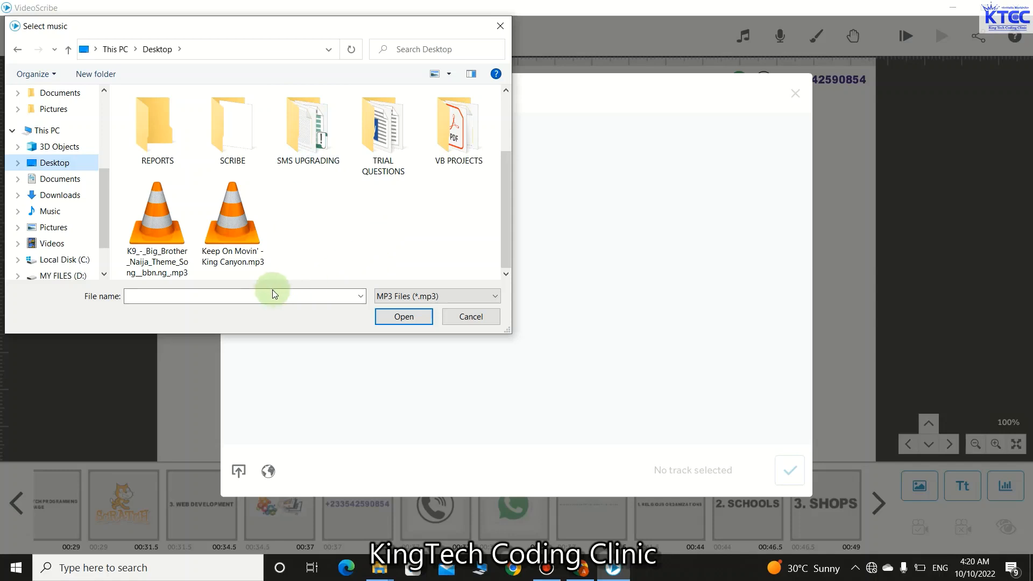
- Load Keep On Movin' - King Canyon.mp3 as background music with Loop track on, after previewing it
left_click(245, 253)
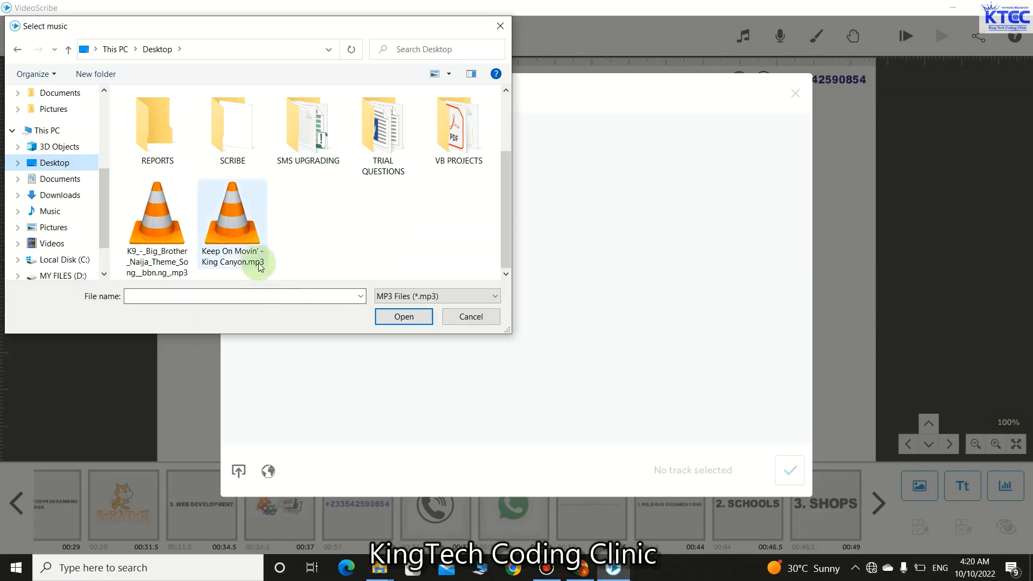
left_click(412, 318)
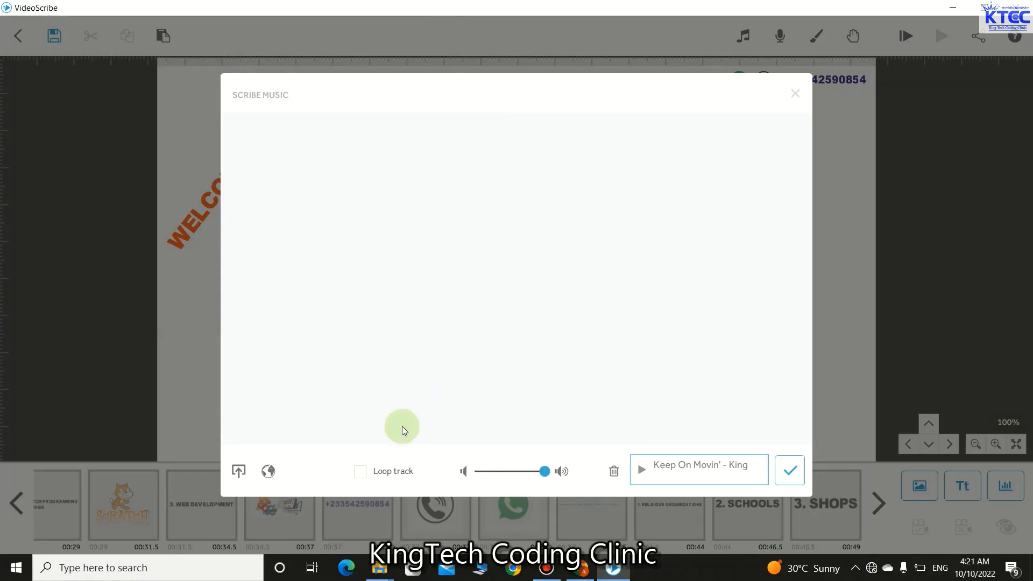
left_click(359, 475)
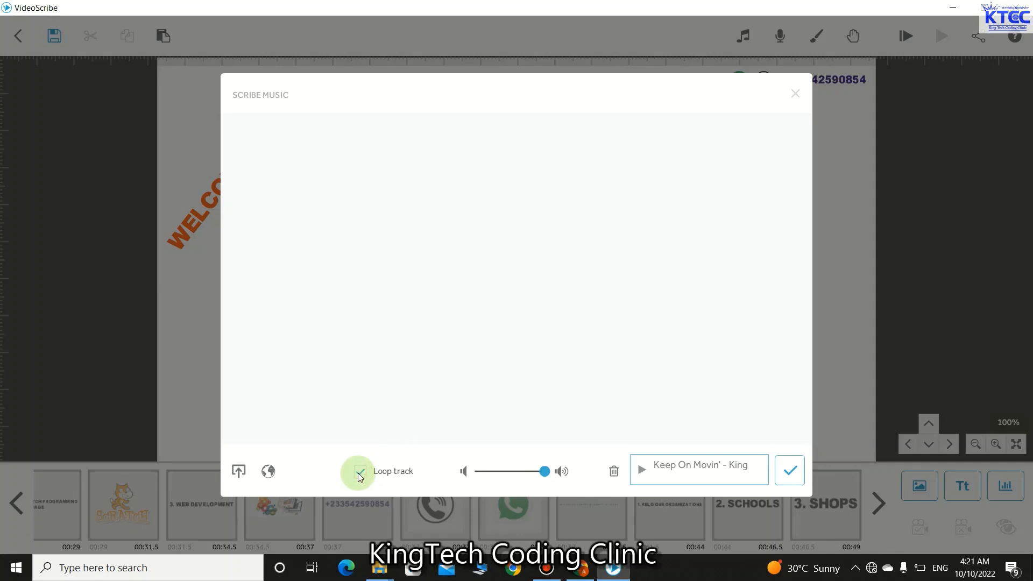
left_click(649, 476)
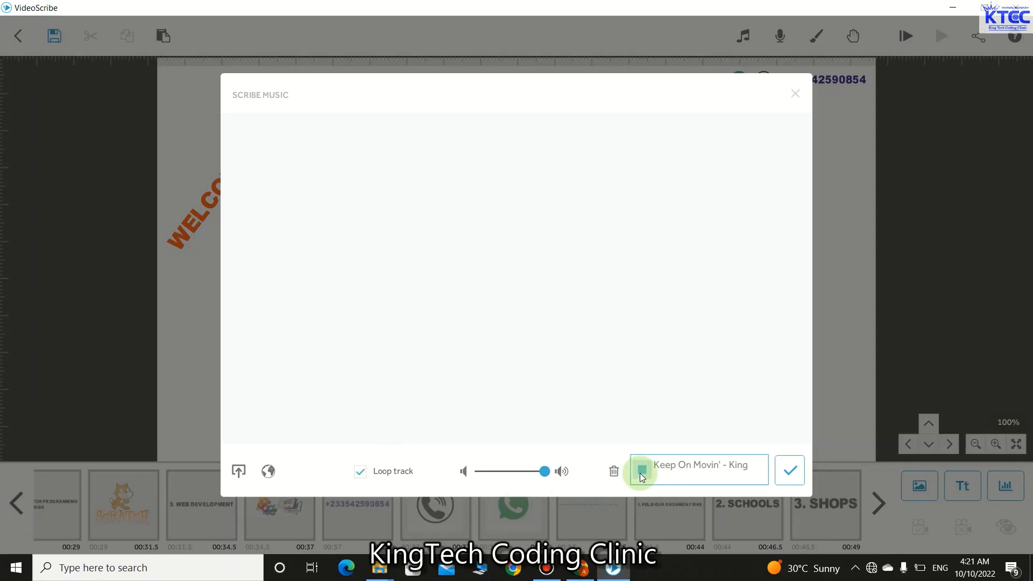
left_click(790, 472)
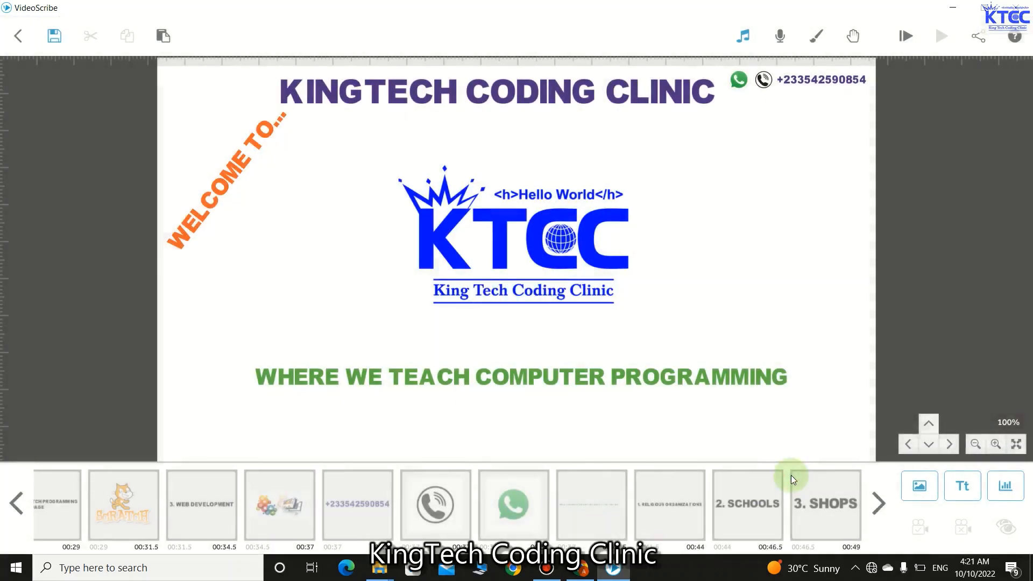
- Play the scribe from the start, then pan the canvas past the shops list to empty space
left_click(904, 38)
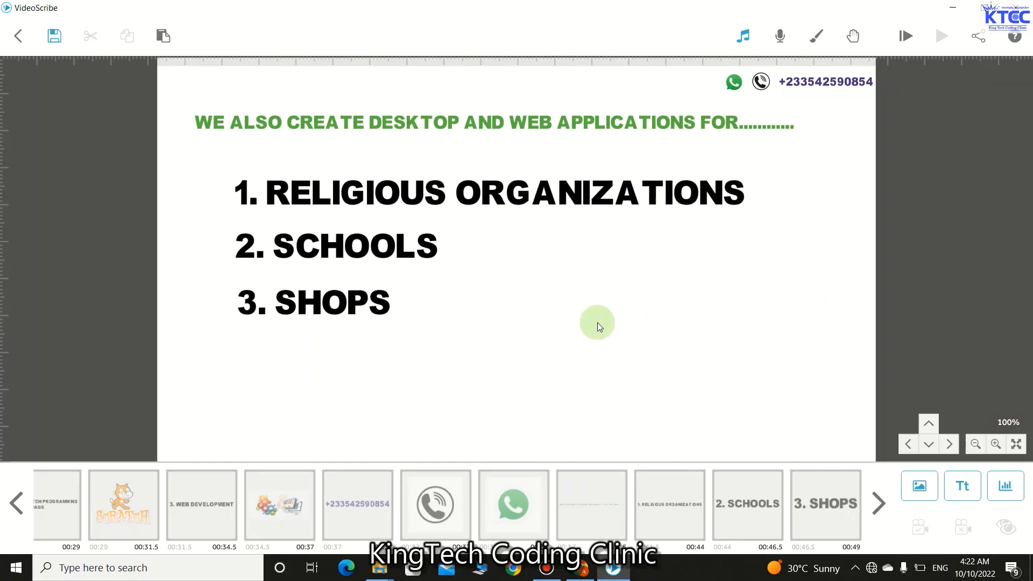
left_click_drag(795, 302, 315, 298)
left_click_drag(595, 322, 394, 337)
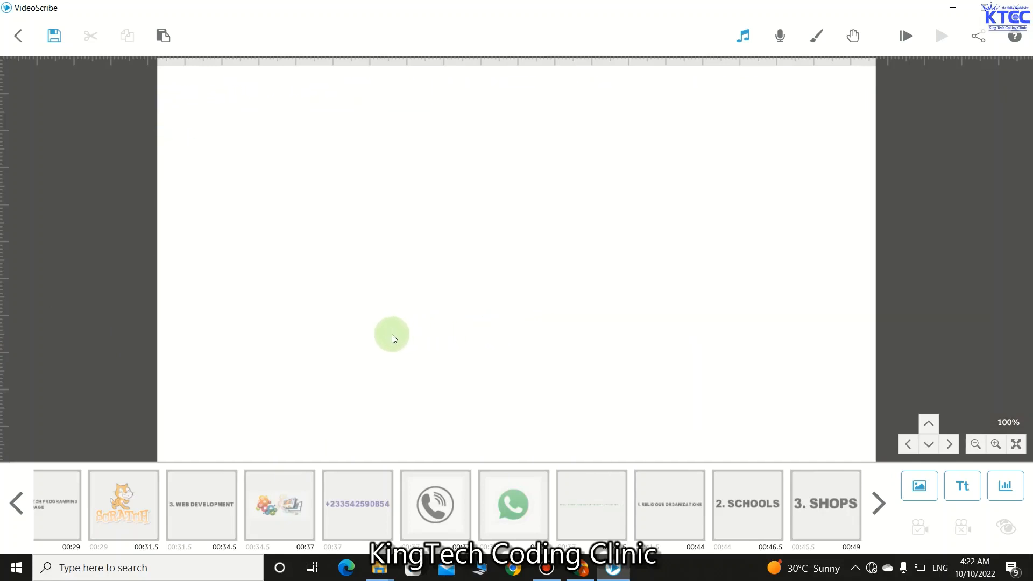
- Add the contact phone number as purple #4f2b83 text in the canvas's top-right corner
left_click(972, 488)
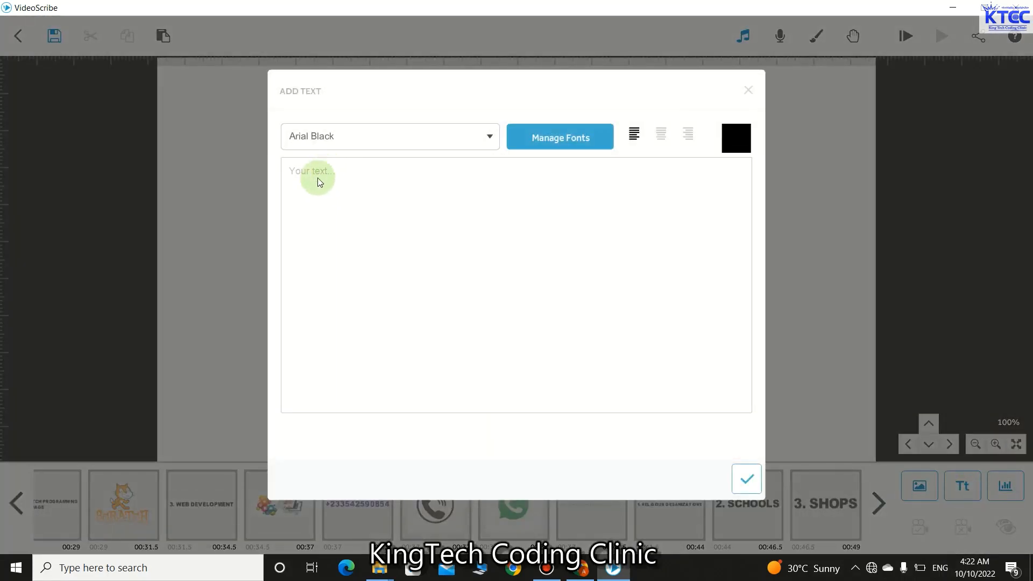
left_click(737, 135)
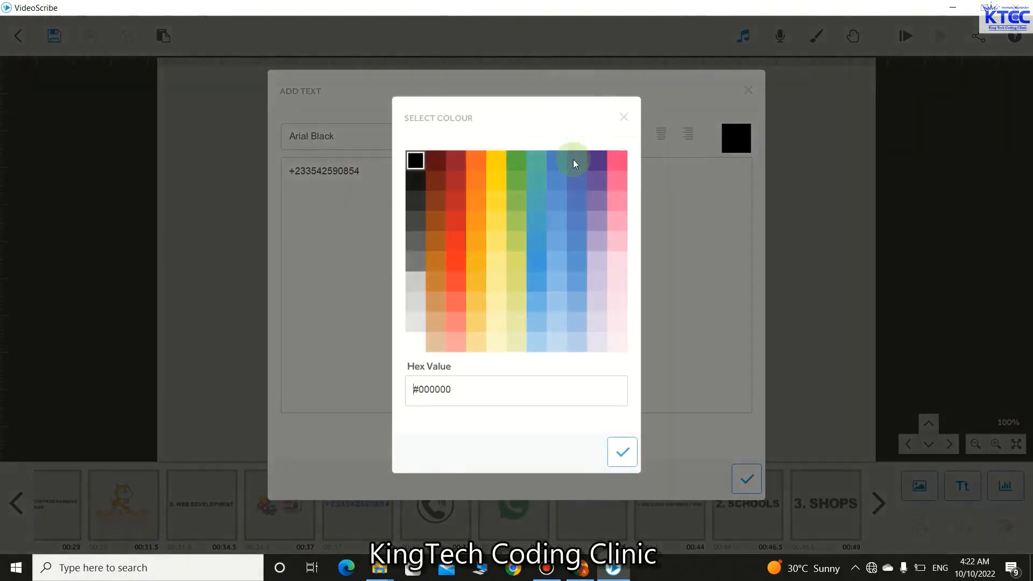
left_click(594, 160)
left_click(621, 453)
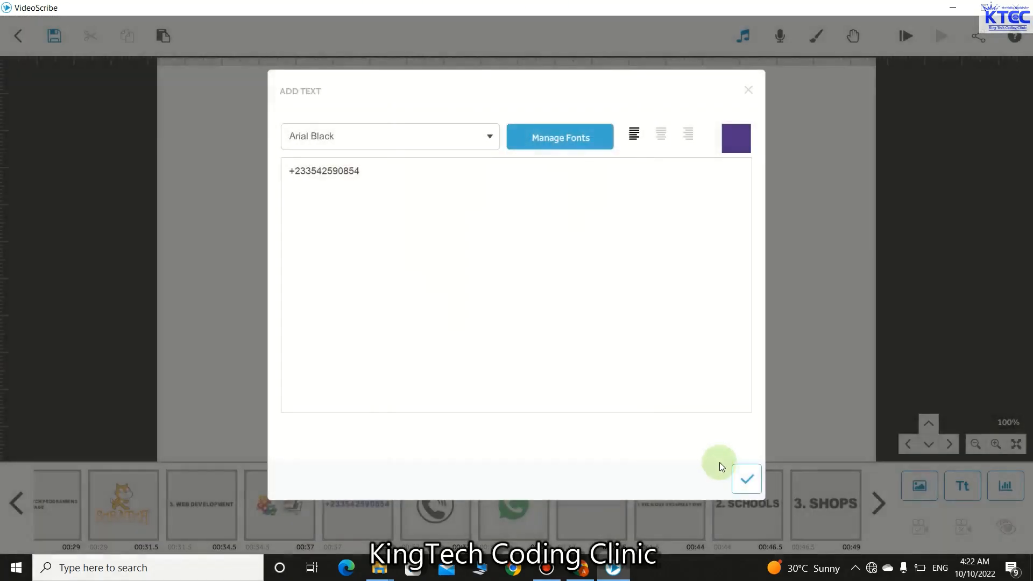
left_click(747, 479)
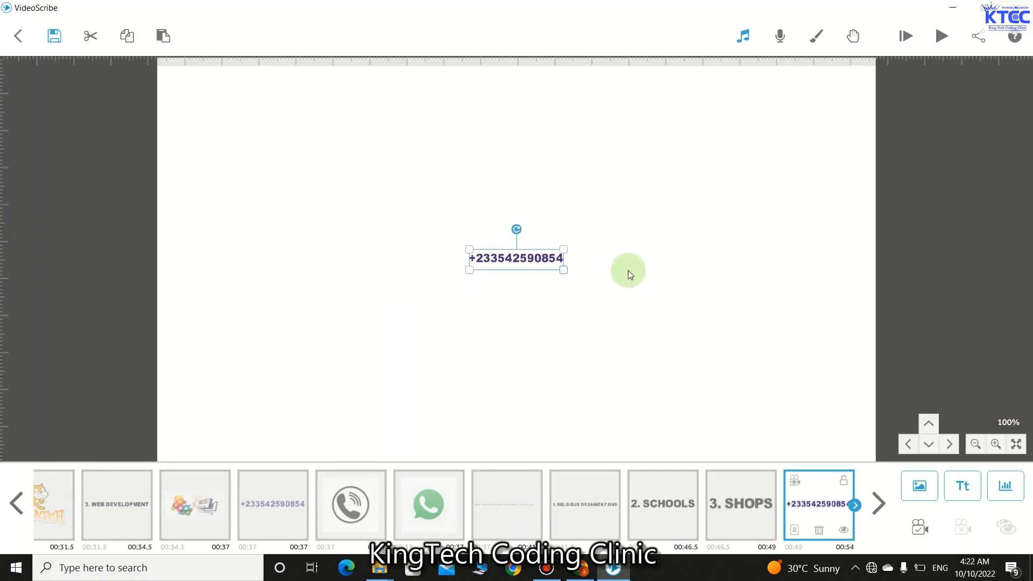
left_click_drag(540, 259, 833, 86)
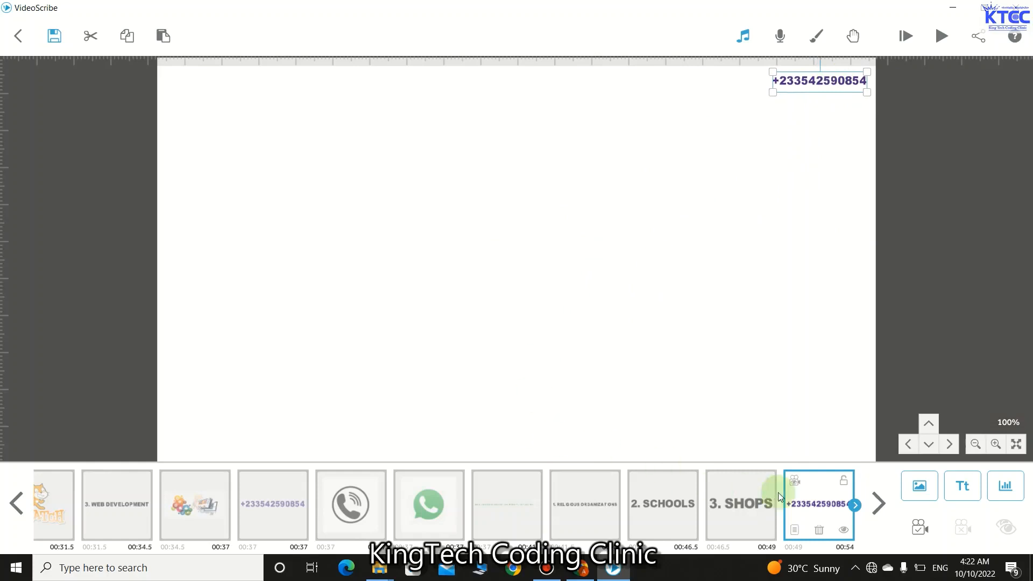
- Set the number's Animate, Pause and Transition to 0 s, then open the image library
left_click(794, 530)
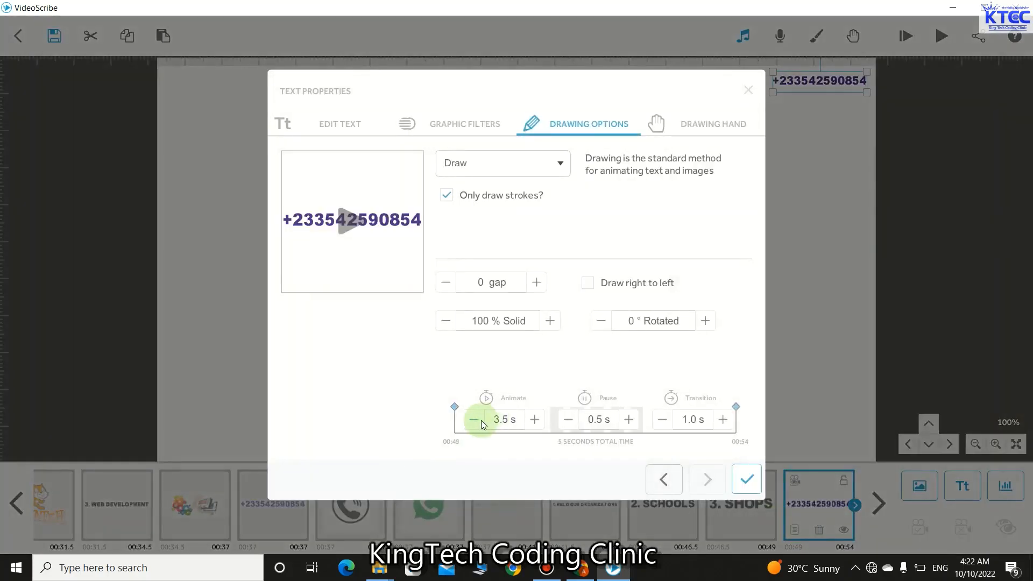
left_click(481, 422)
left_click(480, 422)
left_click(480, 423)
left_click(480, 422)
left_click(480, 422)
left_click(481, 422)
left_click(480, 423)
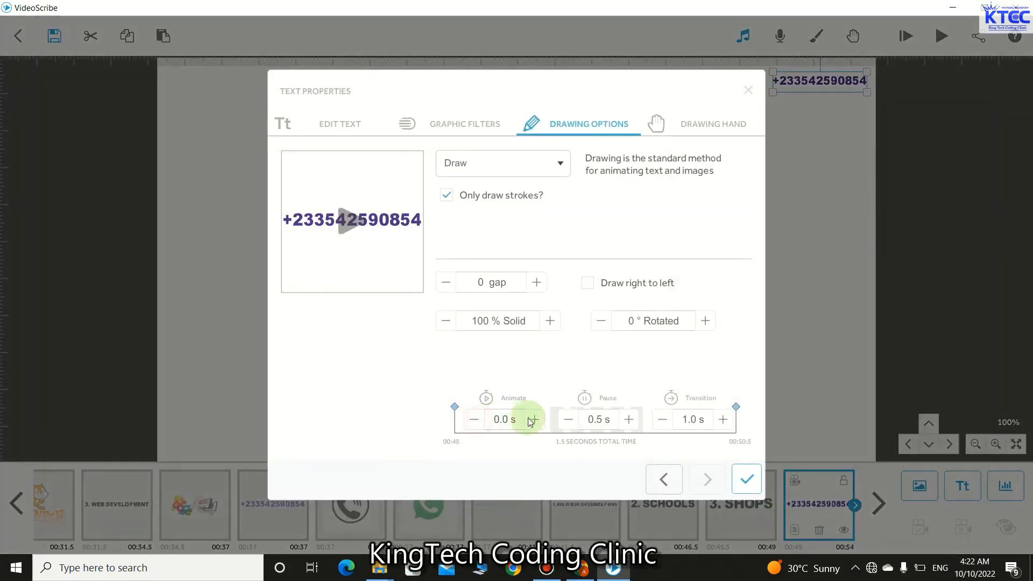
left_click(565, 420)
left_click(664, 421)
left_click(664, 420)
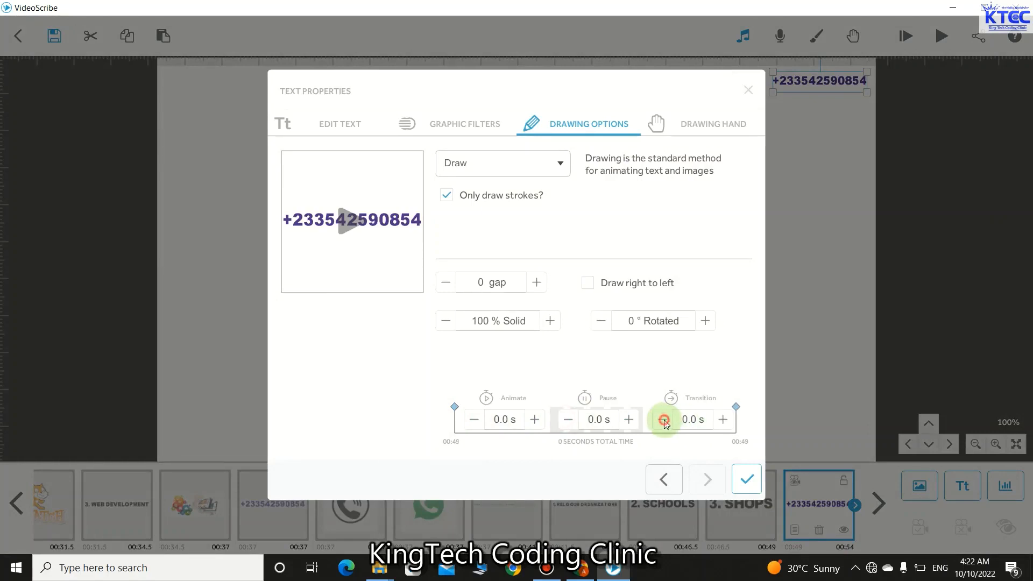
left_click(746, 479)
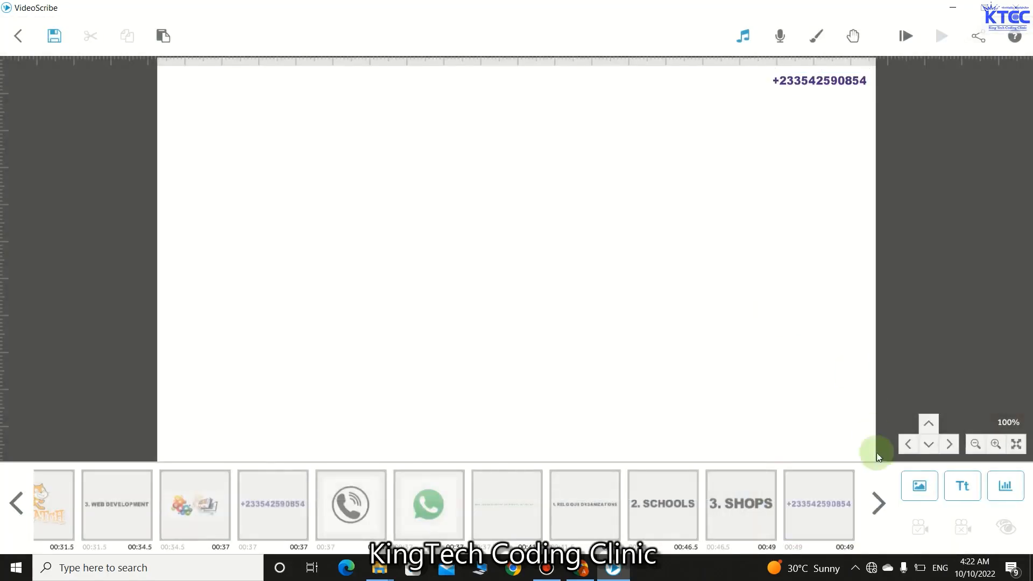
left_click(910, 487)
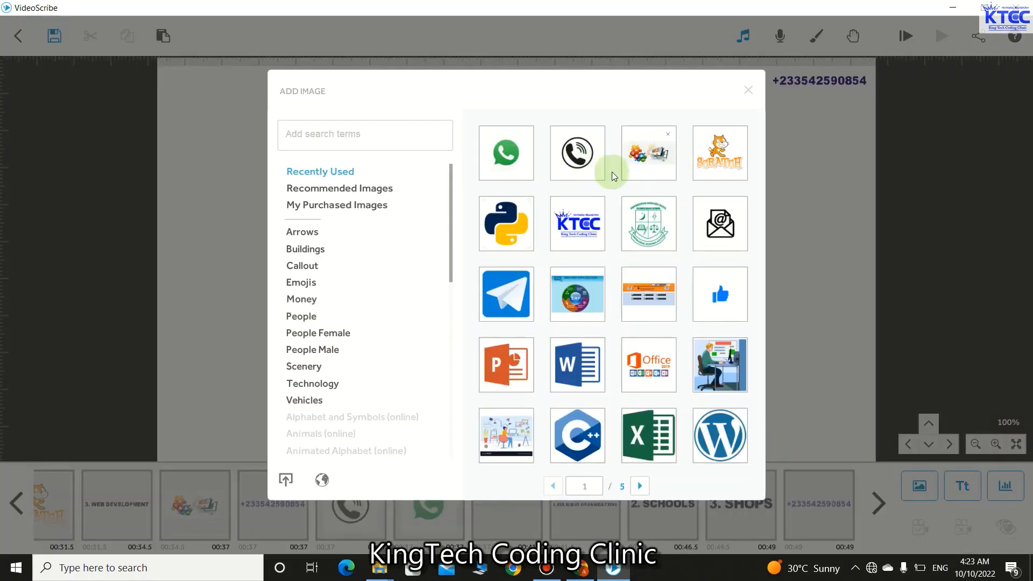
- Add small phone-handset and WhatsApp icons beside the phone number
left_click(585, 165)
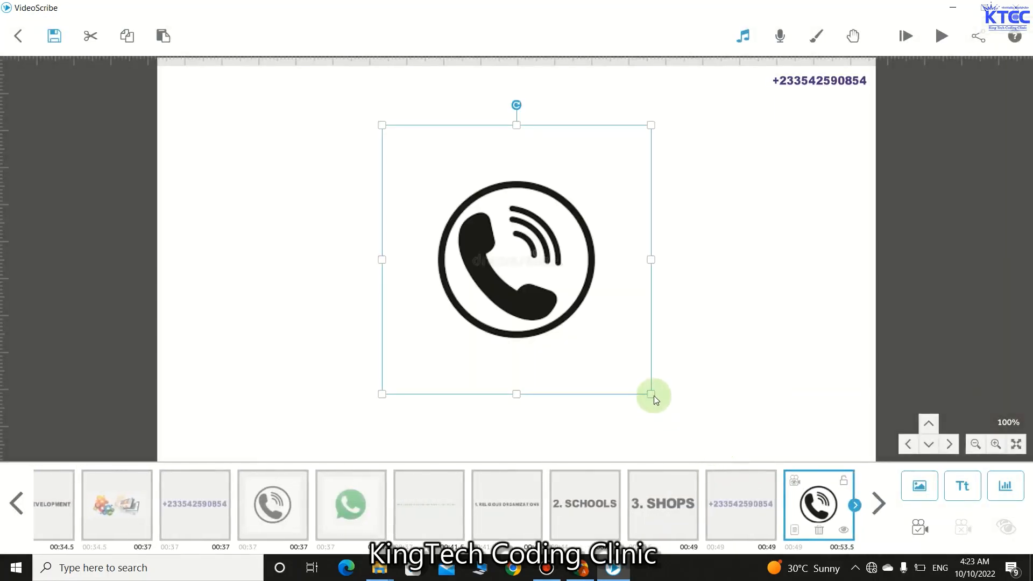
left_click_drag(641, 382, 757, 81)
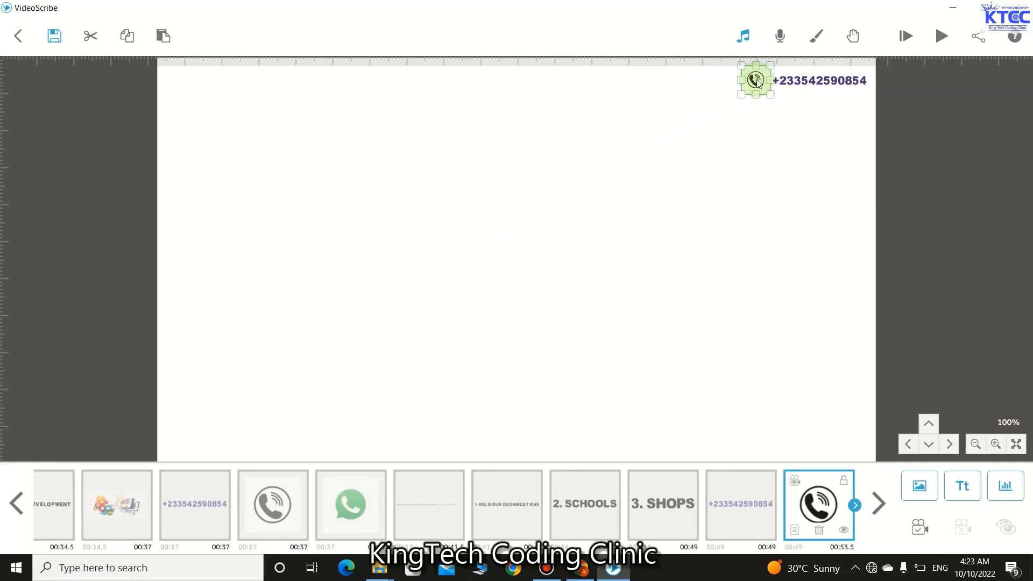
left_click(765, 153)
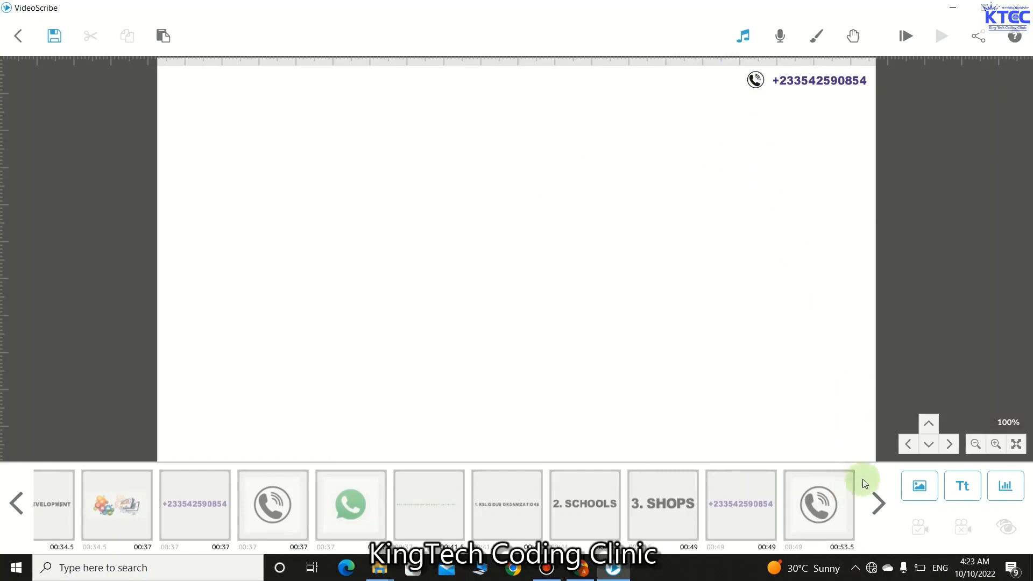
left_click(916, 488)
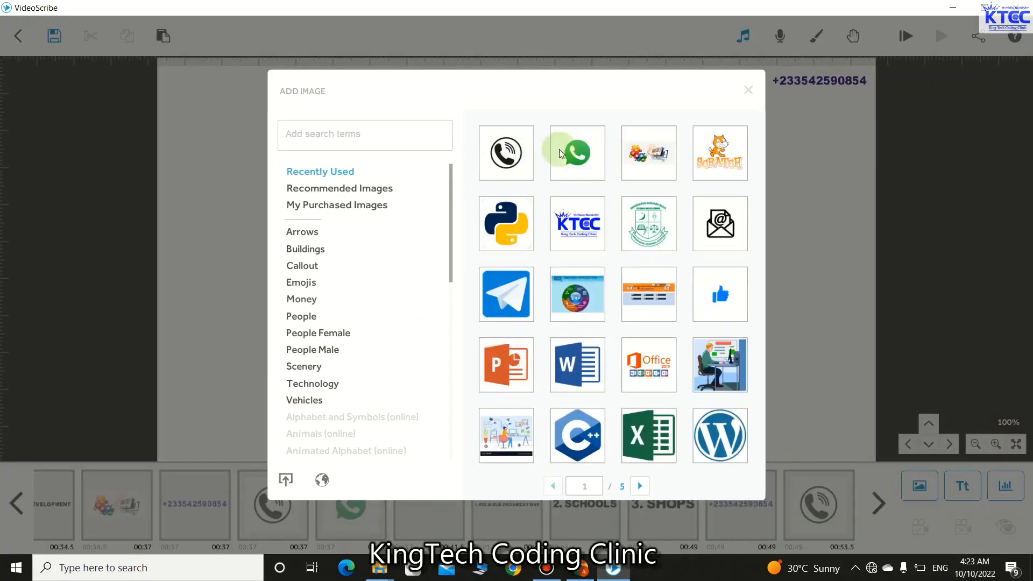
left_click(562, 153)
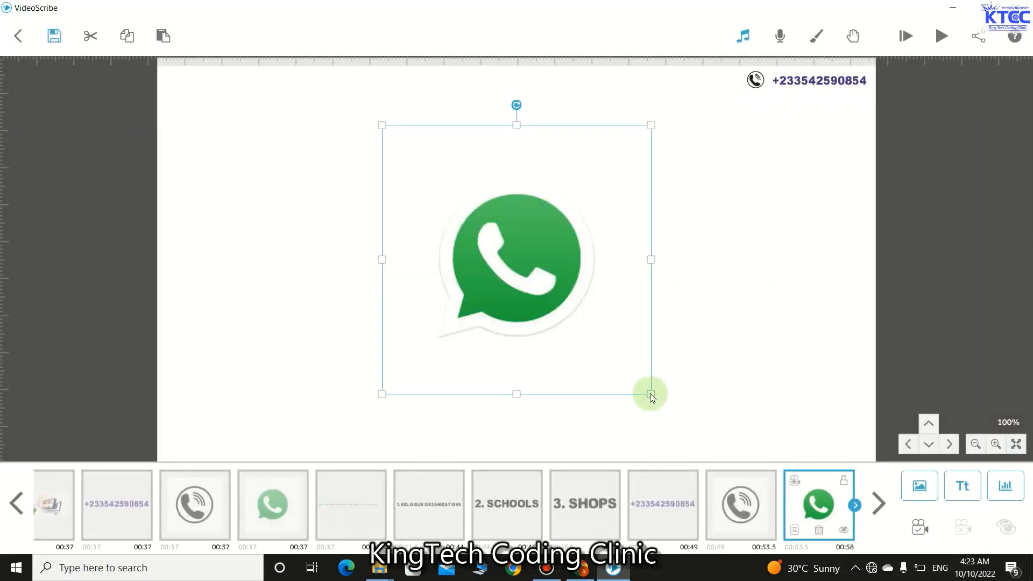
left_click_drag(650, 393, 727, 82)
left_click(728, 128)
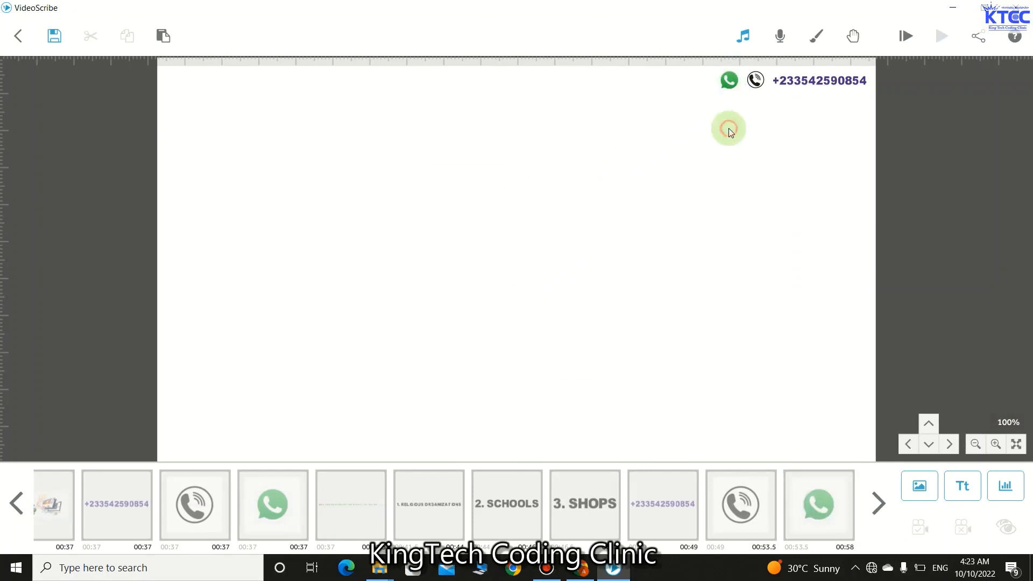
- Set the phone icon's Animate, Pause and Transition to 0 s
left_click(755, 82)
left_click(717, 528)
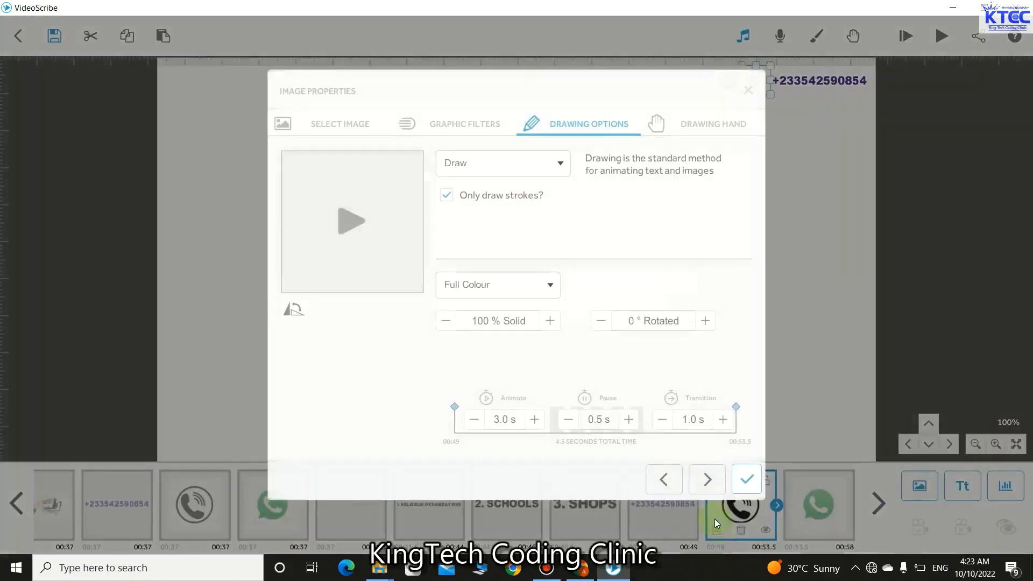
left_click(474, 420)
left_click(474, 420)
left_click(474, 420)
left_click(474, 419)
left_click(474, 420)
left_click(474, 419)
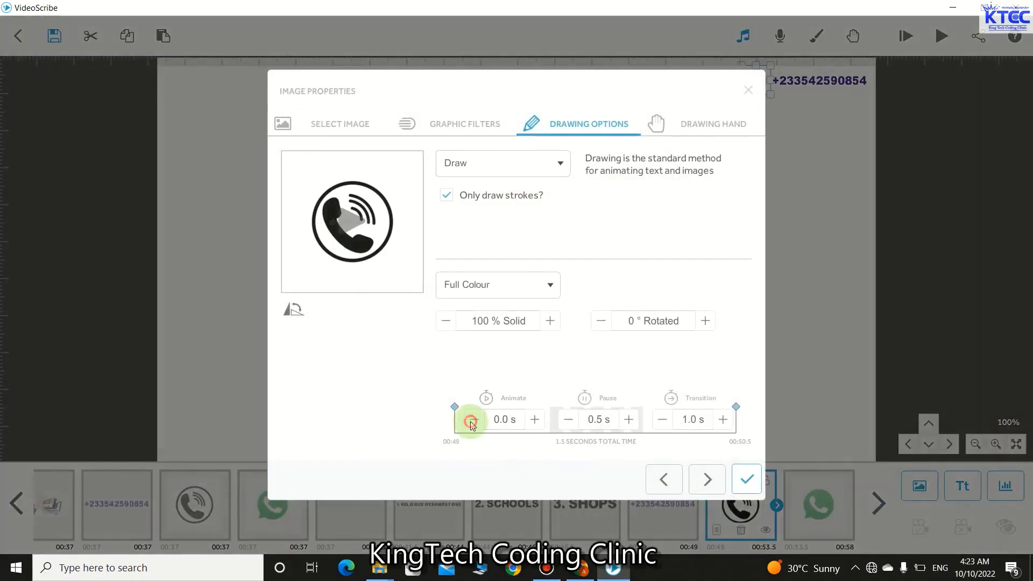
left_click(568, 420)
left_click(663, 420)
left_click(663, 419)
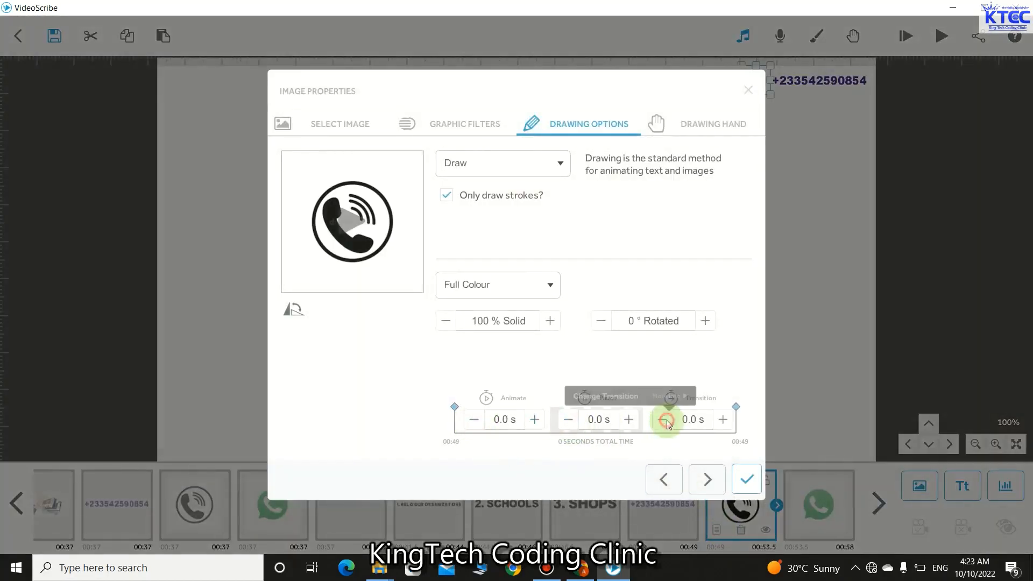
left_click(746, 479)
- Set the WhatsApp icon's Animate, Pause and Transition to 0 s
left_click(732, 83)
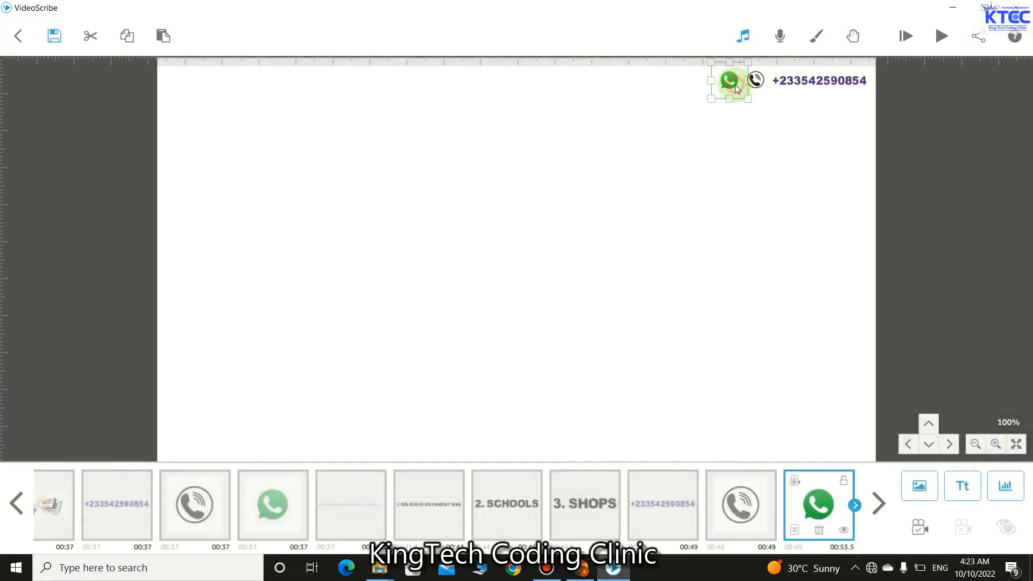
left_click(795, 530)
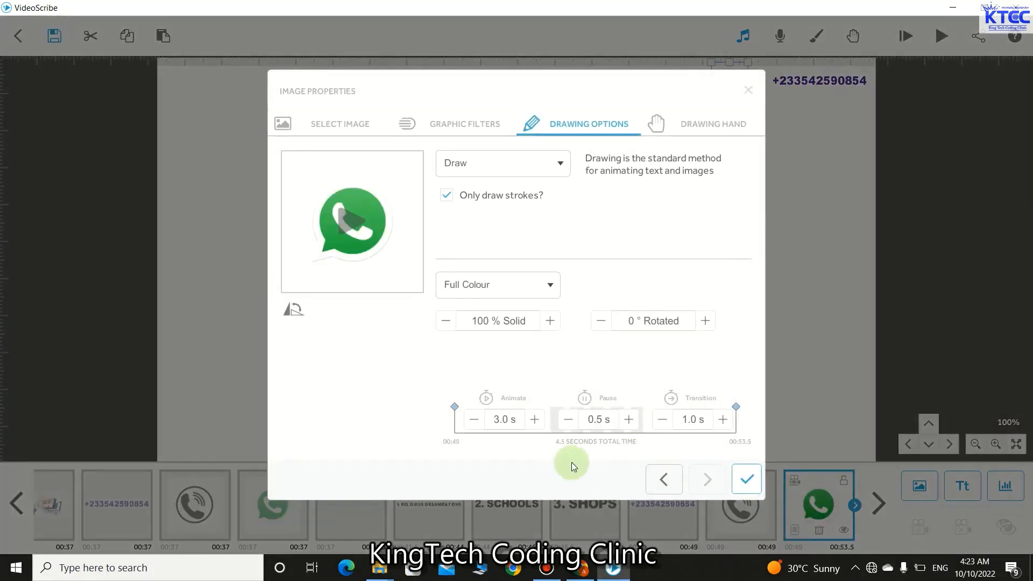
left_click(472, 421)
left_click(472, 421)
left_click(472, 421)
left_click(471, 421)
left_click(471, 421)
left_click(472, 422)
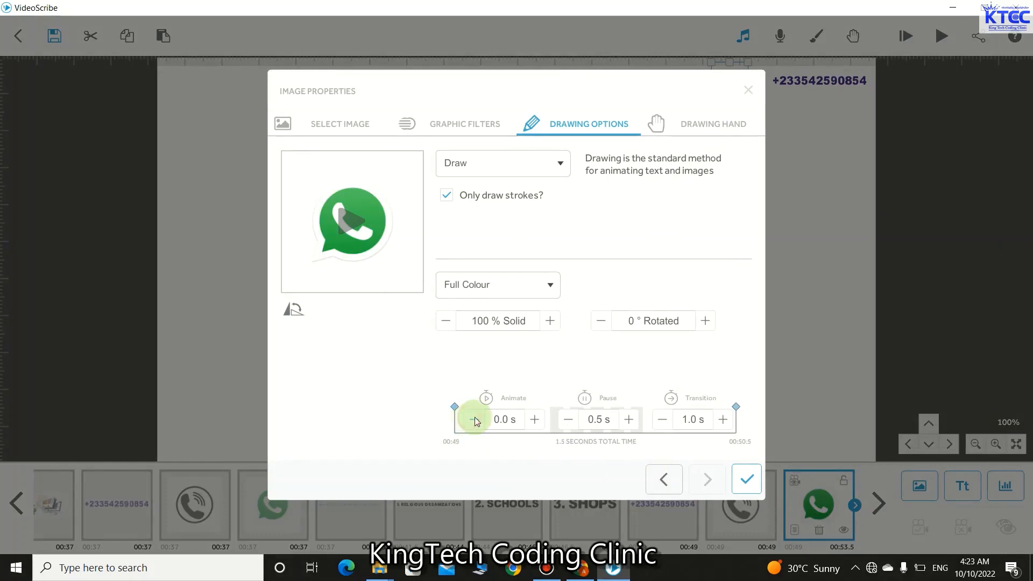
left_click(568, 419)
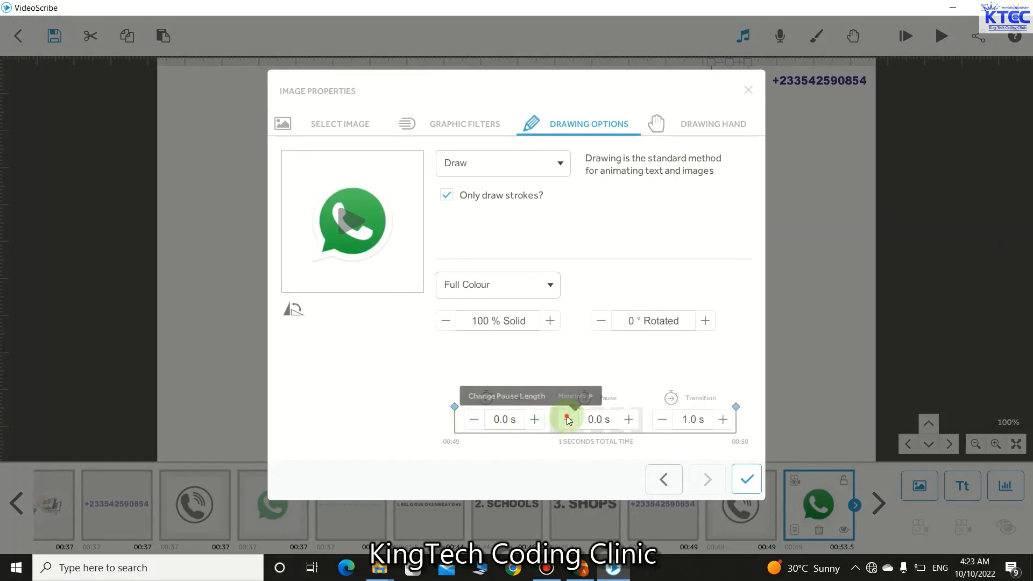
left_click(665, 478)
left_click(662, 420)
left_click(663, 420)
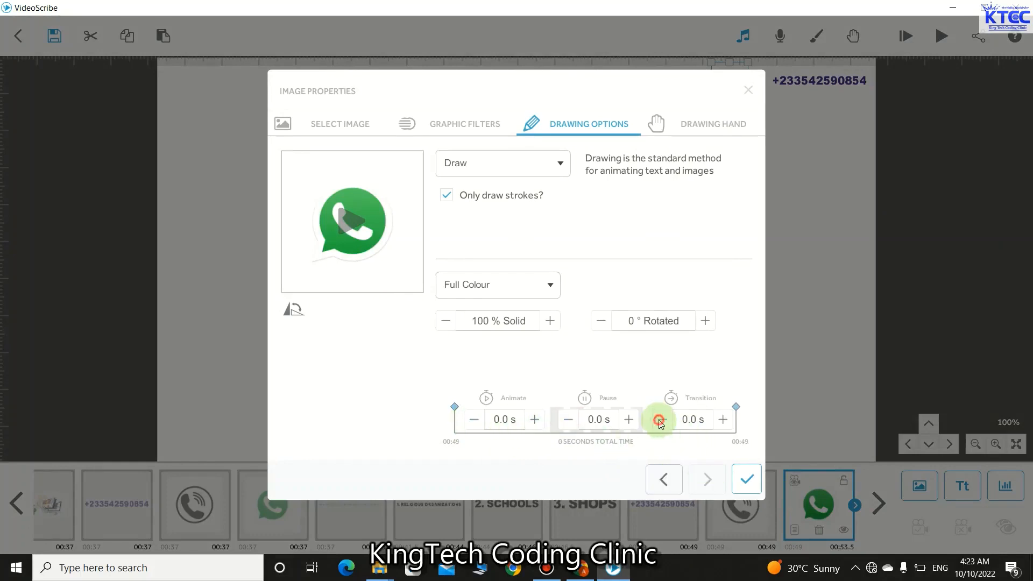
left_click(746, 481)
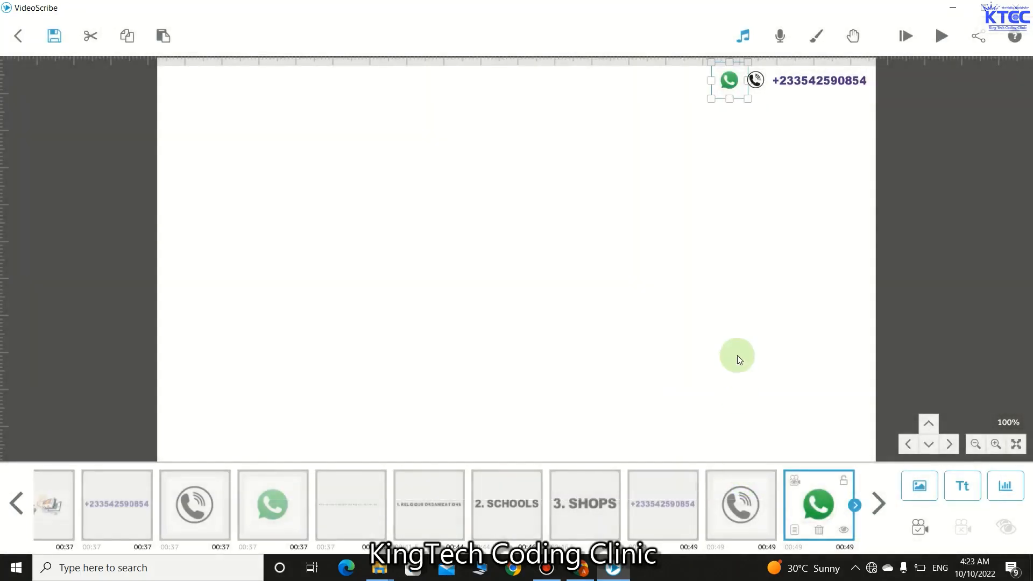
left_click(737, 344)
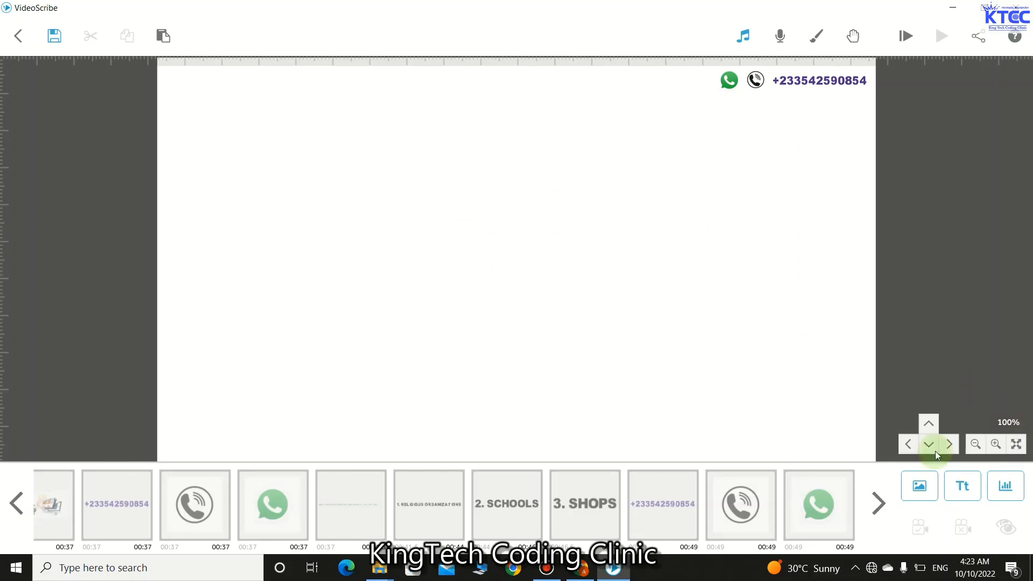
- Add 'TAKE A LOOK AT SOME OF OUR AMAZING APPLICATIONS....' in red #c61a28, resized and moved near the top
left_click(963, 486)
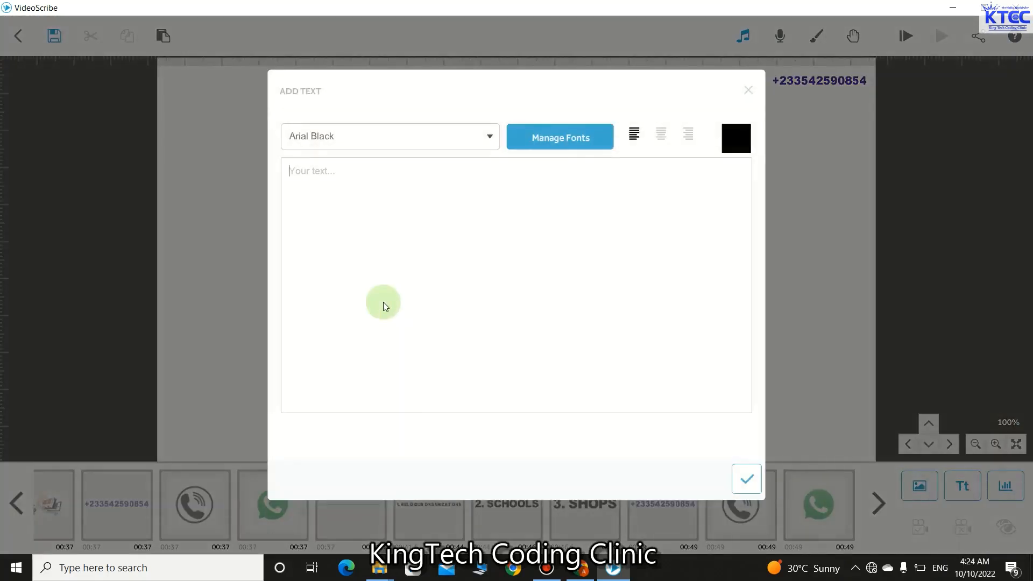
type("TAKE A LOOK AT SOME OF ")
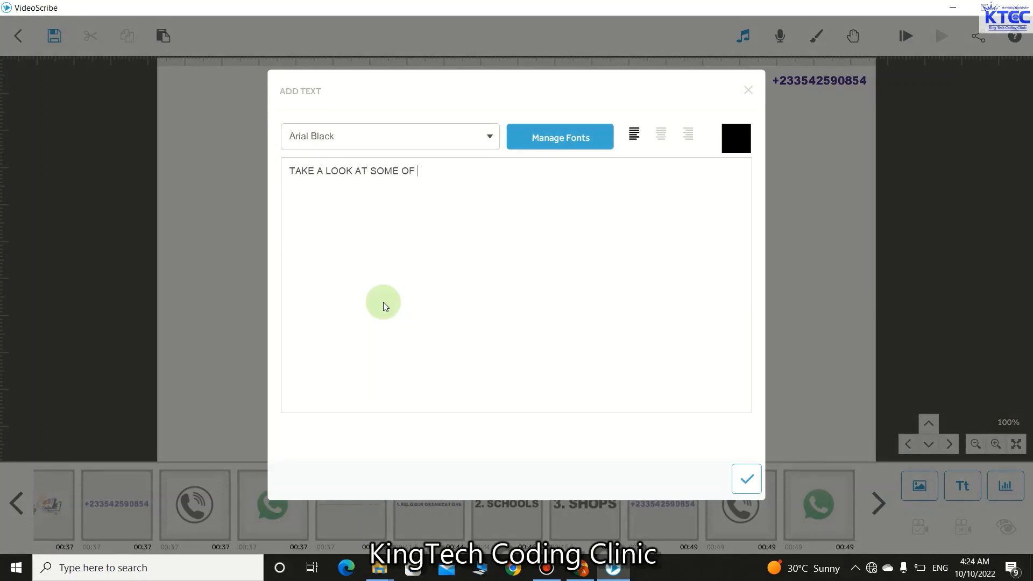
type("OUR AMAZING APPLICATIONS....")
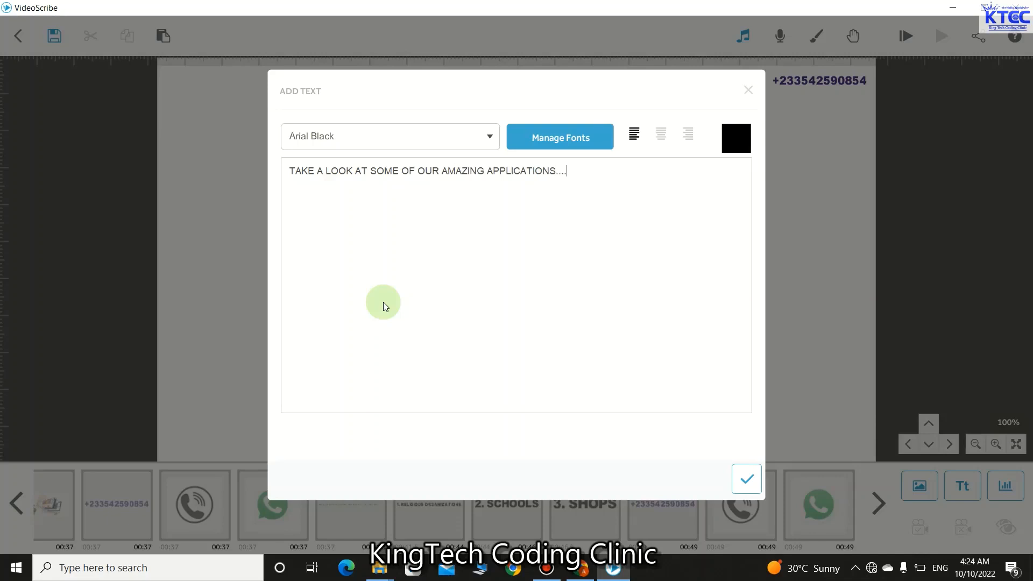
left_click(733, 142)
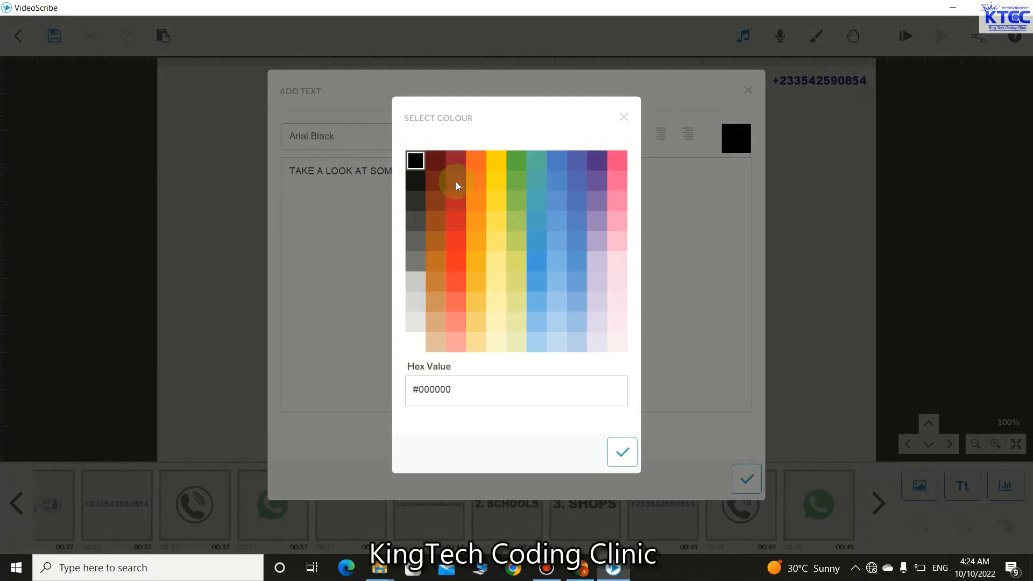
left_click(456, 220)
left_click(618, 449)
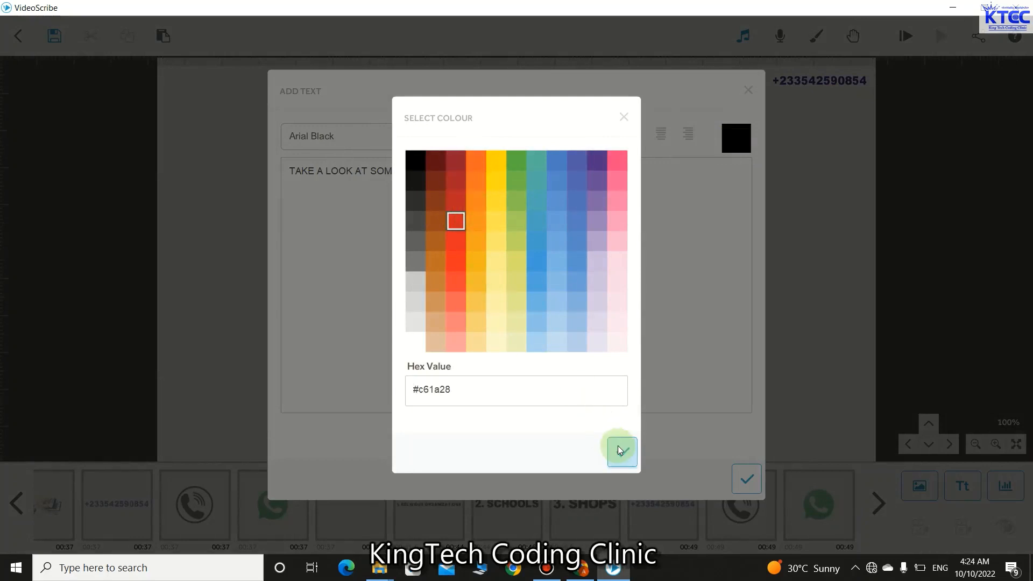
left_click(747, 478)
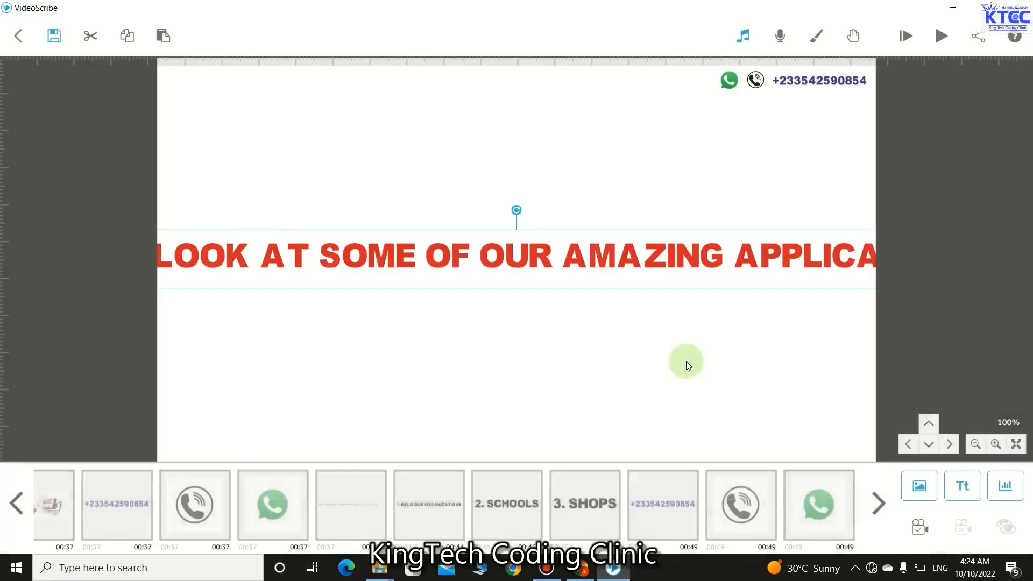
left_click_drag(724, 264, 469, 284)
left_click_drag(753, 305, 650, 287)
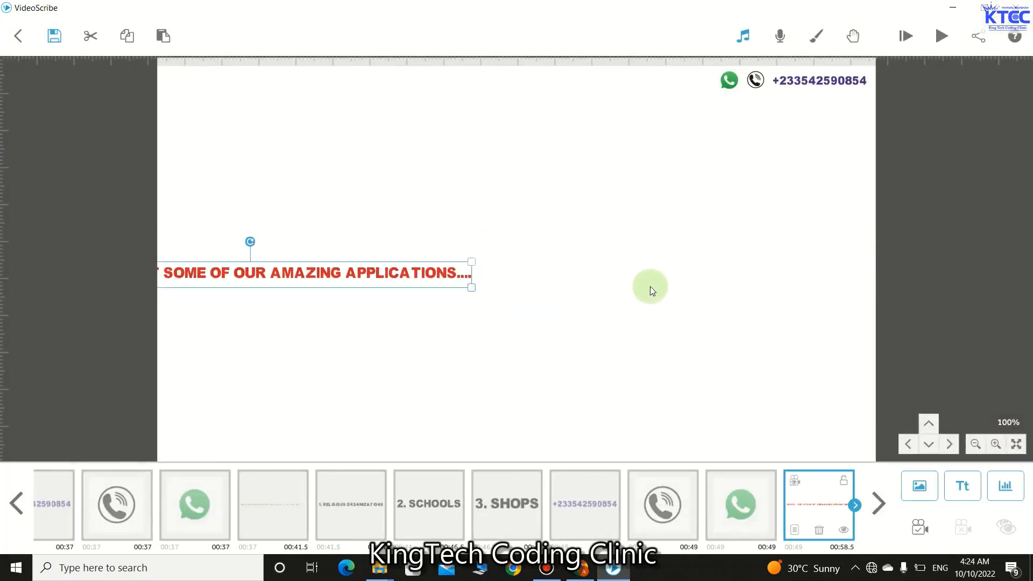
left_click_drag(403, 260, 618, 123)
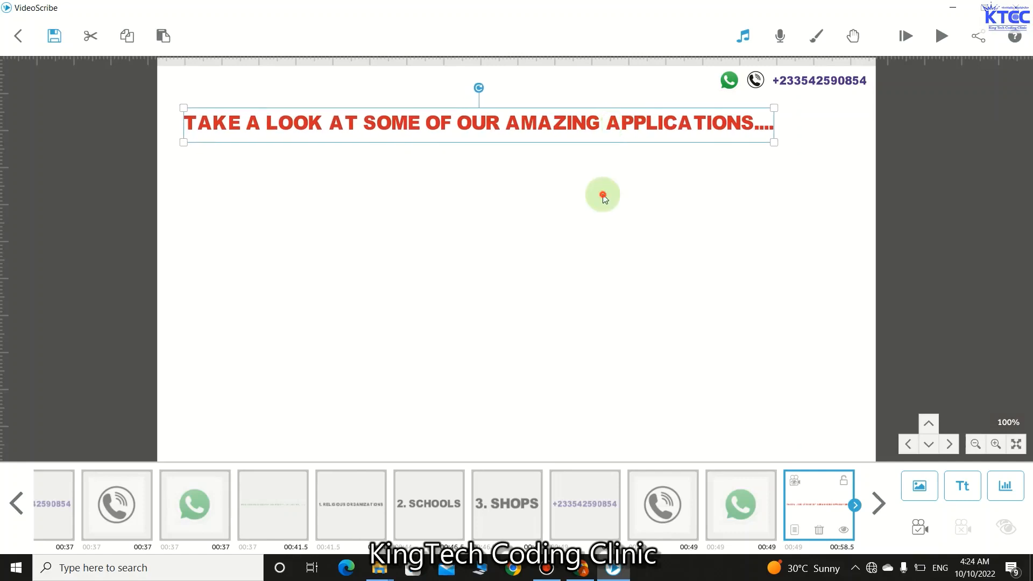
left_click(603, 197)
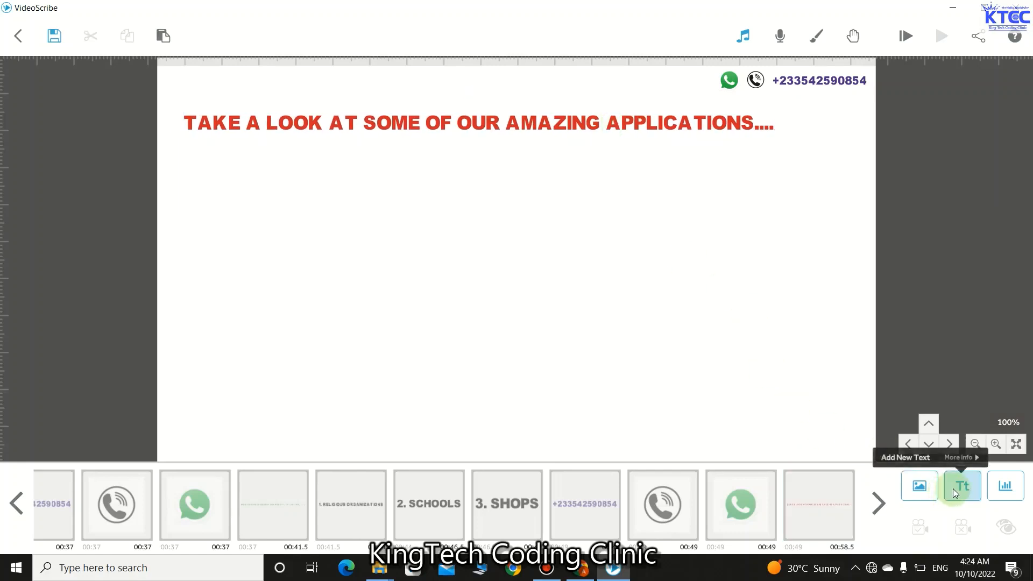
- Give the red heading 1.5 s Animate, 0.5 s pause and 0.5 s Transition, then nudge it right
left_click(556, 118)
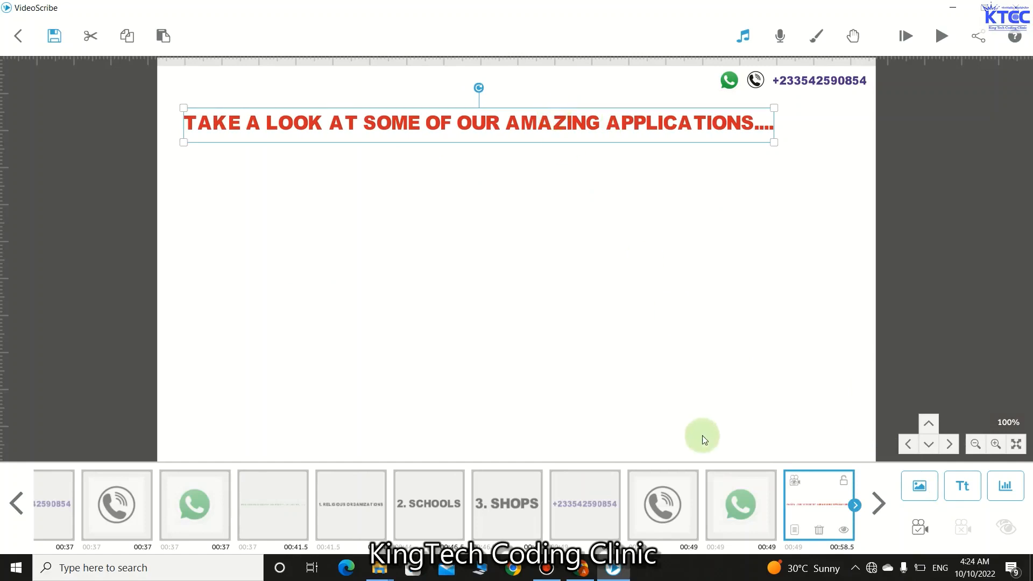
left_click(797, 534)
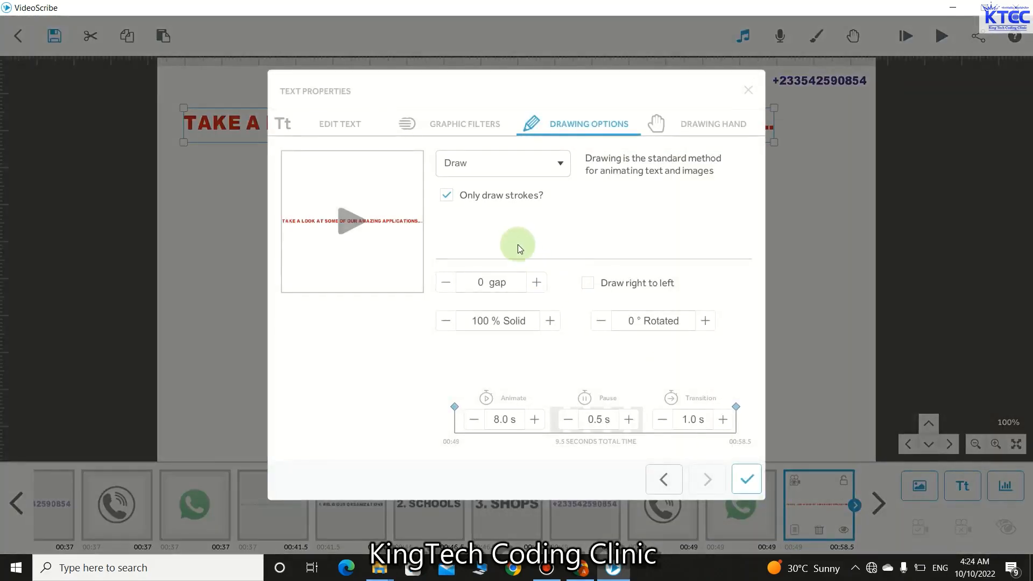
left_click(474, 419)
left_click(474, 419)
left_click(473, 419)
left_click(474, 419)
left_click(473, 419)
left_click(473, 419)
left_click(473, 420)
left_click(473, 419)
left_click(473, 419)
left_click(474, 419)
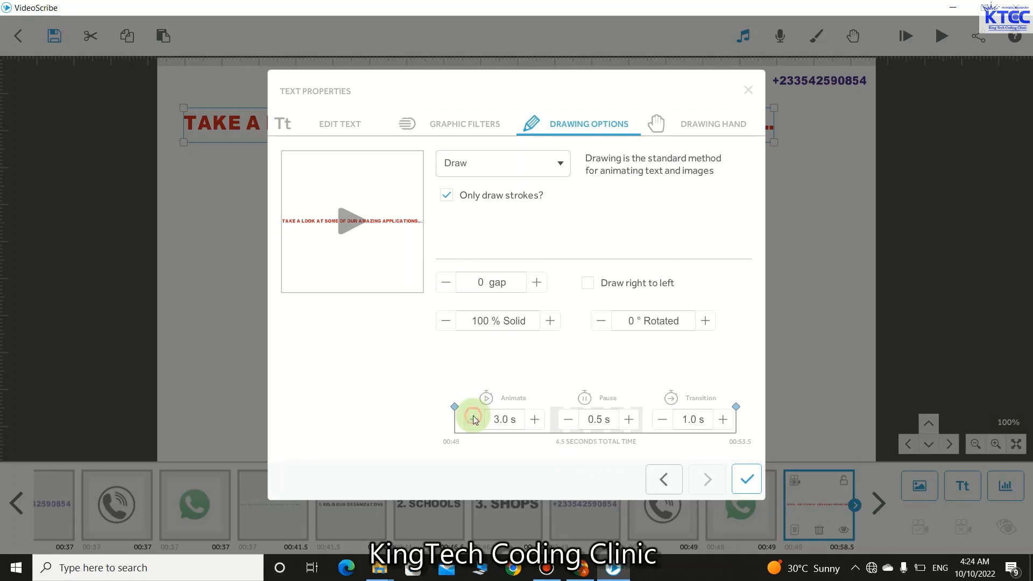
left_click(474, 420)
left_click(473, 420)
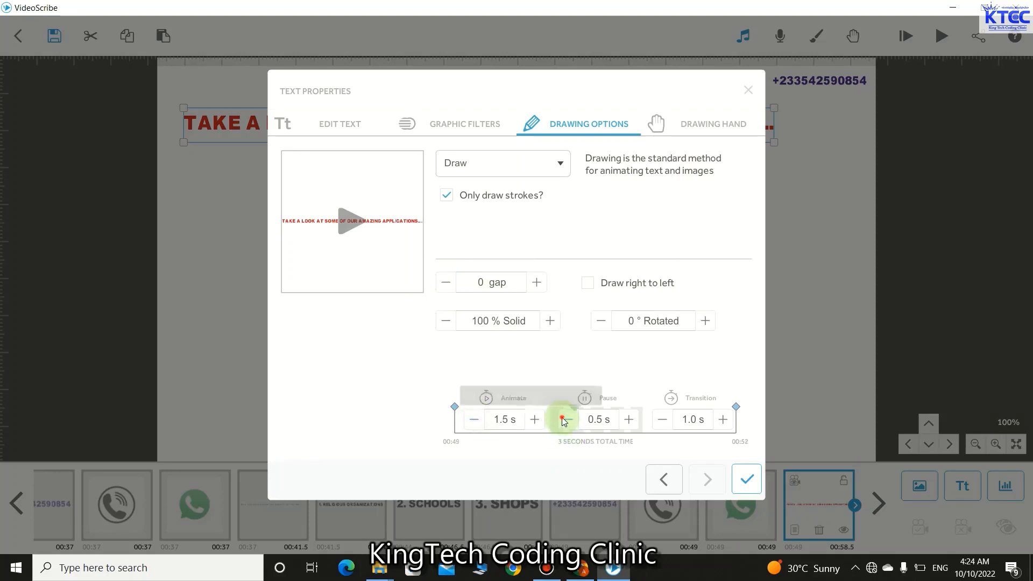
left_click(570, 420)
left_click(629, 419)
left_click(662, 420)
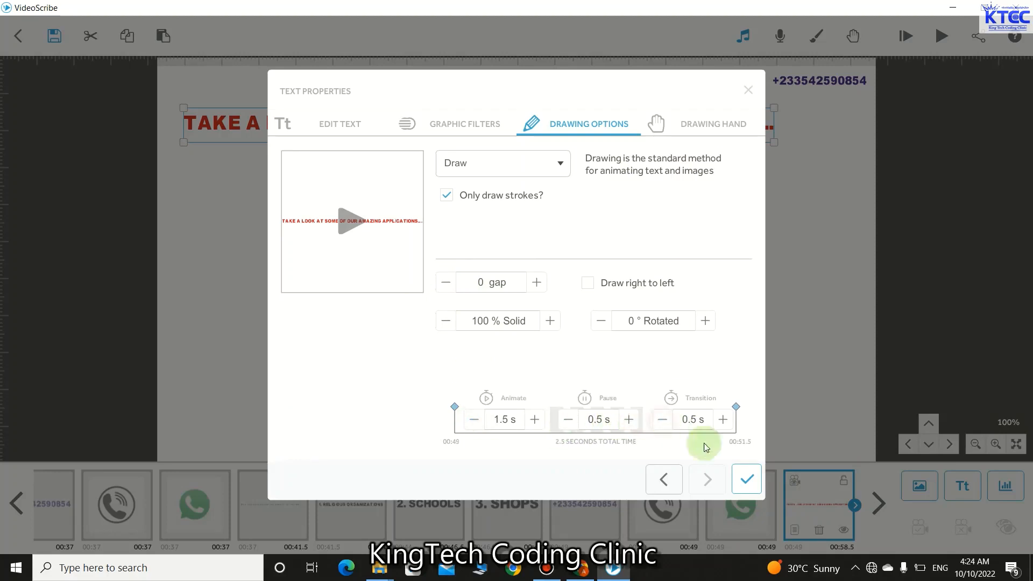
left_click(751, 483)
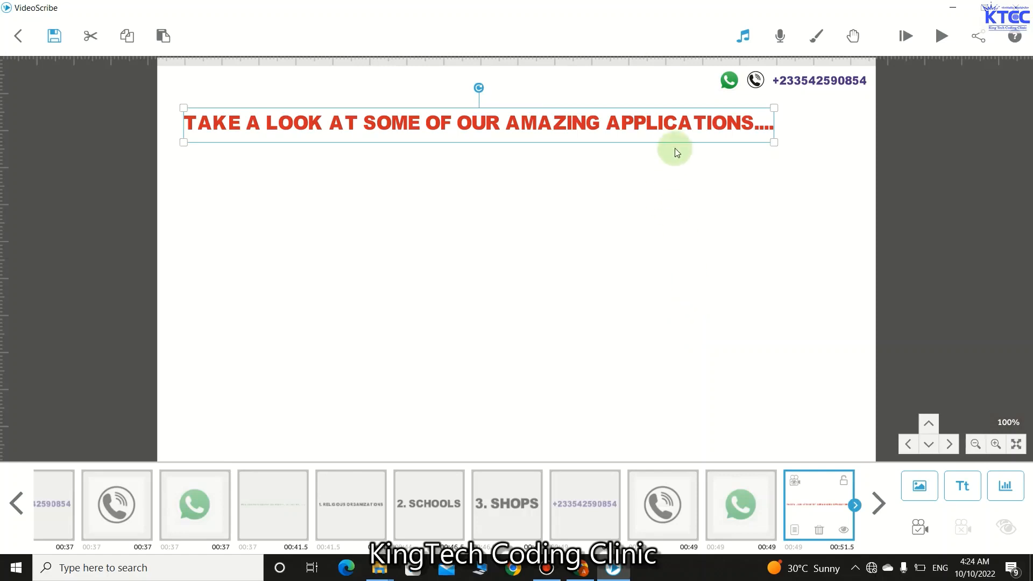
left_click_drag(641, 123, 651, 125)
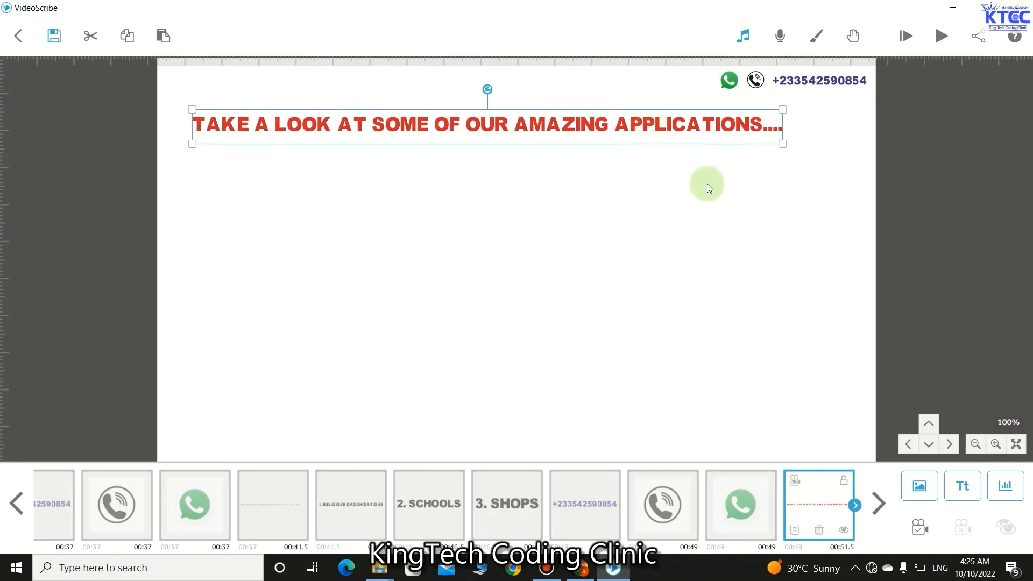
left_click(777, 340)
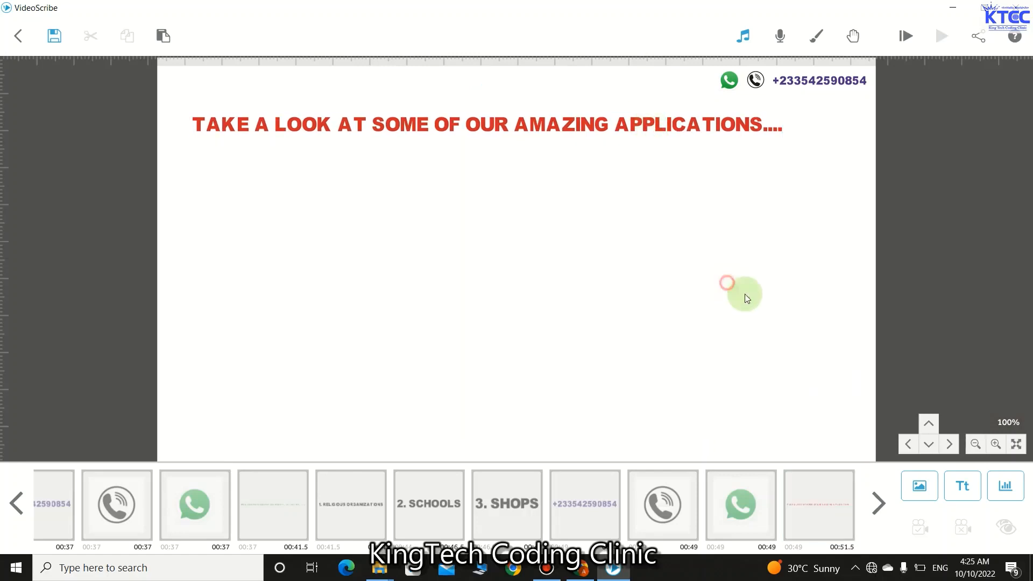
- Add black text '1. SCHOOL MANAGEMENT SYSTEM', shrink it, and place it below the heading on the left
left_click(970, 485)
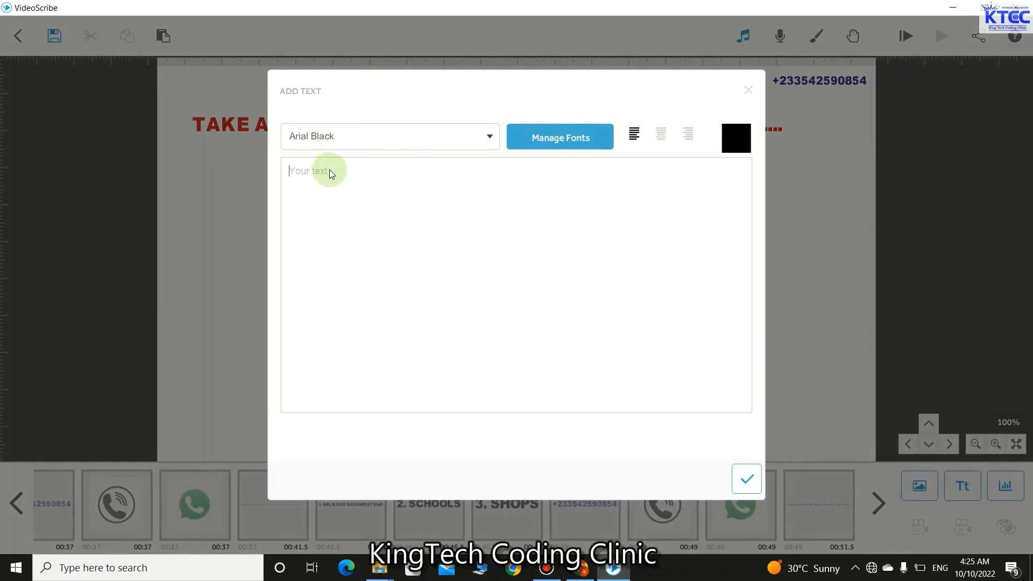
type("1. SCHOOL MANAGEMENT SYSTEM")
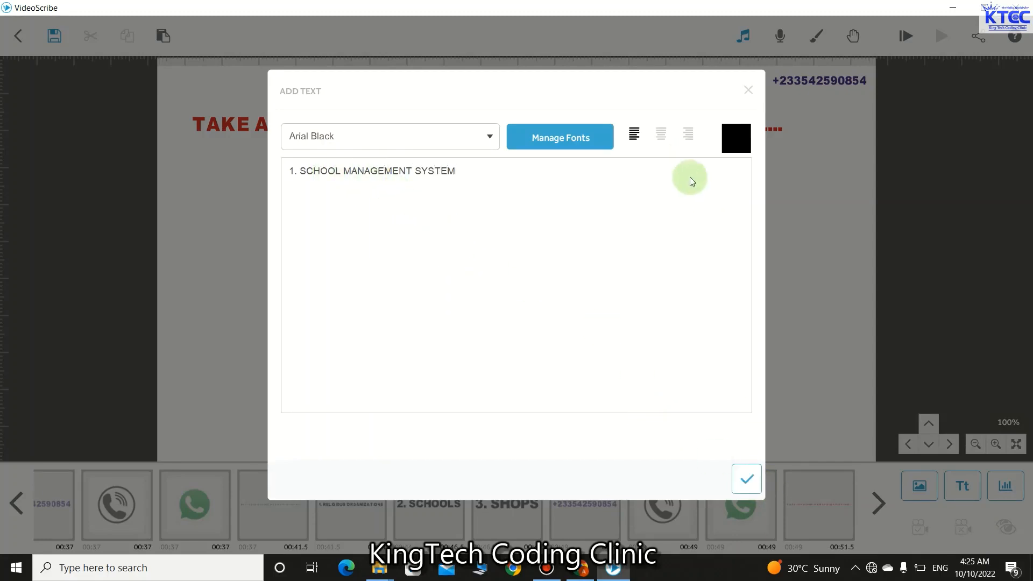
left_click(741, 483)
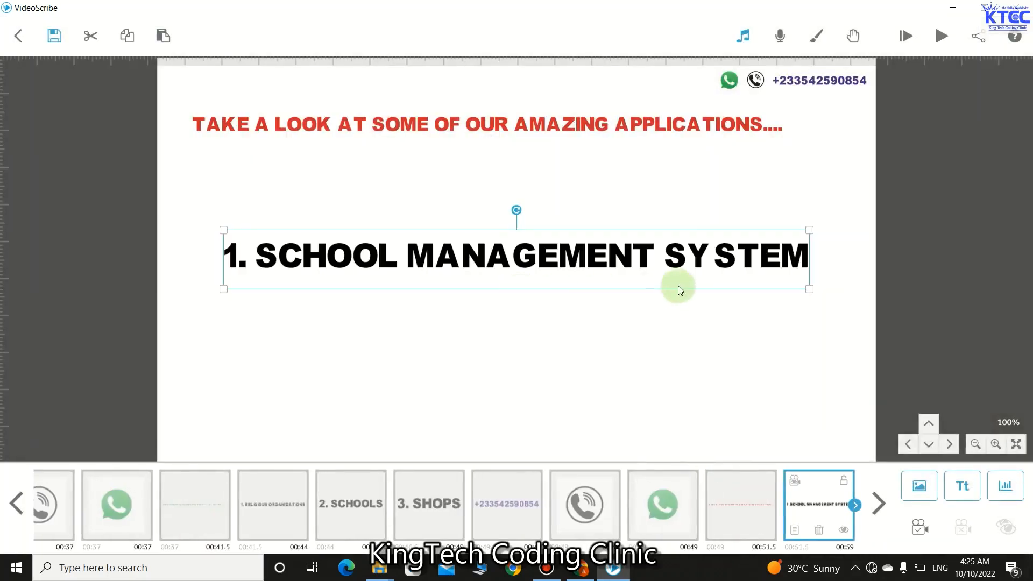
left_click_drag(809, 290, 698, 273)
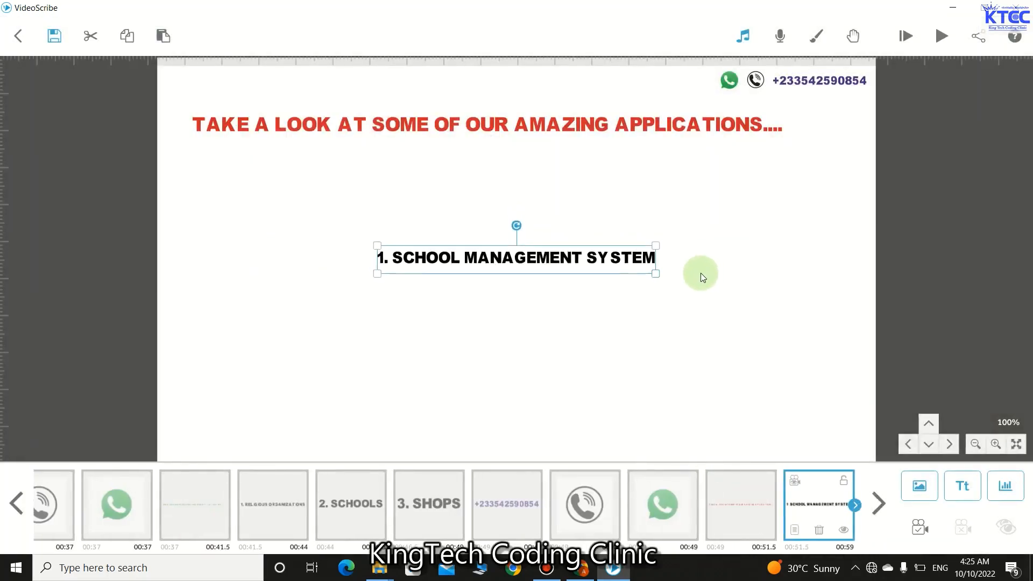
left_click_drag(543, 262, 327, 180)
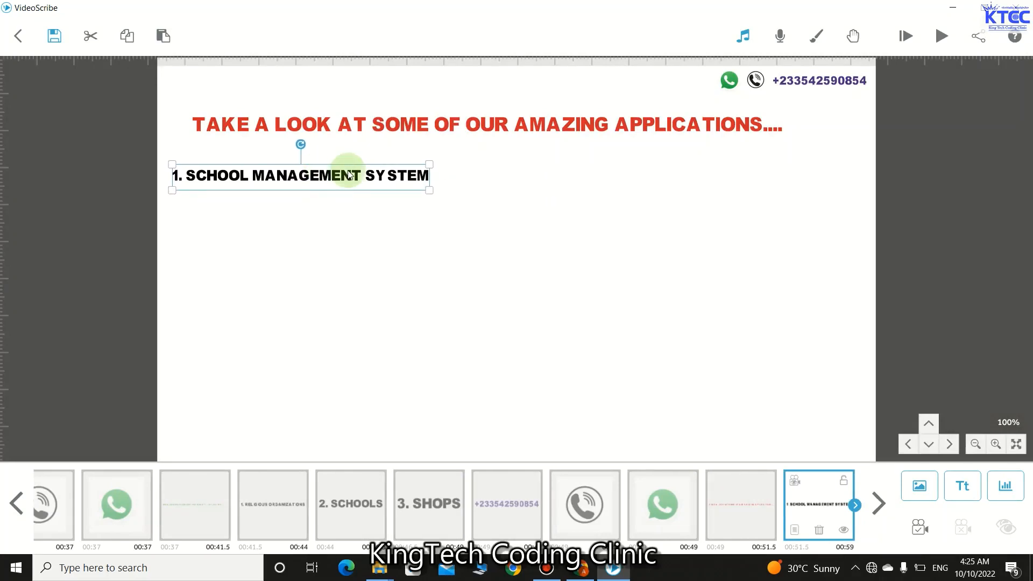
- Edit the item's text so SYSTEM wraps onto a second line
double_click(350, 174)
left_click(343, 124)
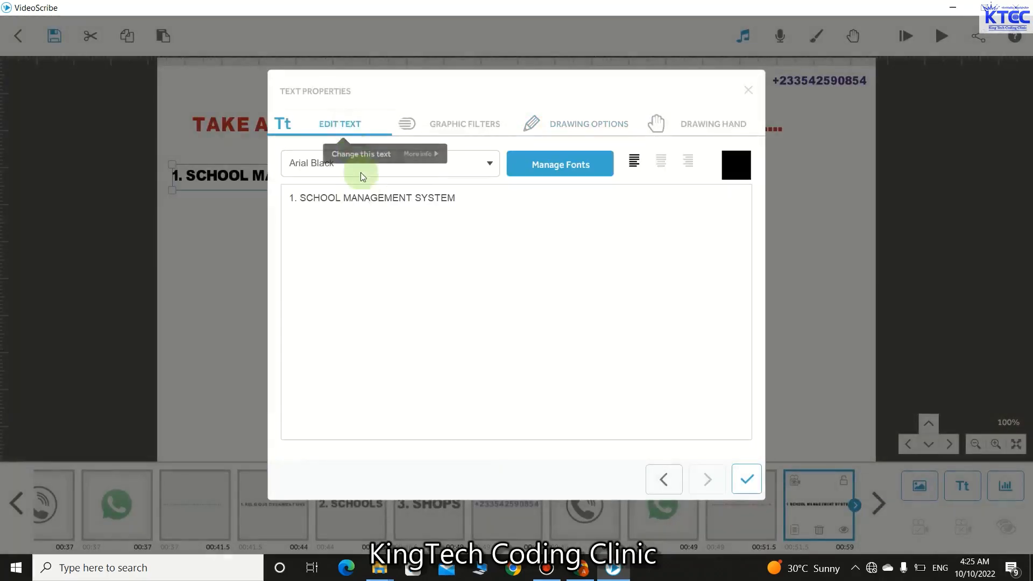
left_click(413, 200)
key("Return")
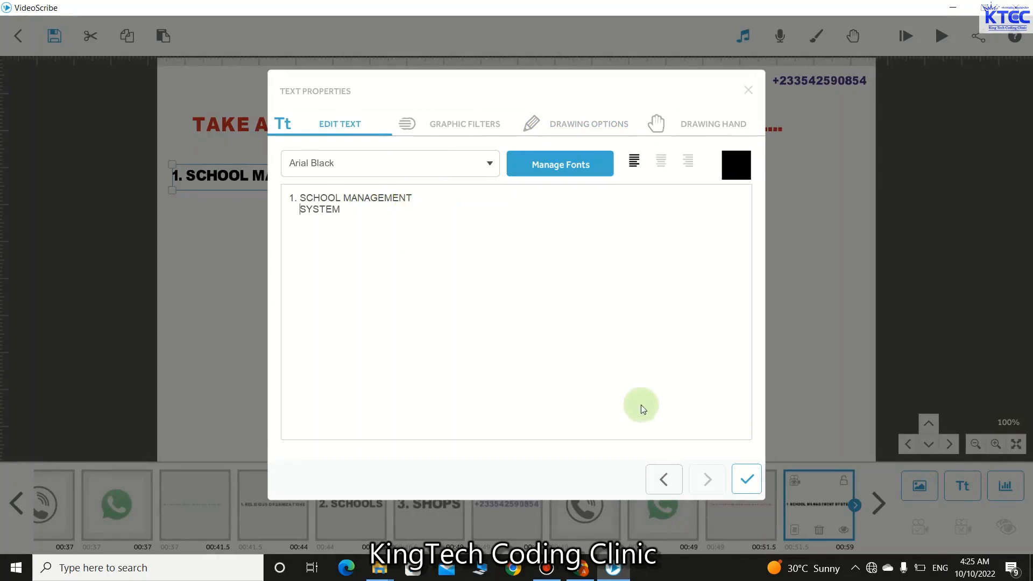
left_click(747, 480)
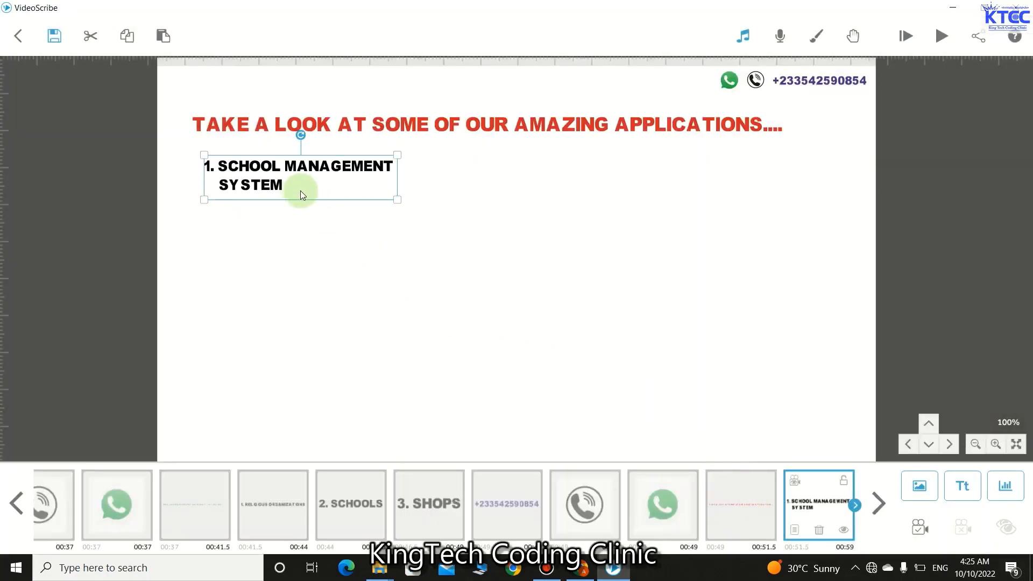
left_click(338, 244)
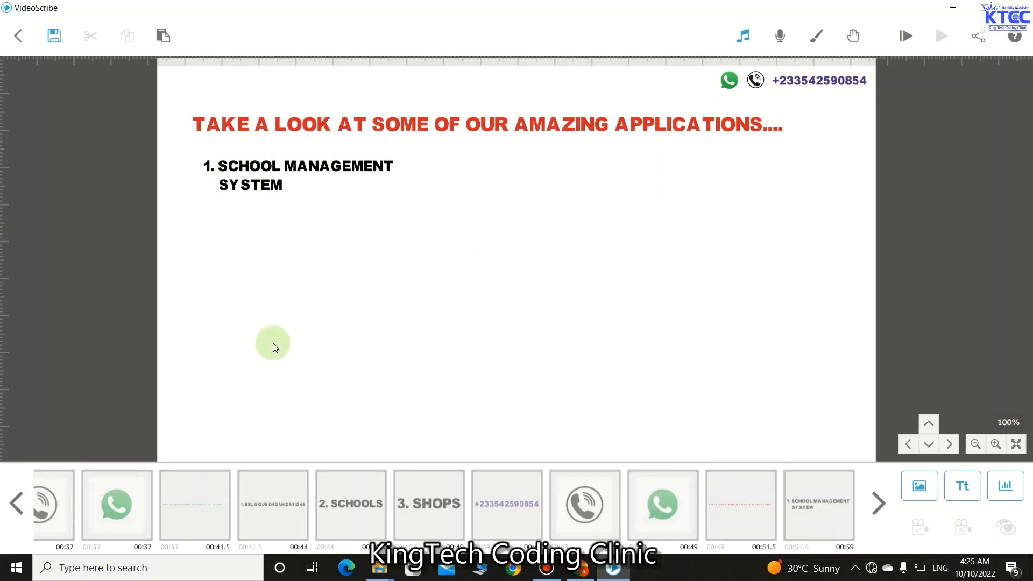
- Set the item's Animate to 1.5 s and Transition to 0.5 s
left_click(800, 502)
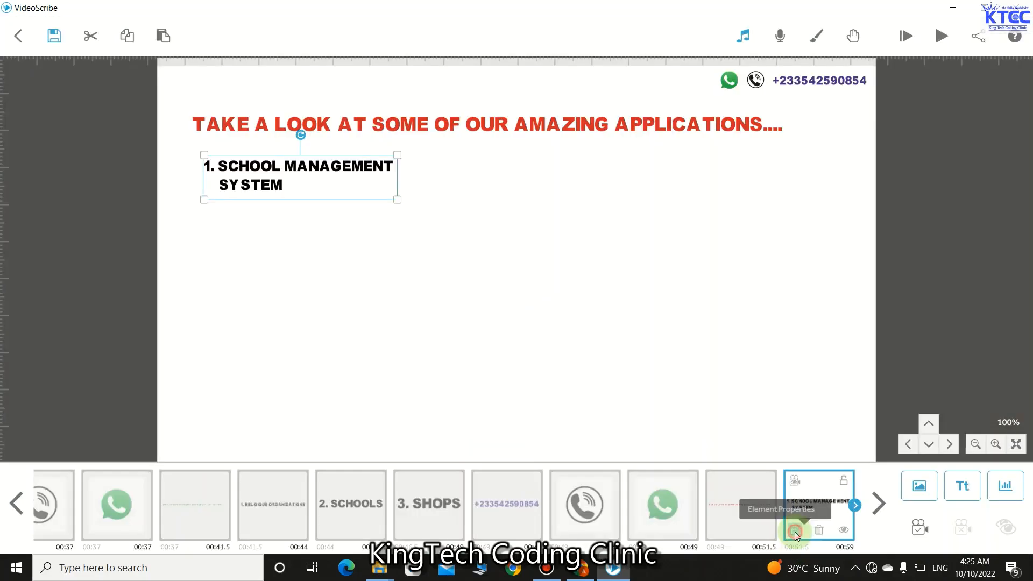
left_click(796, 532)
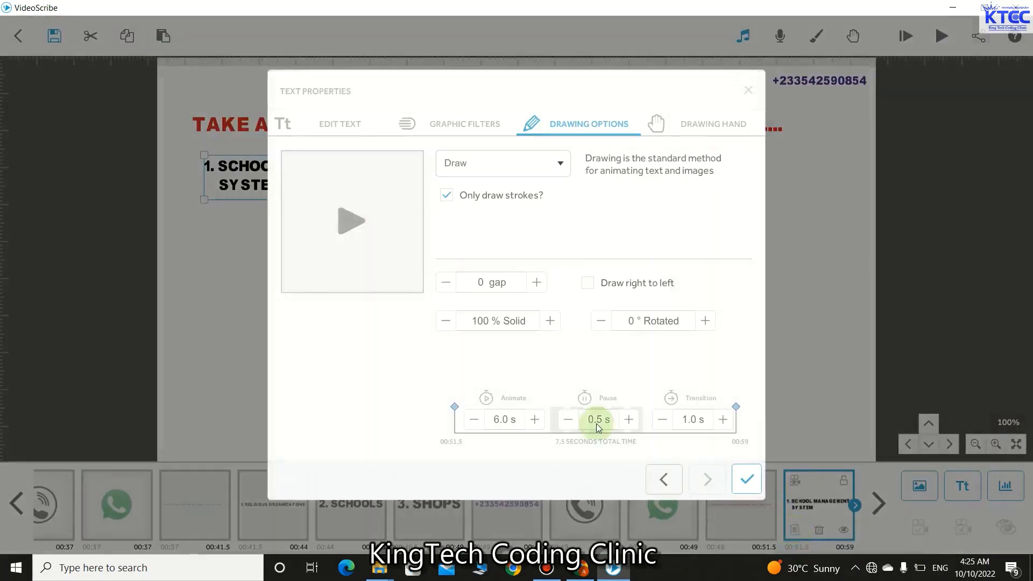
left_click(474, 419)
left_click(473, 420)
left_click(474, 419)
left_click(474, 420)
left_click(473, 420)
left_click(473, 419)
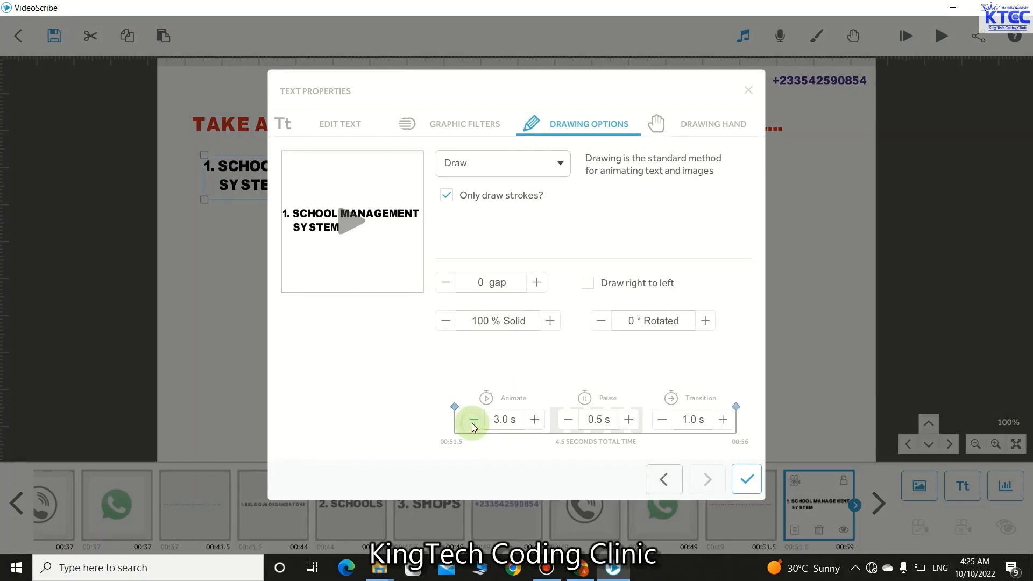
left_click(474, 419)
left_click(474, 419)
left_click(474, 420)
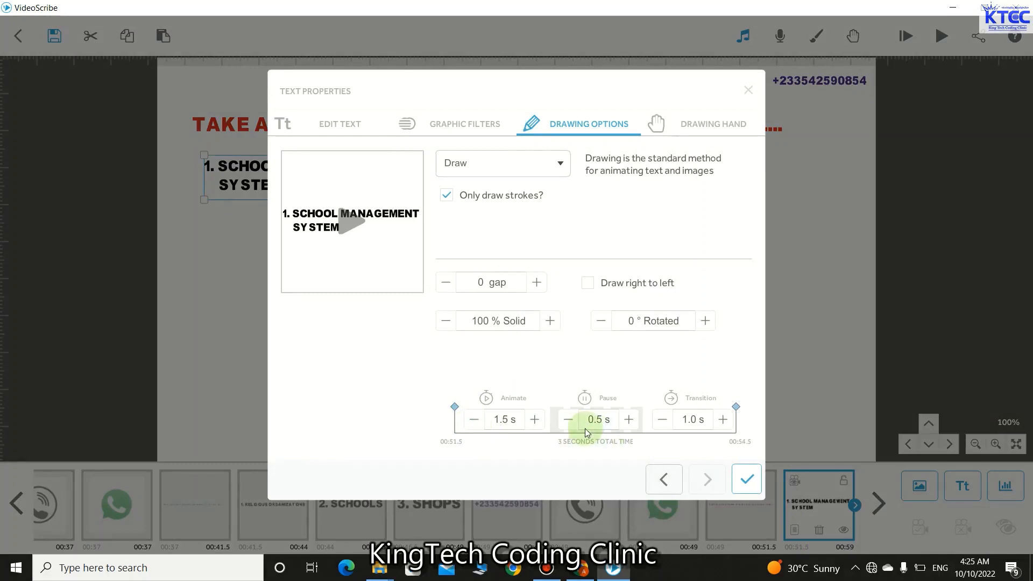
left_click(662, 420)
left_click(746, 478)
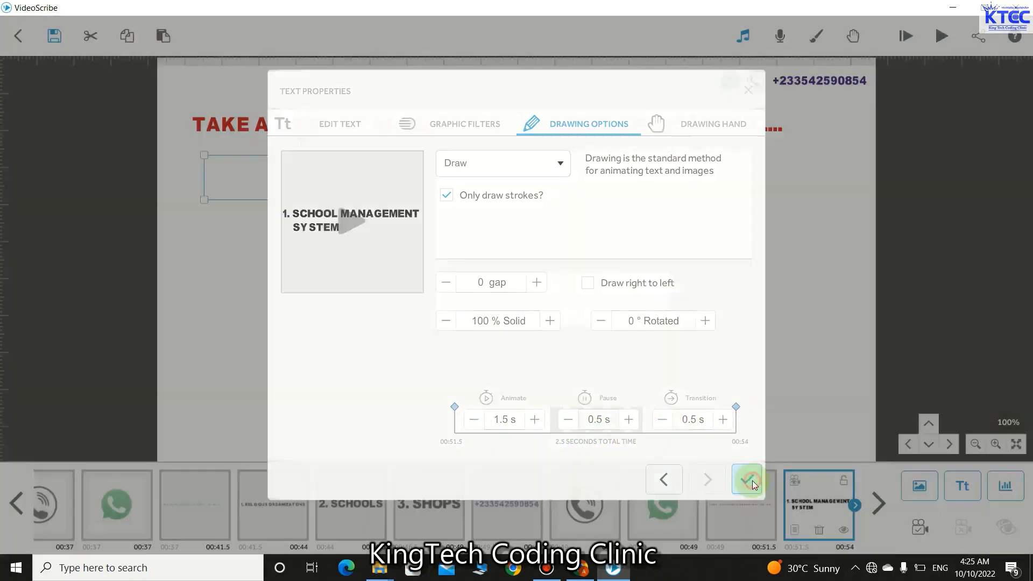
left_click(615, 379)
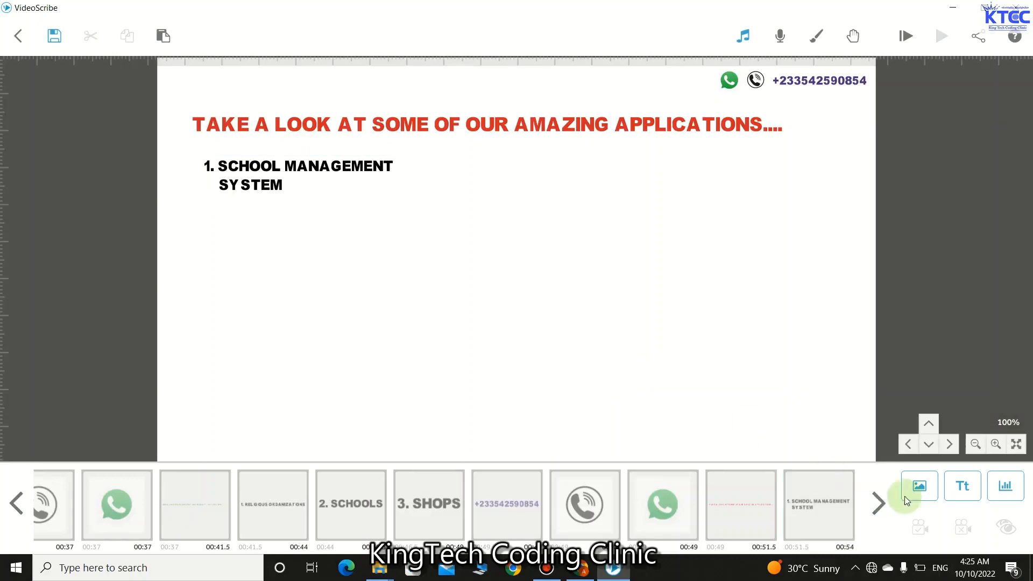
- Add the orange school-management screenshot, resized and aligned beneath the '1. SCHOOL MANAGEMENT SYSTEM' heading
left_click(919, 487)
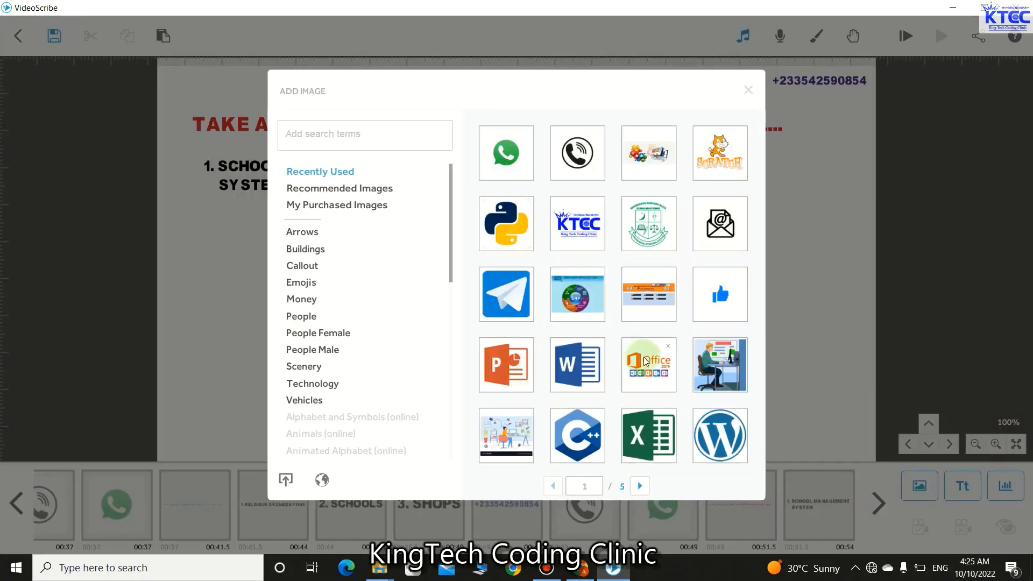
left_click(659, 290)
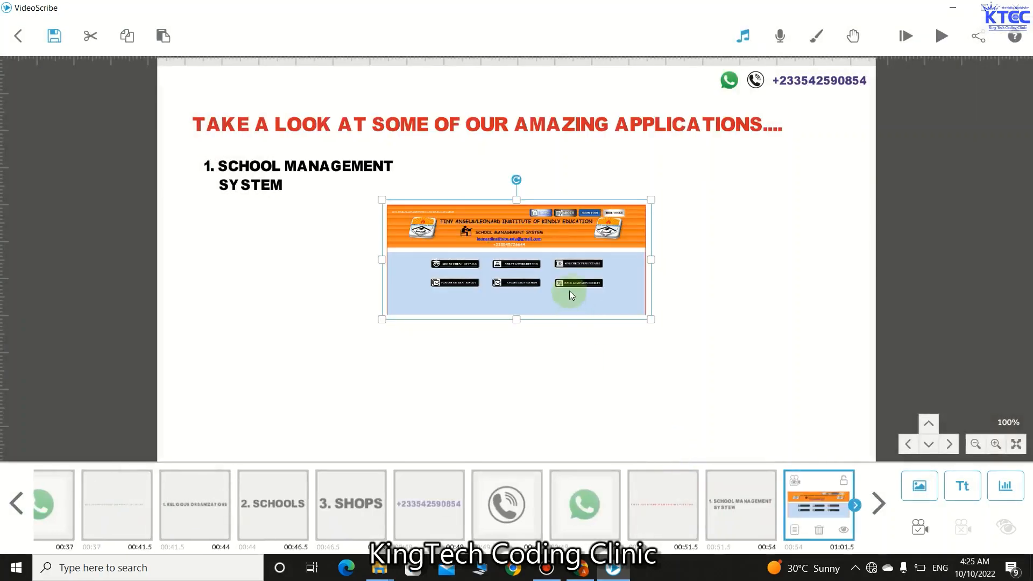
left_click_drag(569, 291, 368, 292)
left_click_drag(449, 265, 418, 264)
left_click_drag(354, 273, 332, 267)
left_click(272, 179)
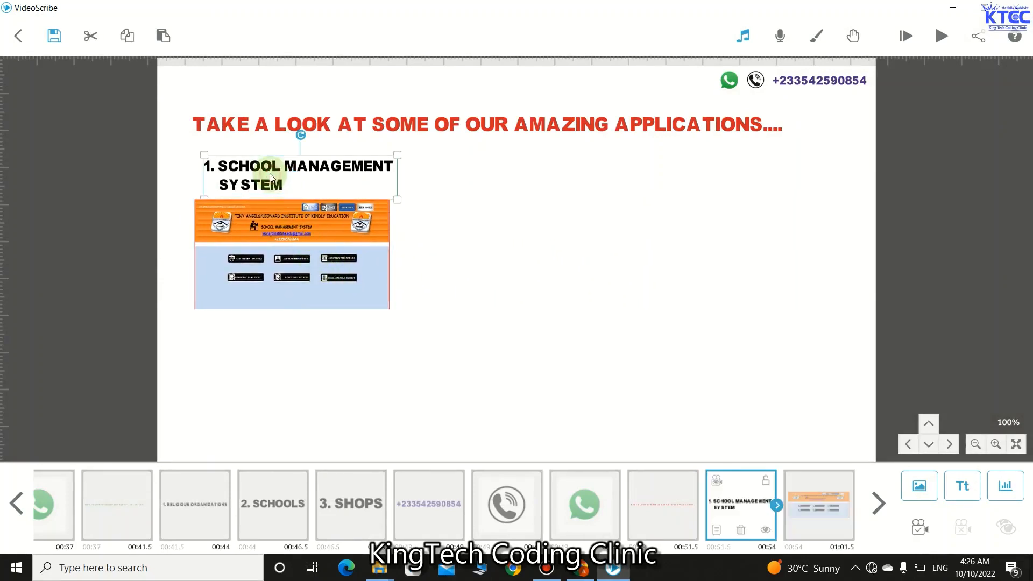
left_click_drag(270, 175, 248, 169)
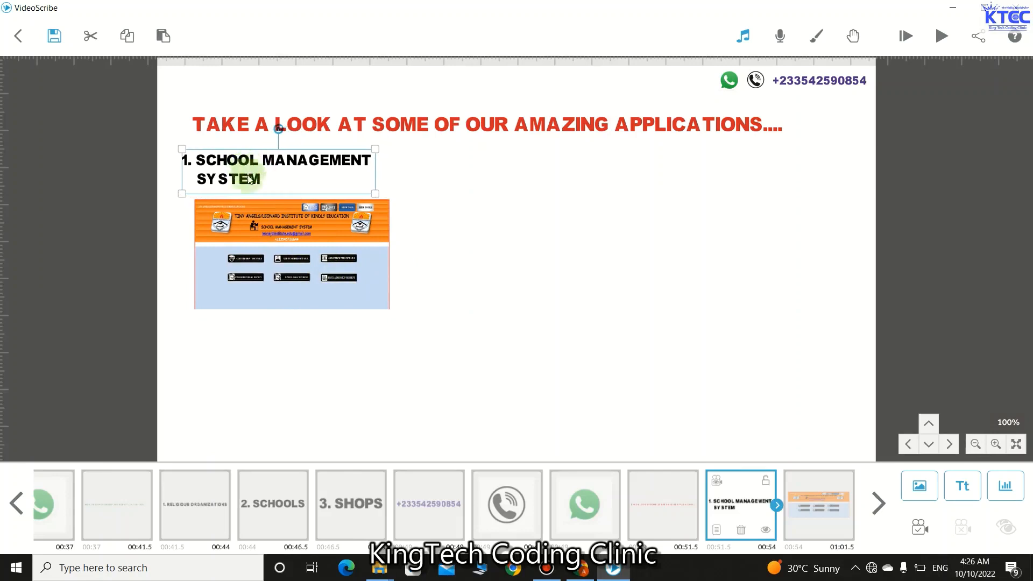
left_click(254, 228)
left_click_drag(255, 232, 239, 228)
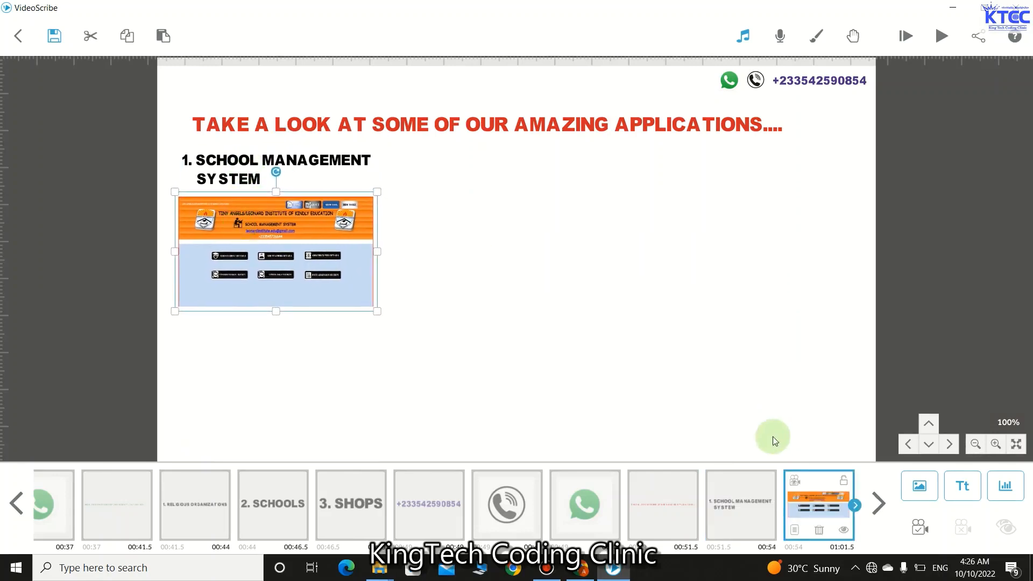
- Keep the screenshot on Draw style with 1.5 s Animate and 0.5 s Transition
left_click(791, 531)
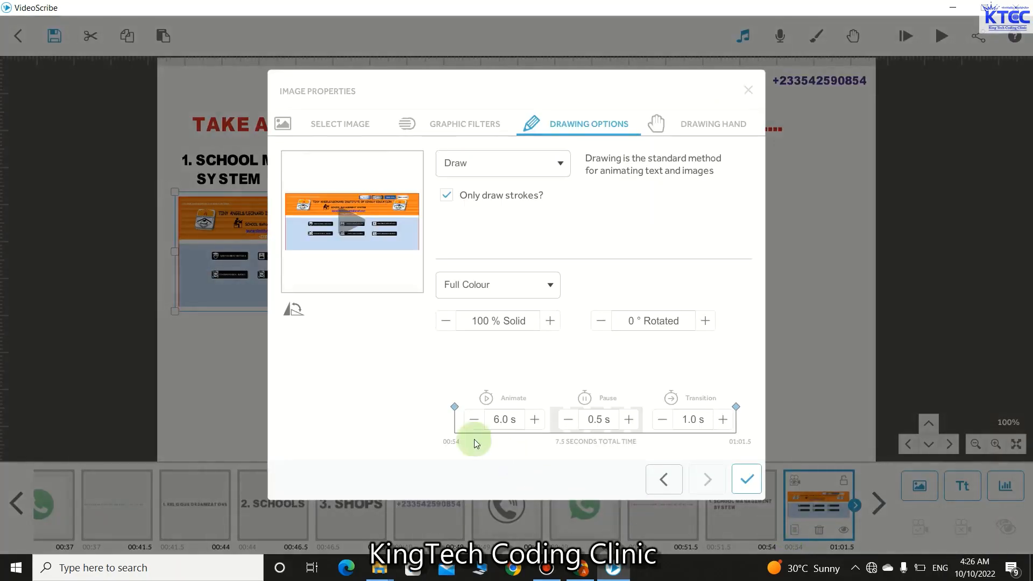
left_click(470, 422)
left_click(470, 422)
left_click(470, 422)
left_click(470, 422)
left_click(470, 422)
left_click(470, 421)
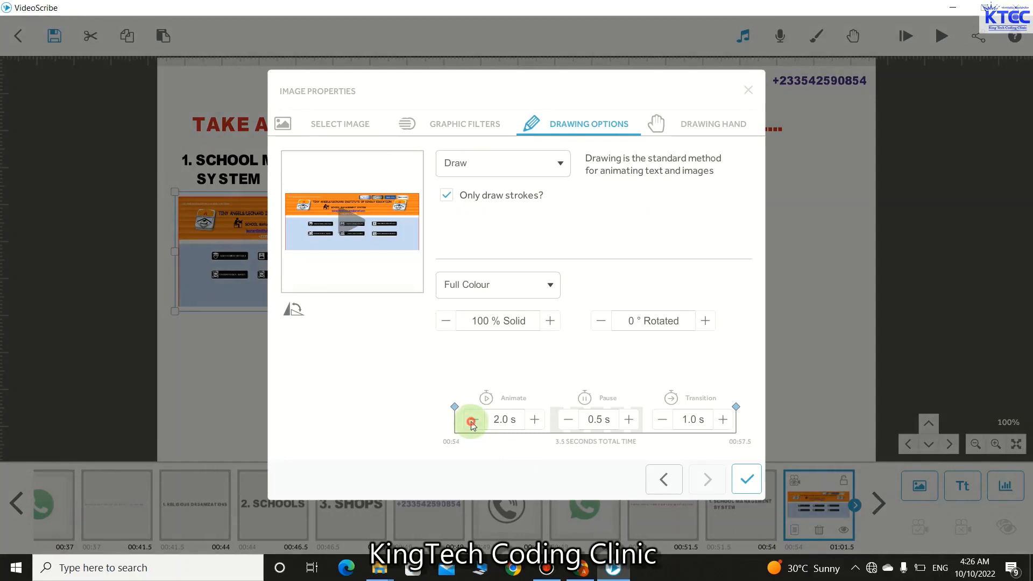
left_click(560, 163)
left_click(433, 166)
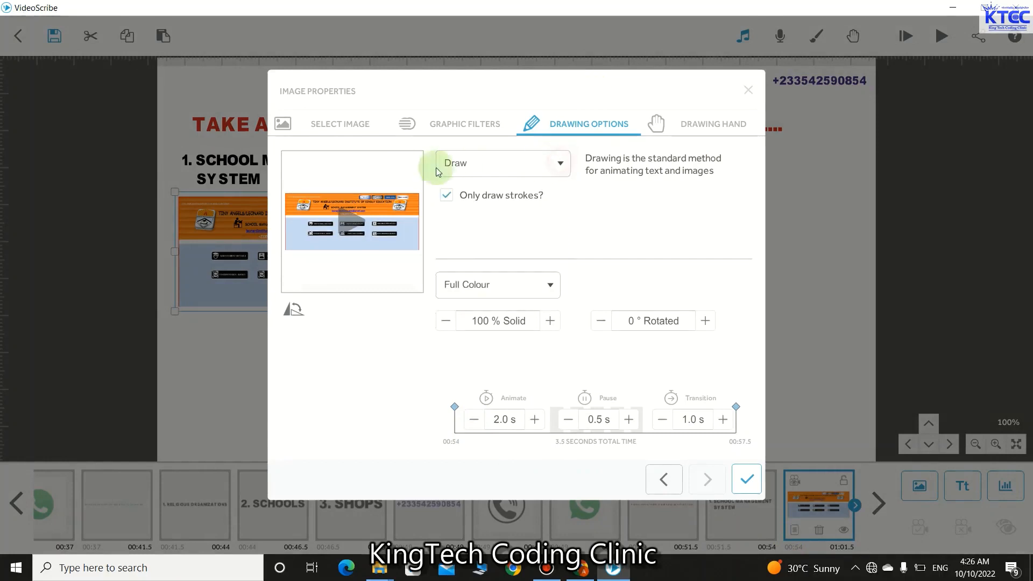
left_click(473, 419)
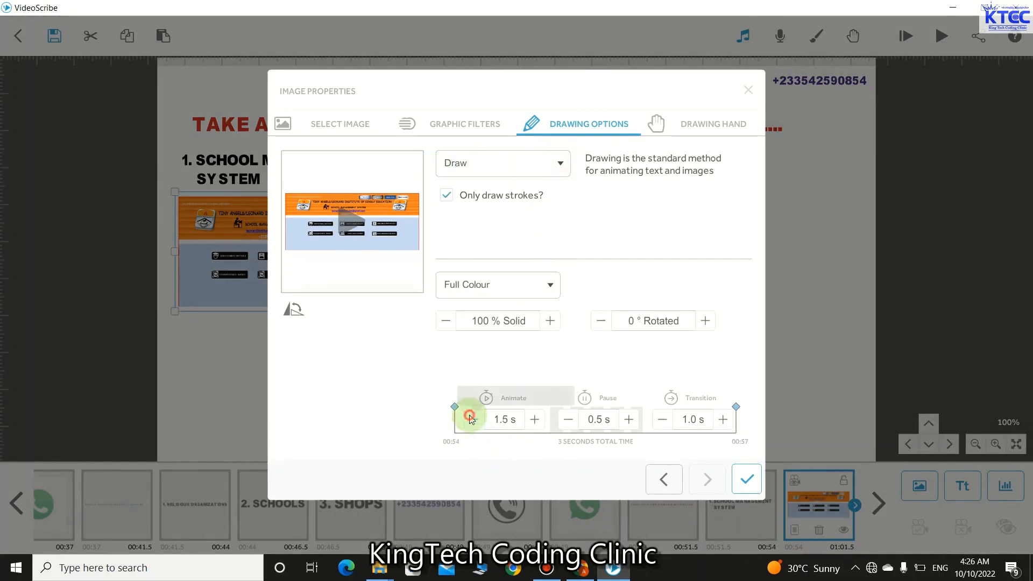
left_click(663, 419)
left_click(747, 479)
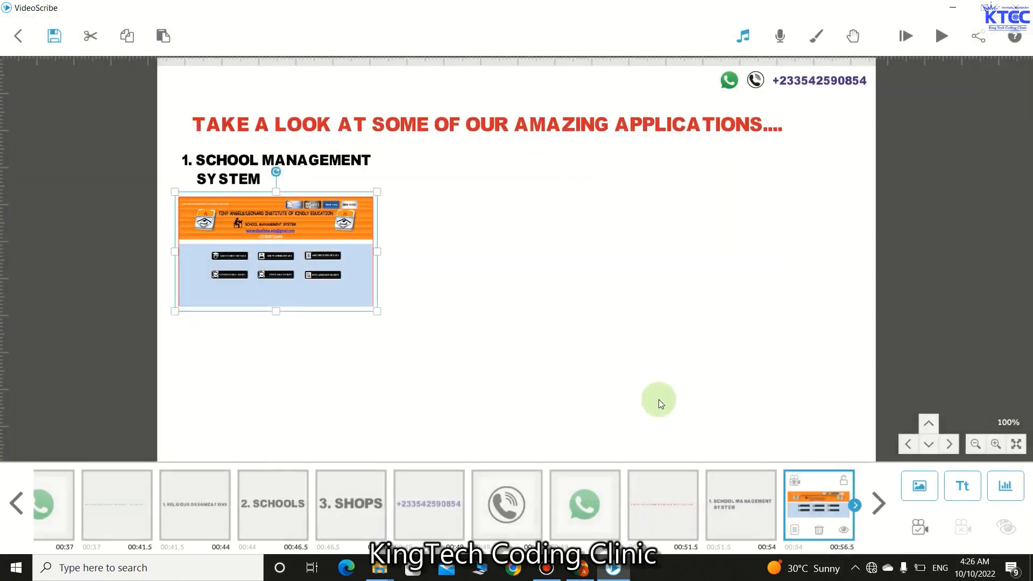
left_click(318, 164)
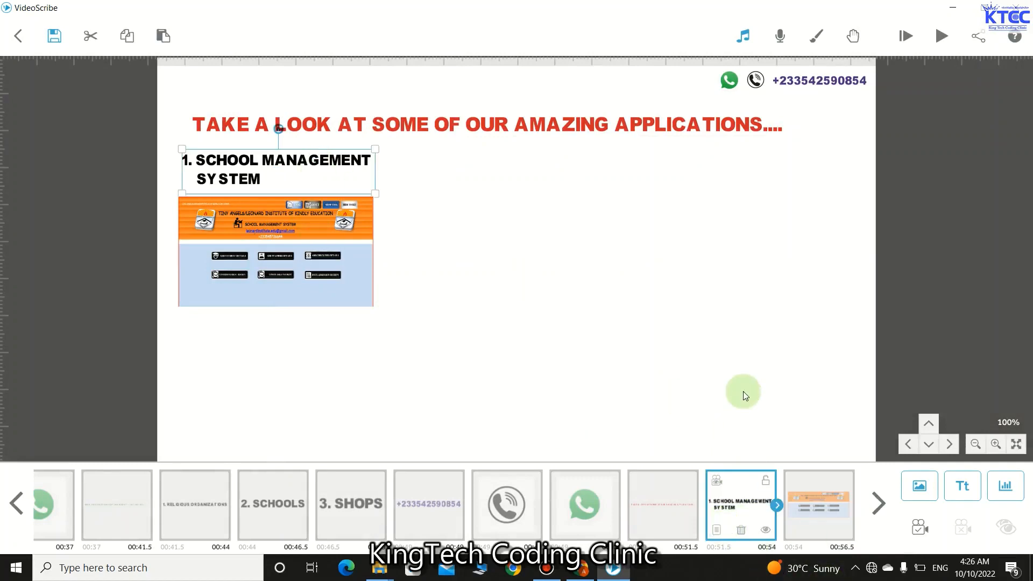
- Paste a copy of the heading, order it after the screenshot, and move it right of the original
key("ctrl+v")
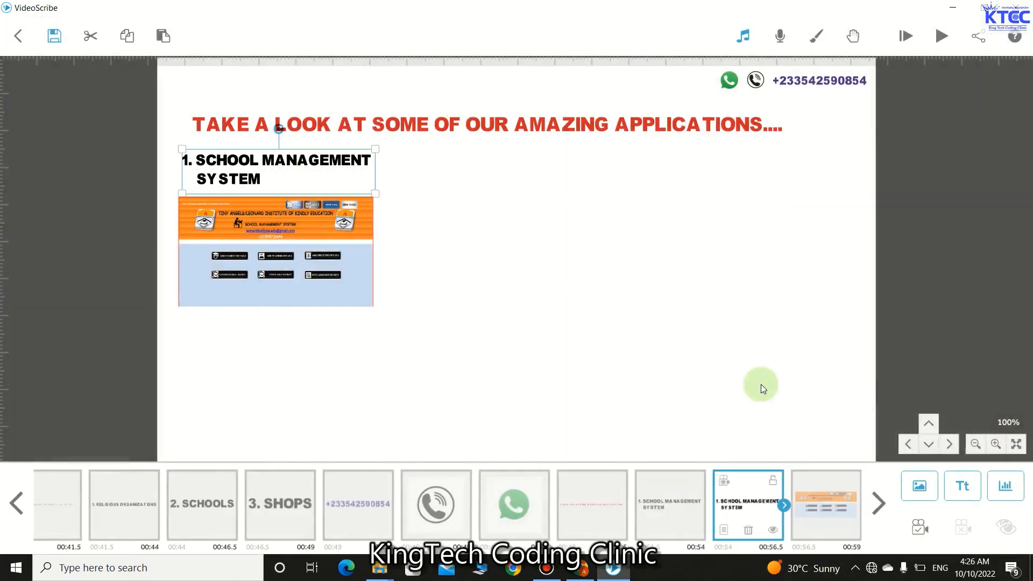
left_click_drag(747, 511, 800, 520)
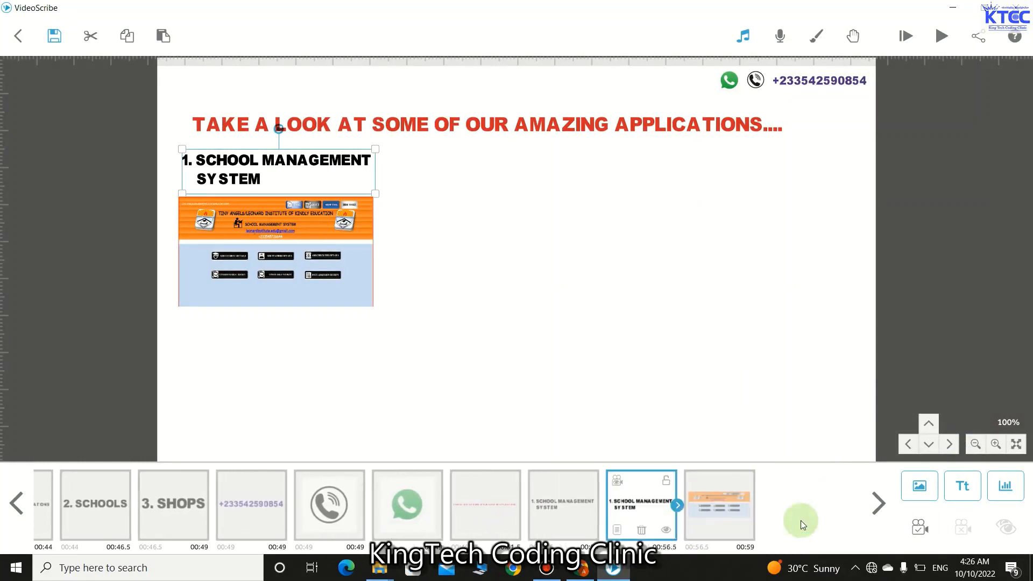
left_click_drag(709, 513, 782, 537)
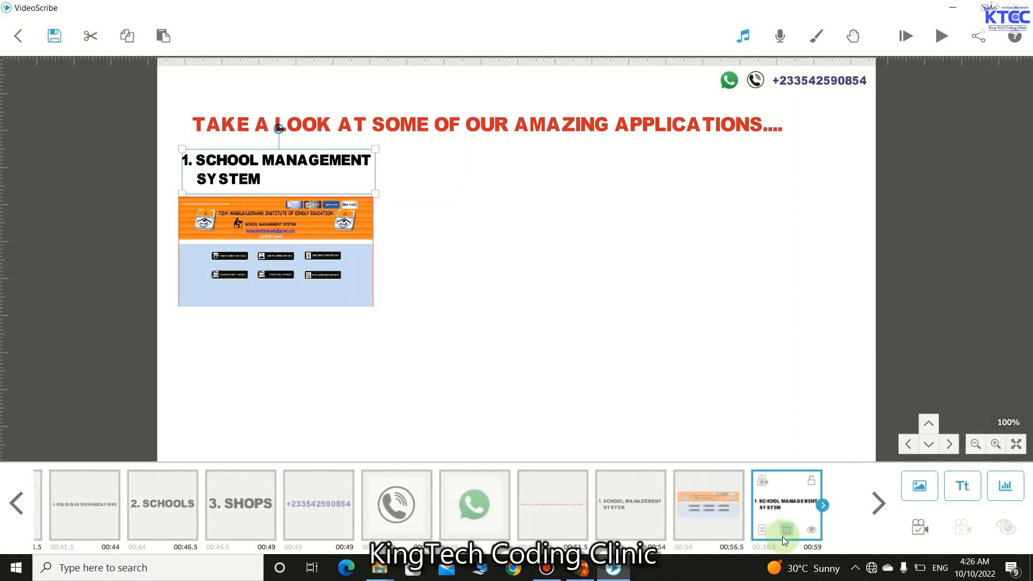
left_click_drag(338, 179, 556, 177)
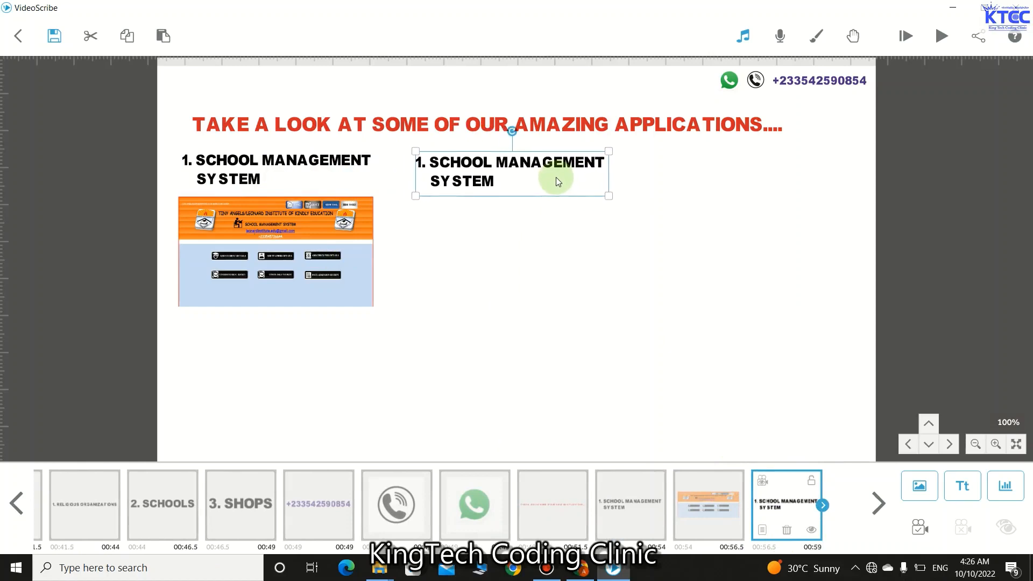
- Change the copy's text to '2. NEXT', nudge it up slightly, and open the image library
double_click(466, 170)
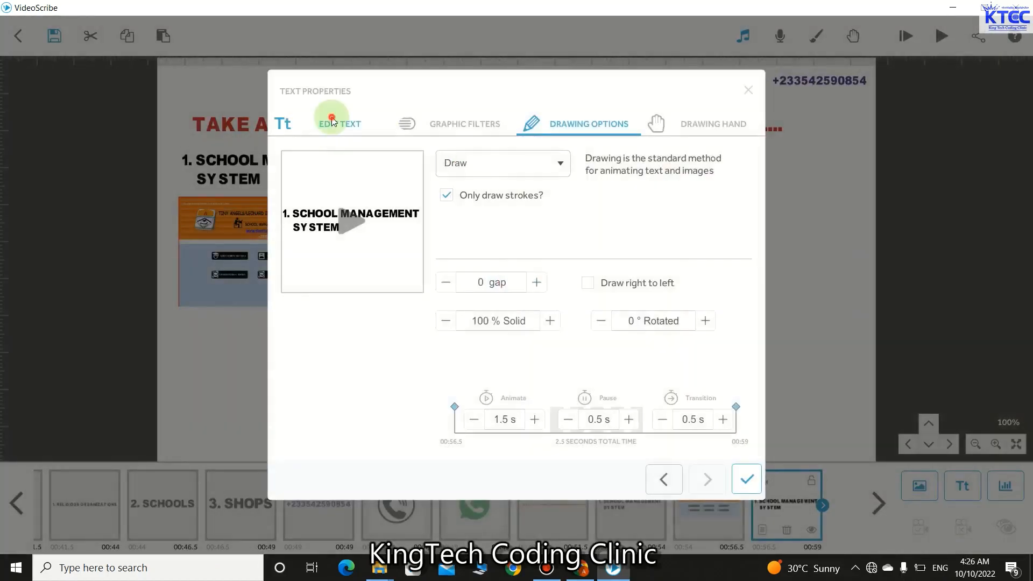
left_click(329, 123)
left_click(289, 197)
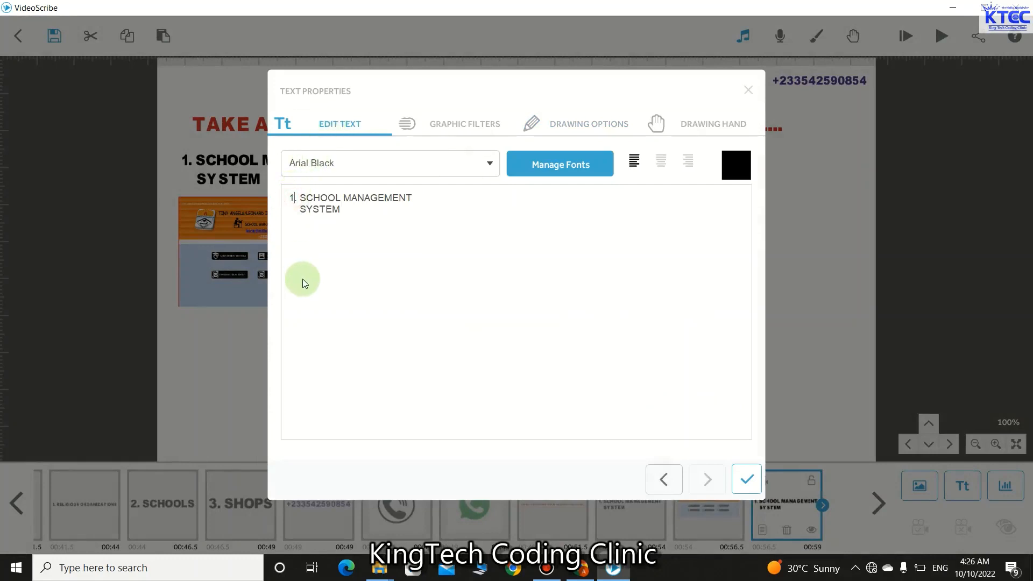
key("Delete")
type("2")
left_click(347, 209)
key("BackSpace")
key("BackSpace")
key("BackSpace")
key("BackSpace")
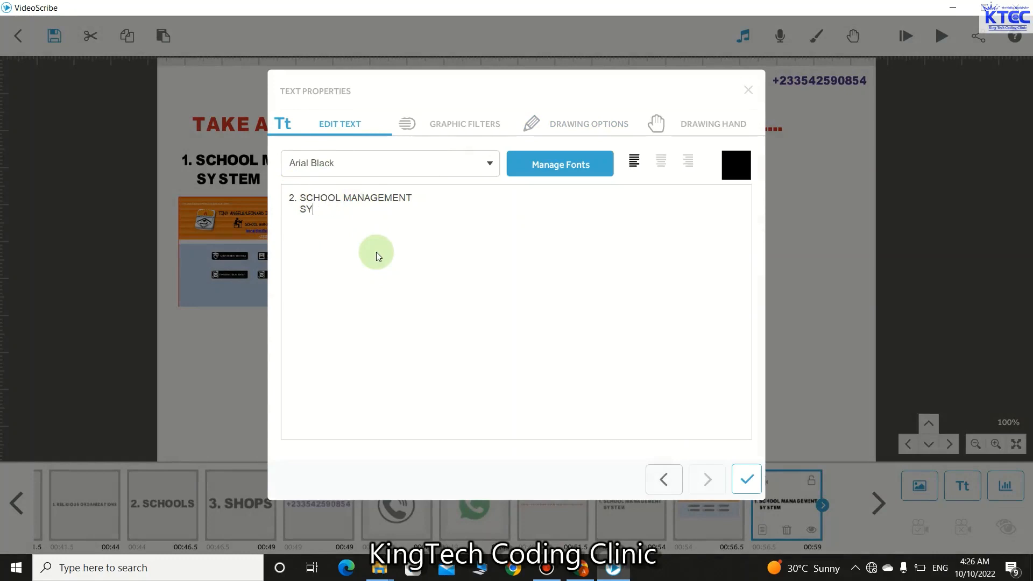
key("BackSpace")
key("BackSpace")
key("BackSpace")
key("BackSpace")
key("BackSpace")
key("BackSpace")
key("BackSpace")
key("BackSpace")
key("BackSpace")
key("BackSpace")
key("BackSpace")
key("BackSpace")
key("BackSpace")
key("BackSpace")
key("BackSpace")
key("BackSpace")
key("BackSpace")
key("BackSpace")
key("BackSpace")
key("BackSpace")
key("BackSpace")
key("BackSpace")
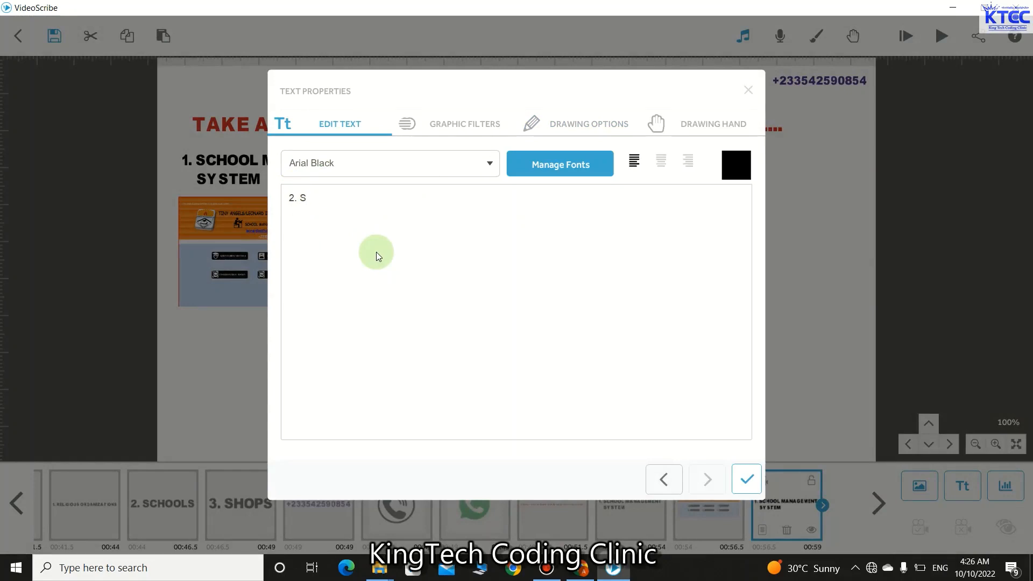
key("BackSpace")
type("Th")
key("BackSpace")
key("BackSpace")
type("N")
type("XT")
key("BackSpace")
key("BackSpace")
type("EXT")
left_click(743, 478)
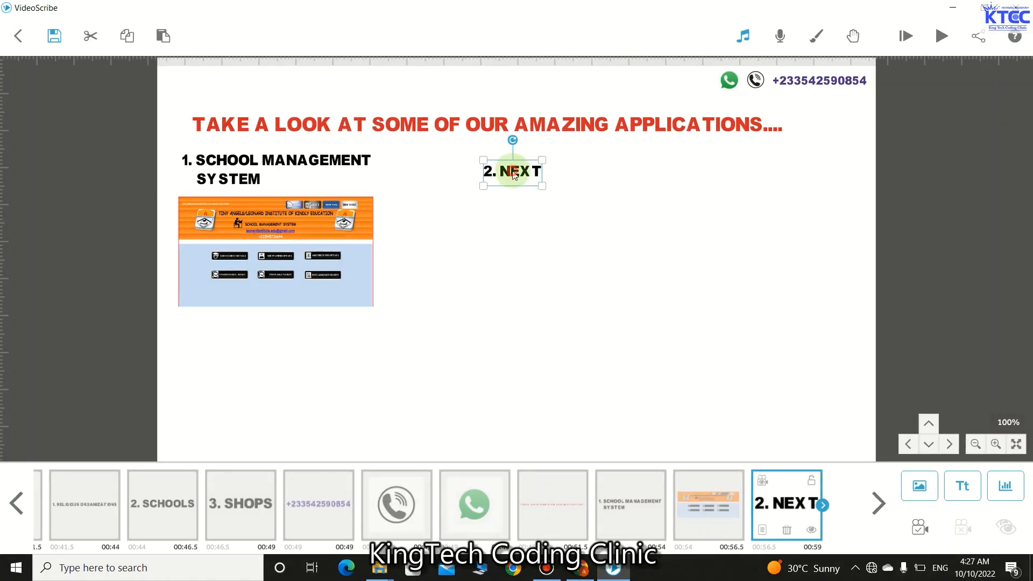
left_click_drag(514, 173, 504, 162)
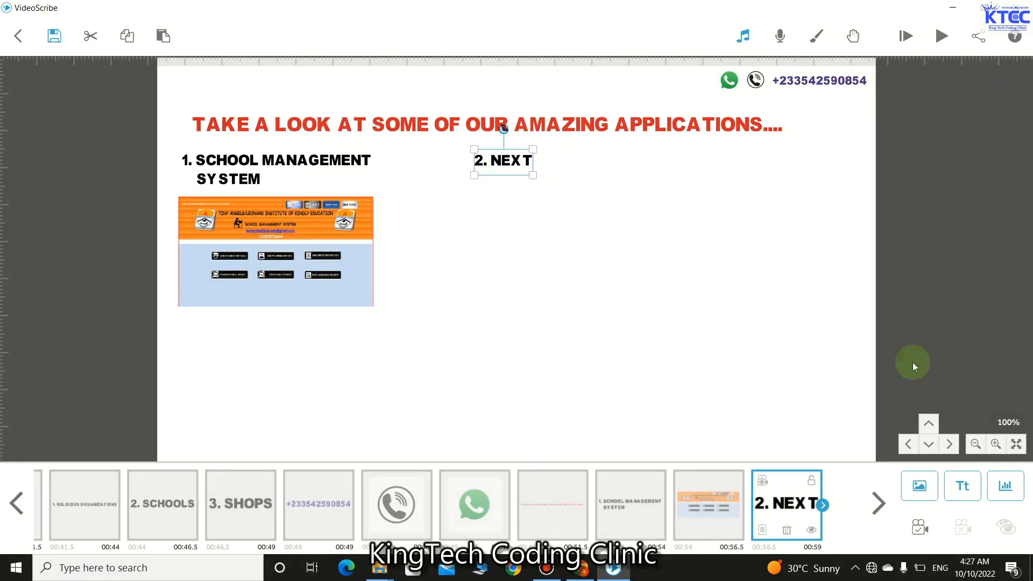
left_click(921, 494)
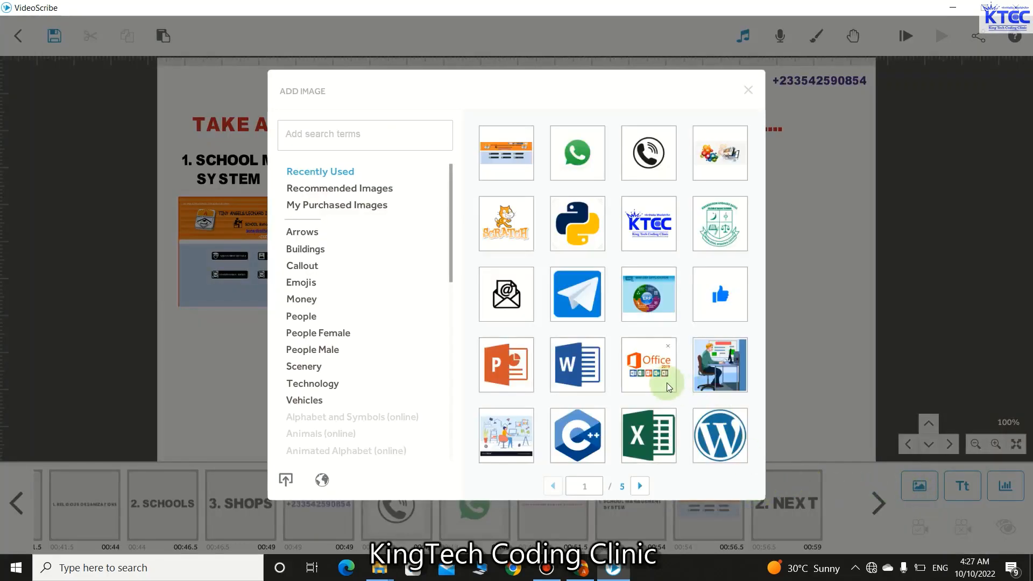
- Add the Sale/Purchase inventory screenshot from library page 4, shrink it, and place it under '2. NEXT'
scroll(667, 382, "down", 1)
scroll(667, 382, "down", 1)
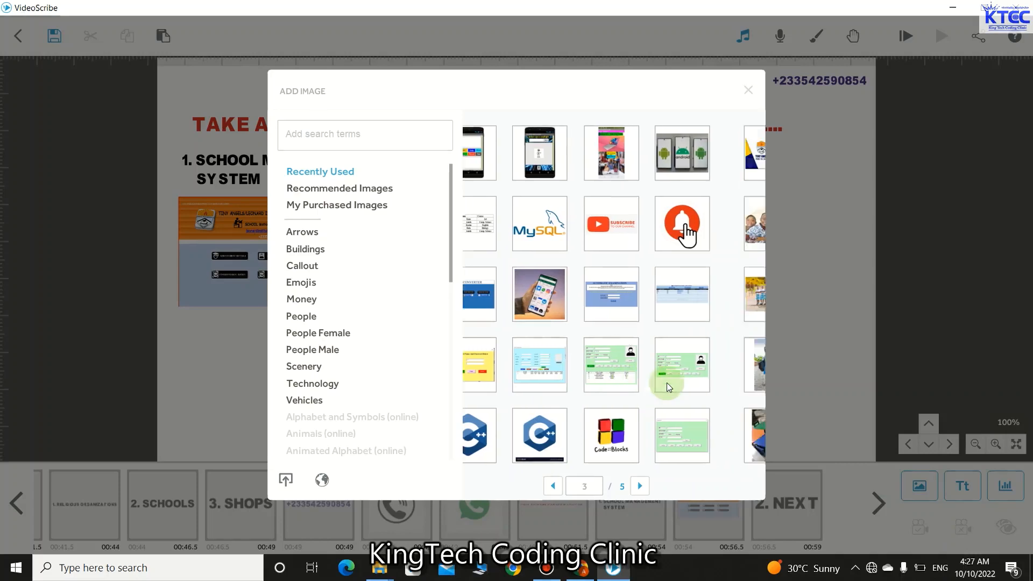
scroll(666, 383, "down", 1)
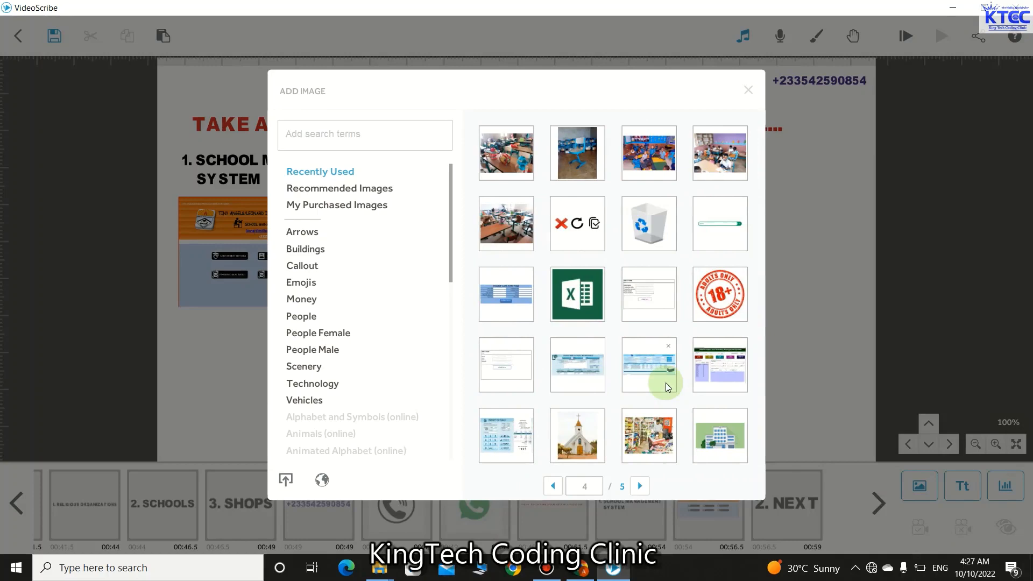
left_click(728, 377)
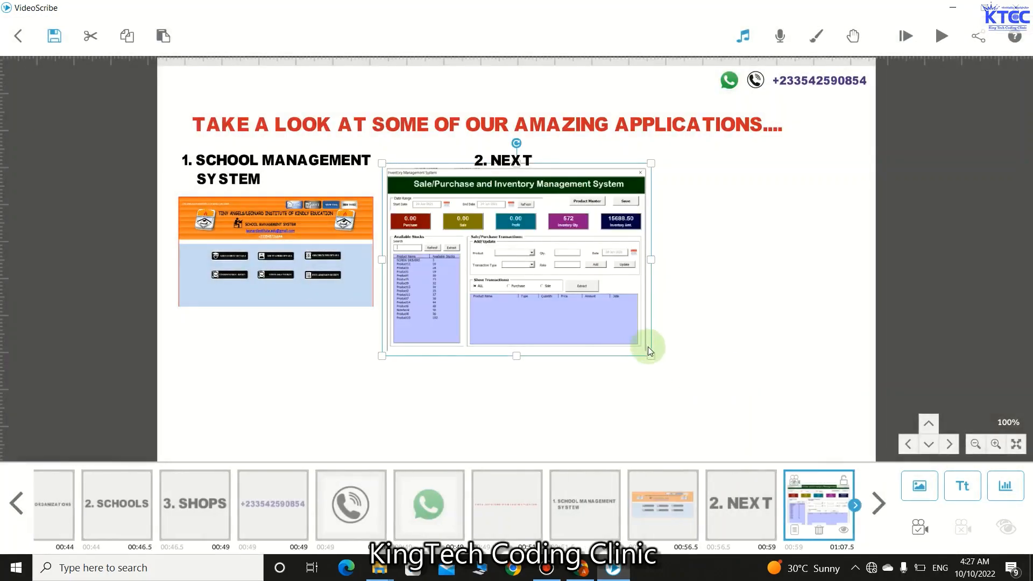
left_click_drag(651, 353, 606, 305)
left_click_drag(537, 277, 537, 263)
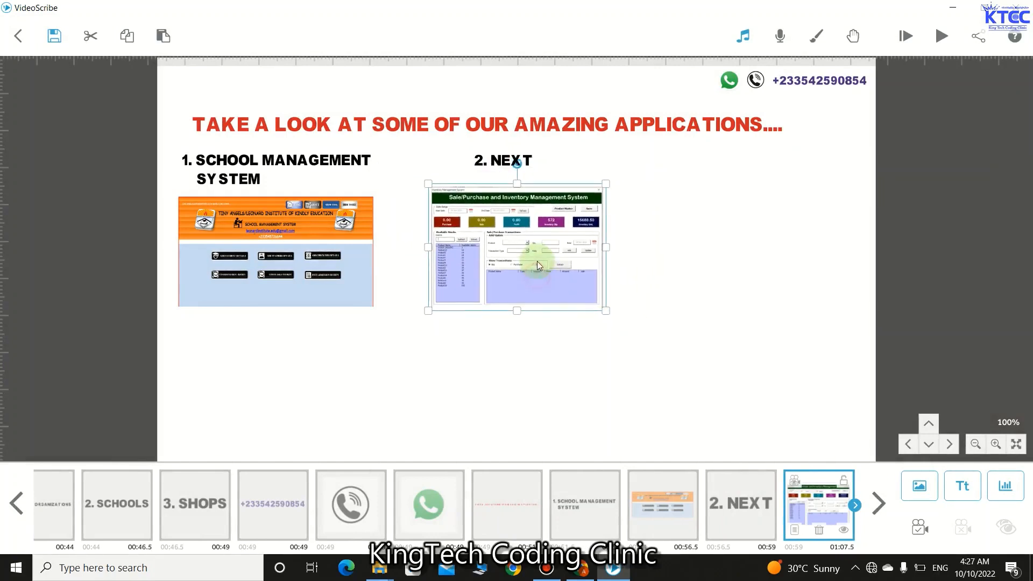
left_click(505, 164)
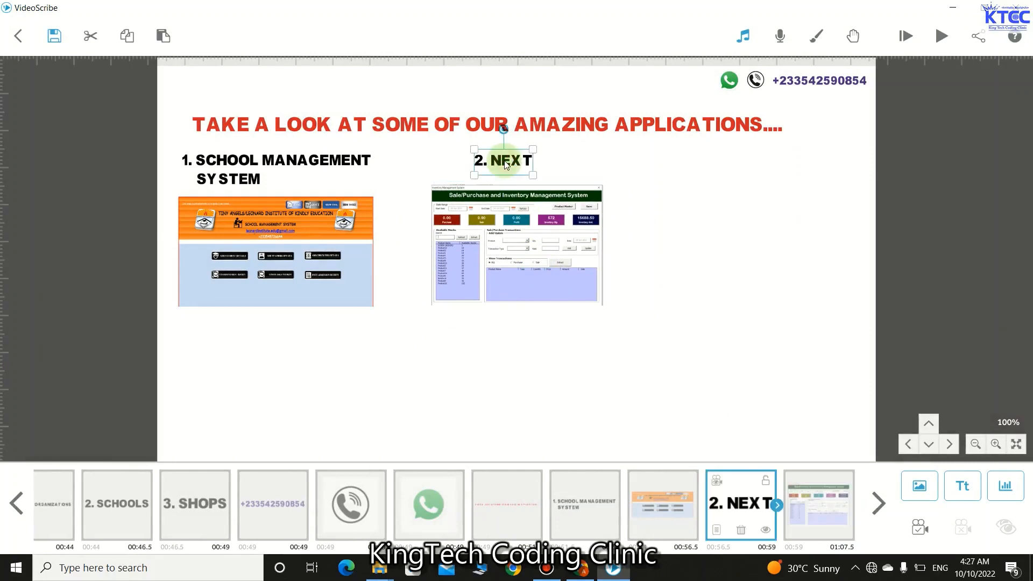
- Change the '2. NEXT' heading to '2. STOCK INVENTORY MANAGEMENT SYSTEM', correcting the SYSTR typo
left_click(717, 530)
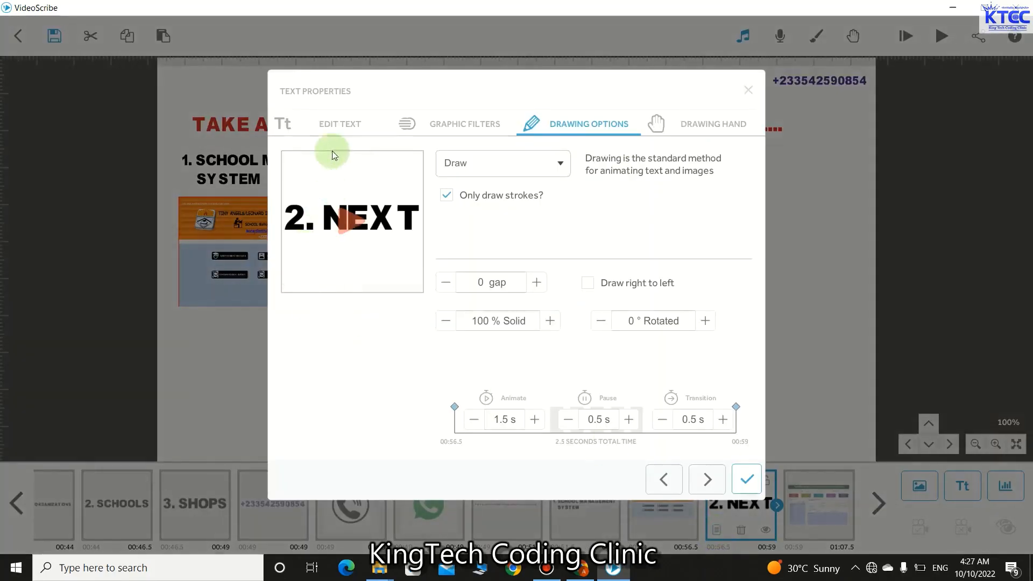
left_click(345, 119)
left_click(355, 205)
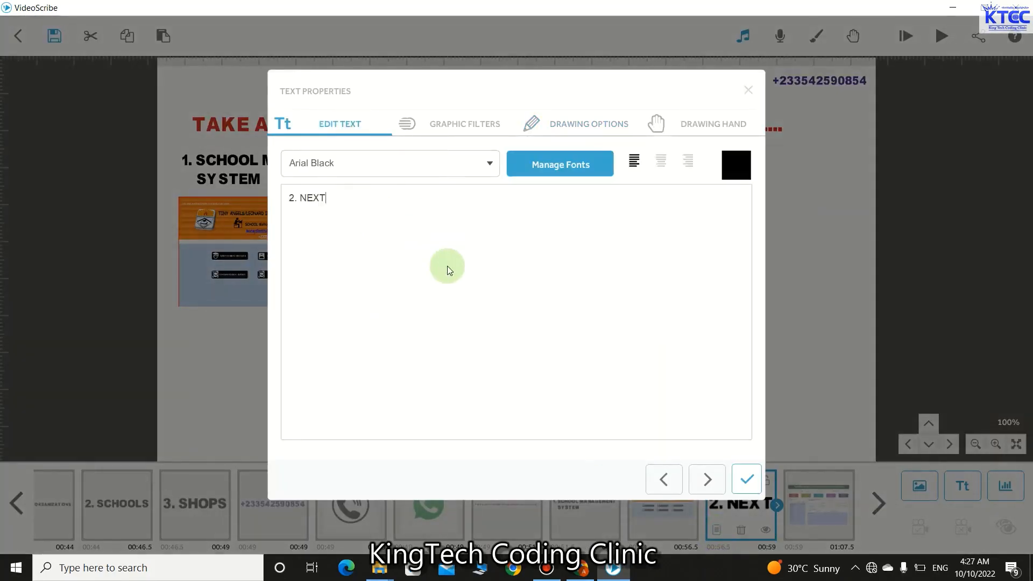
key("BackSpace")
key("BackSpace")
key("BackSpace")
key("BackSpace")
type("S")
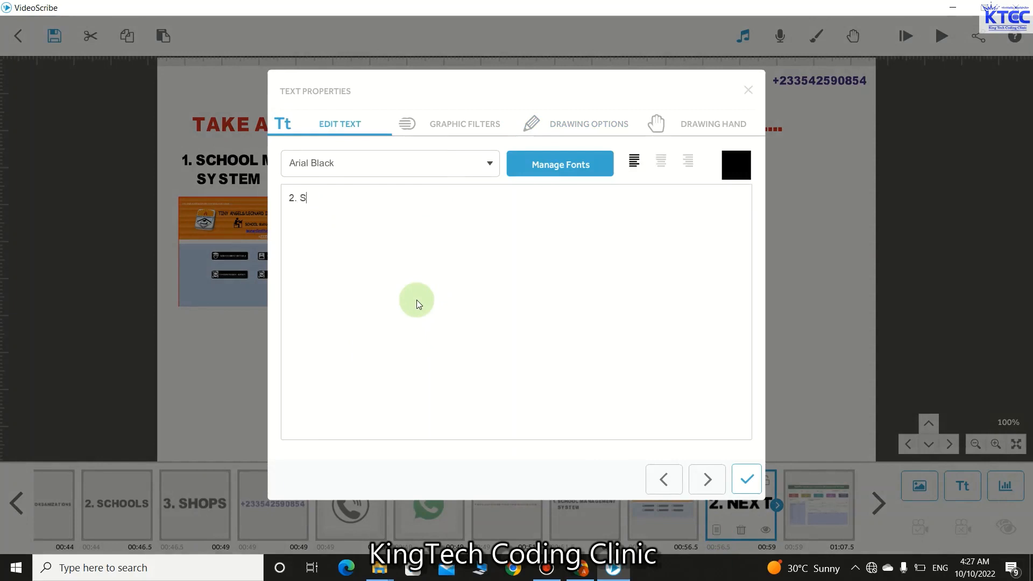
type("TOCK INVENTORY    MA")
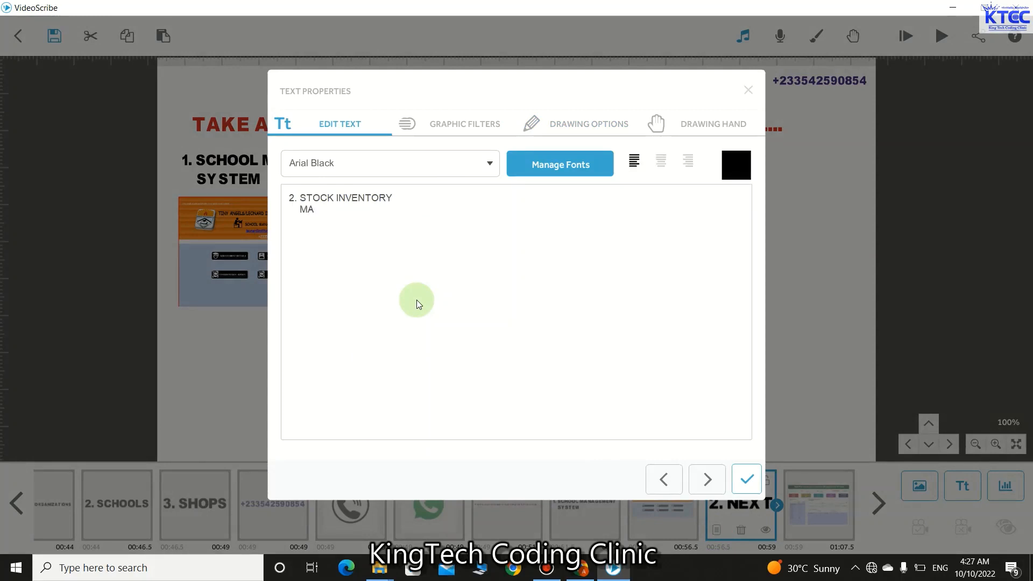
type("NAGEMENT SYSTEM")
left_click(738, 483)
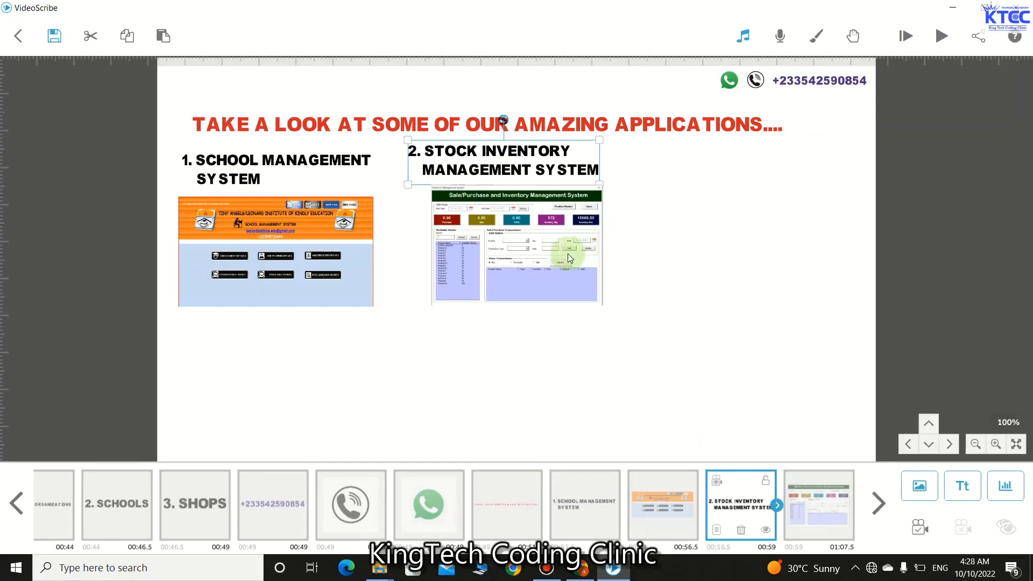
- Nudge the inventory screenshot slightly left and up into position
left_click(538, 255)
left_click_drag(535, 253, 531, 266)
left_click_drag(509, 319, 507, 316)
left_click_drag(506, 279, 501, 276)
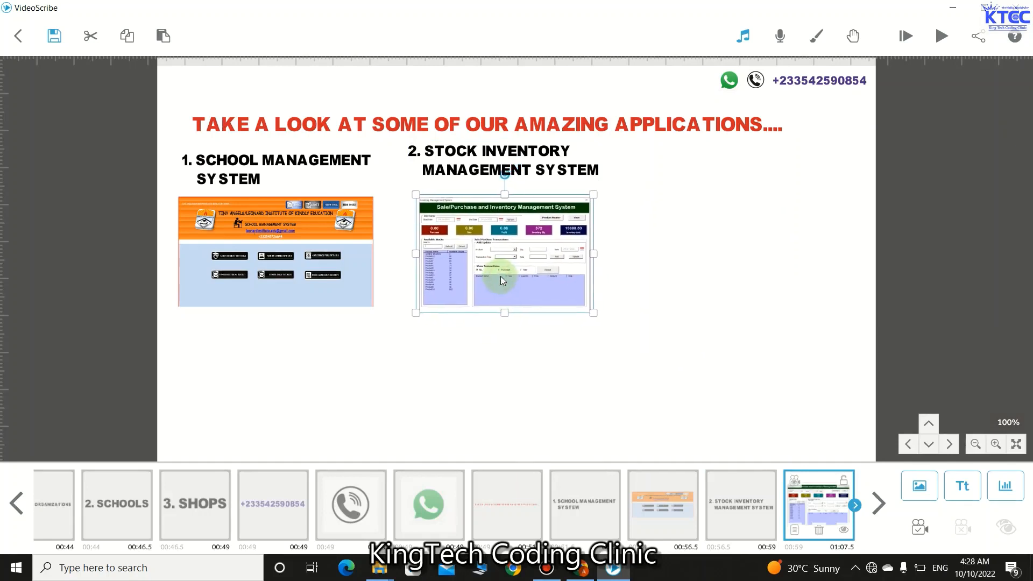
- Set the inventory screenshot's Animate time to 1.5 s and Transition to 0.5 s
left_click(793, 531)
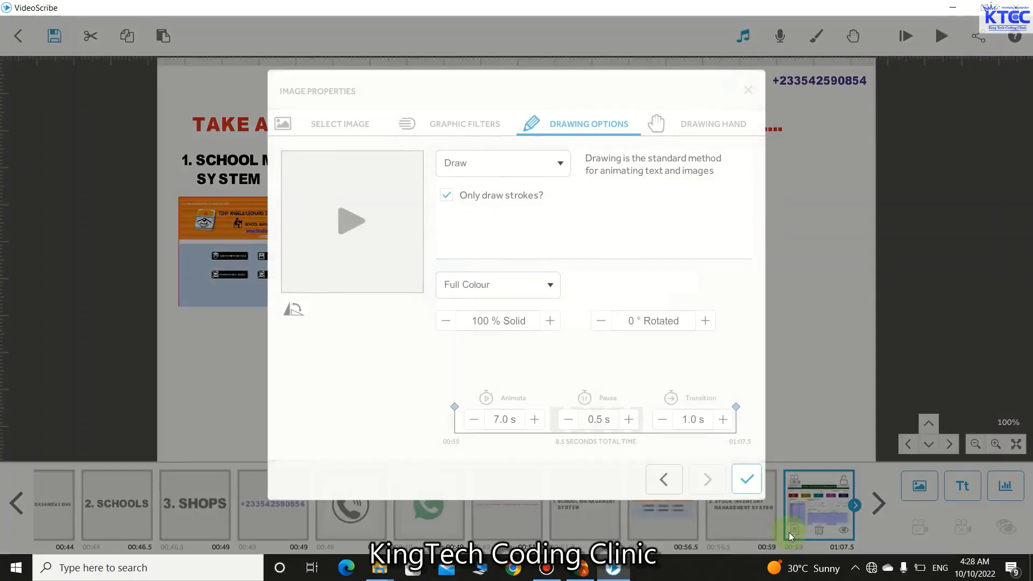
left_click(472, 420)
left_click(472, 420)
left_click(469, 424)
left_click(469, 423)
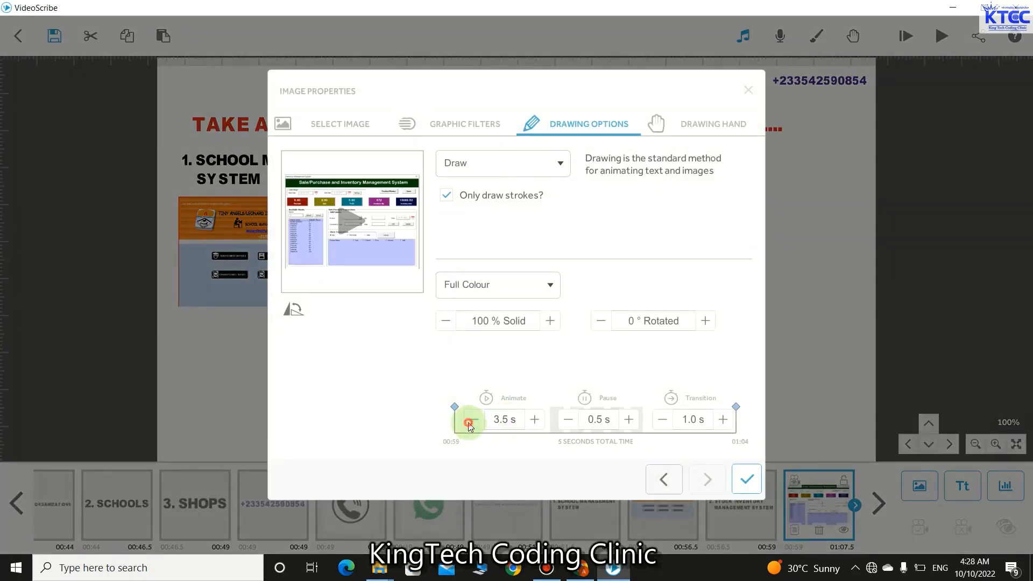
left_click(469, 424)
left_click(470, 424)
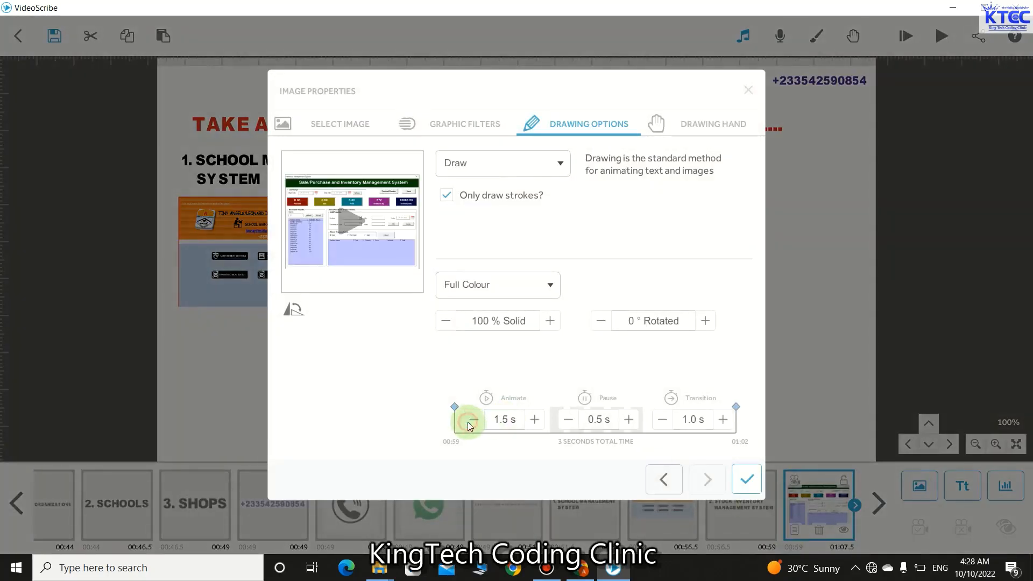
left_click(663, 420)
left_click(745, 478)
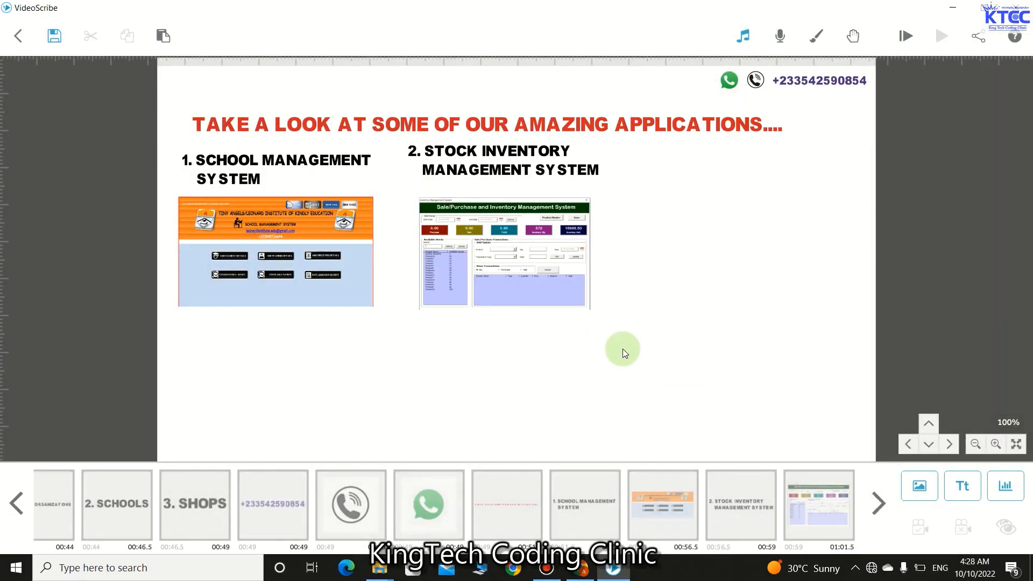
- Duplicate the STOCK INVENTORY heading, move the copy right, and place it at the sequence end
left_click_drag(558, 165, 556, 164)
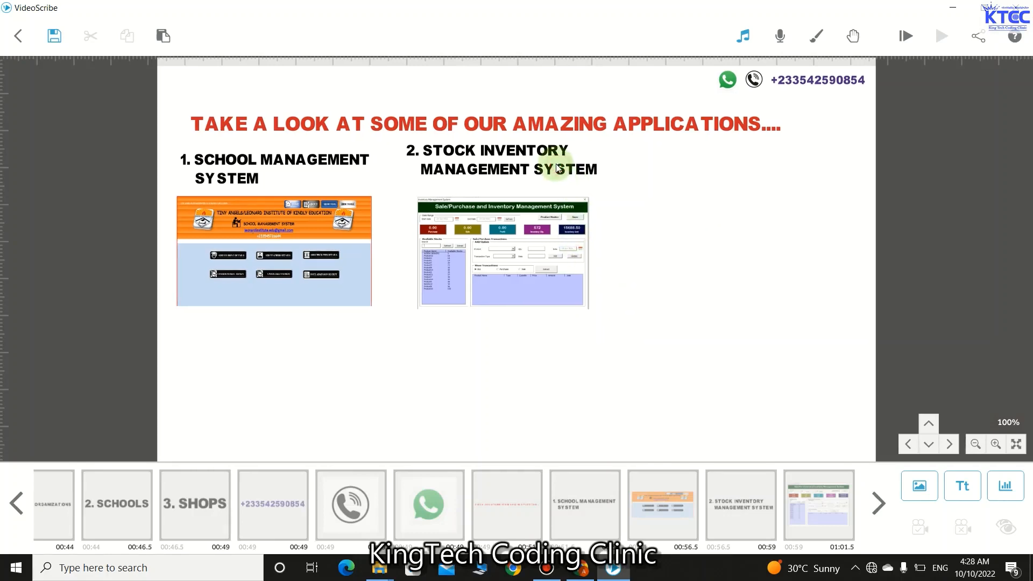
left_click(557, 163)
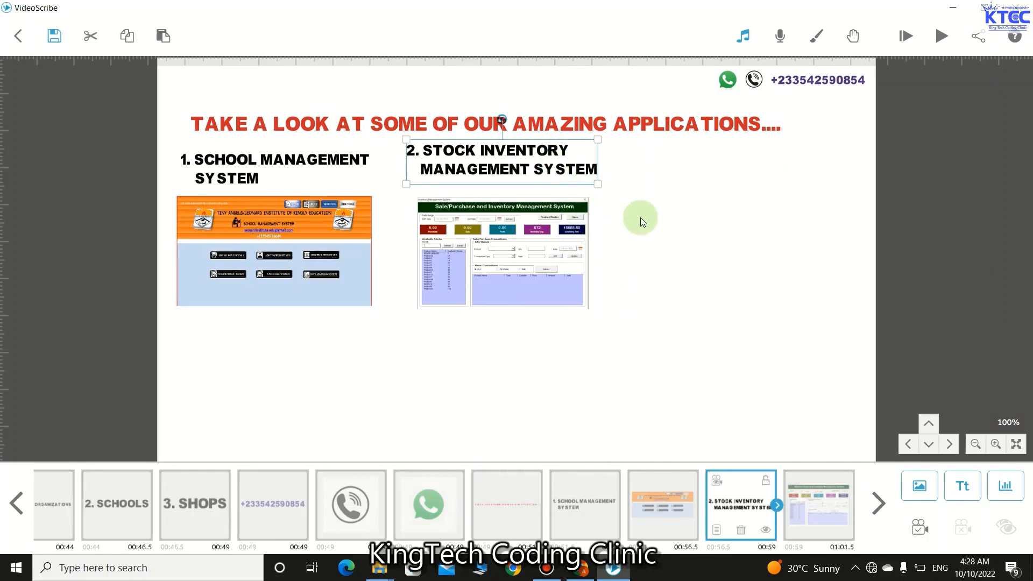
key("ctrl+v")
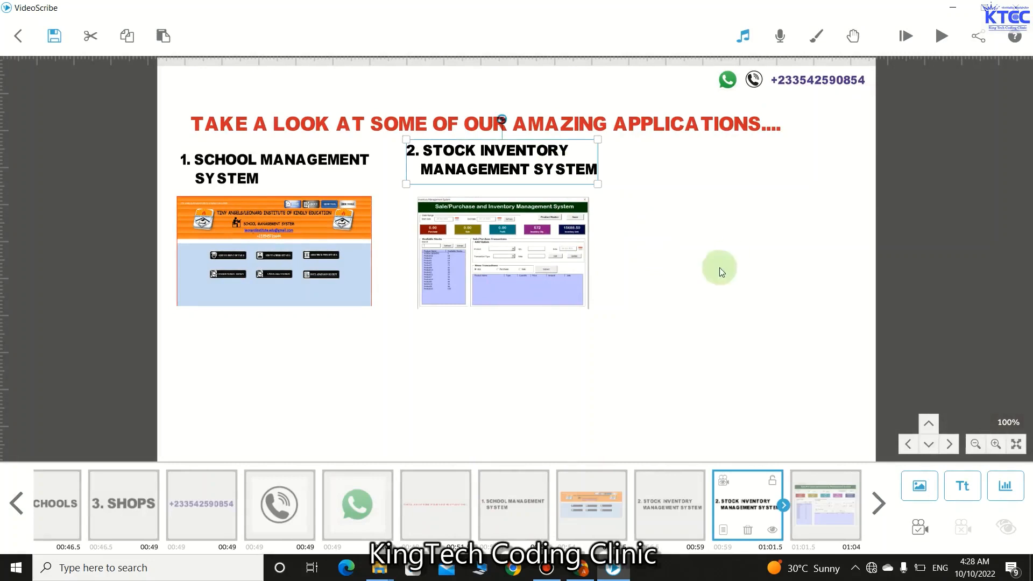
left_click_drag(505, 167, 724, 167)
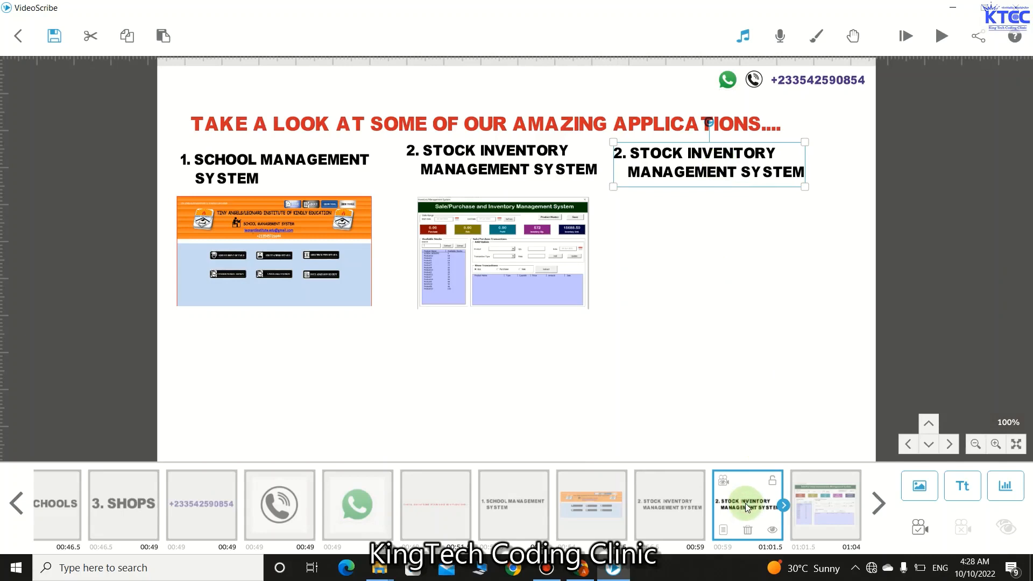
left_click_drag(742, 506, 817, 551)
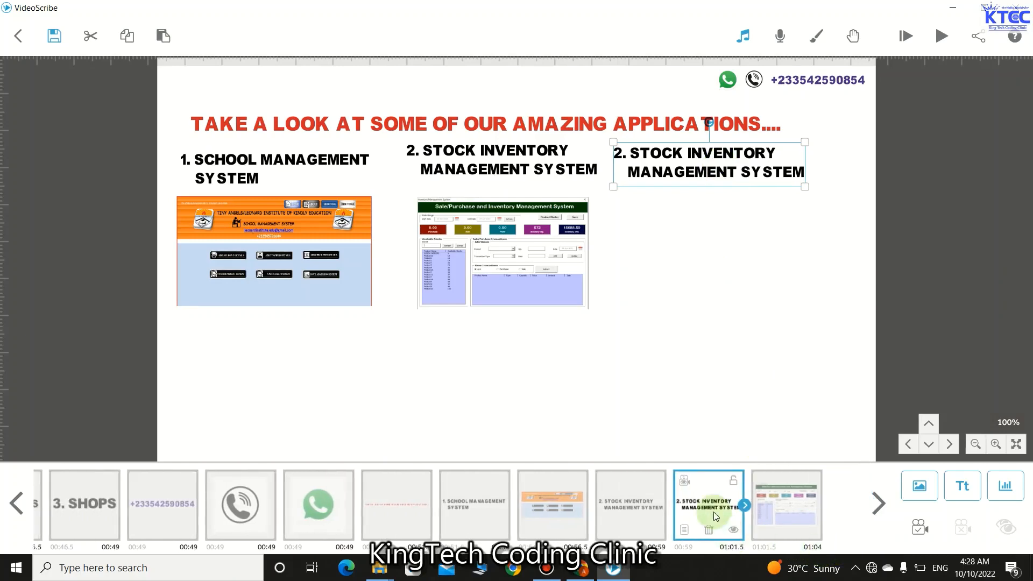
left_click_drag(701, 505, 780, 521)
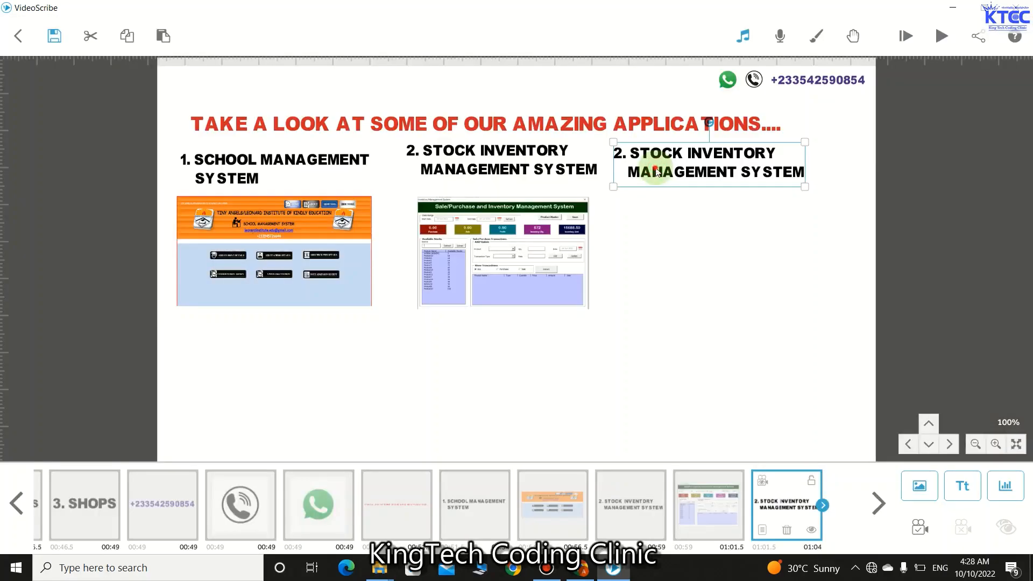
- Renumber the copied heading to '3. STOCK INVENTORY MANAGEMENT SYSTEM'
double_click(655, 167)
left_click(300, 209)
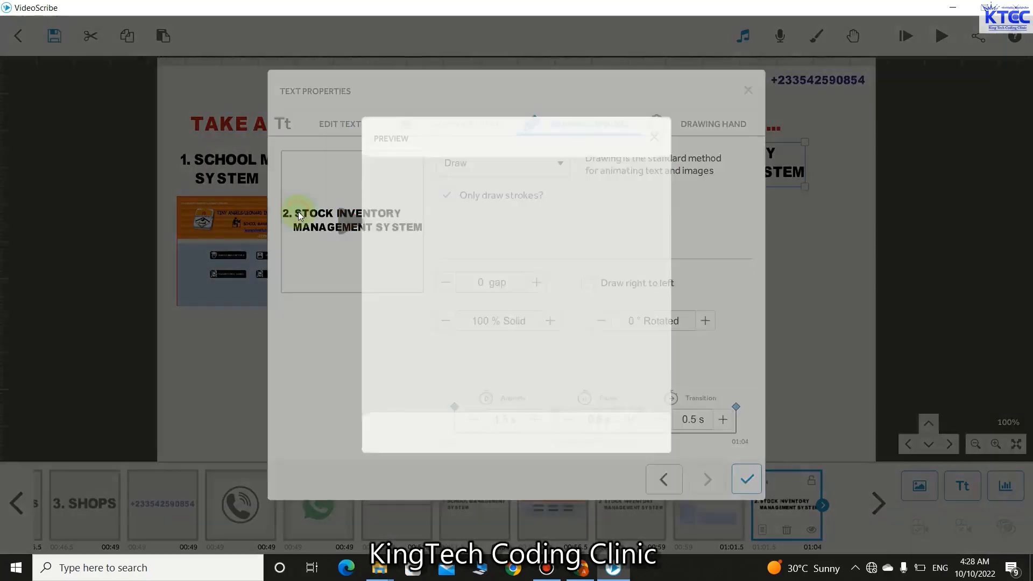
left_click(654, 138)
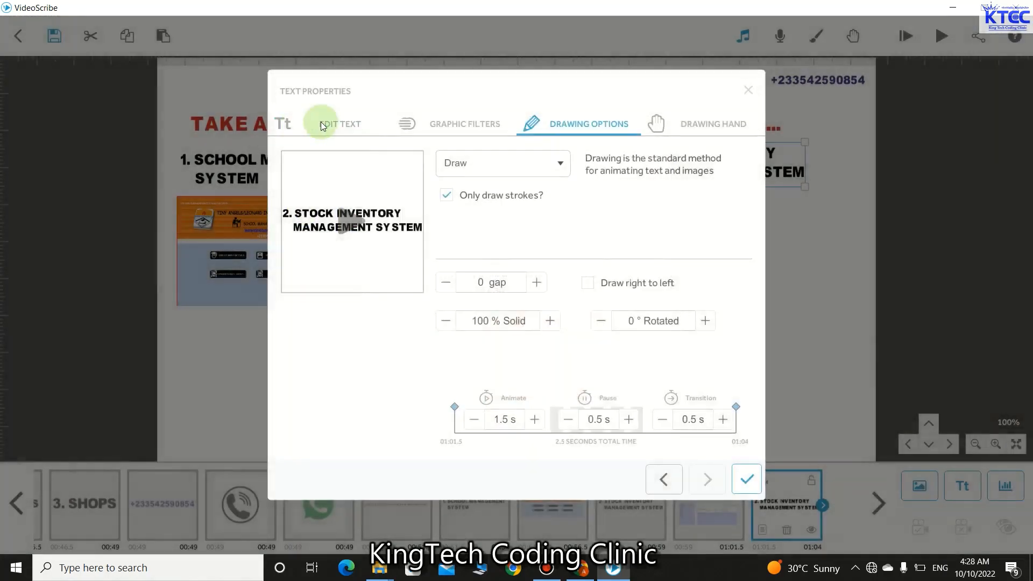
left_click(320, 122)
left_click(295, 200)
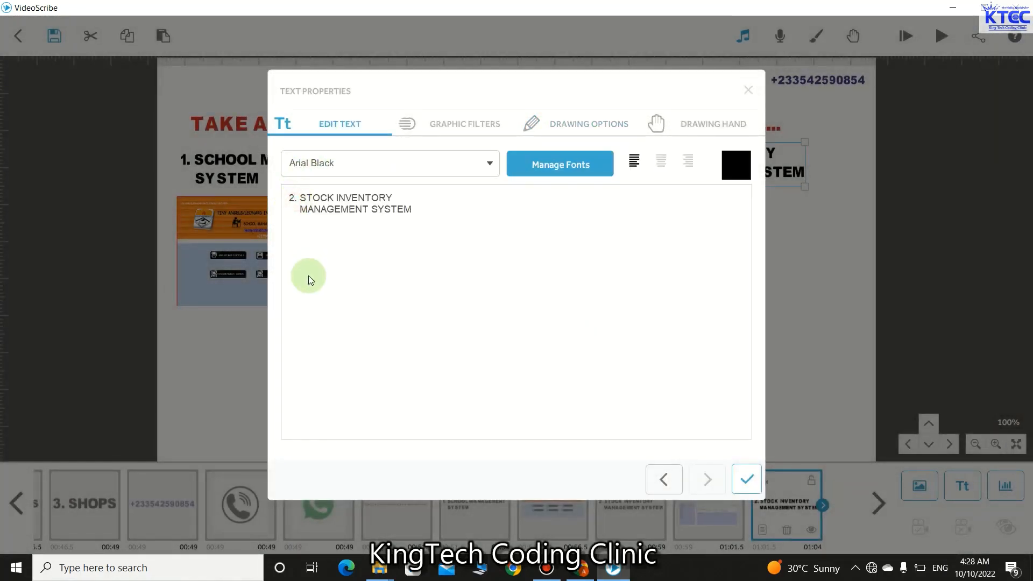
key("BackSpace")
type("3")
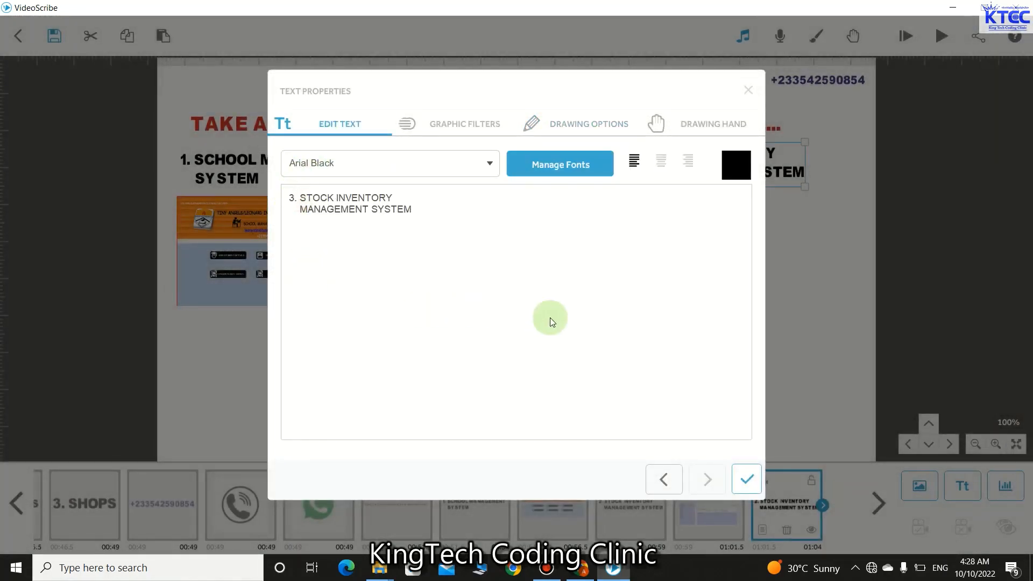
left_click(751, 482)
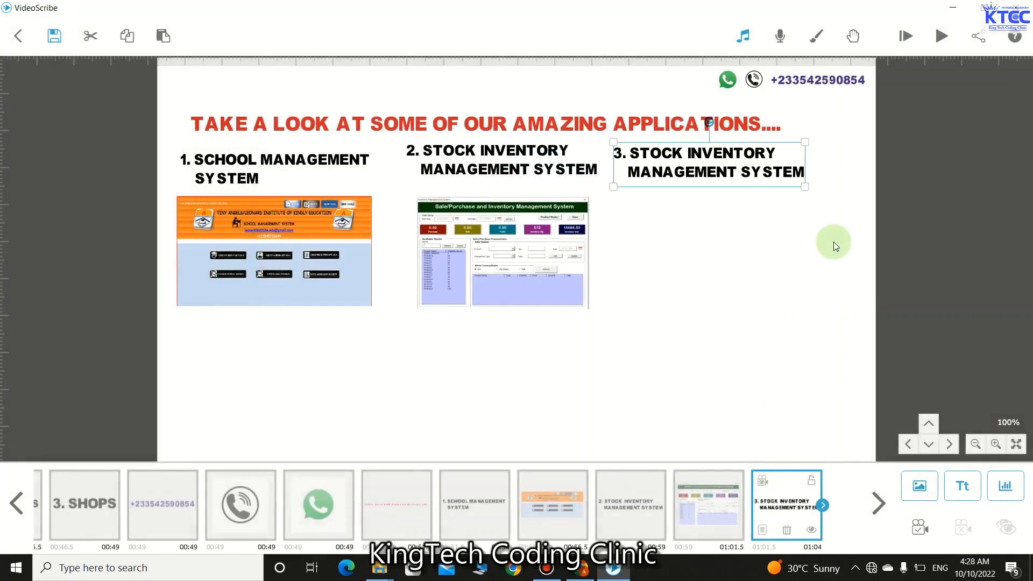
left_click(763, 282)
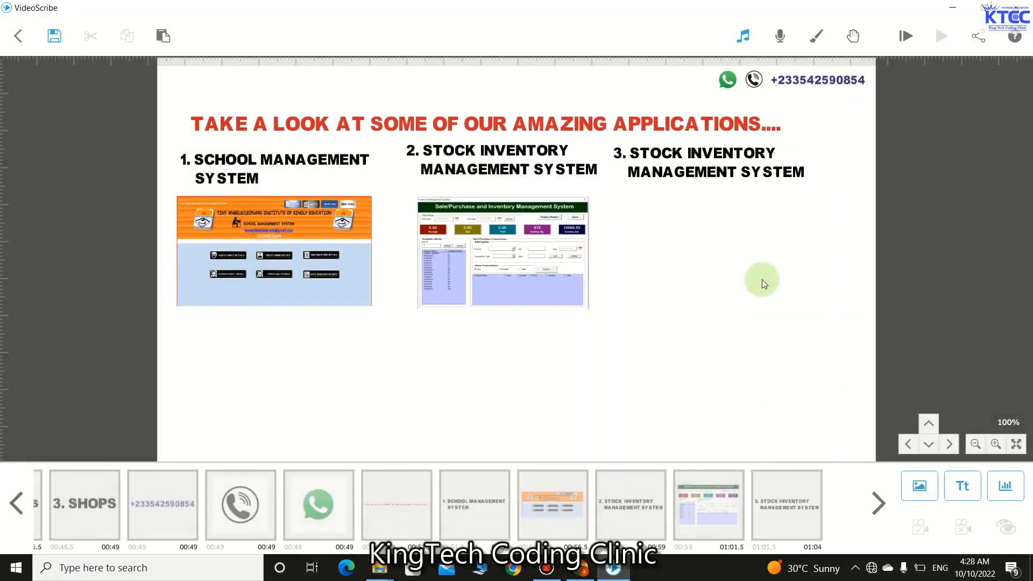
- Browse the Add Image library for the File Converter screenshot and add it to the canvas
left_click(913, 482)
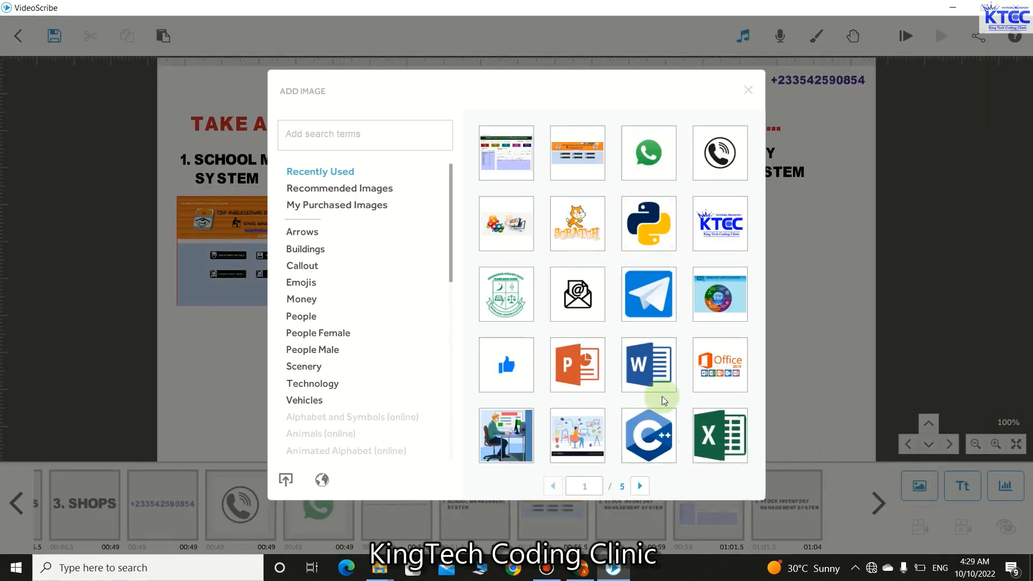
scroll(660, 407, "down", 1)
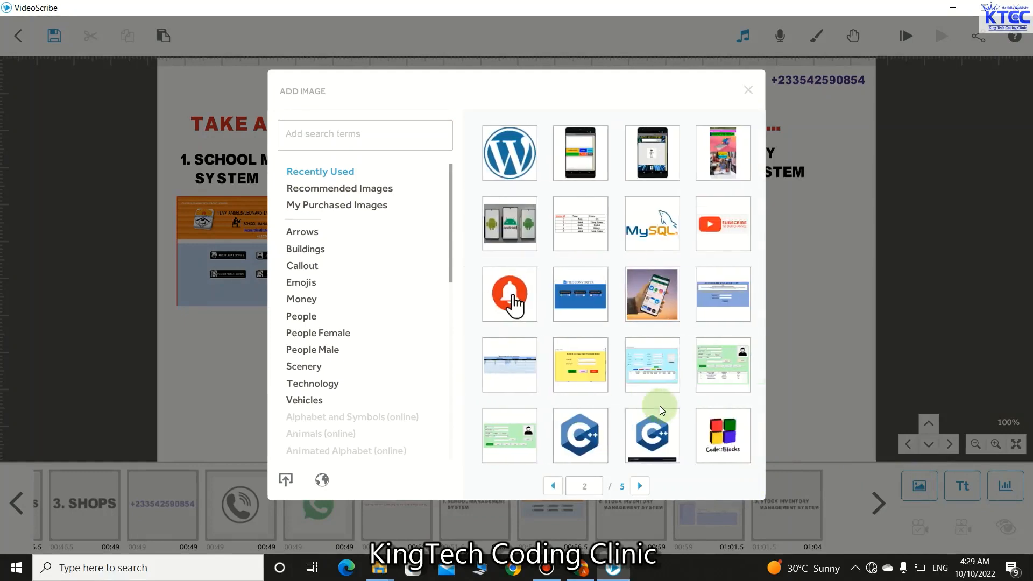
scroll(660, 405, "down", 2)
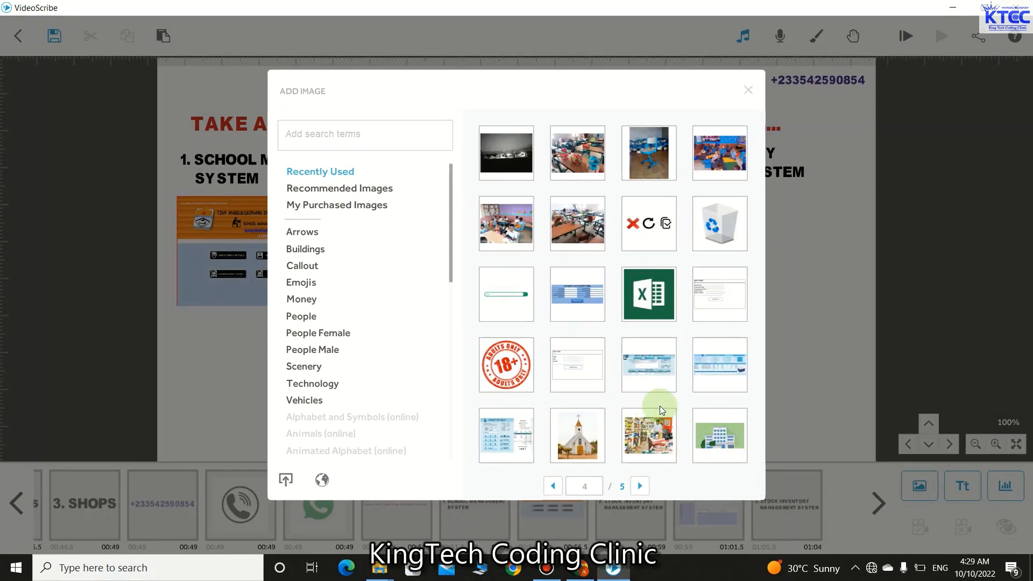
scroll(660, 406, "down", 1)
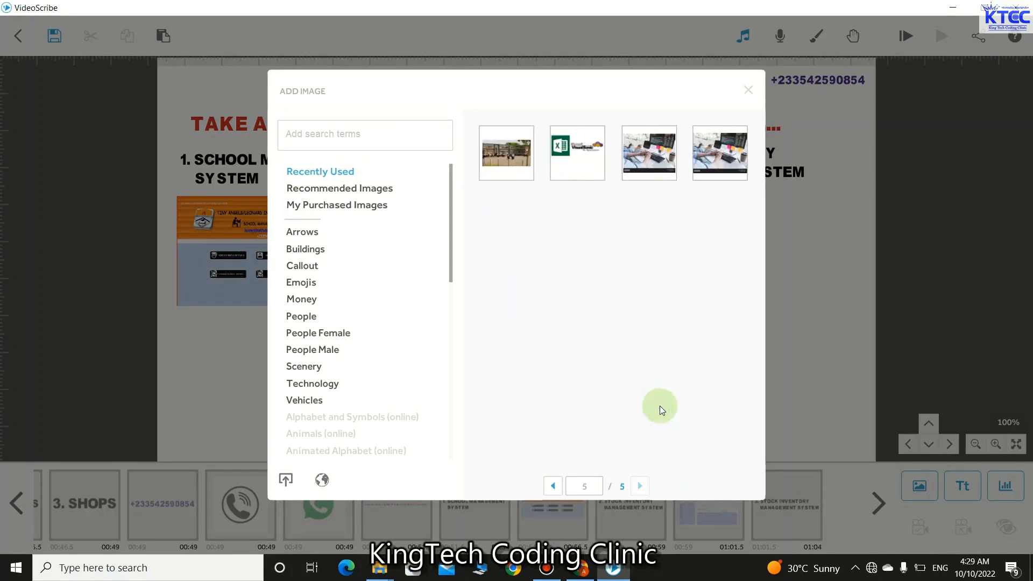
scroll(660, 406, "up", 1)
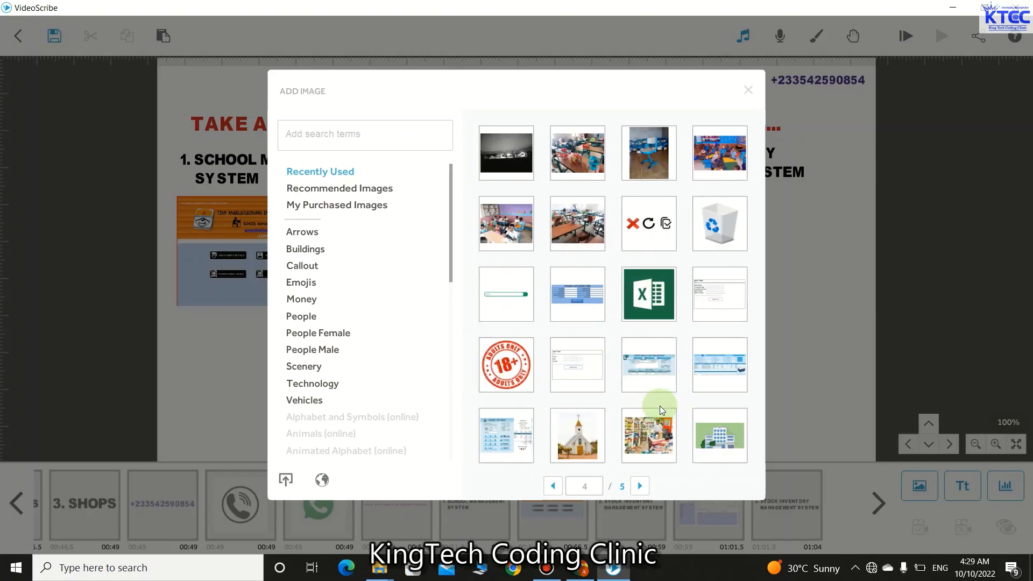
scroll(660, 406, "up", 1)
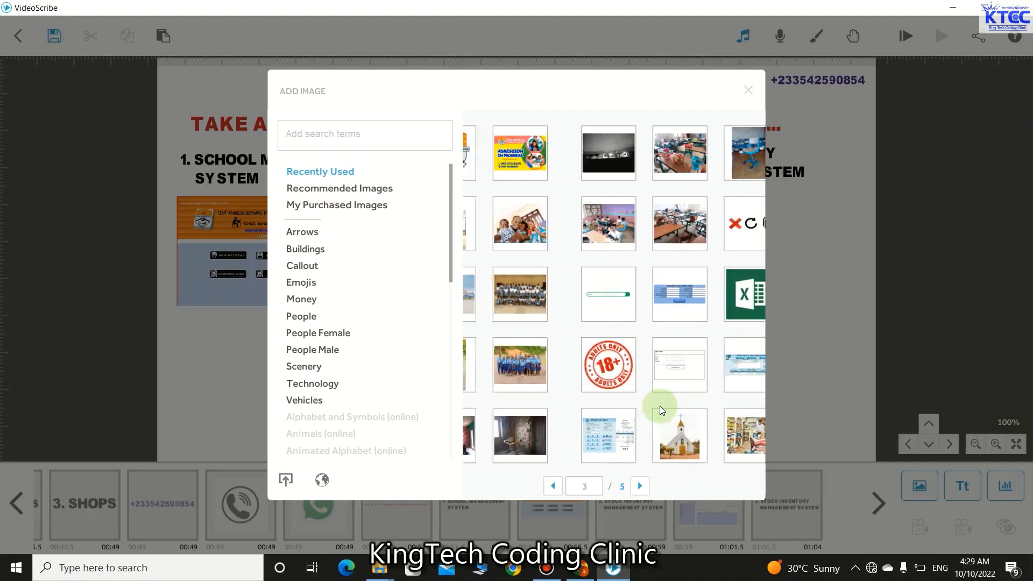
scroll(660, 406, "up", 1)
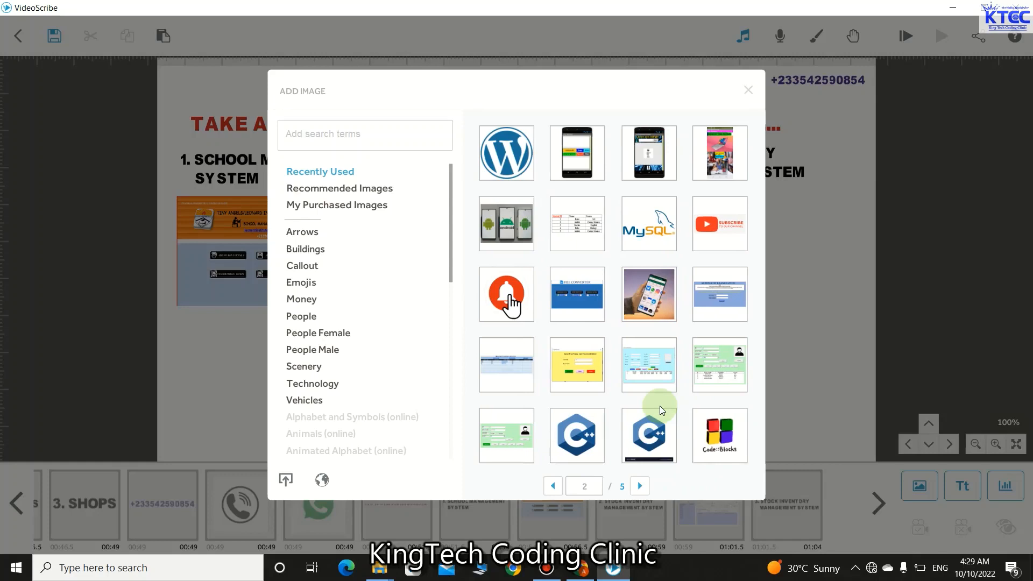
scroll(659, 406, "up", 1)
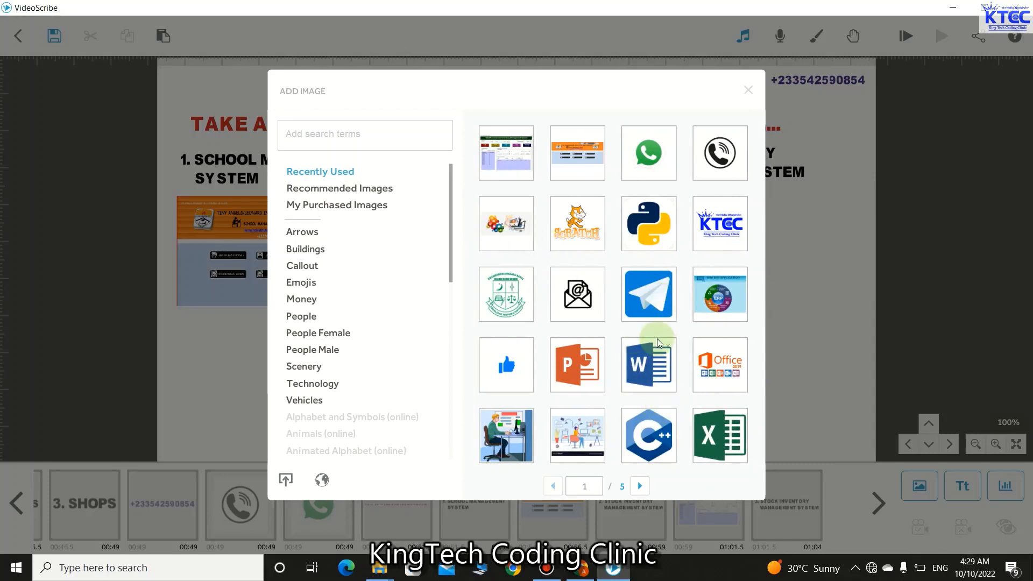
scroll(657, 338, "down", 1)
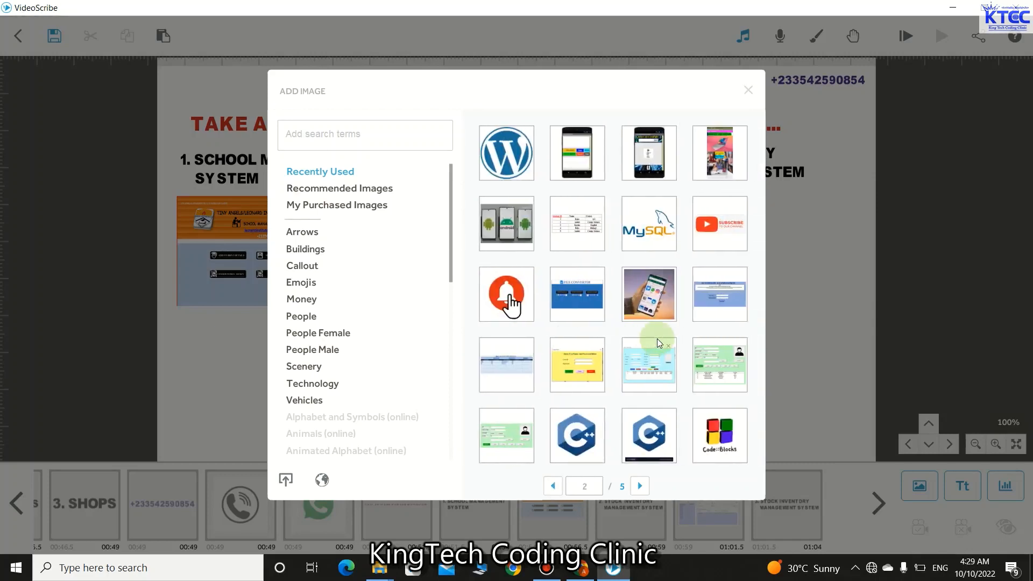
scroll(700, 398, "down", 1)
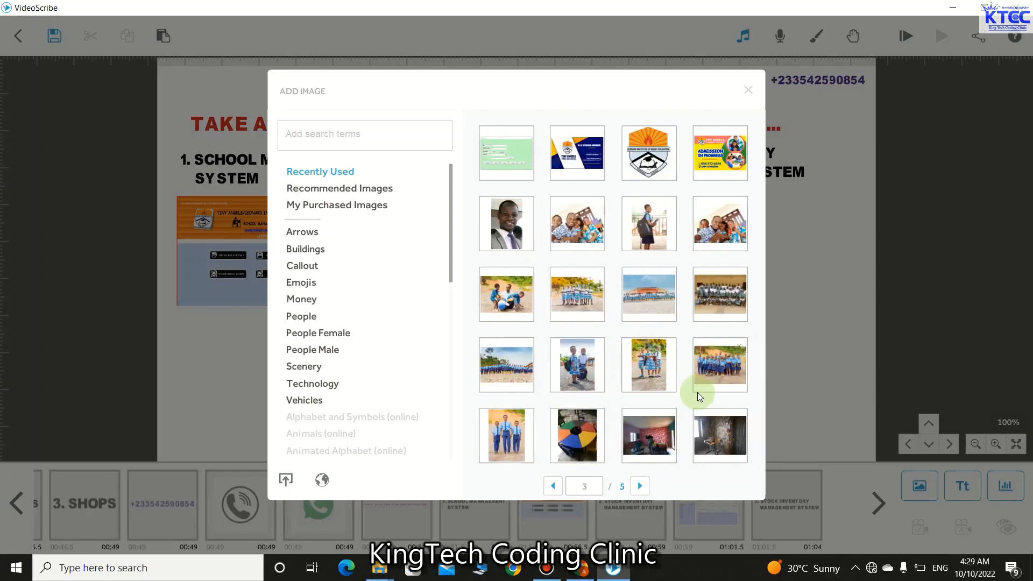
scroll(697, 395, "down", 1)
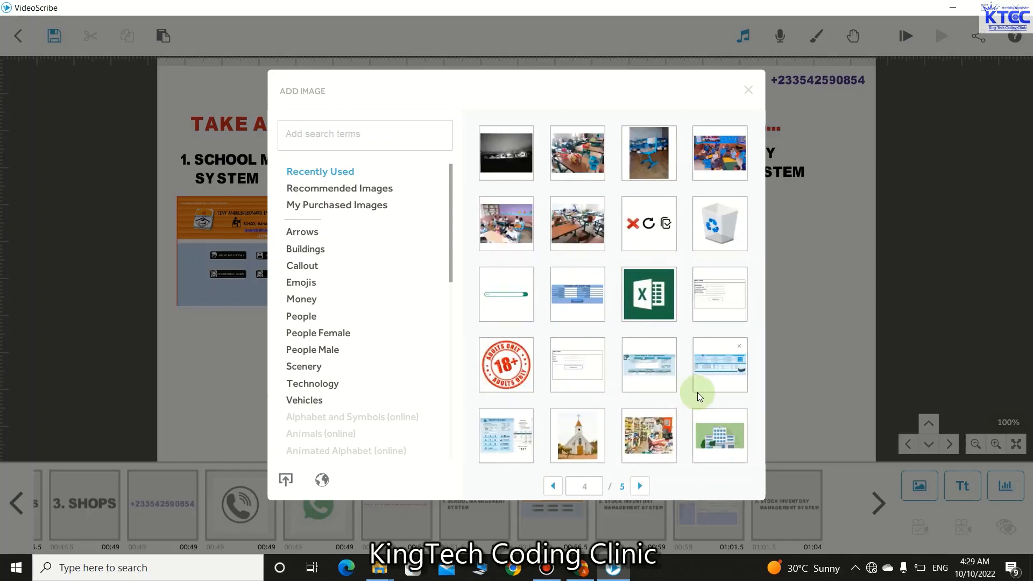
scroll(698, 396, "up", 1)
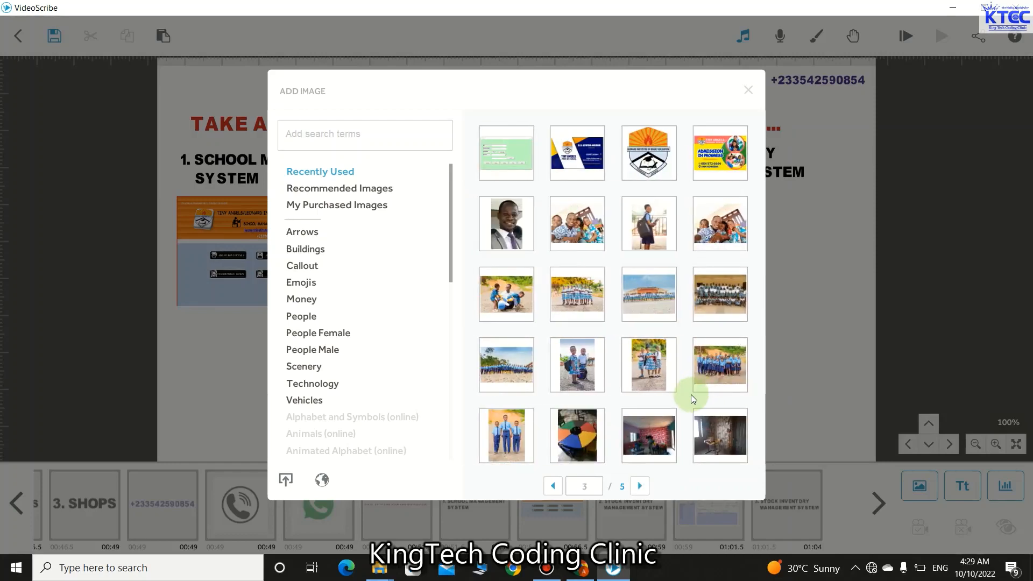
scroll(647, 386, "up", 1)
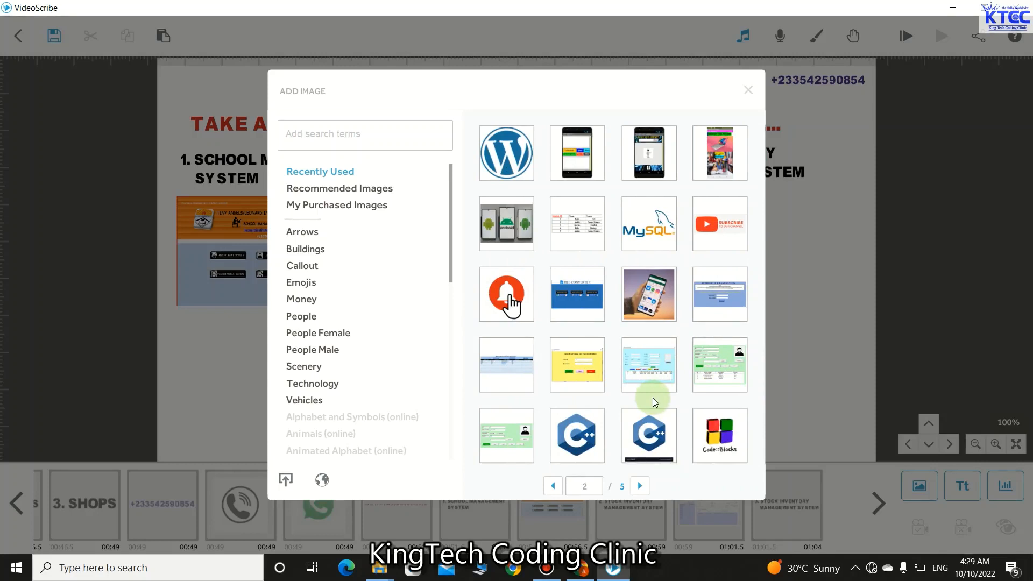
scroll(653, 398, "up", 1)
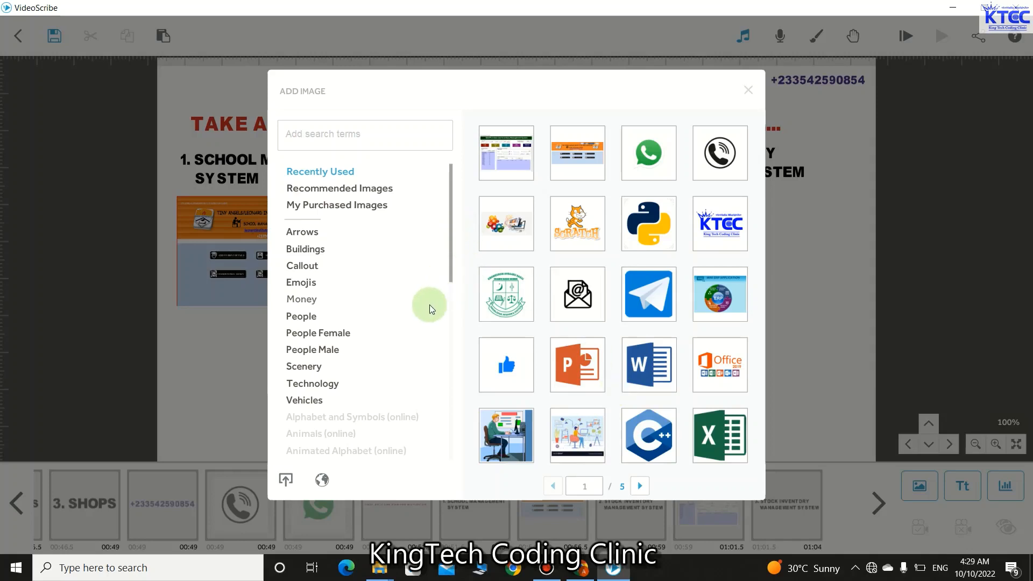
scroll(430, 308, "down", 1)
scroll(431, 302, "up", 1)
scroll(604, 298, "down", 1)
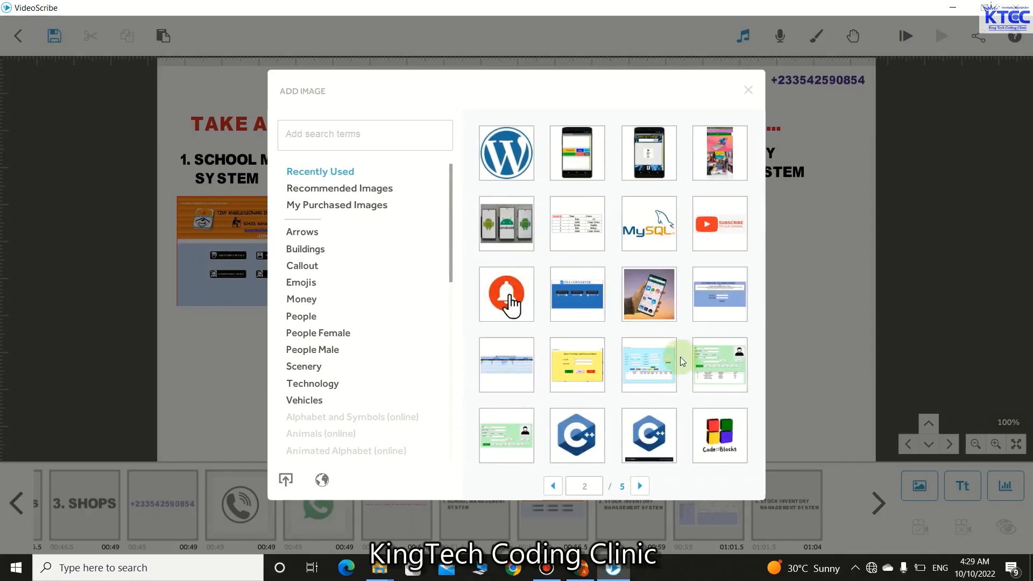
left_click(577, 293)
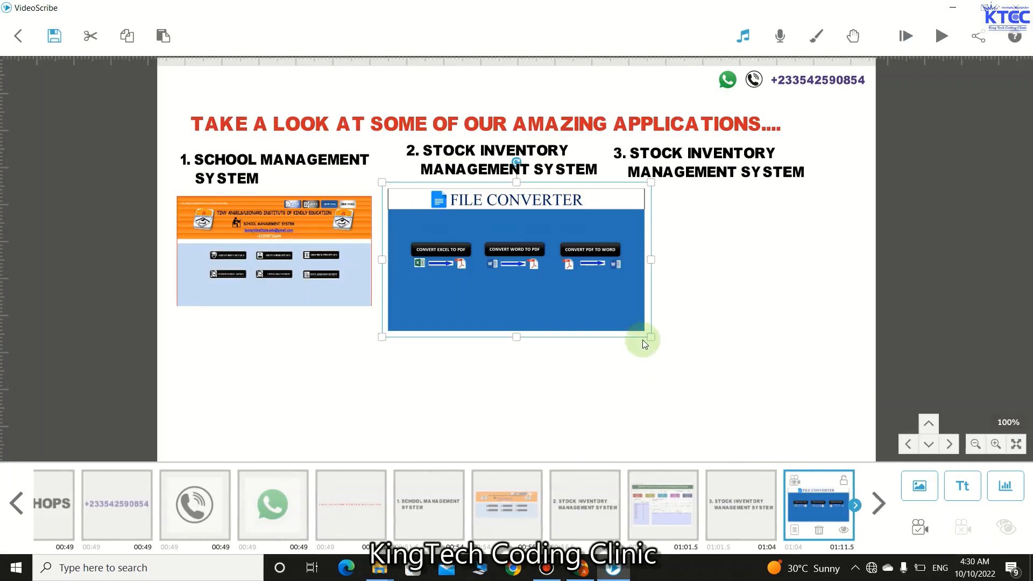
- Shrink the File Converter screenshot and move it beneath the heading 3 text
left_click_drag(650, 335, 609, 310)
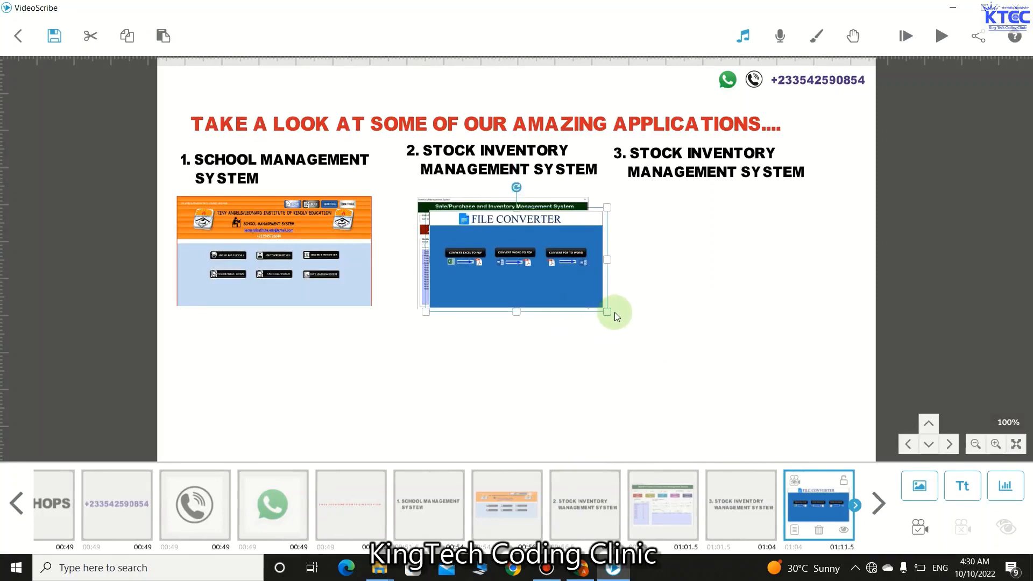
left_click_drag(543, 297, 747, 273)
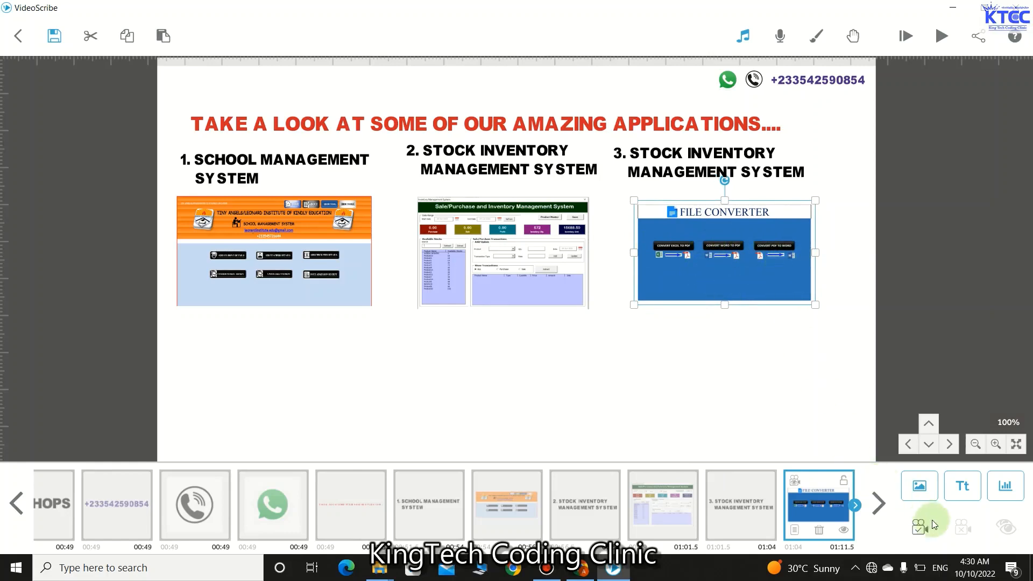
left_click(691, 171)
left_click(690, 171)
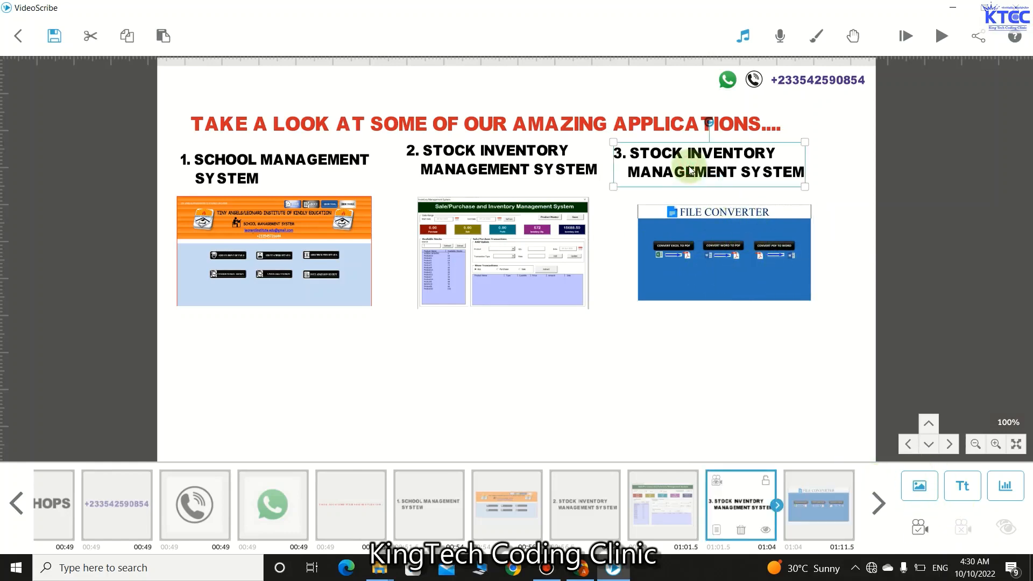
- Retitle the third heading to '3. BULK FILES CONVERTER'
double_click(660, 161)
left_click(326, 123)
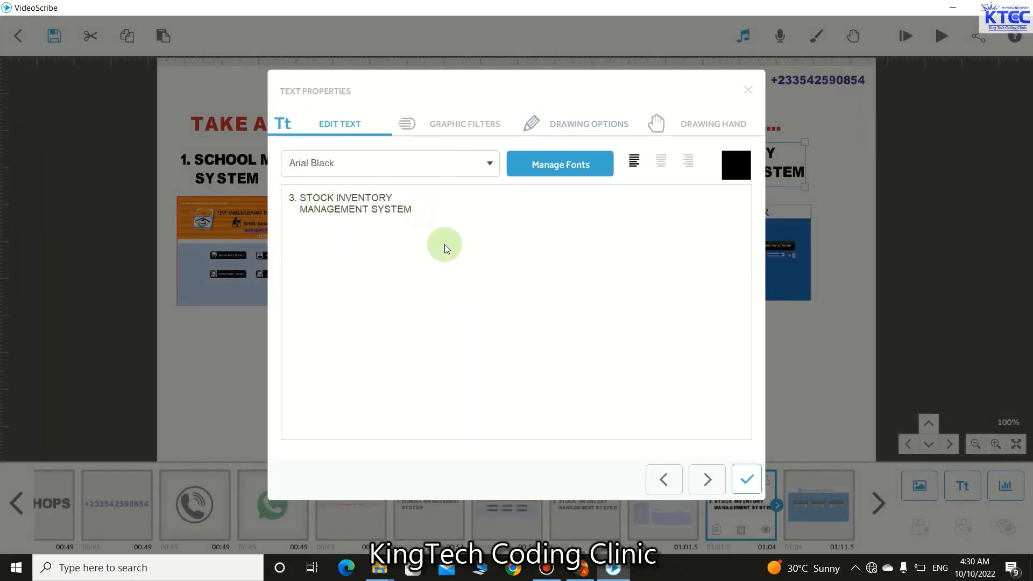
key("BackSpace")
key("BackSpace")
key("BackSpace")
key("BackSpace")
key("BackSpace")
key("BackSpace")
key("BackSpace")
key("BackSpace")
key("BackSpace")
key("BackSpace")
key("BackSpace")
key("BackSpace")
key("BackSpace")
key("BackSpace")
key("BackSpace")
key("BackSpace")
key("BackSpace")
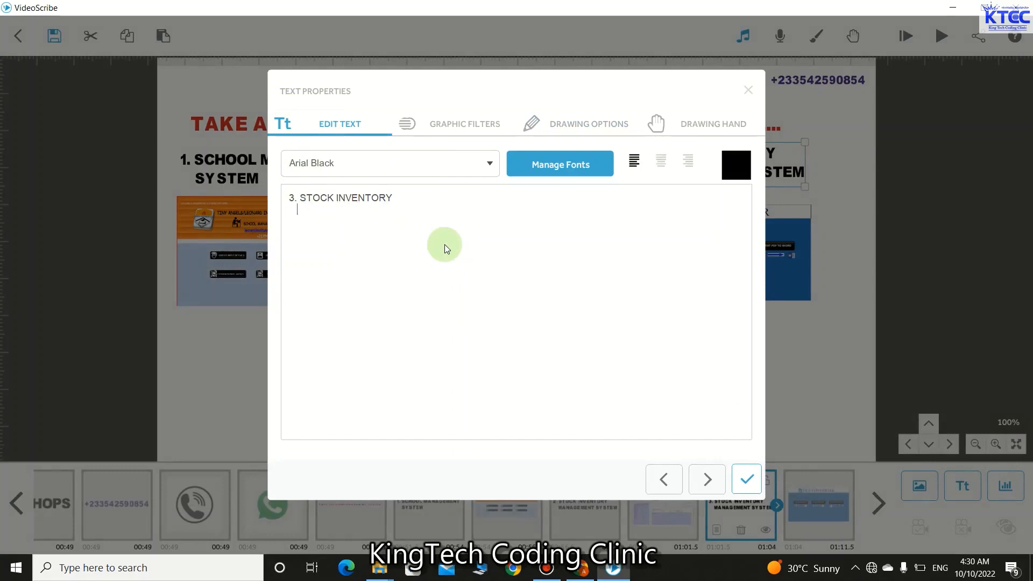
key("BackSpace")
key("BackSpace")
key("BackSpace")
key("BackSpace")
key("BackSpace")
key("BackSpace")
key("BackSpace")
key("BackSpace")
key("BackSpace")
key("BackSpace")
key("BackSpace")
key("BackSpace")
key("BackSpace")
key("BackSpace")
key("BackSpace")
key("BackSpace")
type("BULK FILES CONVERTER")
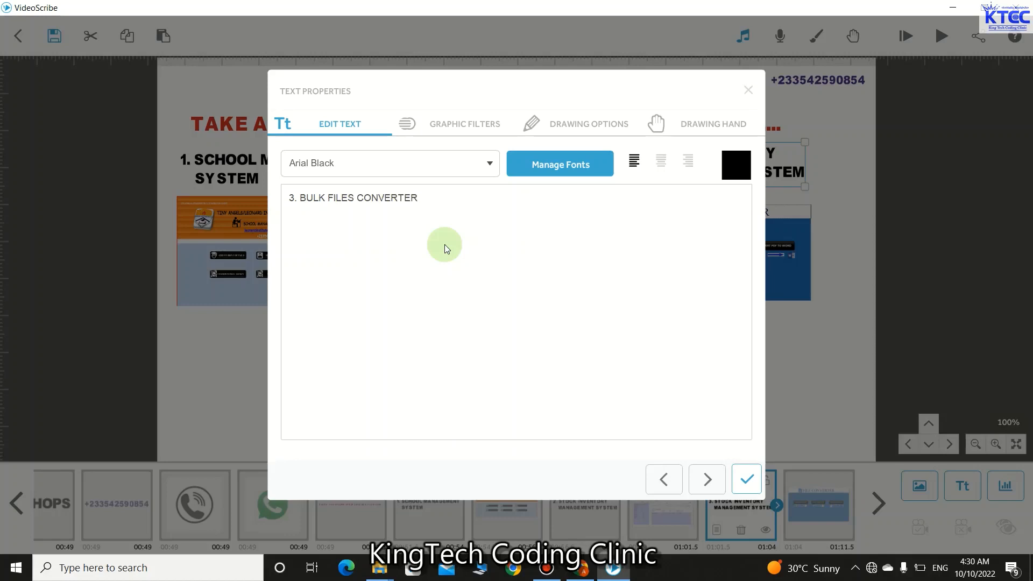
left_click(747, 480)
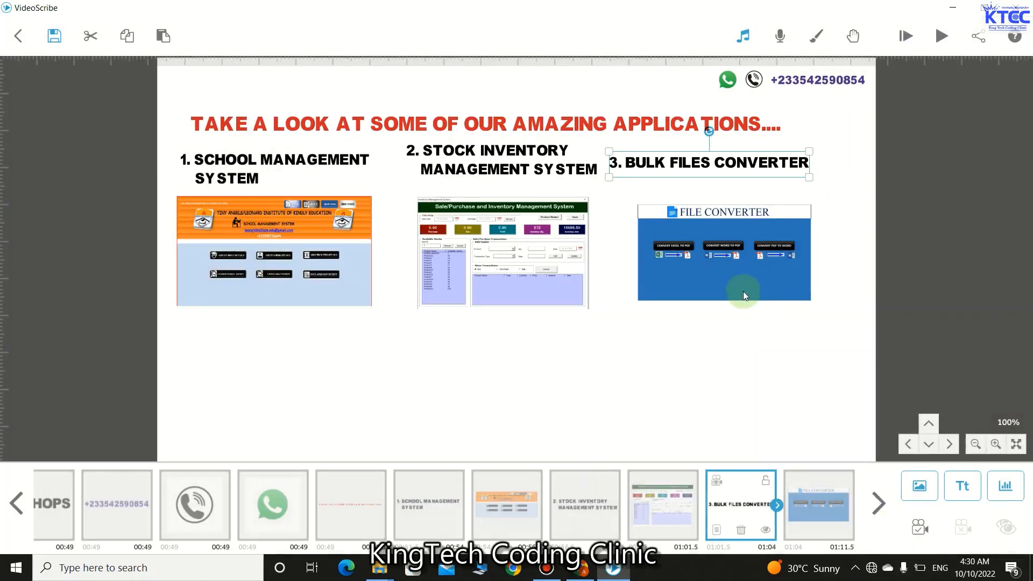
- Make the File Converter screenshot slightly taller and set Animate 1.5 s, Transition 0.5 s
left_click(731, 257)
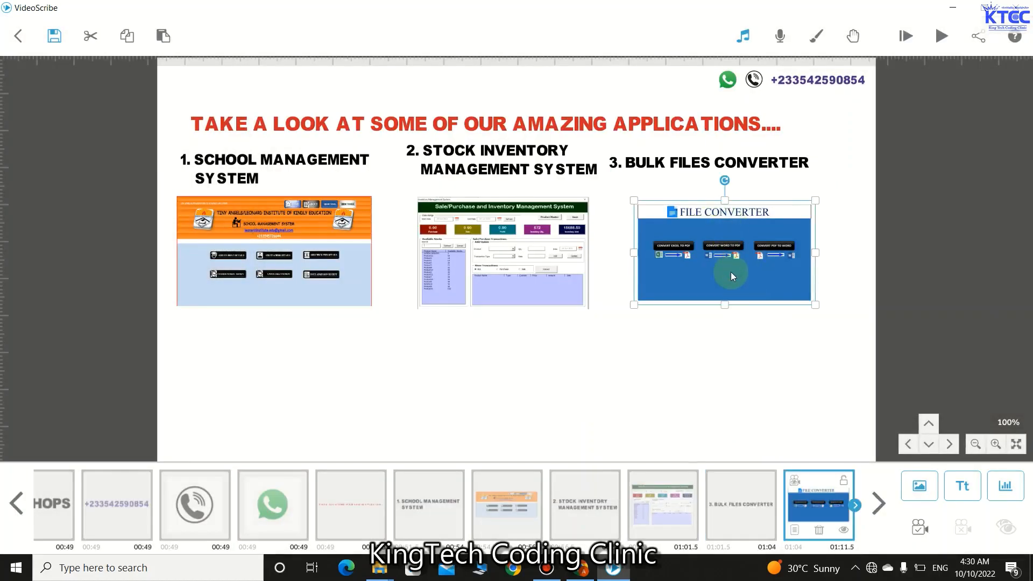
left_click_drag(724, 306, 724, 312)
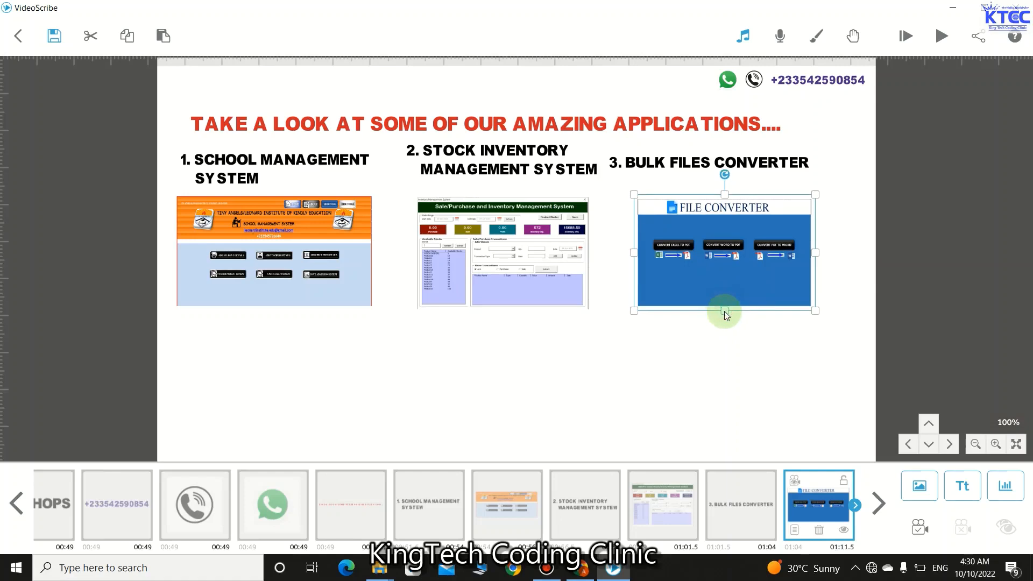
left_click(794, 533)
left_click(475, 421)
left_click(475, 420)
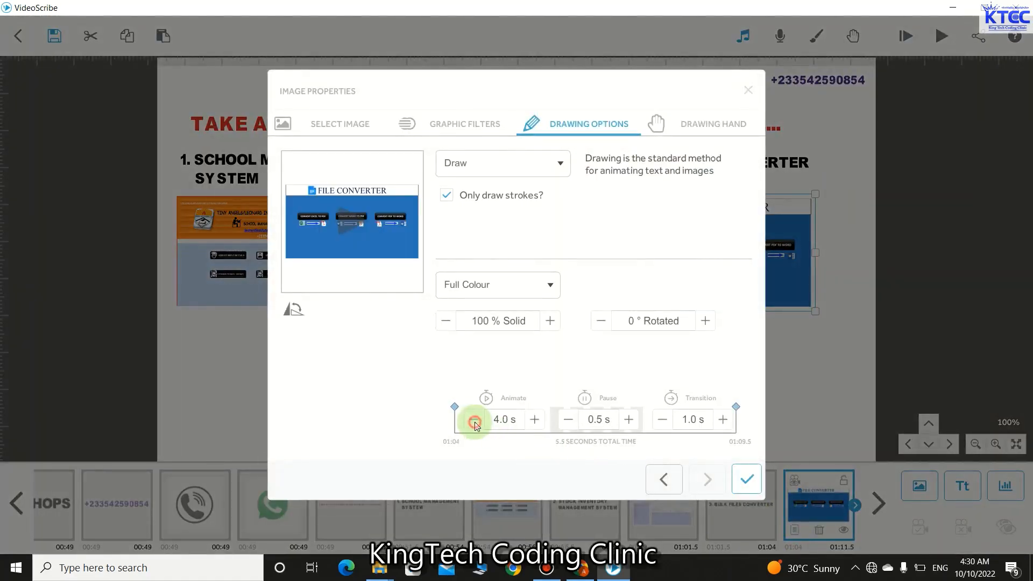
left_click(474, 420)
left_click(475, 421)
left_click(474, 420)
left_click(475, 422)
left_click(474, 422)
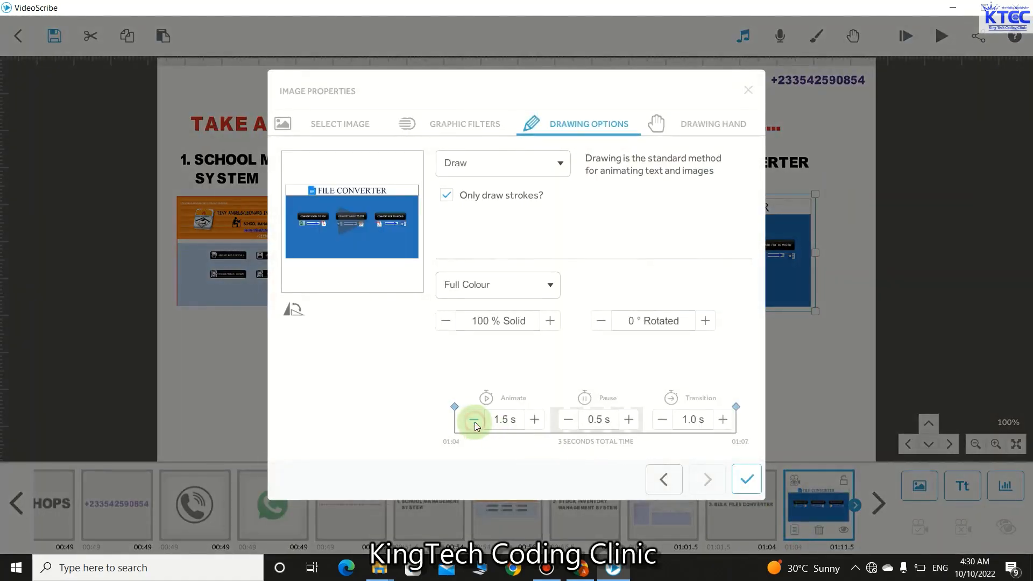
left_click(662, 420)
left_click(748, 475)
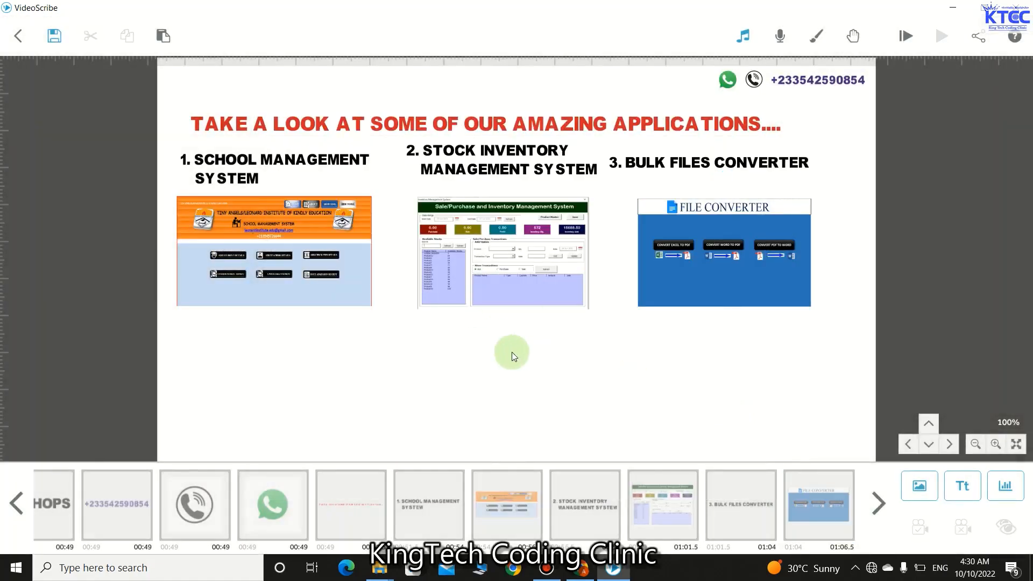
- Set one camera position framing the phone, WhatsApp, title, headings and screenshots, then pan to empty canvas
left_click(107, 517)
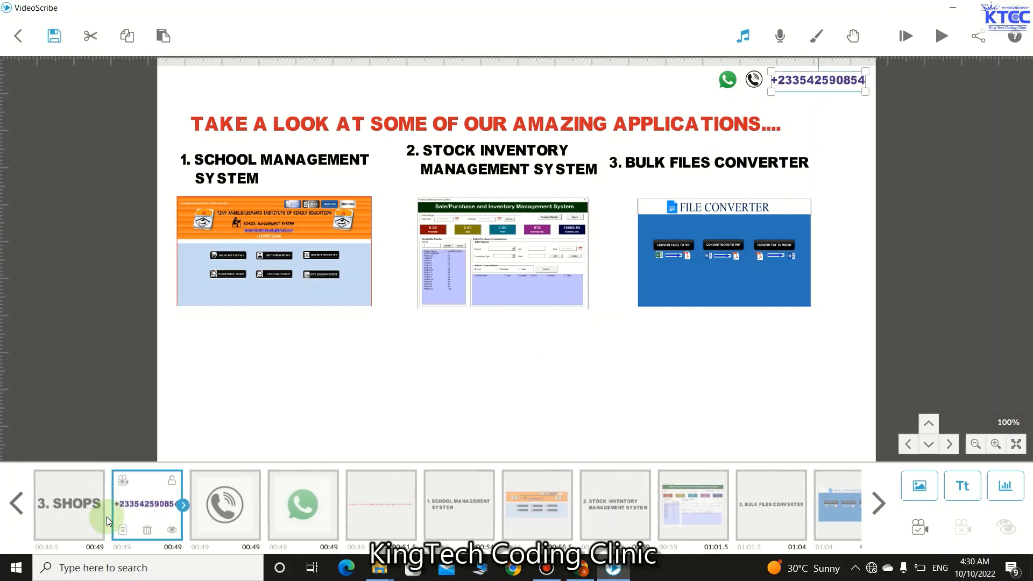
left_click(240, 516, "shift")
left_click(304, 515, "shift")
left_click(373, 518, "shift")
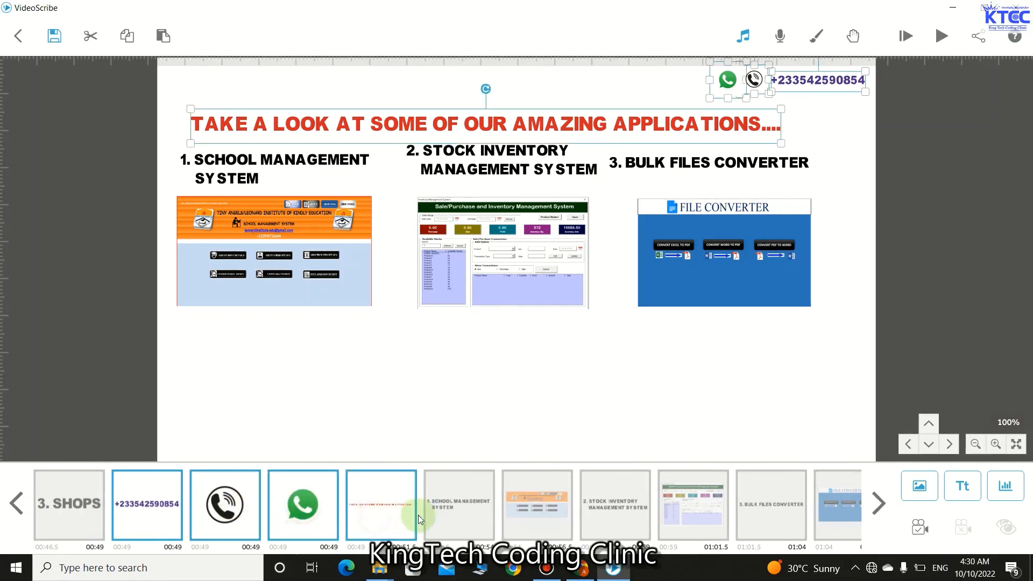
left_click(456, 508, "shift")
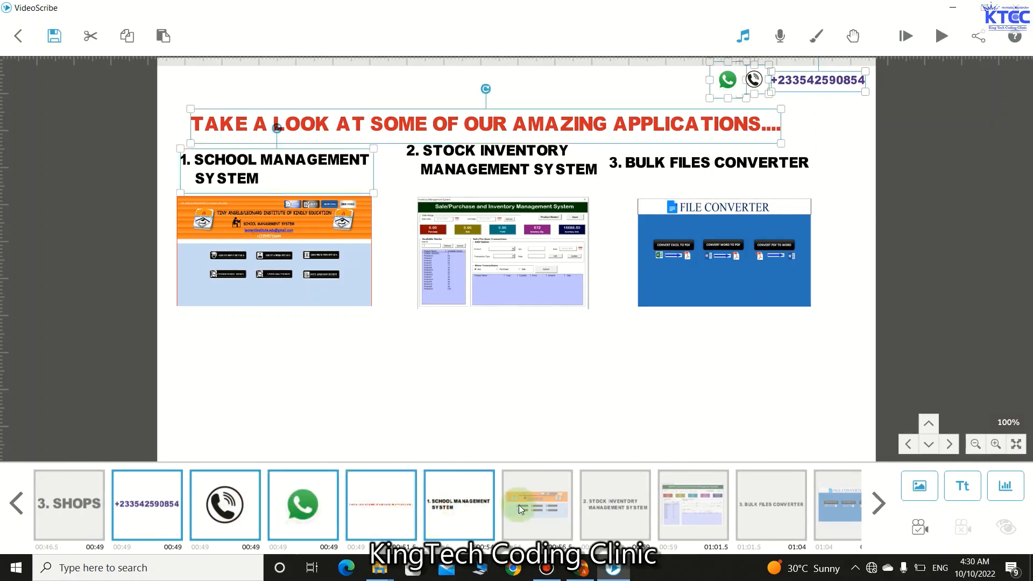
left_click(619, 502, "shift")
left_click(684, 499, "shift")
left_click(804, 502, "shift")
left_click(815, 503, "shift")
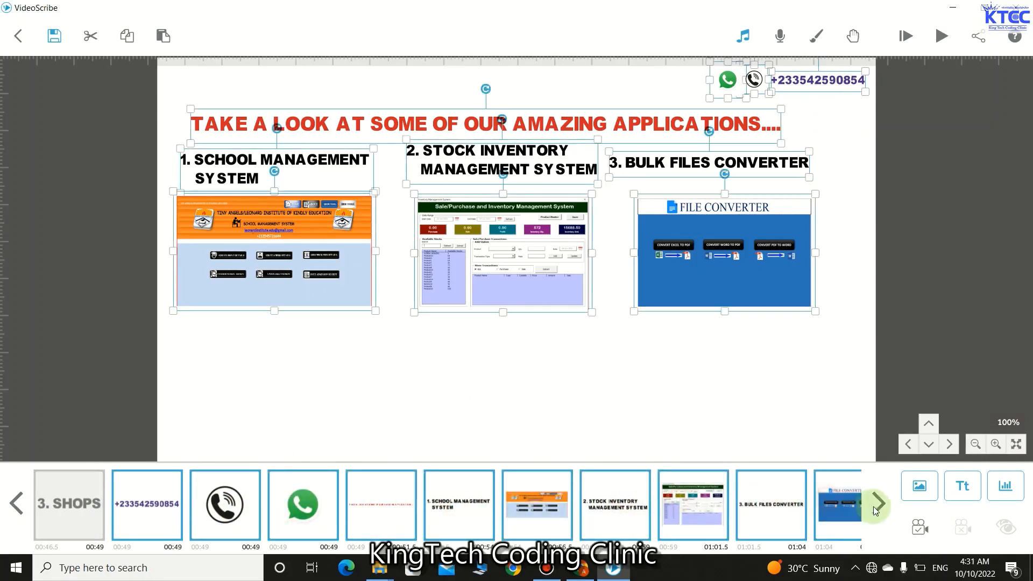
left_click(878, 504)
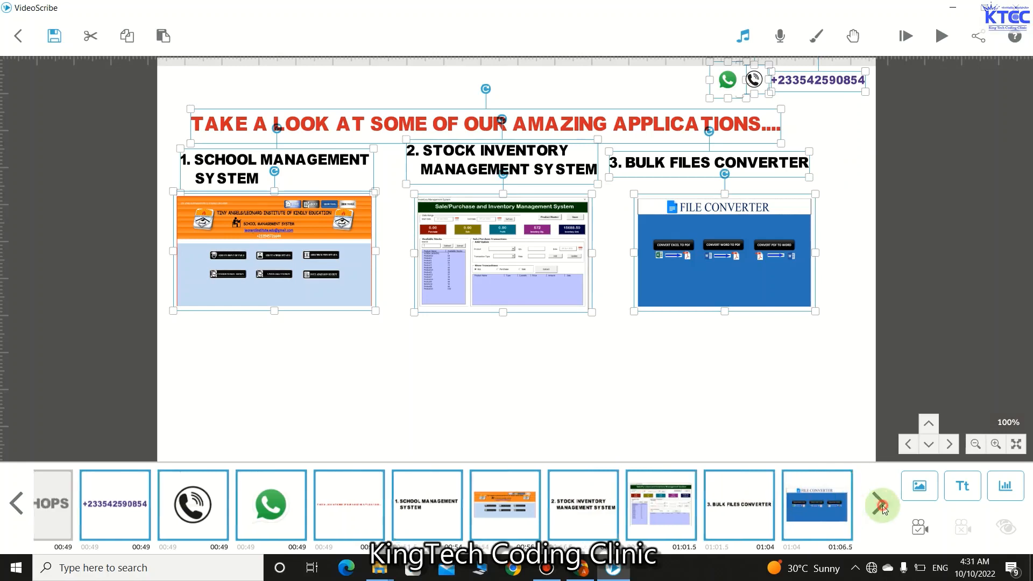
left_click(921, 529)
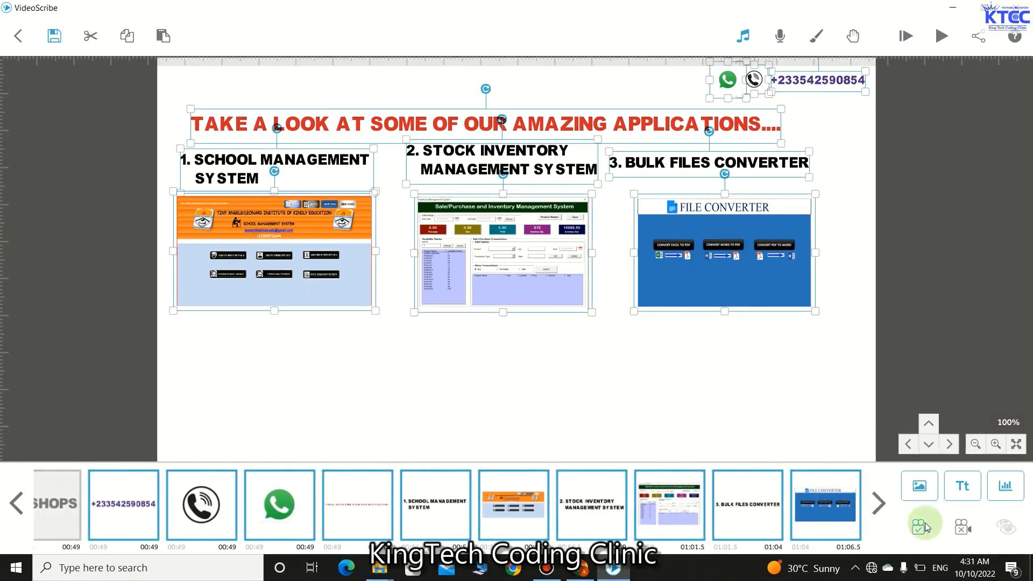
left_click(657, 380)
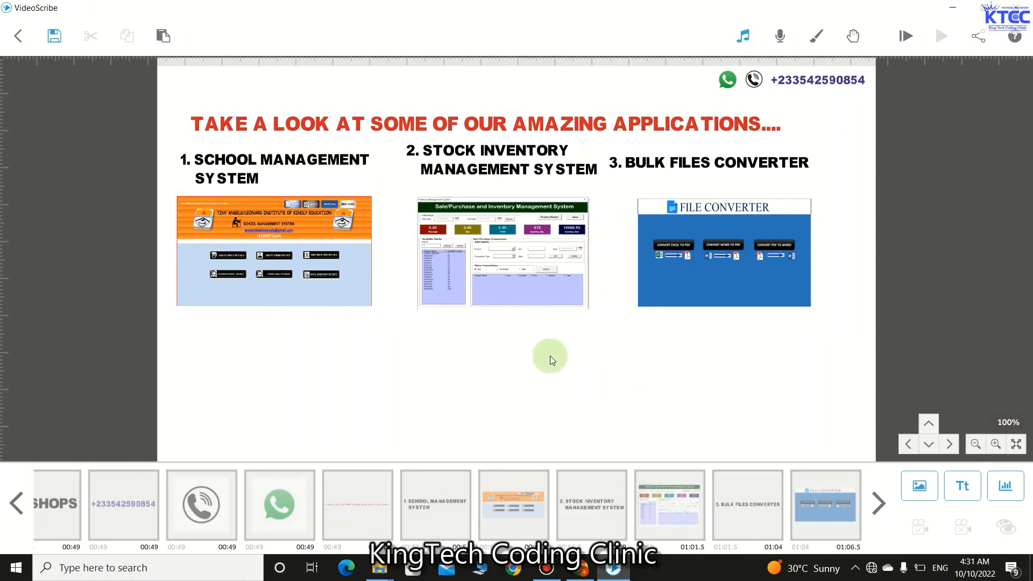
left_click_drag(544, 356, 542, 96)
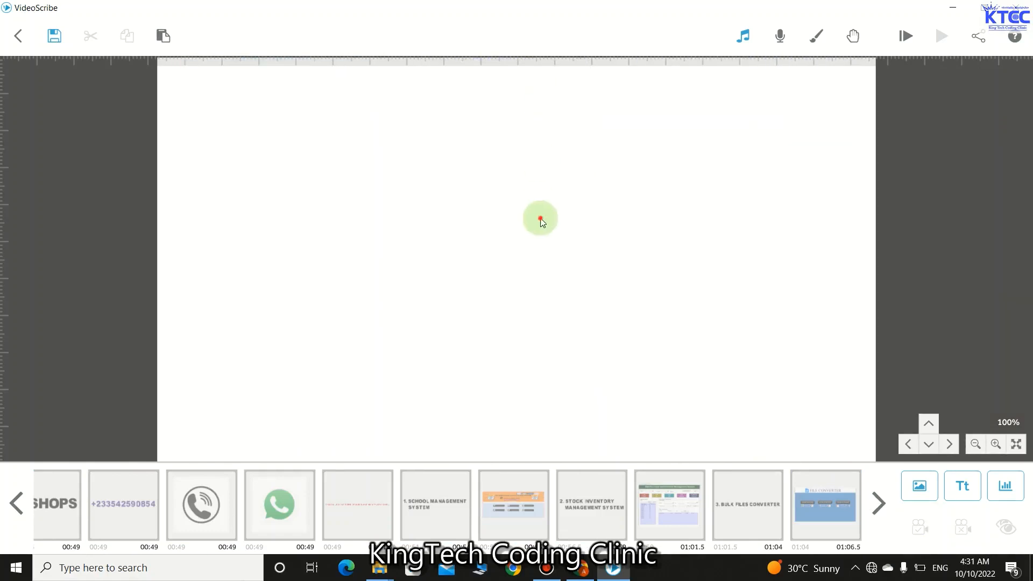
- Apply the middle-right grey textured paper tile as the canvas background
left_click_drag(540, 218, 544, 182)
left_click(970, 479)
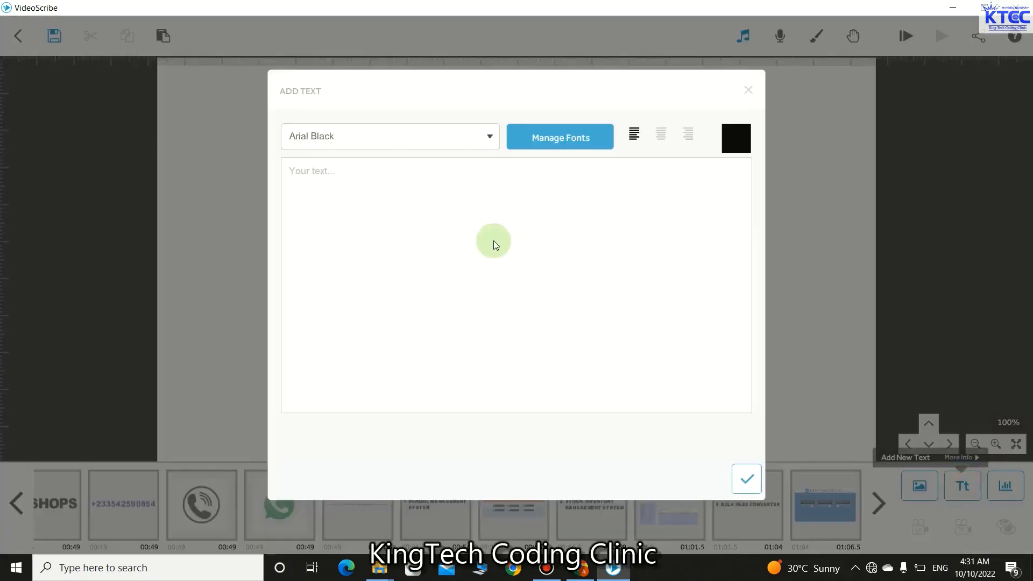
left_click(746, 91)
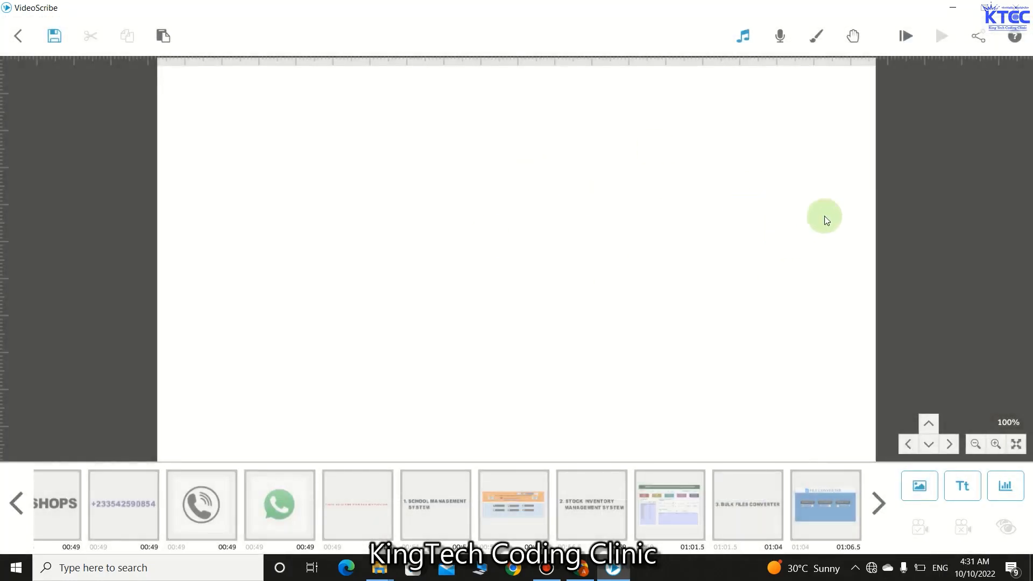
left_click(852, 37)
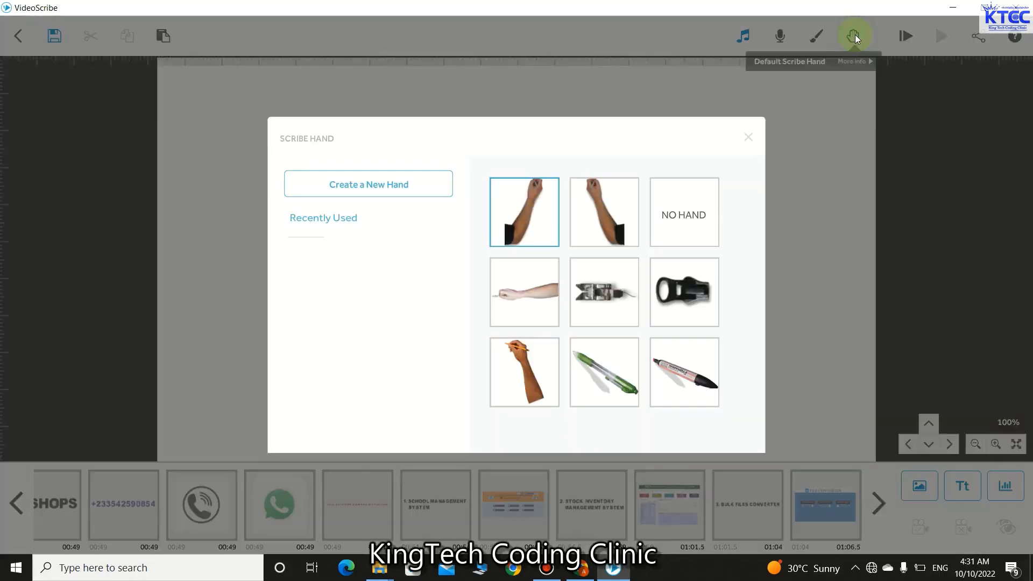
left_click(750, 137)
left_click(816, 36)
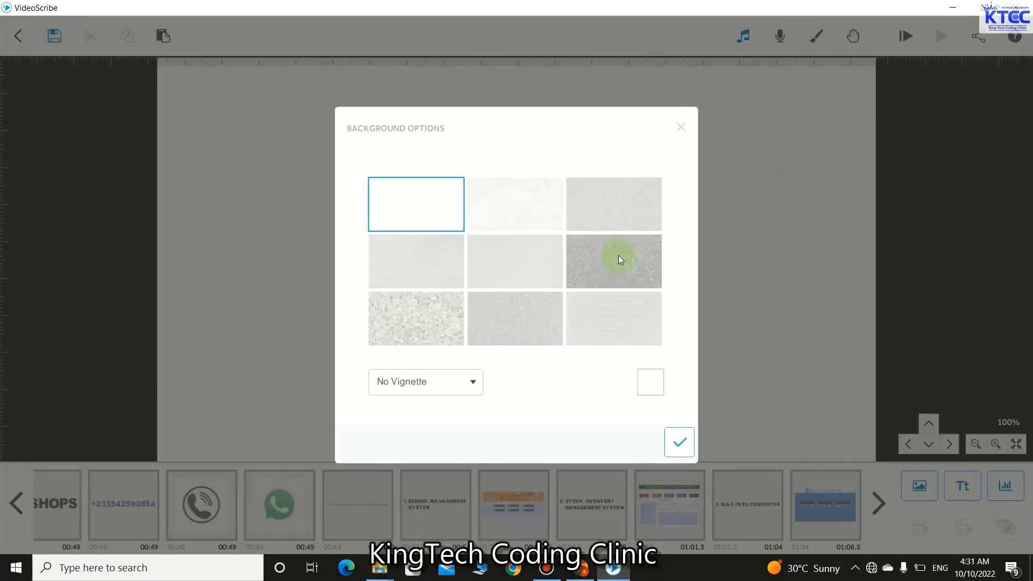
left_click(609, 255)
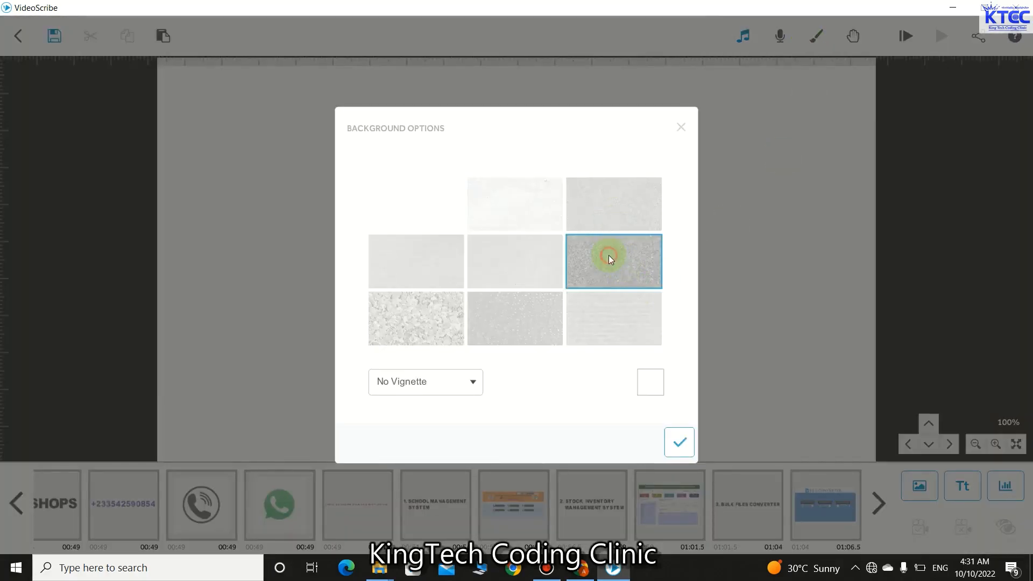
left_click(678, 440)
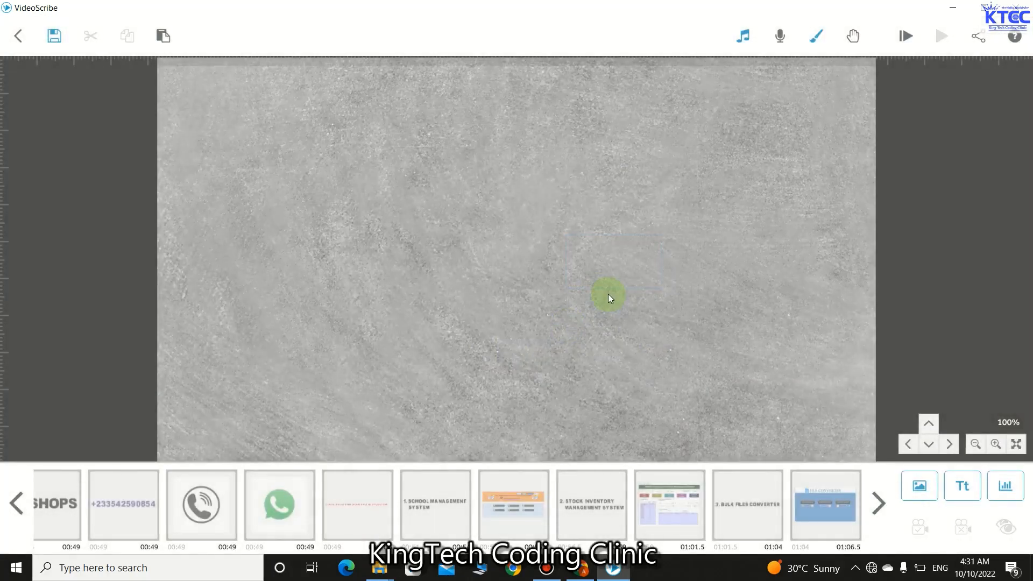
- Add an 'OUR CONTACTS' text element coloured dark red #8c172f
left_click(950, 481)
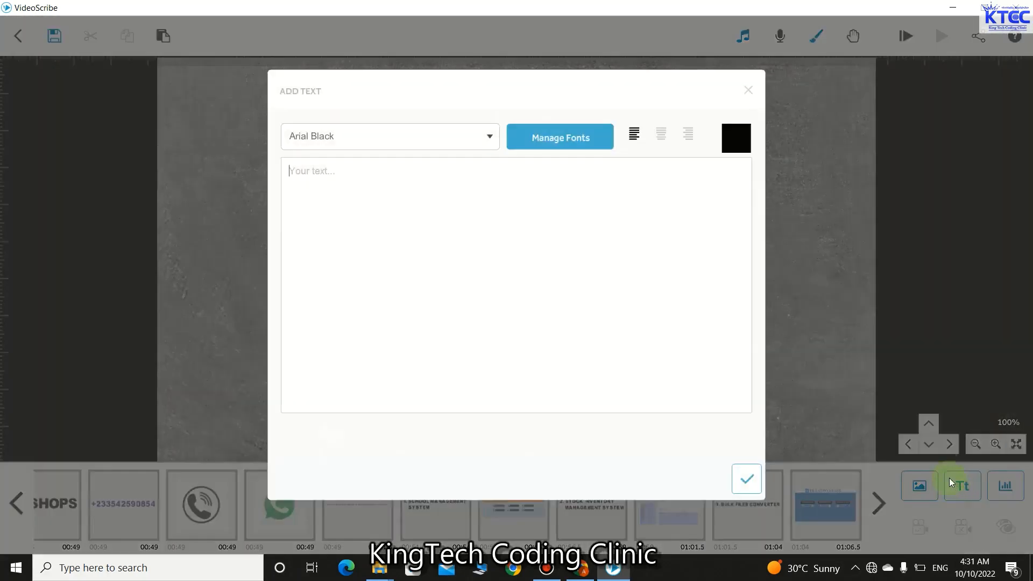
left_click(338, 170)
type("CON")
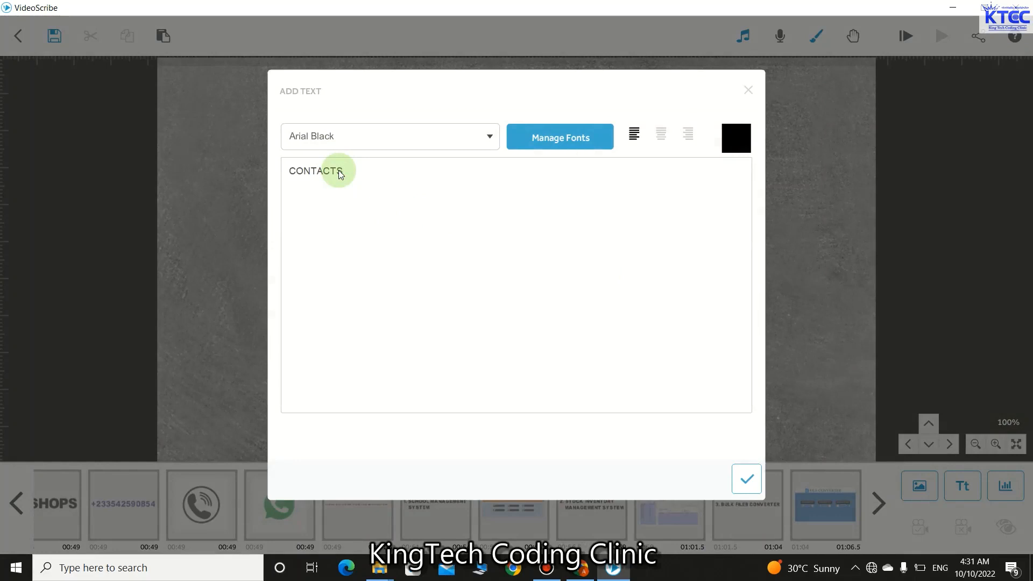
type("TAC")
key("BackSpace")
key("BackSpace")
key("BackSpace")
key("BackSpace")
key("BackSpace")
key("BackSpace")
type("OUR")
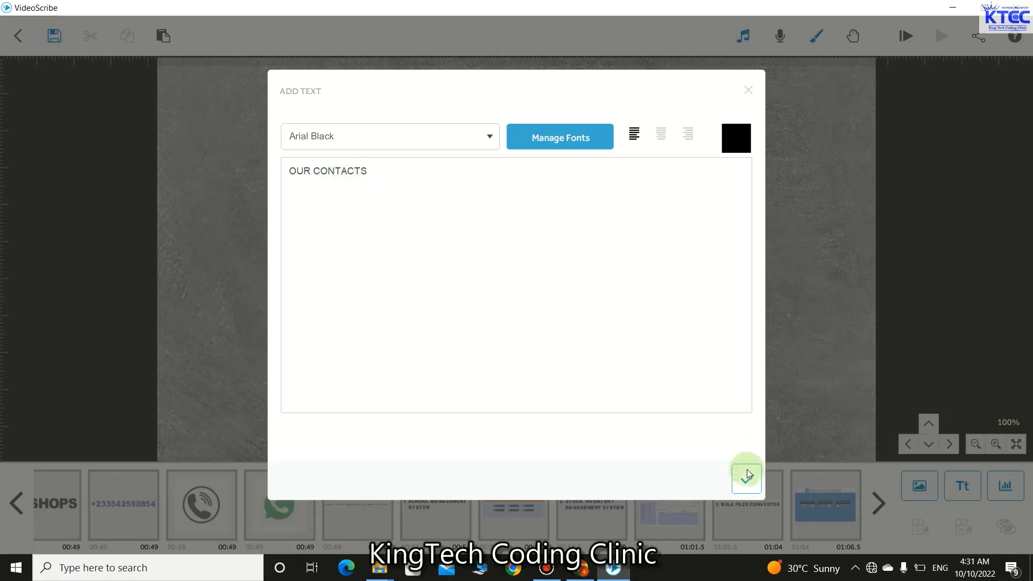
left_click(741, 140)
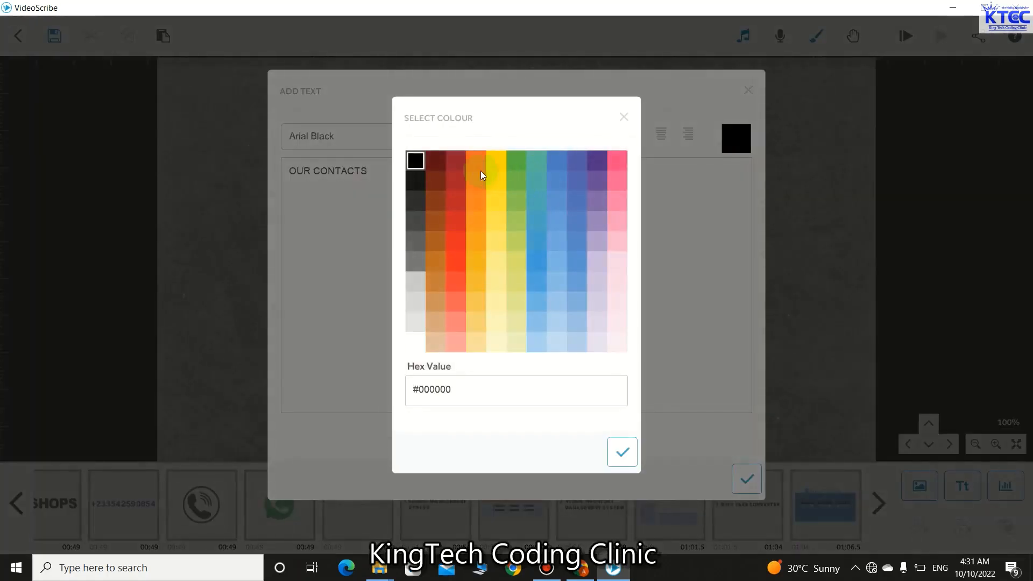
left_click(456, 161)
left_click(632, 456)
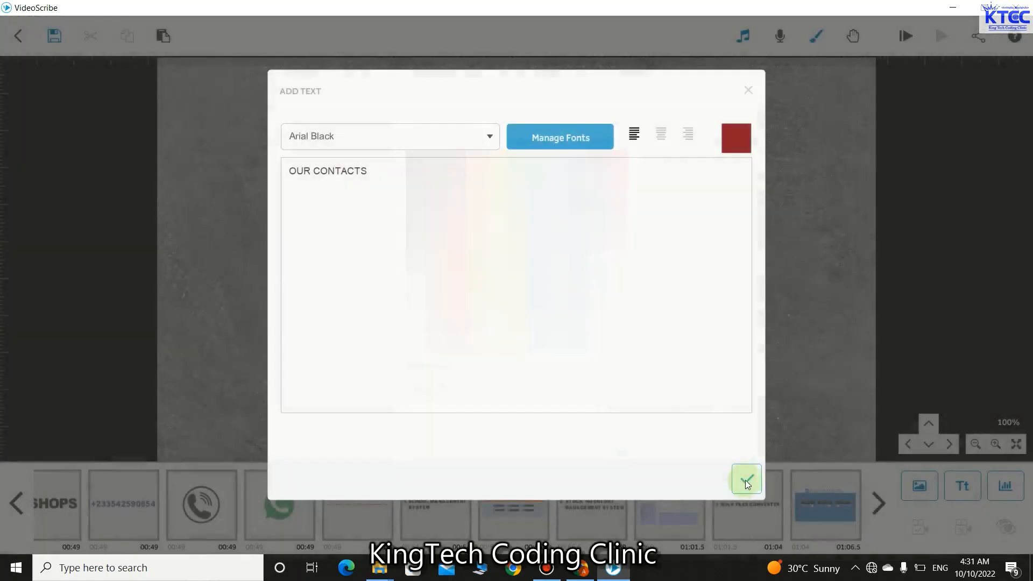
left_click(746, 479)
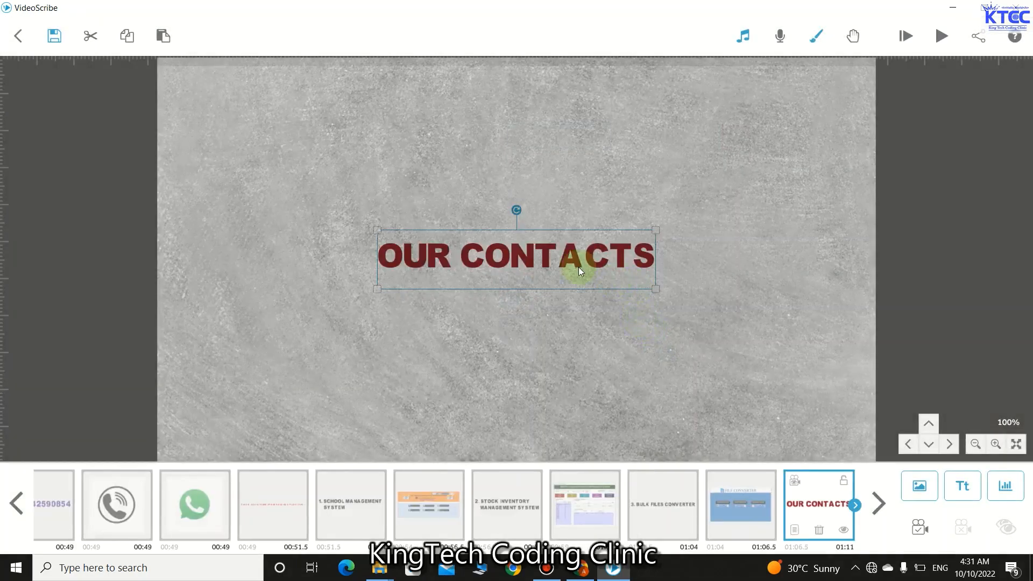
- Position the OUR CONTACTS title at the top of the canvas
left_click_drag(561, 262, 544, 96)
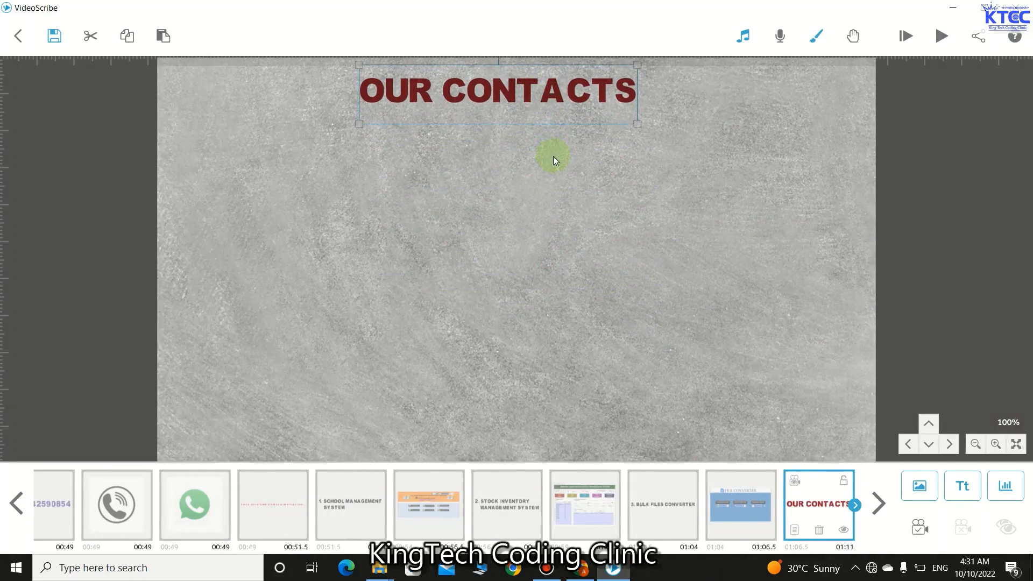
left_click(553, 156)
left_click(540, 94)
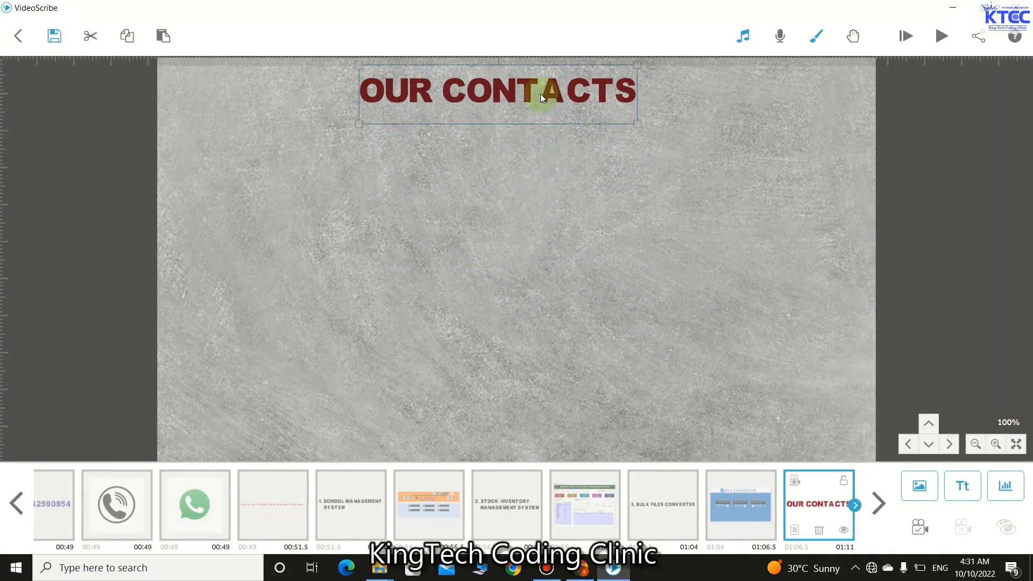
left_click_drag(540, 93, 545, 93)
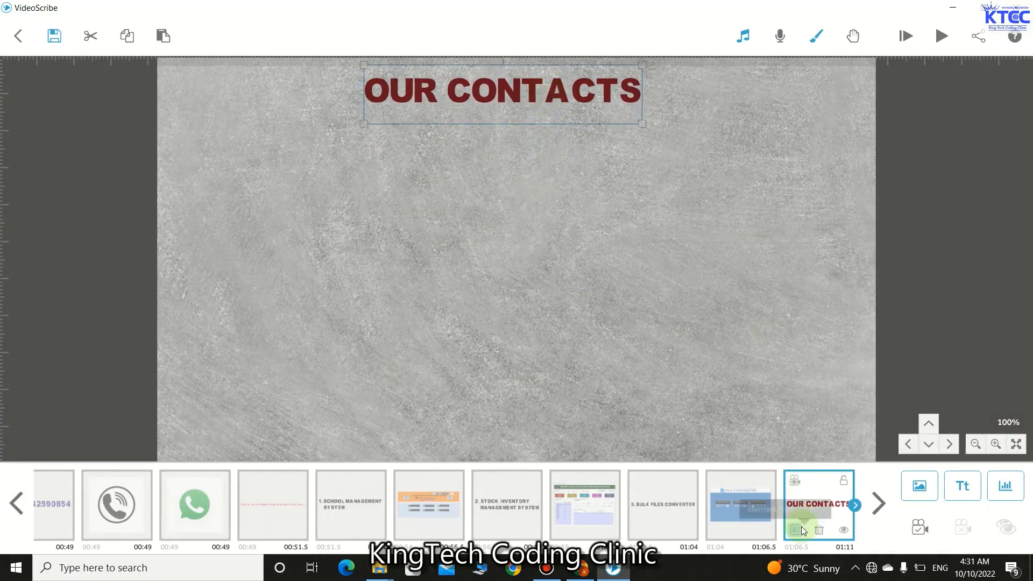
- Set the title to Move In from above with Animate 1.5 s and Transition 0.5 s
left_click(801, 526)
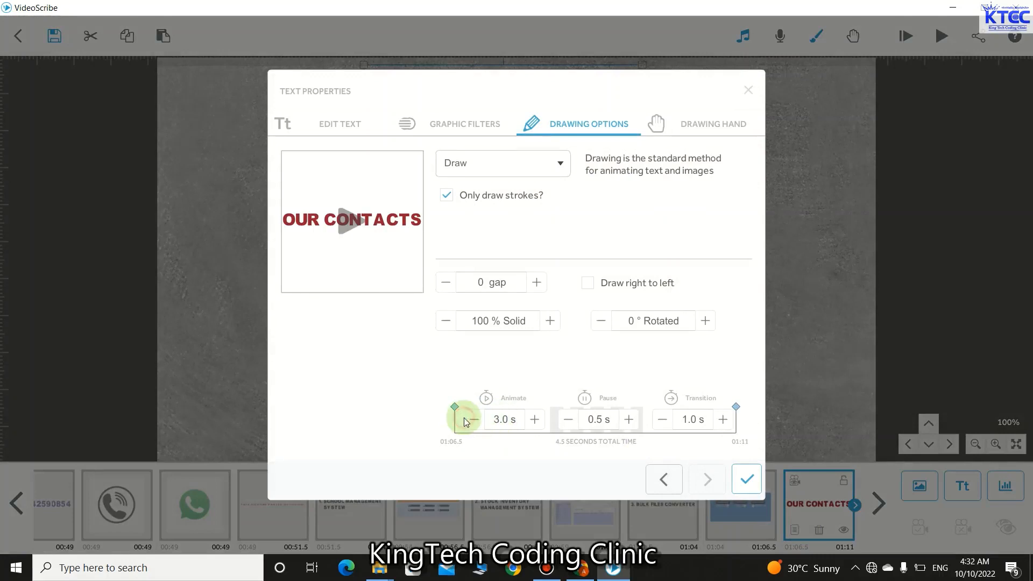
left_click(465, 420)
left_click(474, 420)
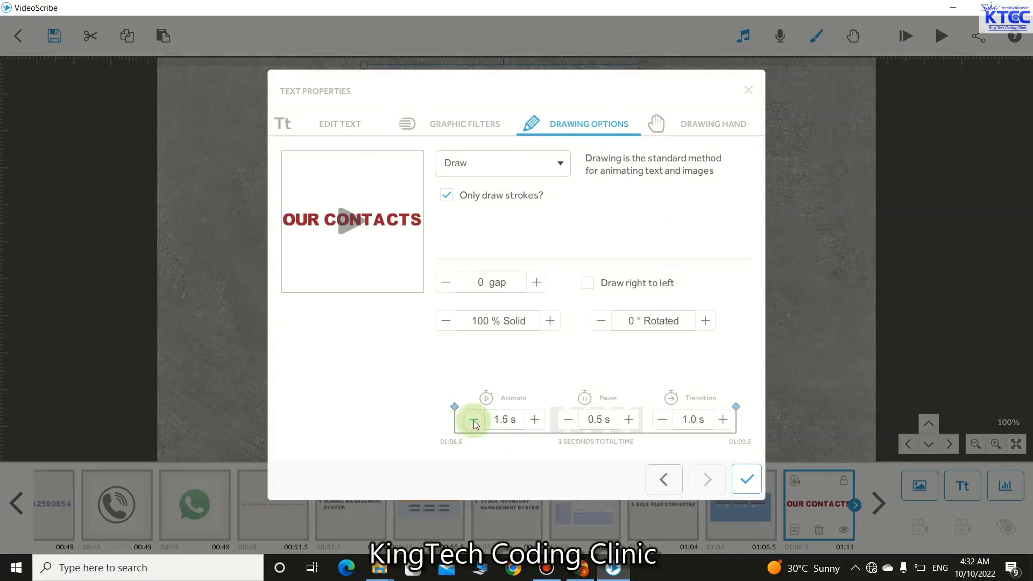
left_click(663, 420)
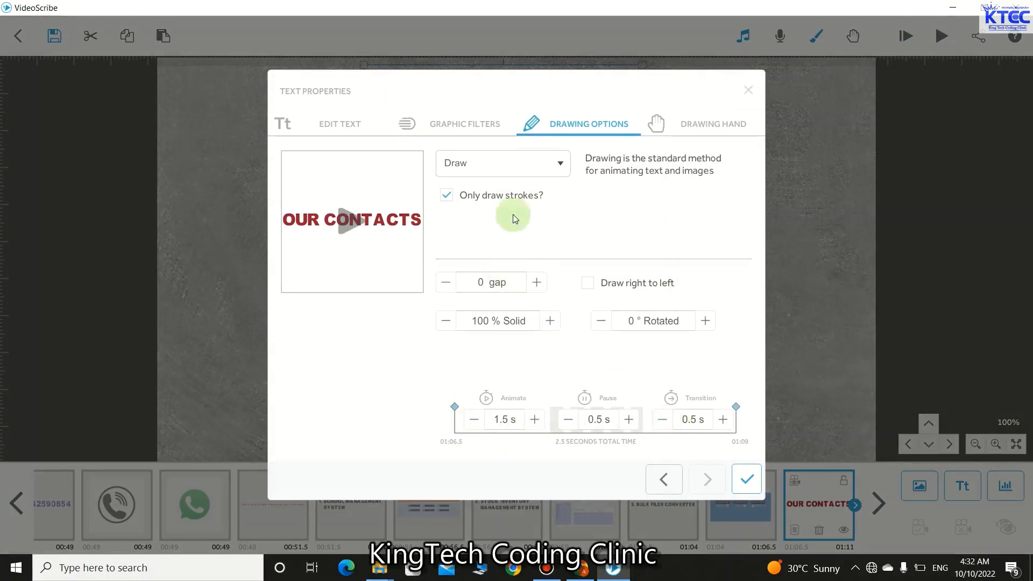
left_click(559, 164)
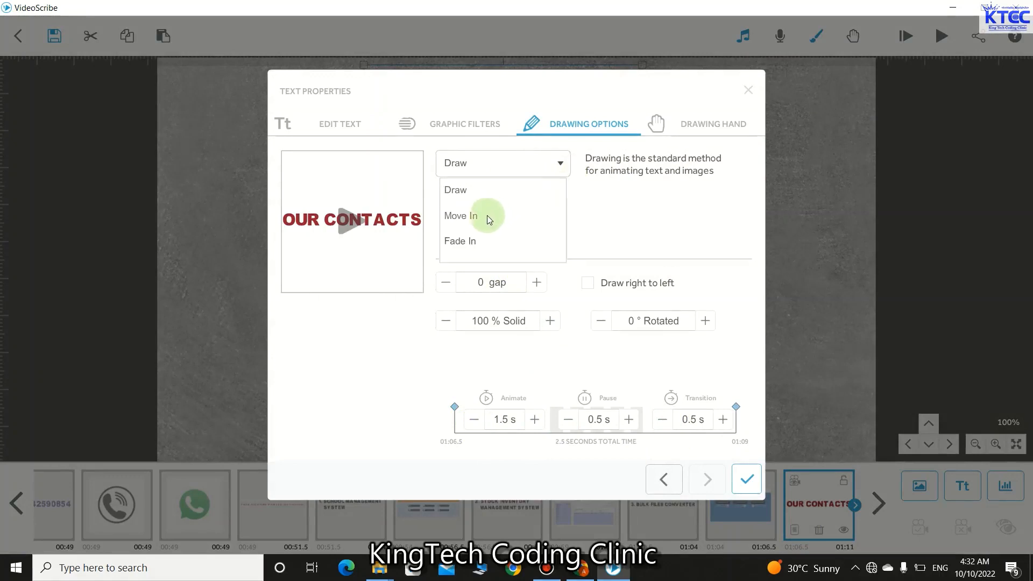
left_click(472, 215)
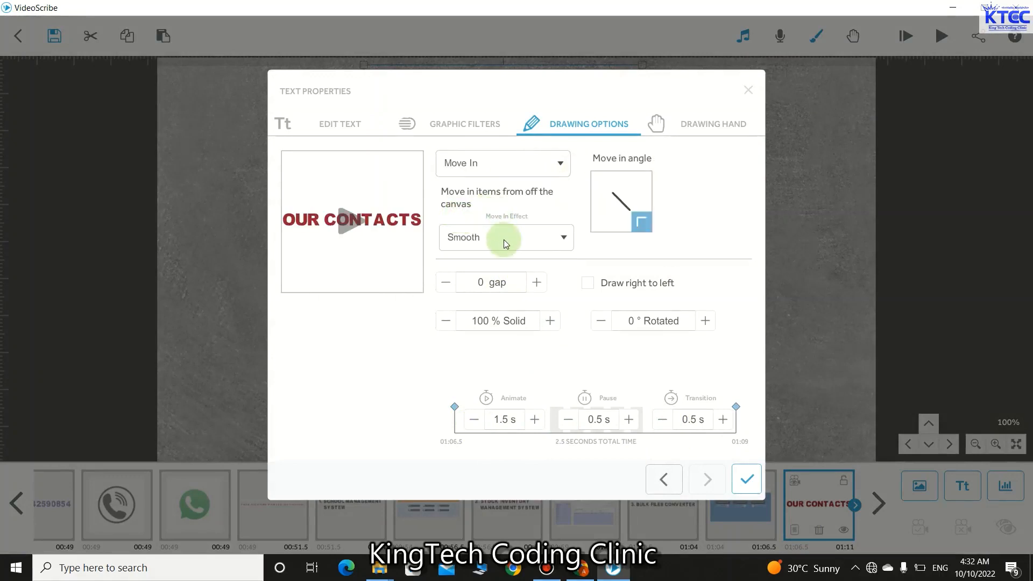
left_click_drag(608, 202, 627, 294)
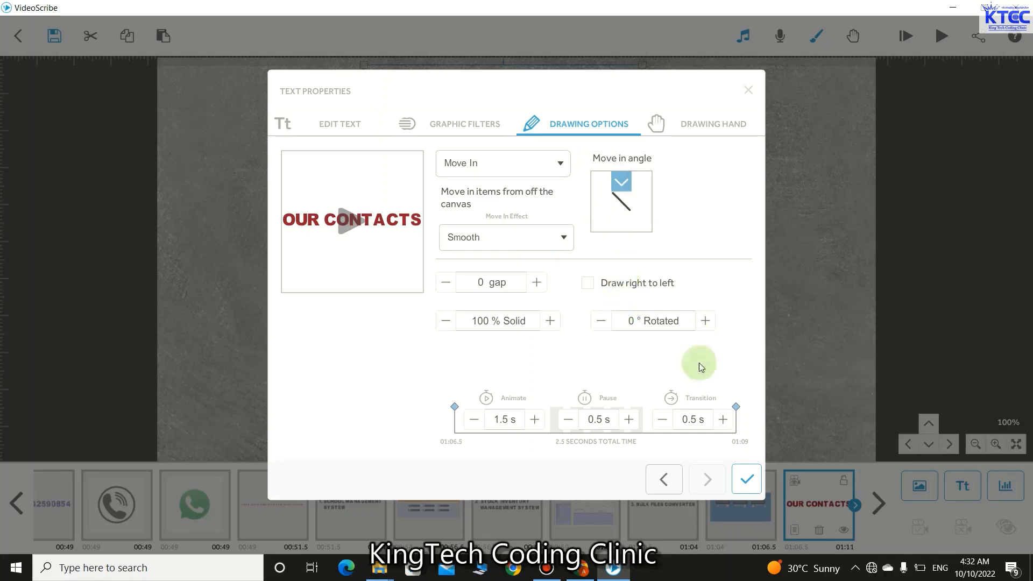
left_click(747, 479)
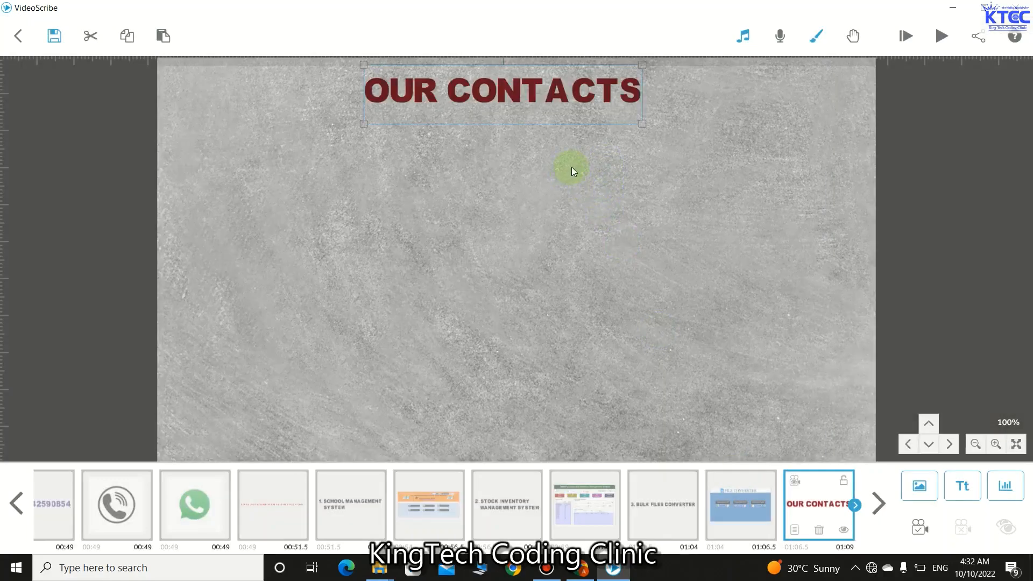
left_click(558, 165)
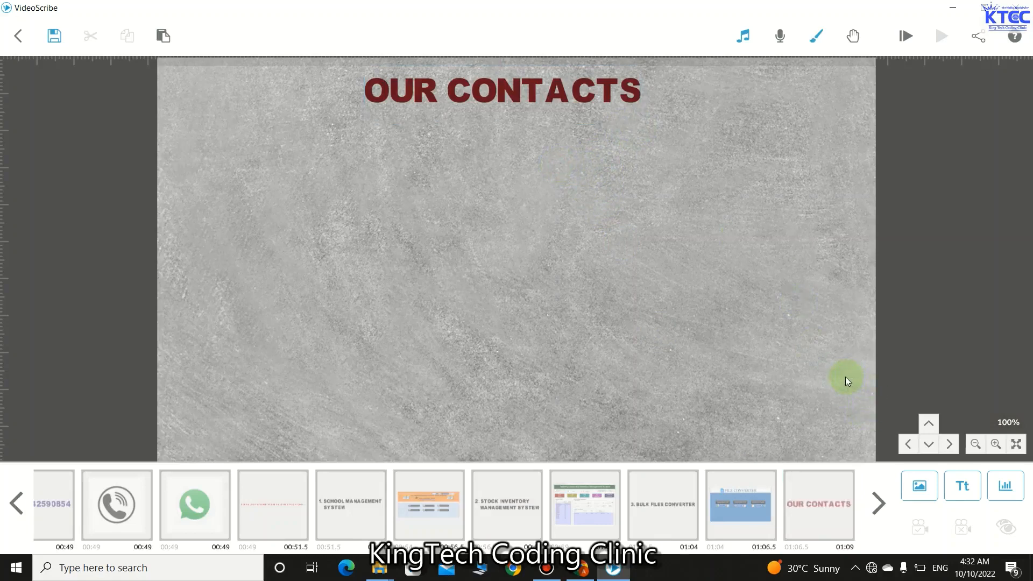
- Add the phone image from the library and shrink it to a small icon under the title
left_click(913, 484)
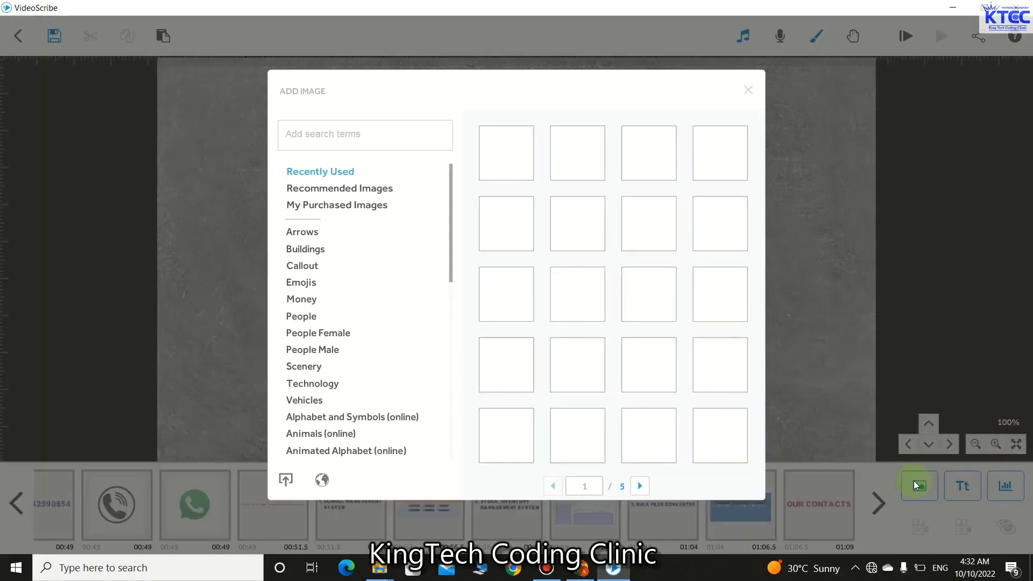
left_click(528, 239)
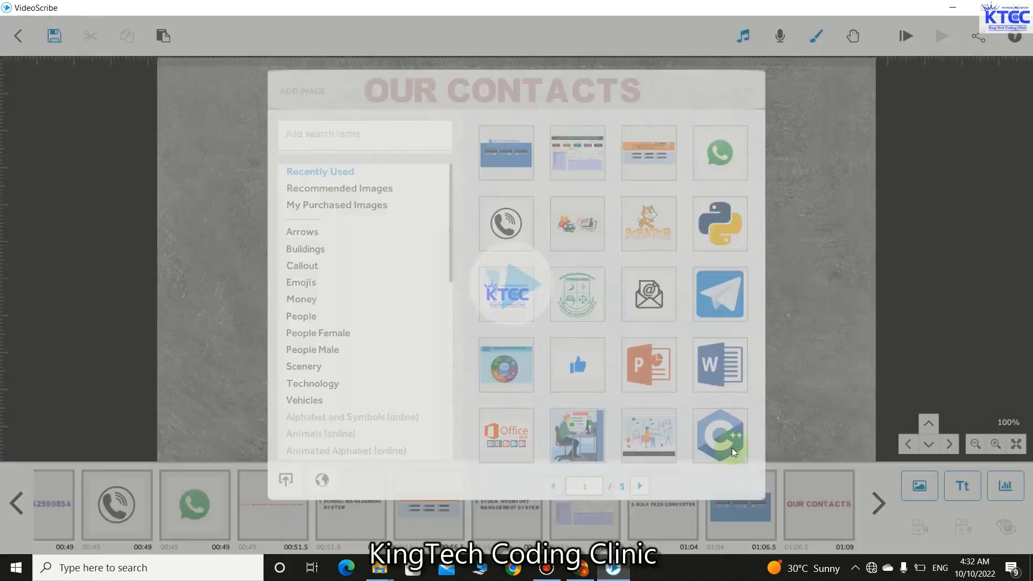
left_click_drag(649, 396, 425, 168)
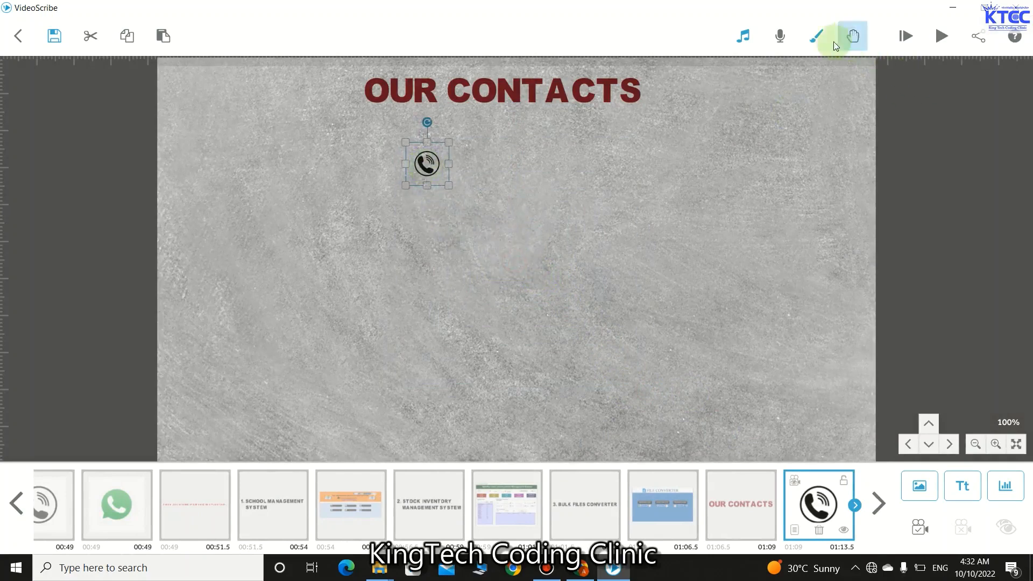
- Apply the light paper background to the scene
left_click(817, 37)
left_click(661, 202)
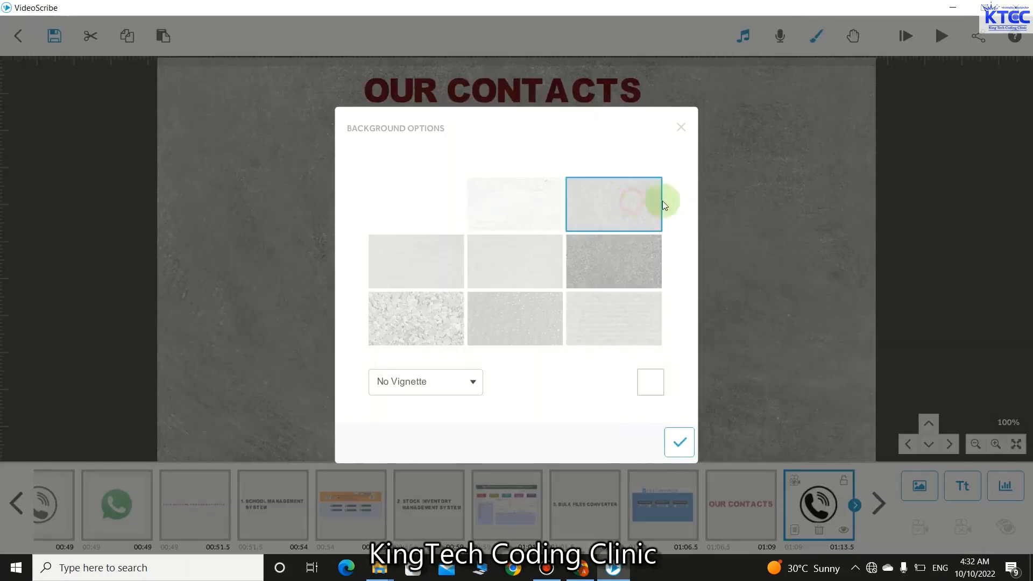
left_click(688, 446)
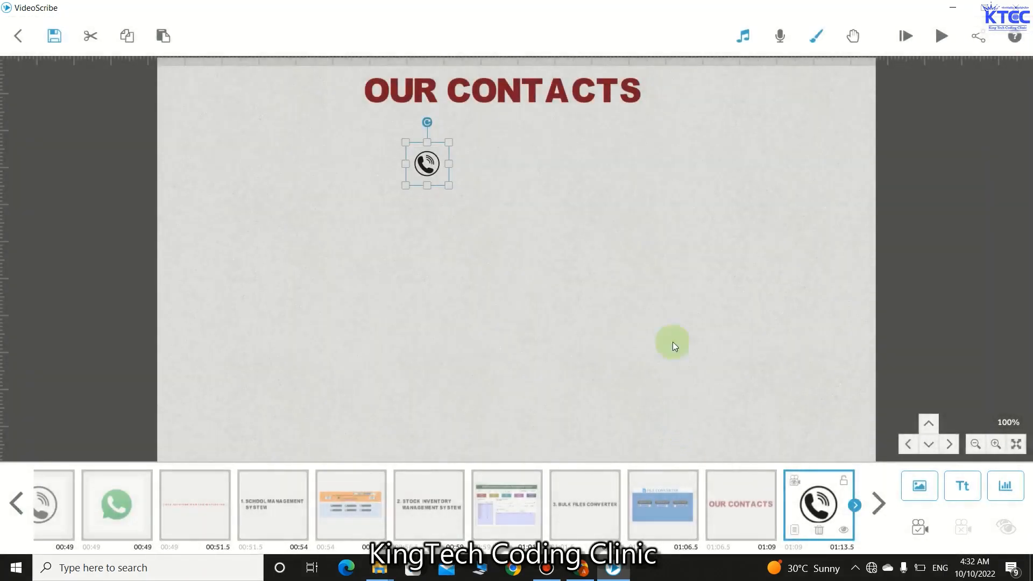
- Nudge the phone icon up-left and set its Animate, Pause and Transition to 0 s
left_click_drag(434, 182, 423, 160)
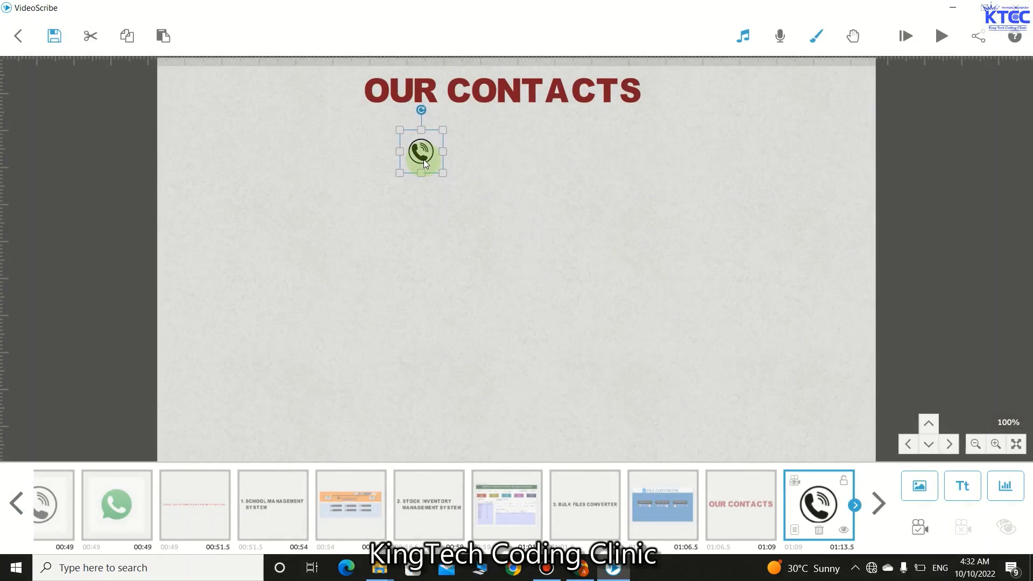
left_click(793, 530)
left_click(466, 422)
left_click(466, 423)
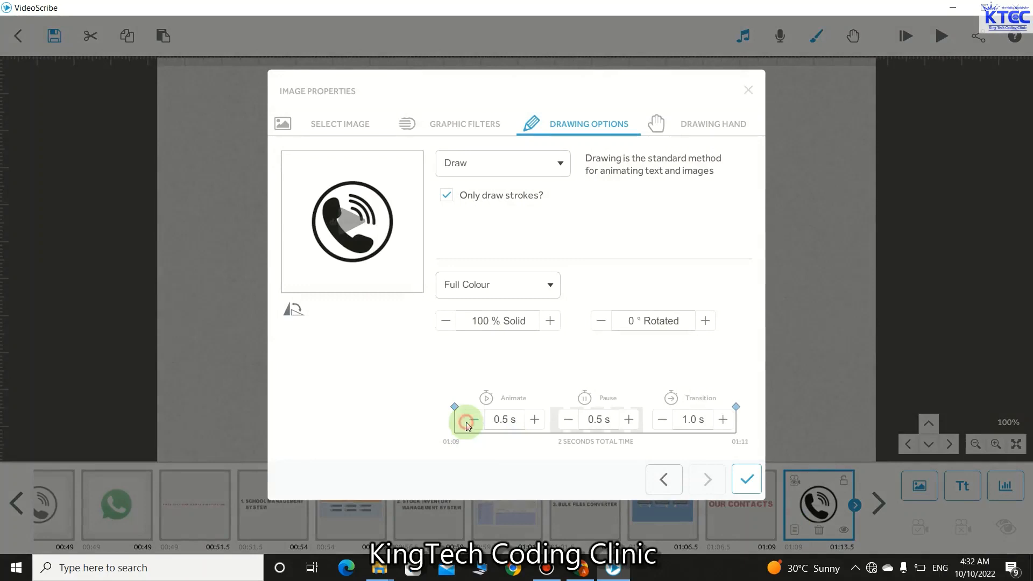
left_click(466, 423)
left_click(566, 424)
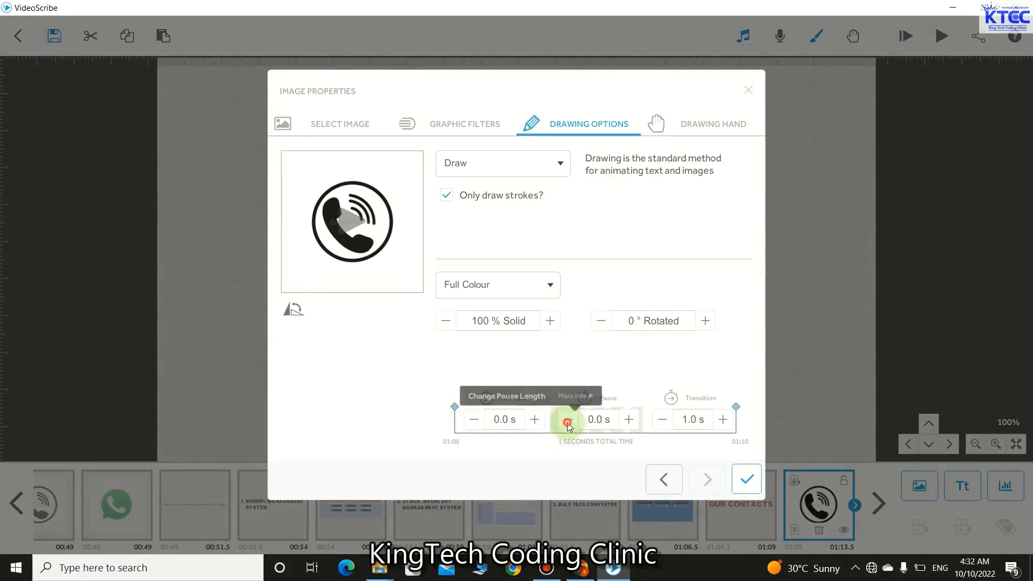
left_click(653, 427)
left_click(739, 476)
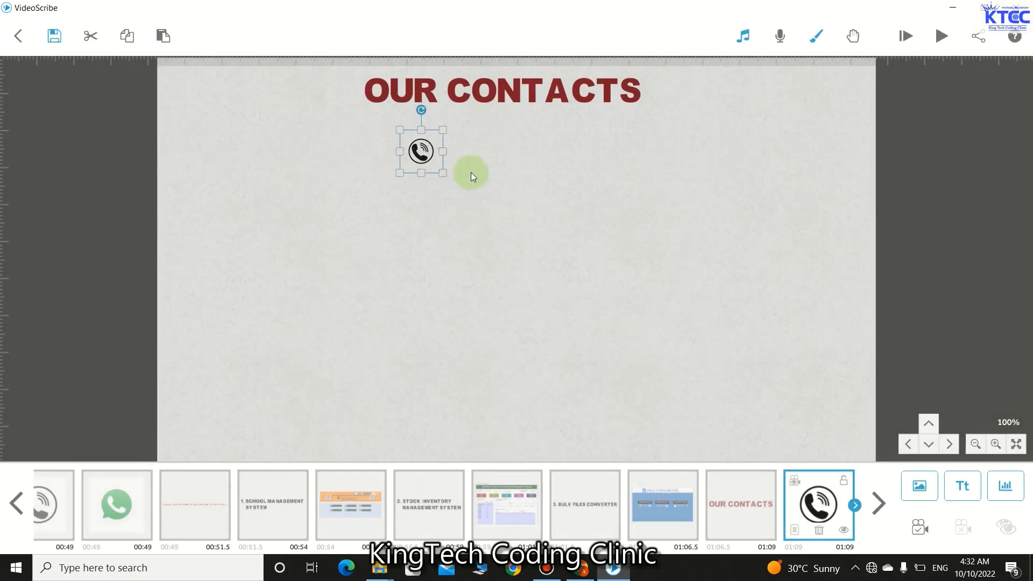
left_click(470, 172)
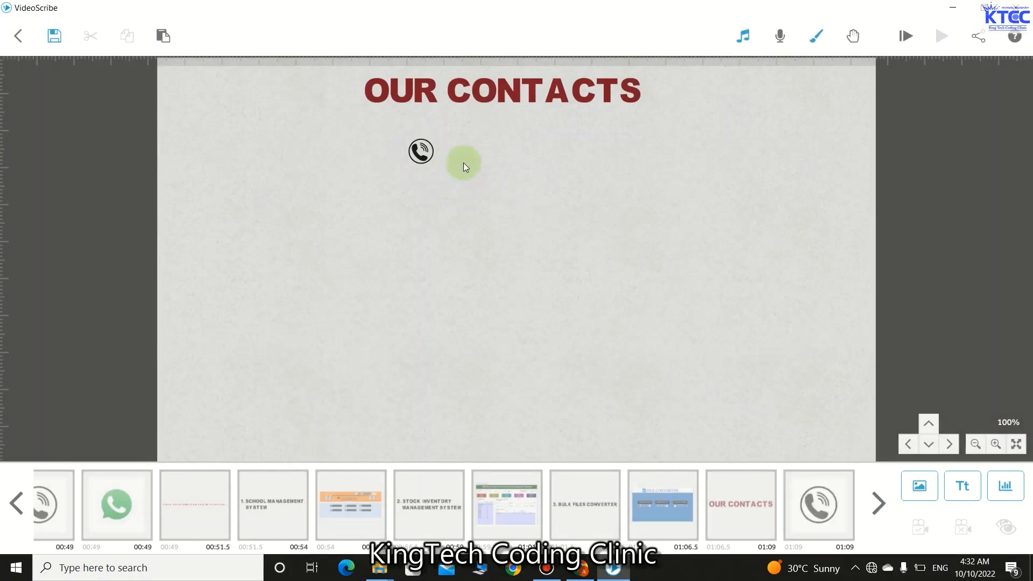
- Add the phone numbers as a text element, halve its size and move it up by the icon
left_click(963, 490)
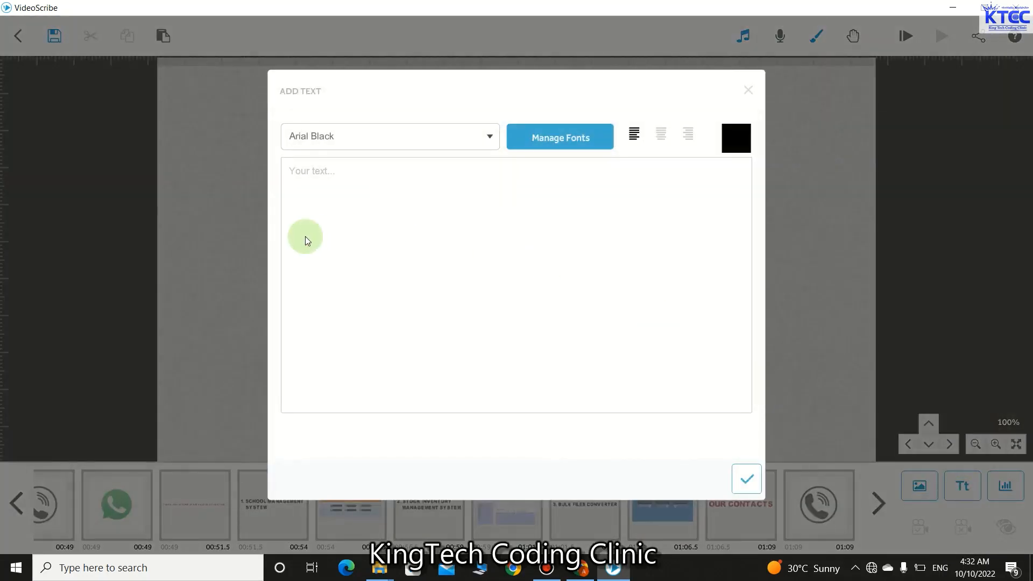
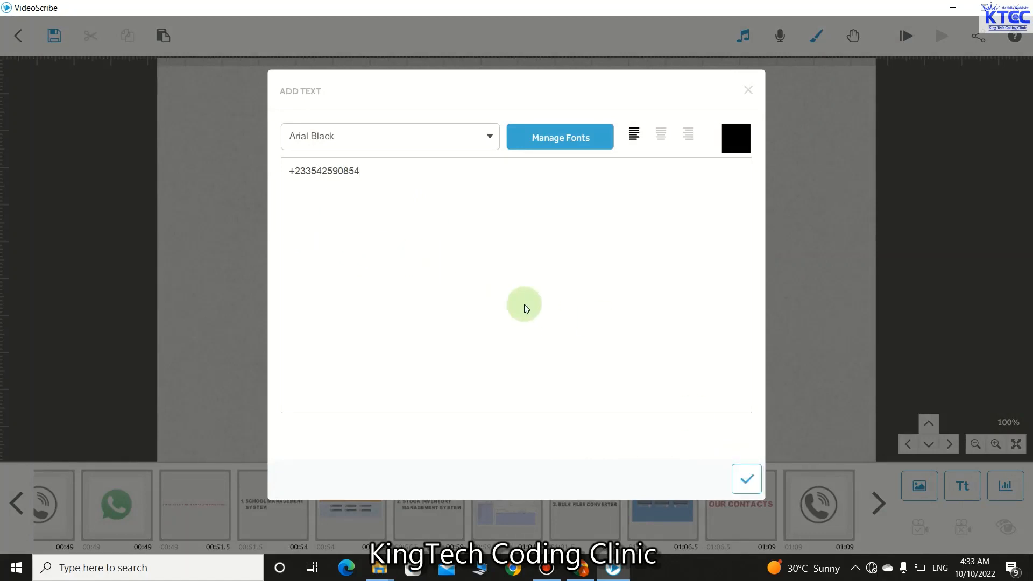
left_click(746, 478)
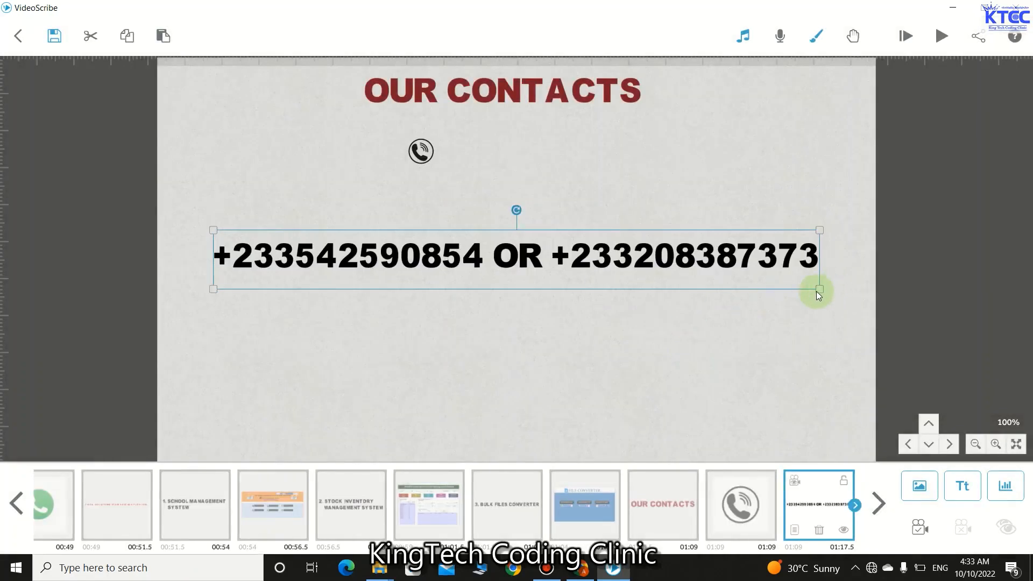
left_click_drag(816, 292, 728, 274)
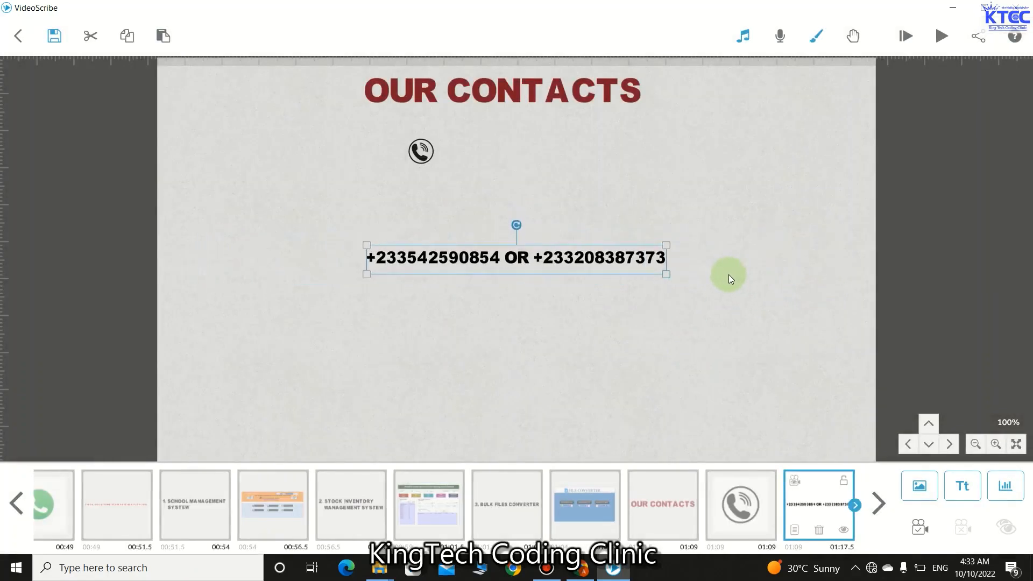
left_click_drag(547, 266, 621, 160)
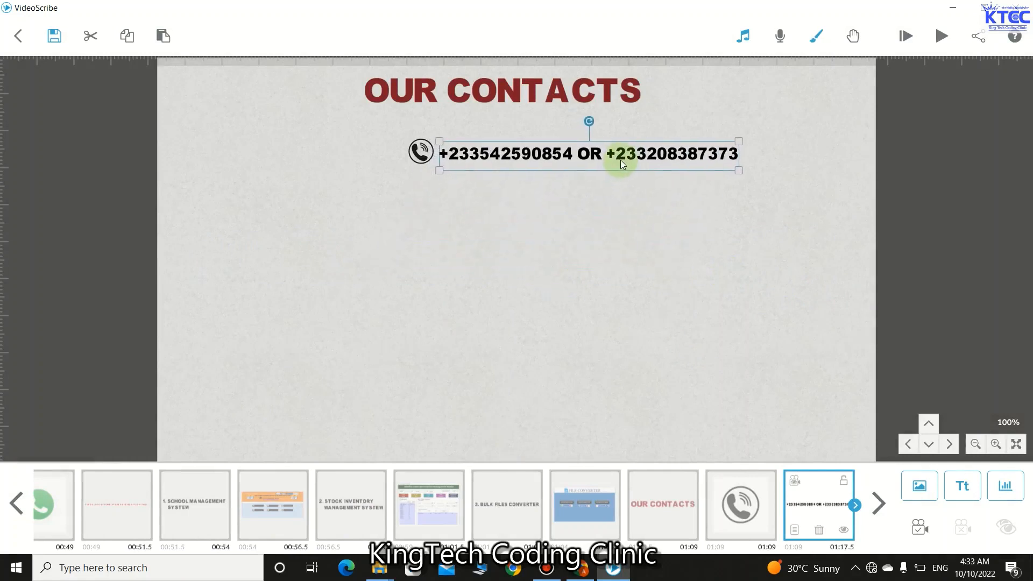
- Shift the phone icon left and line the numbers up right beside it
left_click(431, 156)
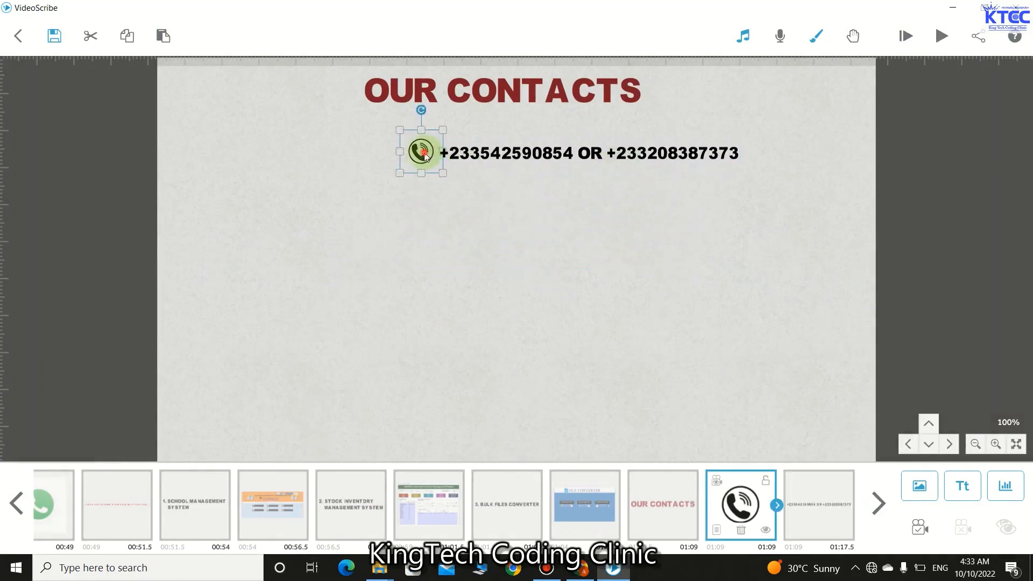
left_click_drag(426, 156, 348, 158)
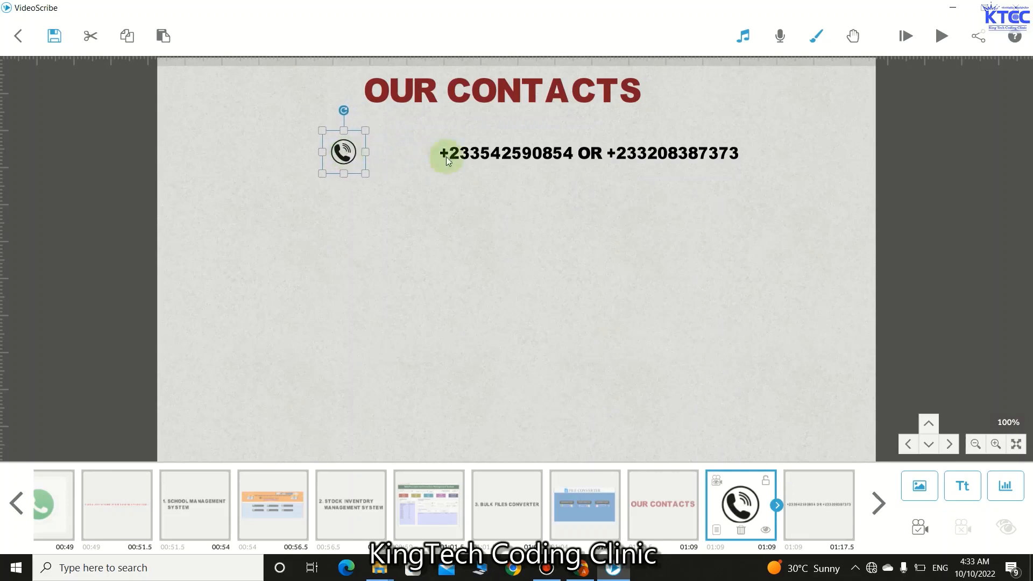
left_click(496, 154)
left_click_drag(499, 155, 427, 155)
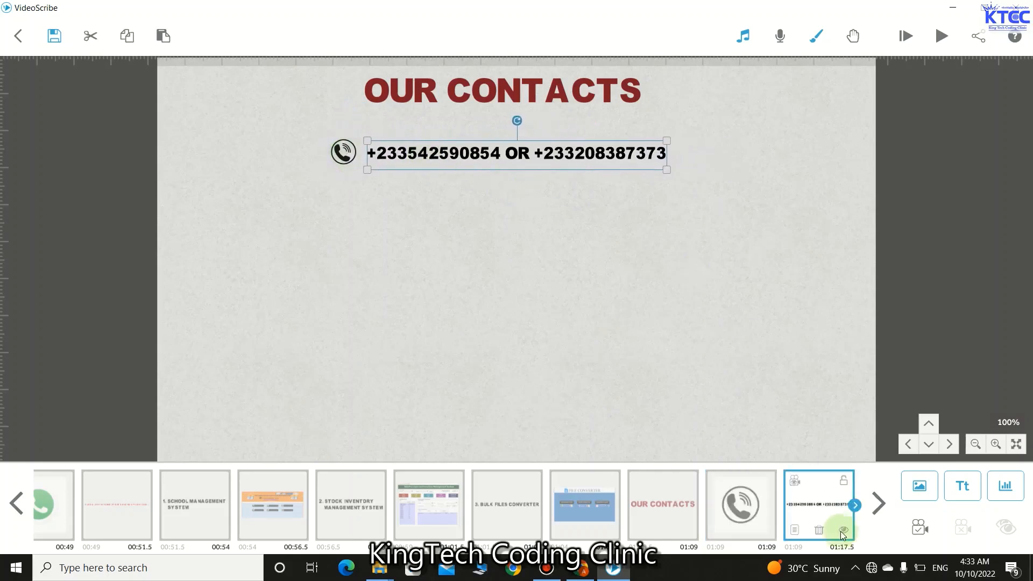
- Give the phone-number text 1.5 s Animate and 0.5 s Transition
left_click(793, 532)
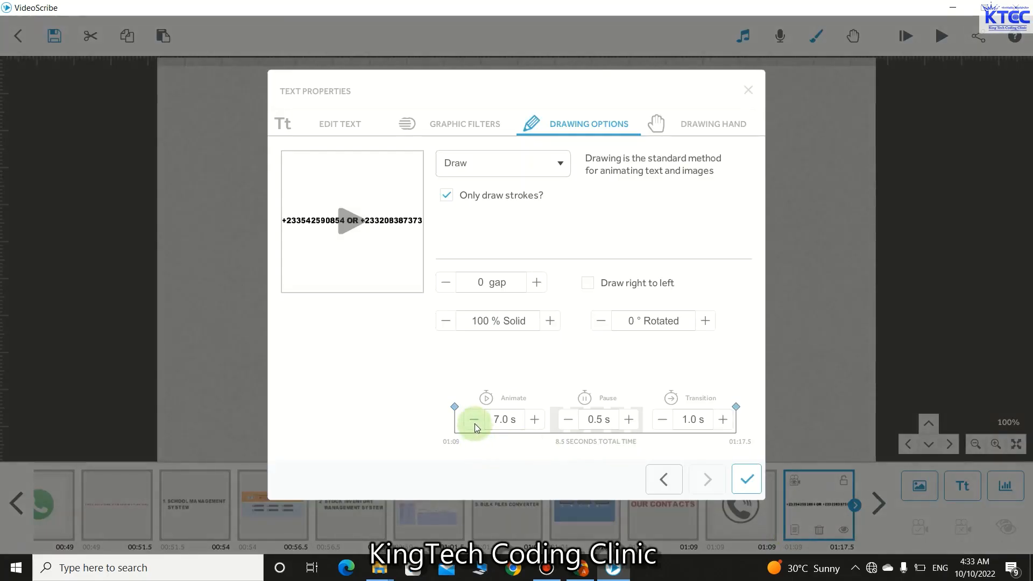
left_click(474, 420)
left_click(474, 420)
left_click(474, 420)
left_click(474, 420)
left_click(474, 421)
left_click(474, 420)
left_click(474, 420)
left_click(474, 420)
left_click(474, 421)
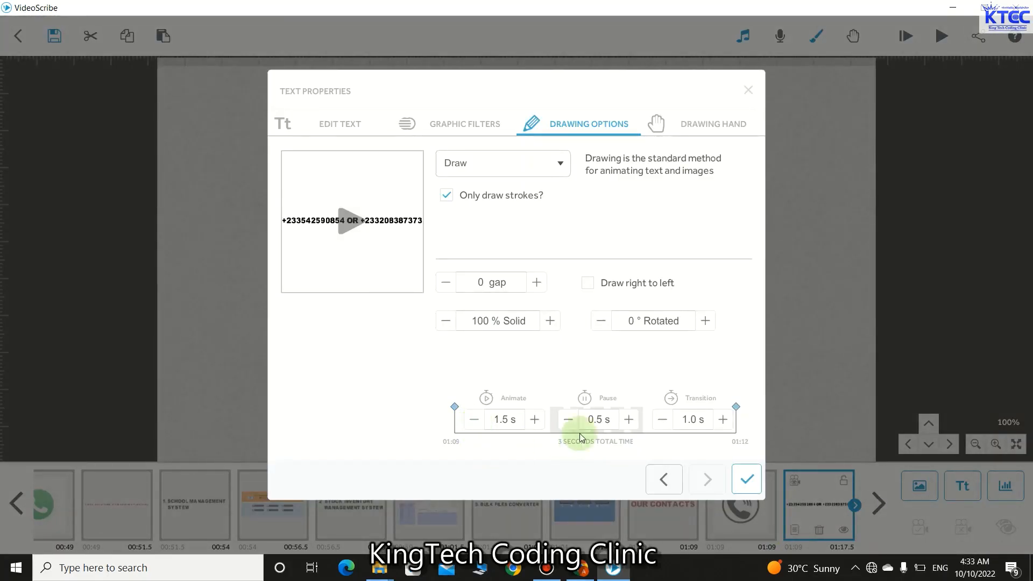
left_click(672, 425)
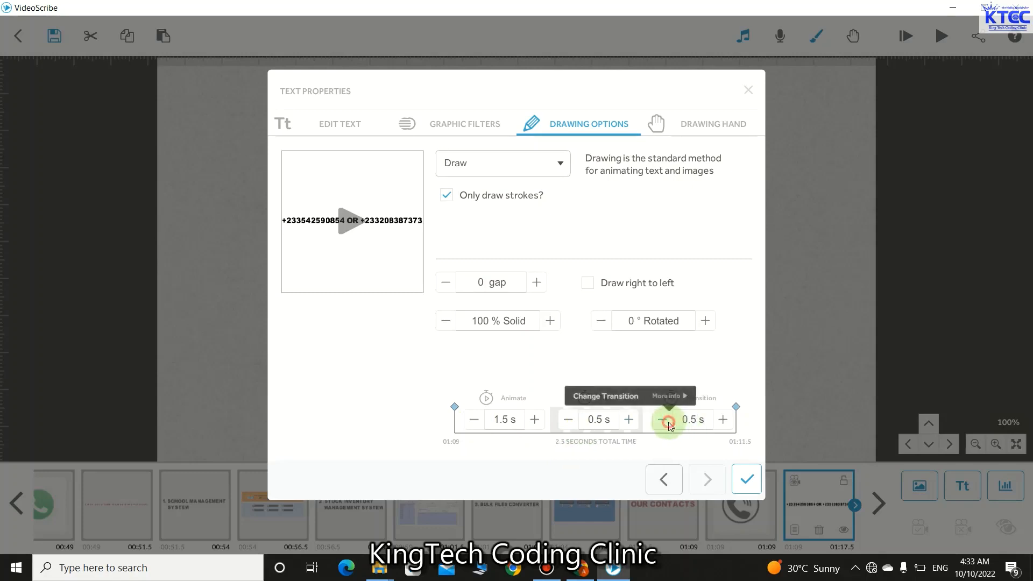
left_click(747, 478)
left_click(665, 395)
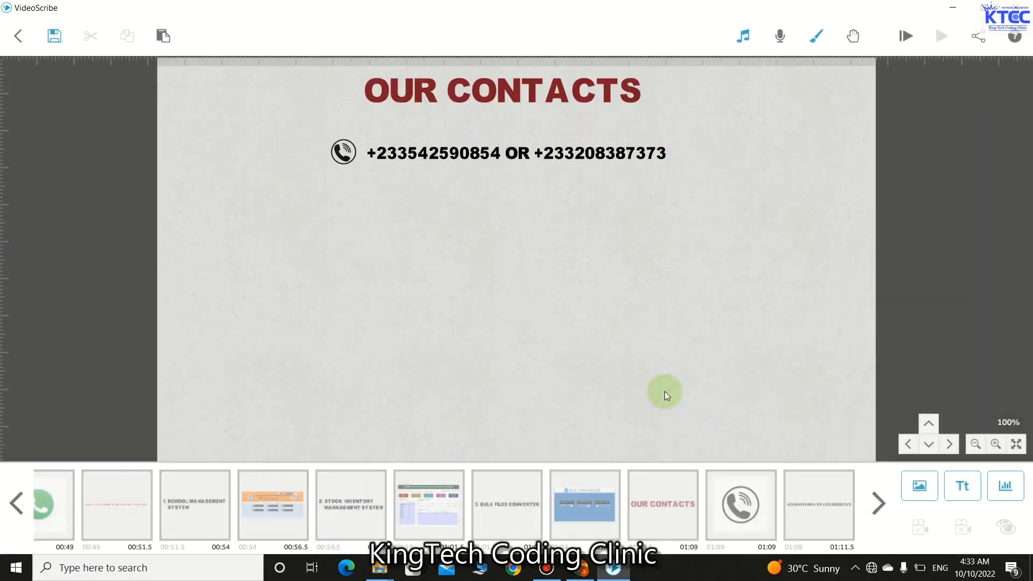
- Add the WhatsApp image as a small icon under the phone icon with 0 s Animate, Pause and Transition
left_click(916, 487)
left_click(670, 420)
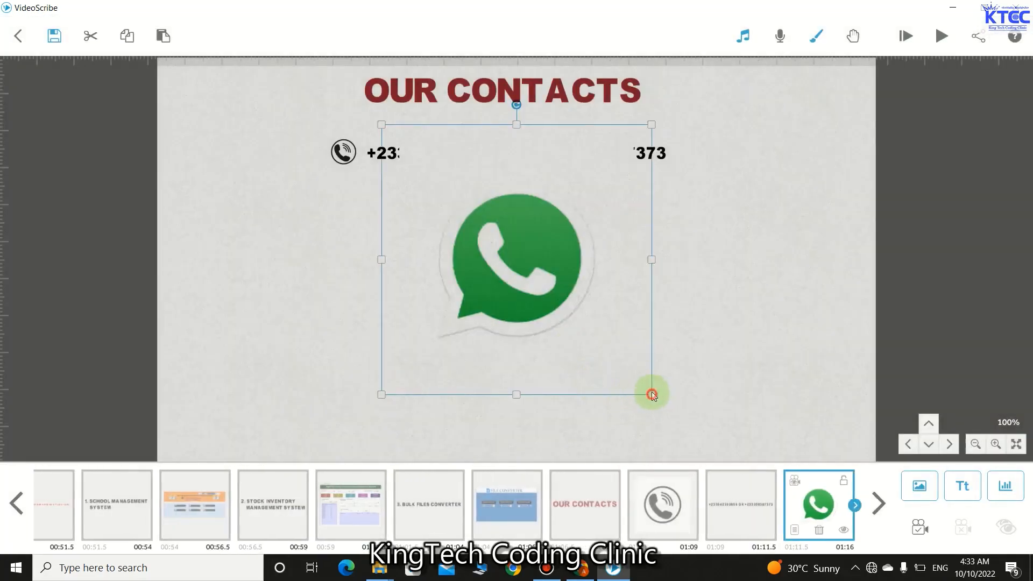
left_click_drag(651, 394, 348, 193)
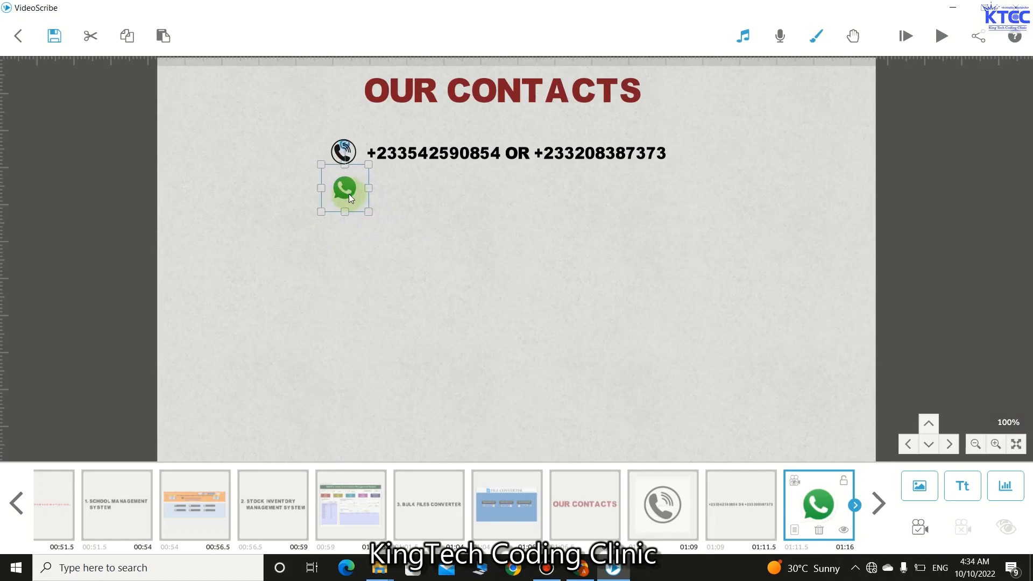
left_click(795, 531)
left_click(474, 419)
left_click(473, 419)
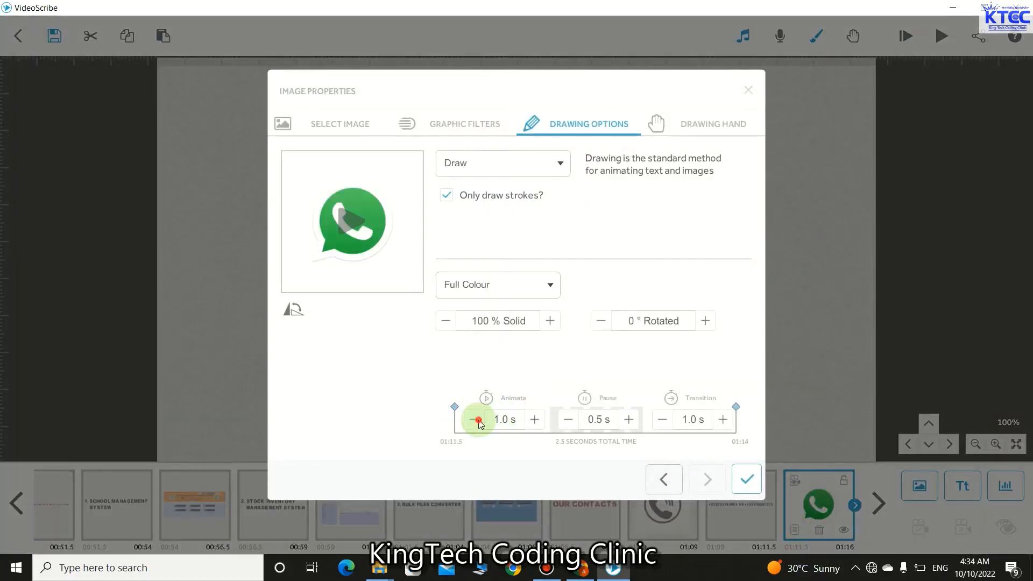
left_click(474, 419)
left_click(565, 423)
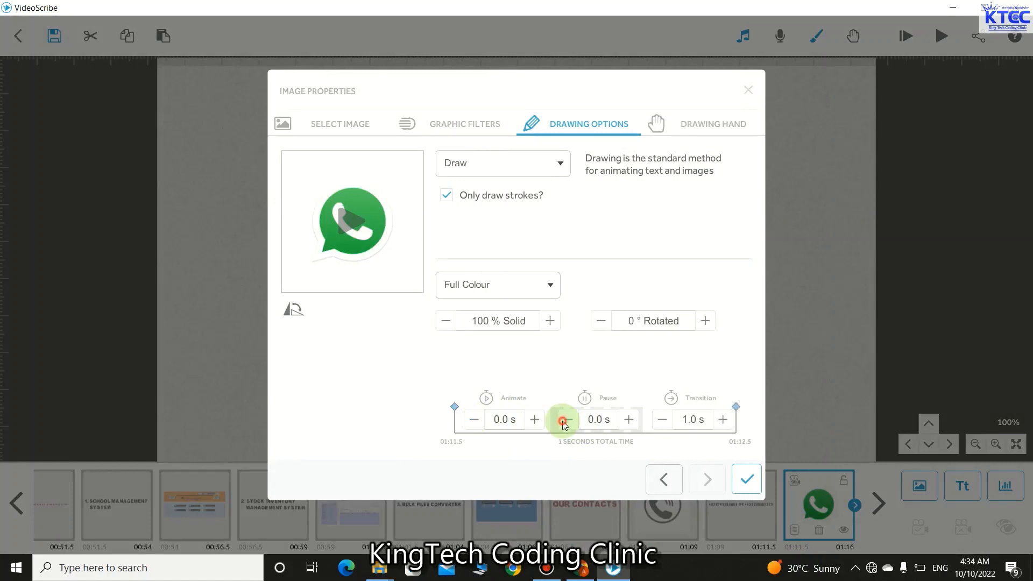
left_click(662, 419)
left_click(662, 419)
left_click(746, 479)
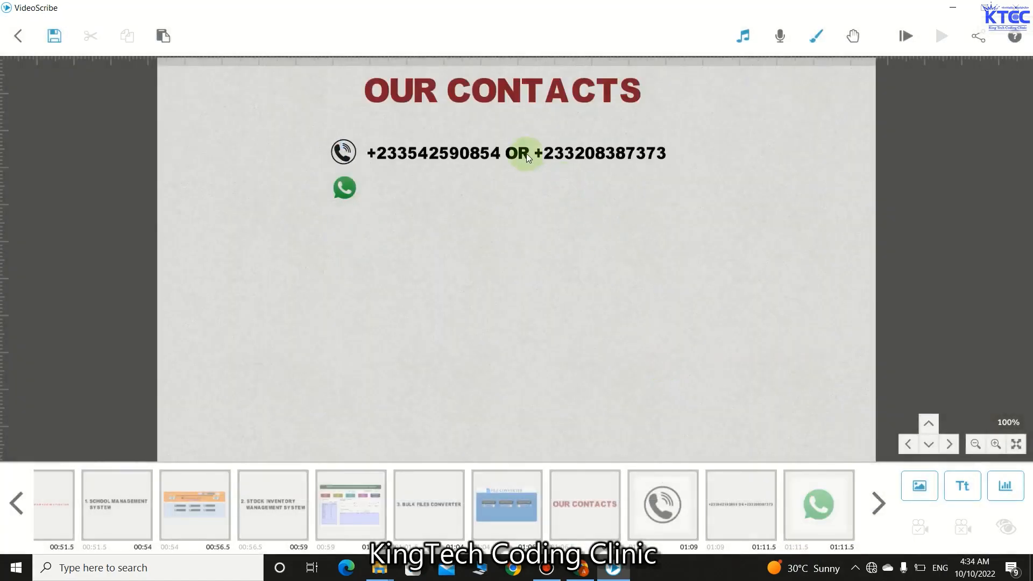
- Duplicate the phone-number text, order it after WhatsApp, and place it beside the WhatsApp icon
left_click(526, 153)
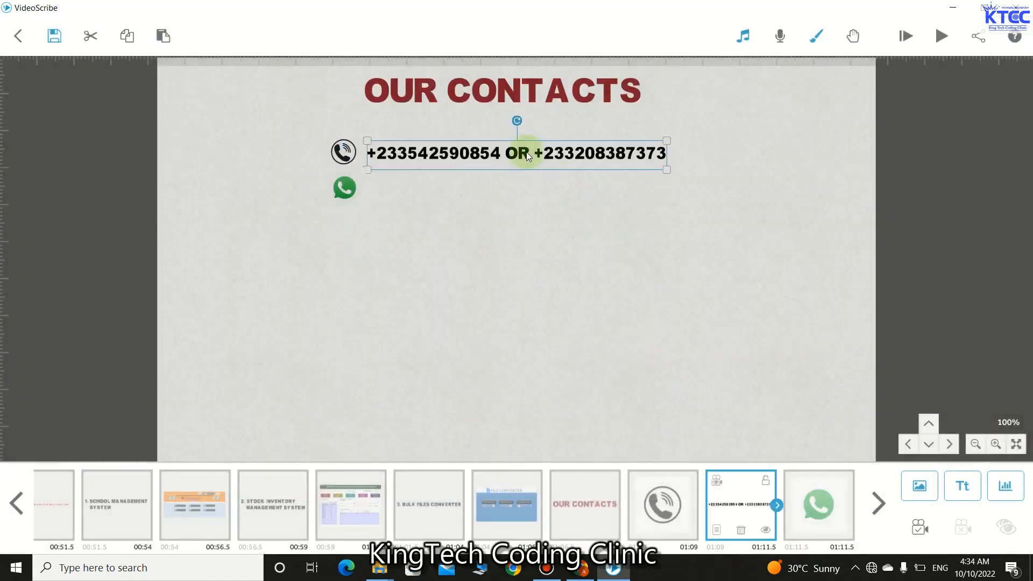
key("ctrl+c")
key("ctrl+v")
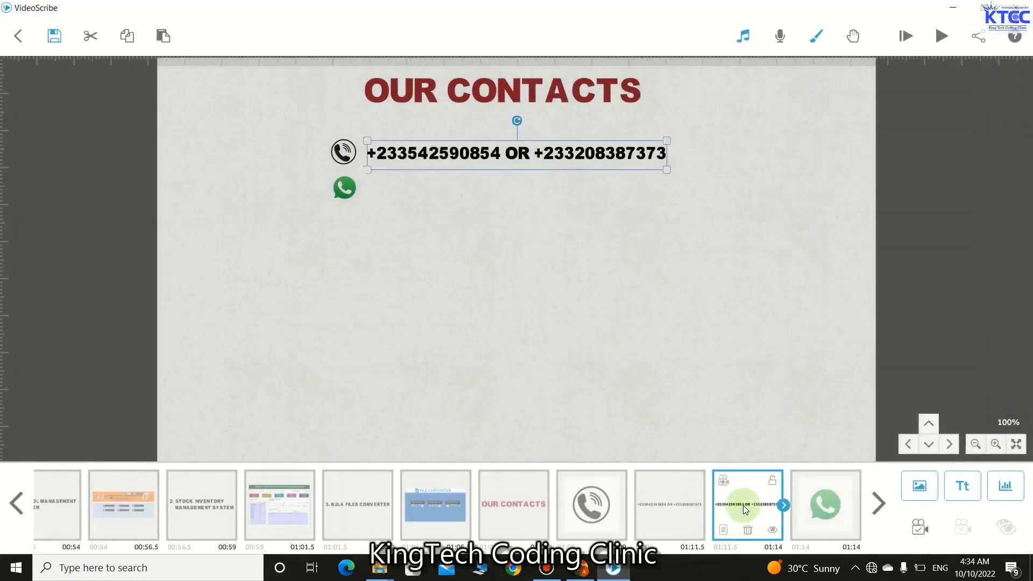
left_click_drag(744, 505, 766, 499)
left_click_drag(821, 489, 798, 499)
left_click_drag(733, 514, 788, 515)
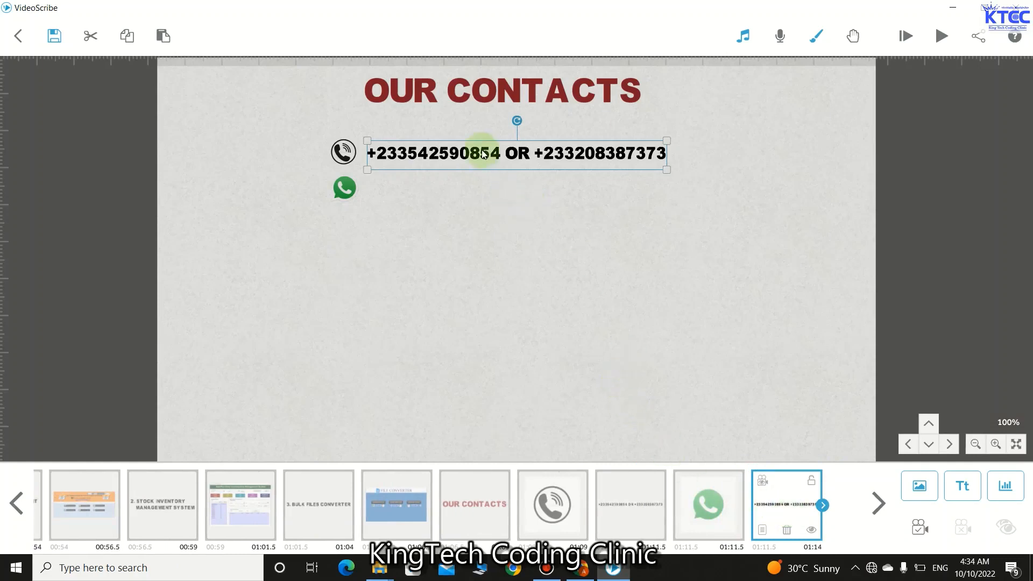
left_click_drag(484, 155, 480, 186)
- Insert the Telegram image, shrink it below the WhatsApp icon, and zero its Animate, Pause and Transition
left_click(472, 255)
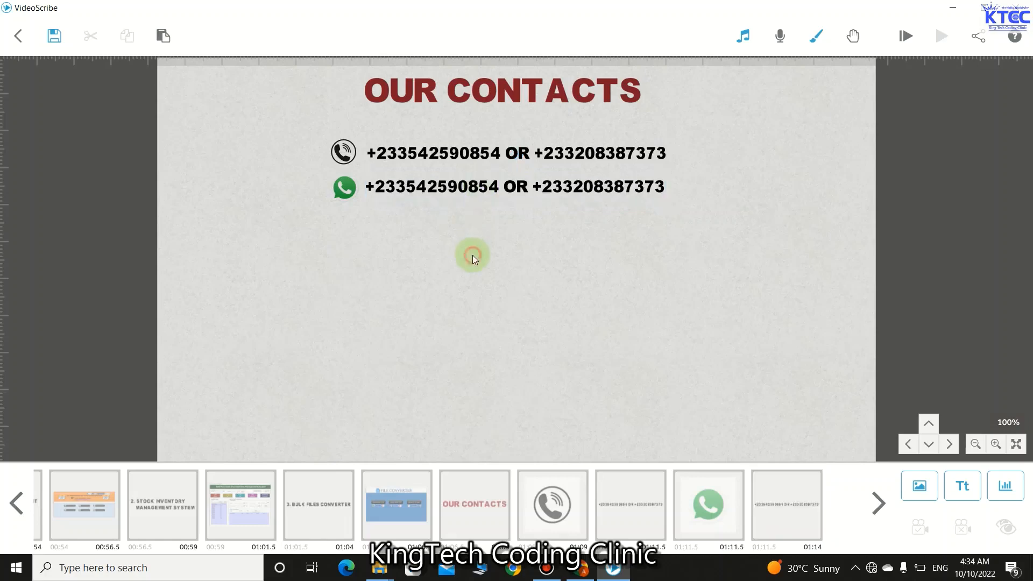
left_click(906, 484)
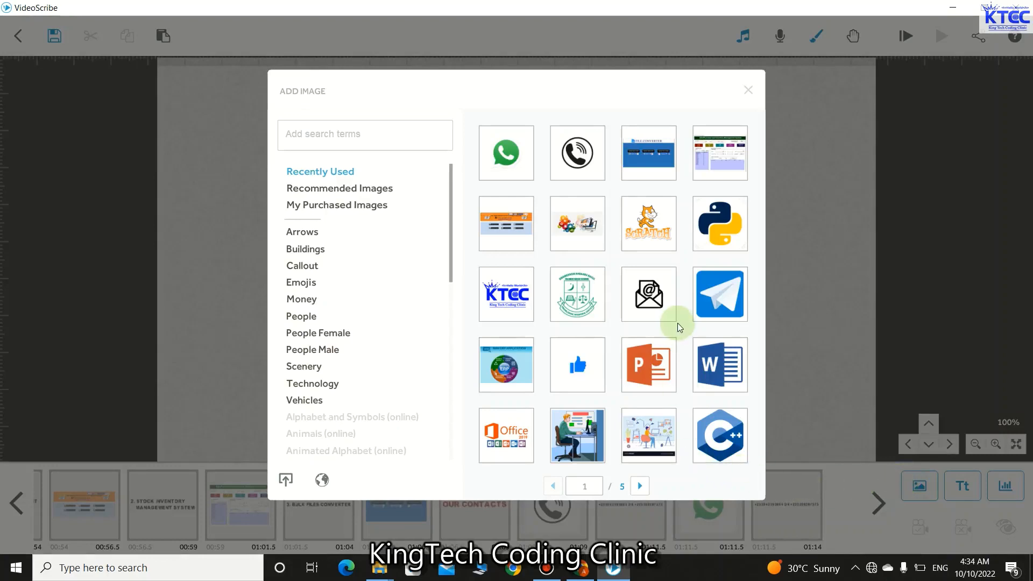
left_click(723, 301)
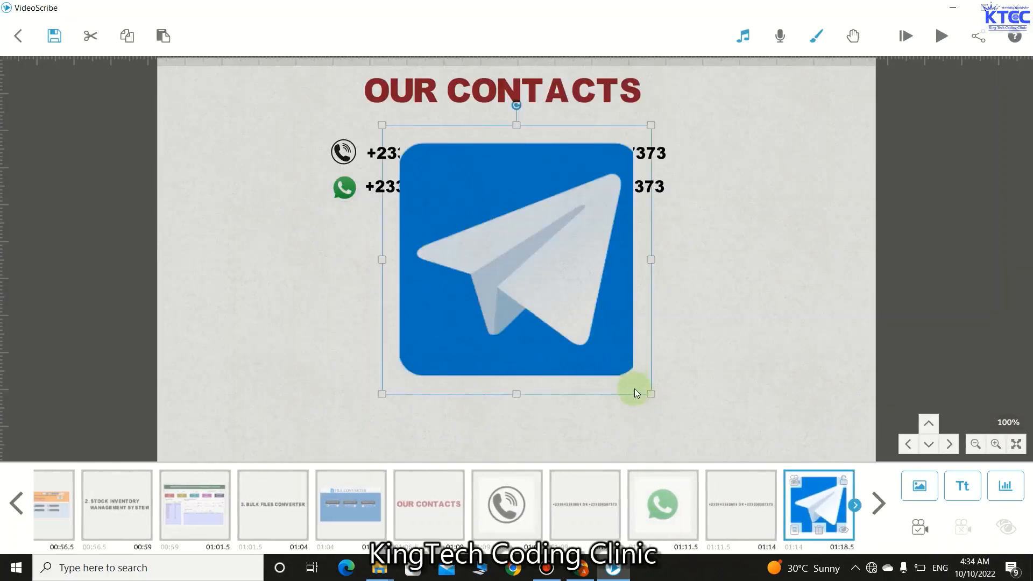
left_click_drag(652, 396, 534, 263)
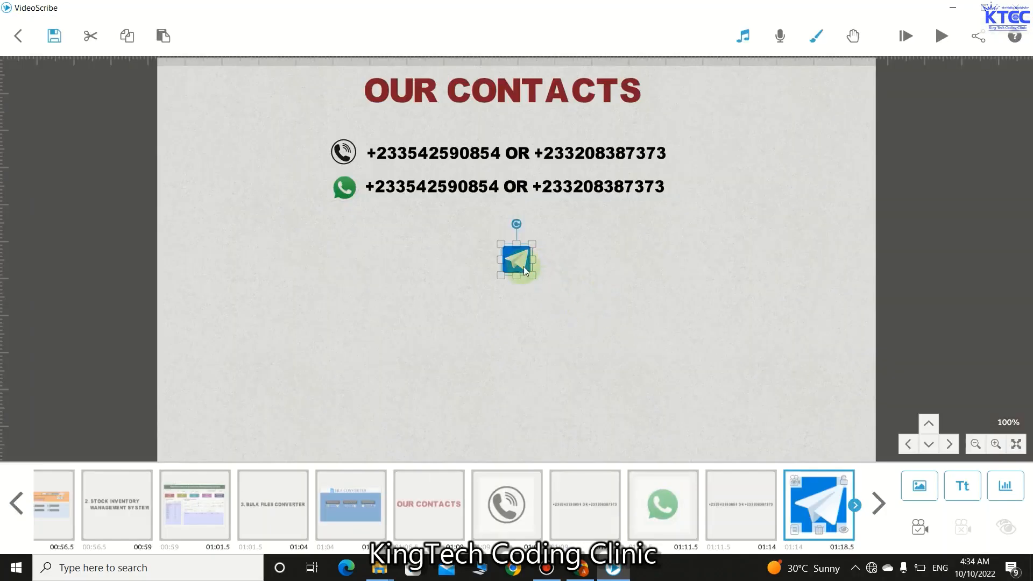
left_click_drag(533, 271, 351, 233)
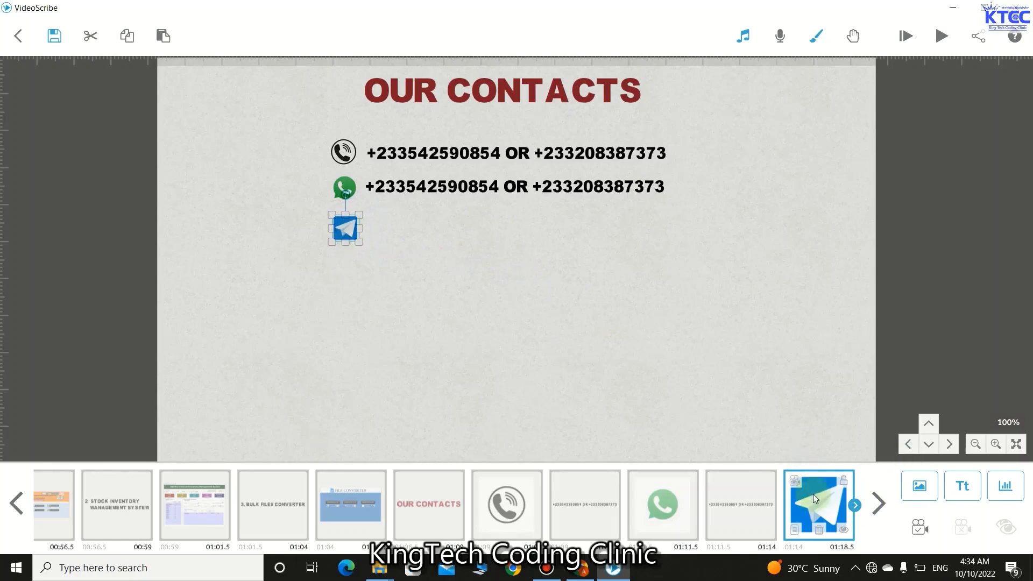
left_click(795, 528)
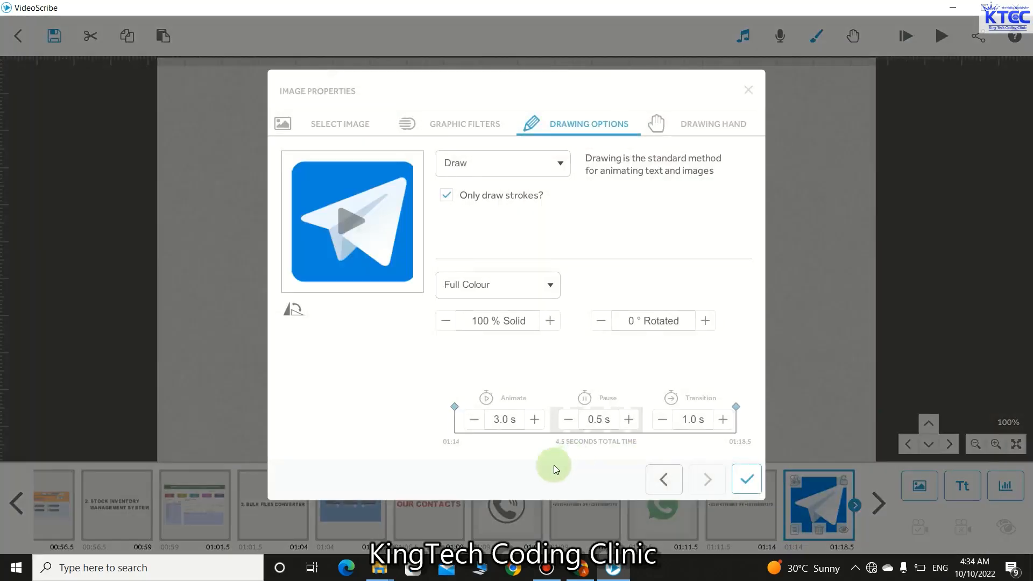
left_click(473, 420)
left_click(473, 419)
left_click(473, 419)
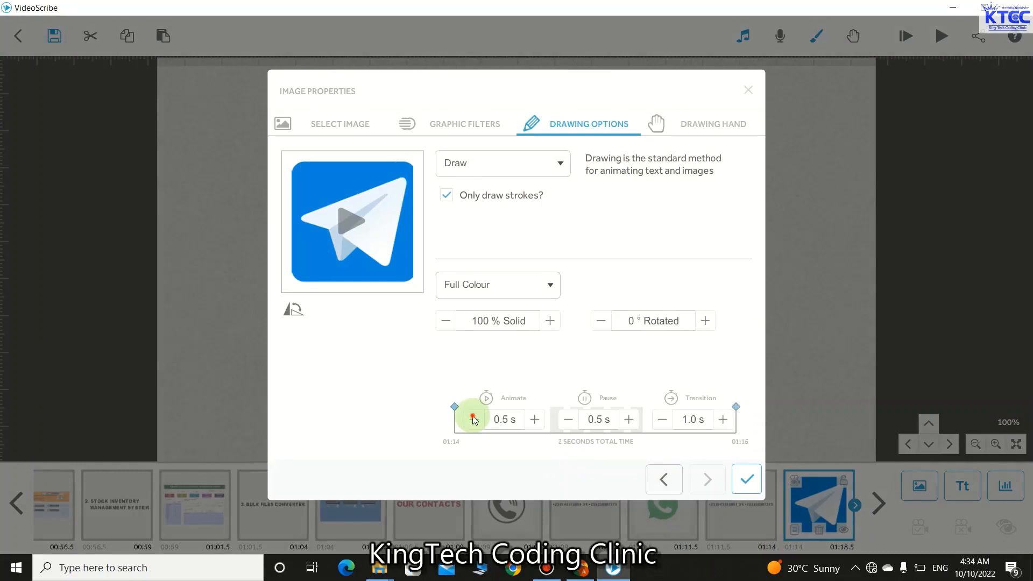
left_click(568, 419)
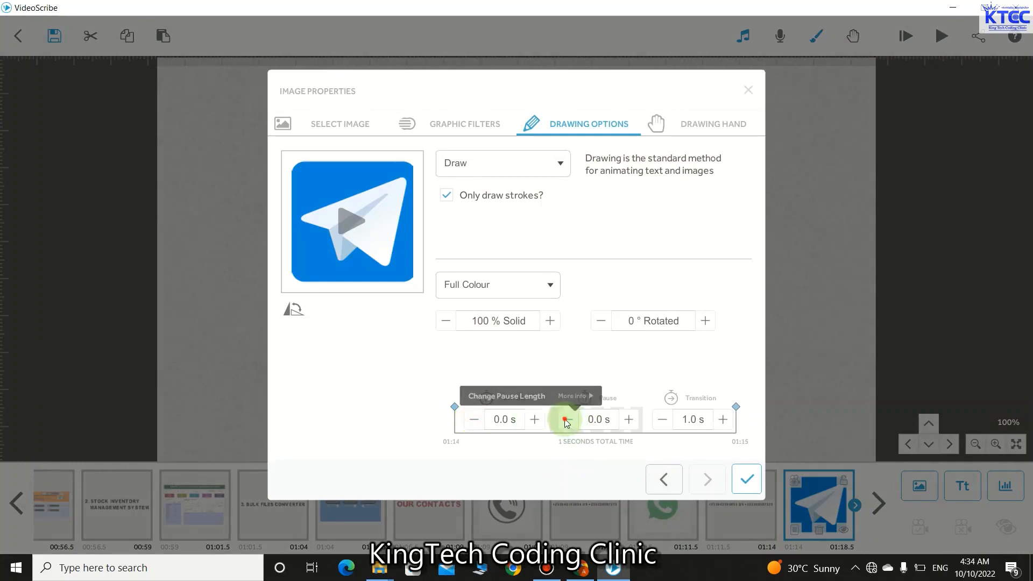
left_click(659, 419)
left_click(742, 478)
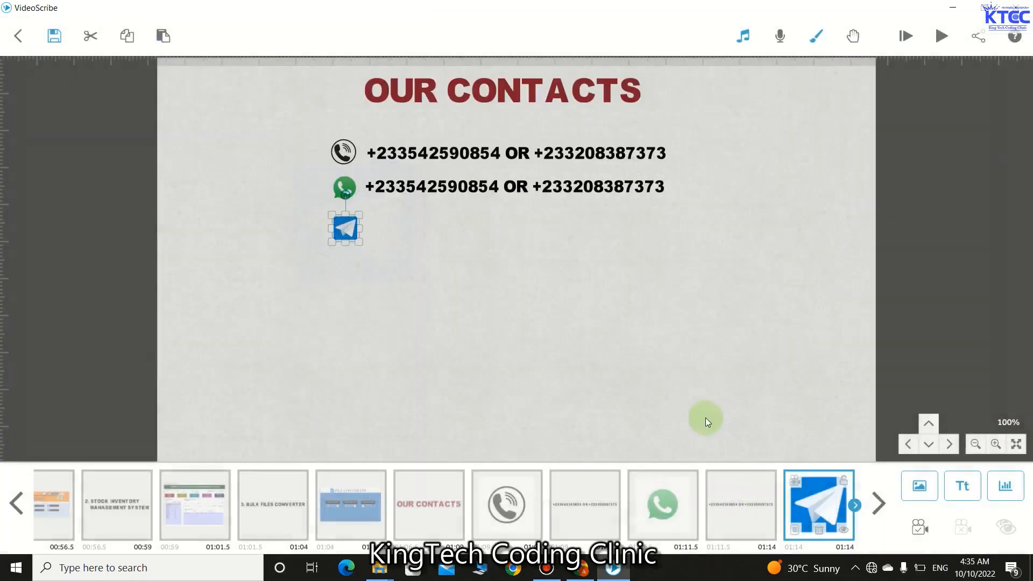
- Paste a third copy of the number text, order it after Telegram, and set it beside the Telegram icon
left_click(489, 189)
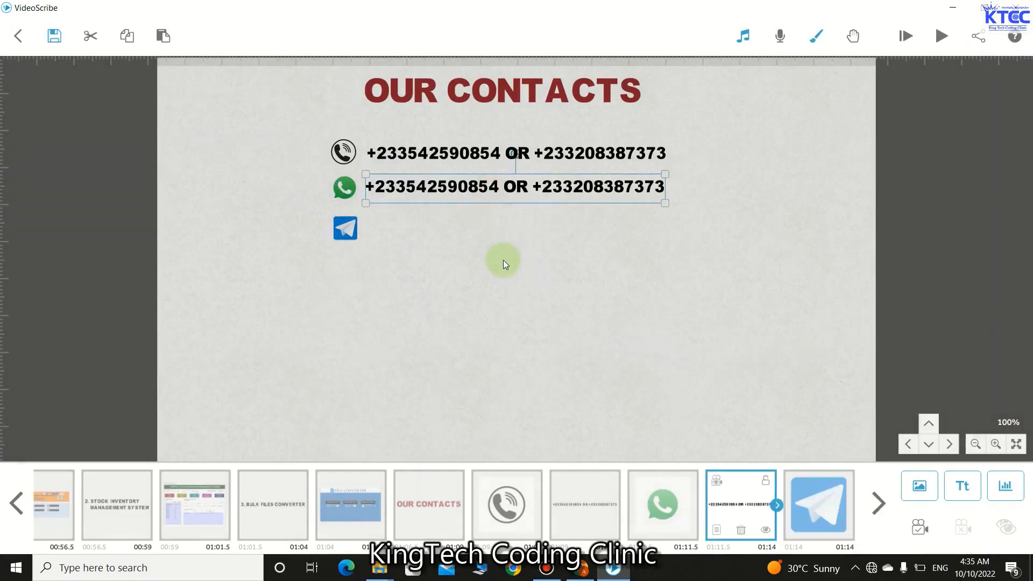
key("ctrl+v")
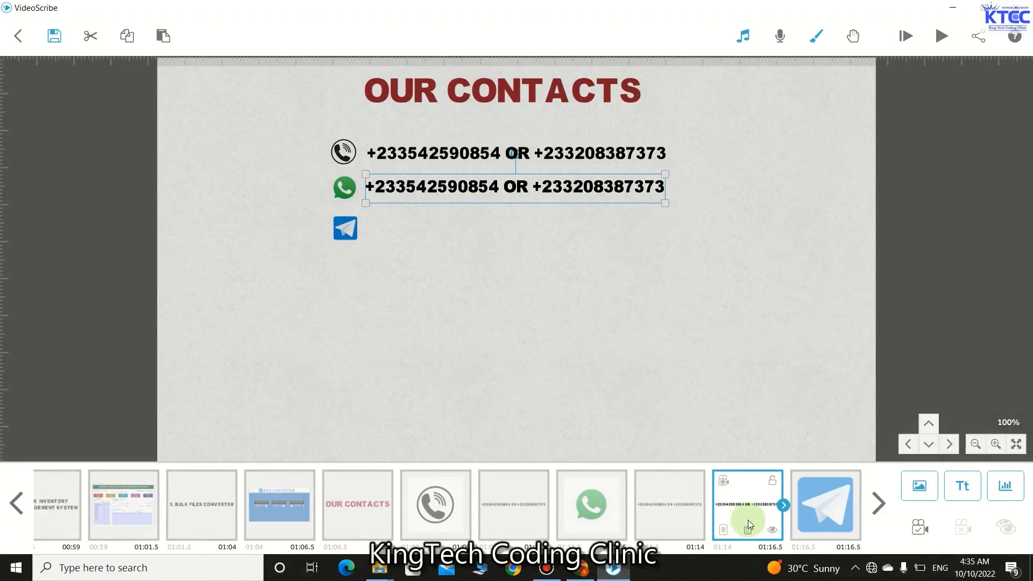
left_click_drag(747, 519, 792, 501)
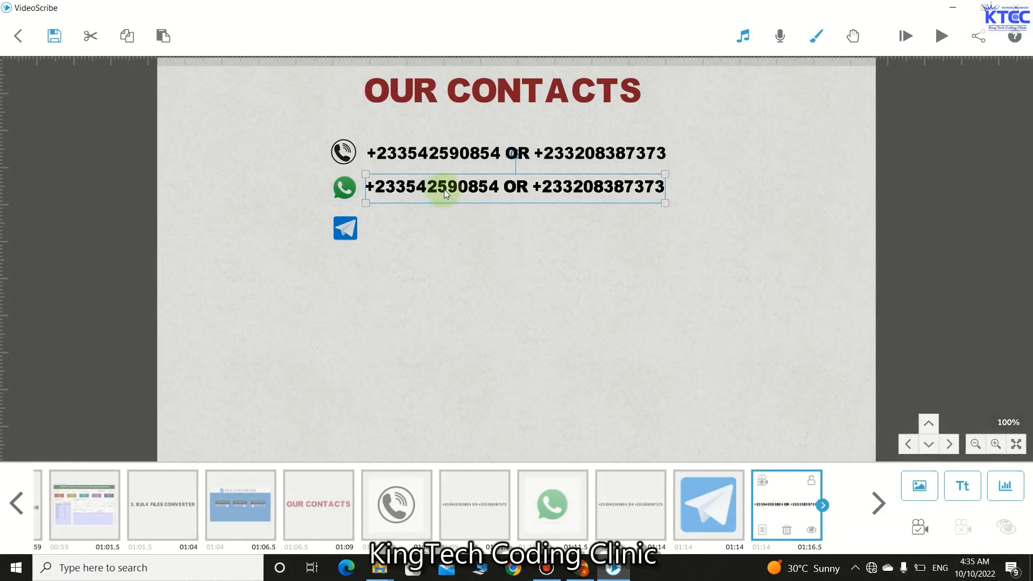
left_click_drag(444, 190, 447, 227)
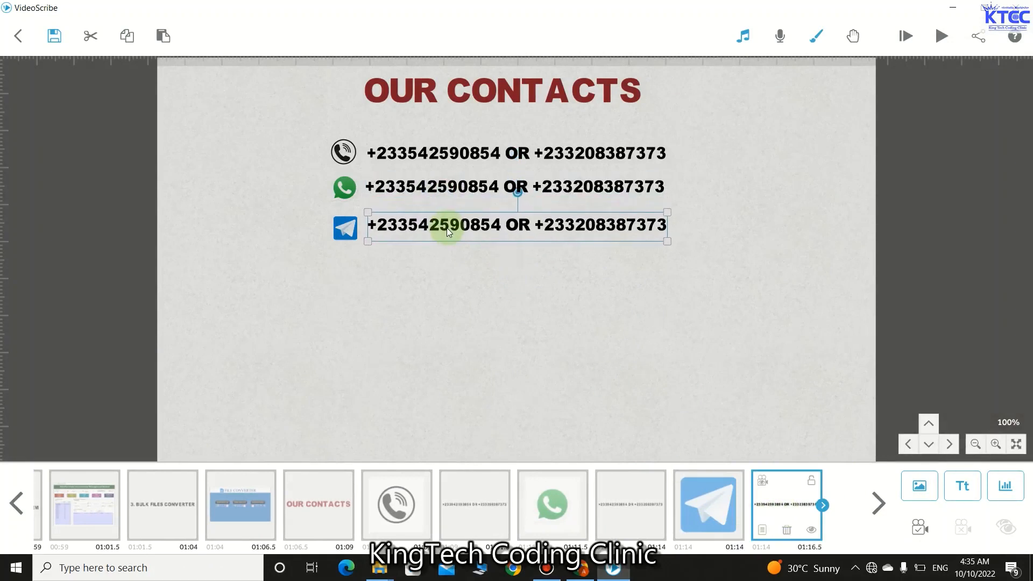
left_click(468, 301)
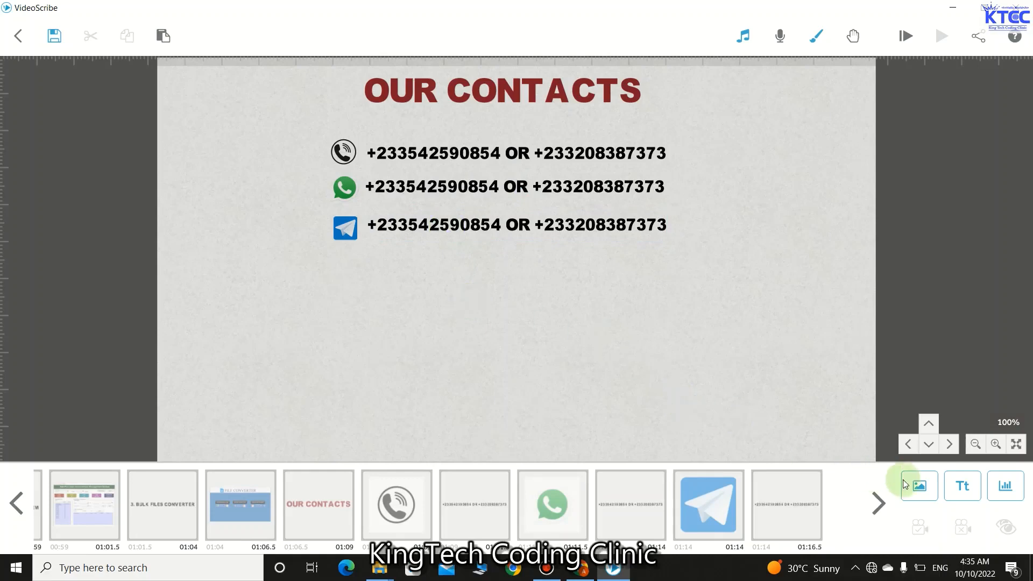
- Add the email envelope image and shrink it below the Telegram icon
left_click(919, 491)
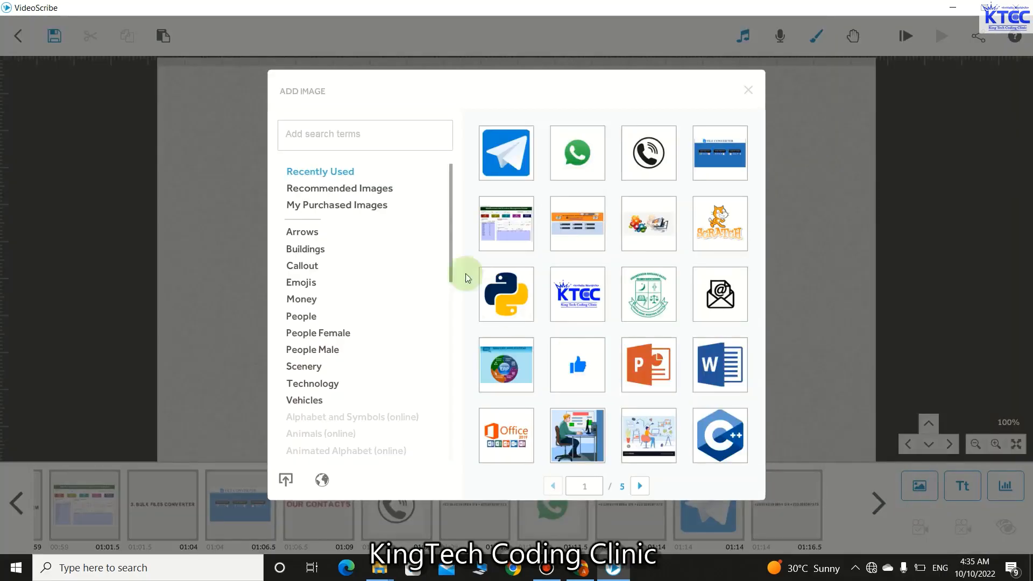
left_click(720, 294)
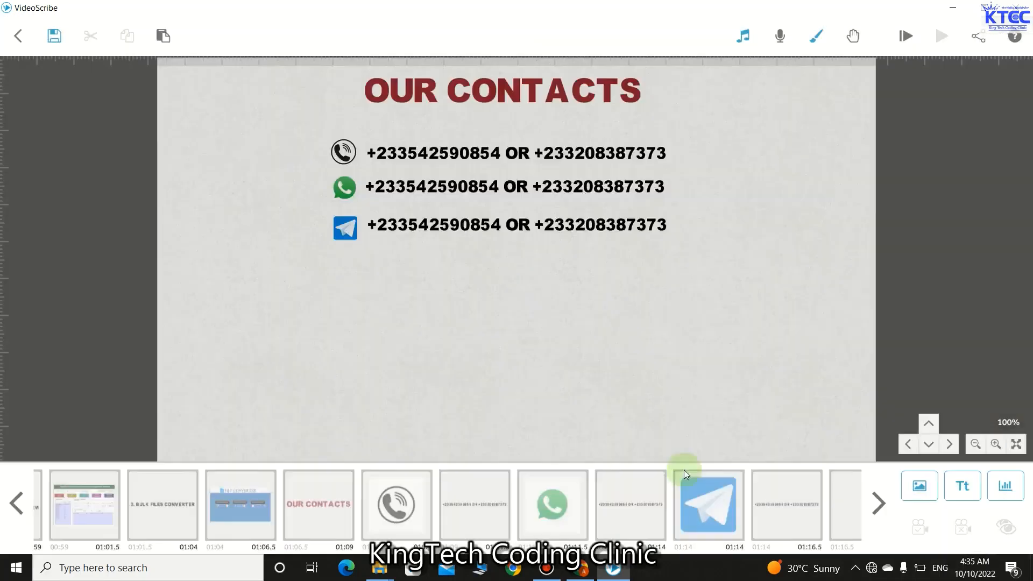
left_click_drag(650, 395, 353, 274)
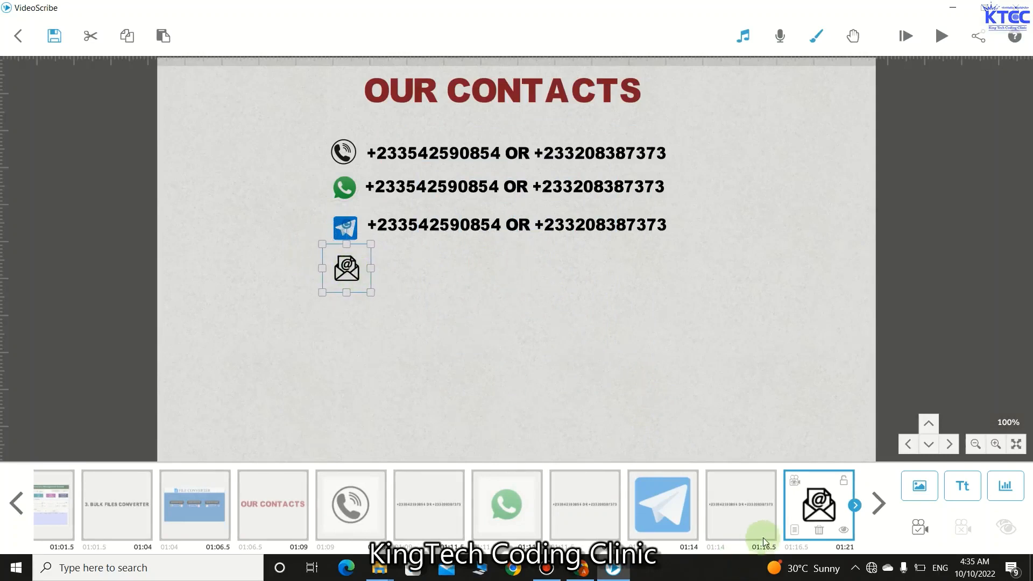
- Set the envelope icon's Animate, Pause and Transition all to 0.0 s
left_click(794, 530)
left_click(472, 419)
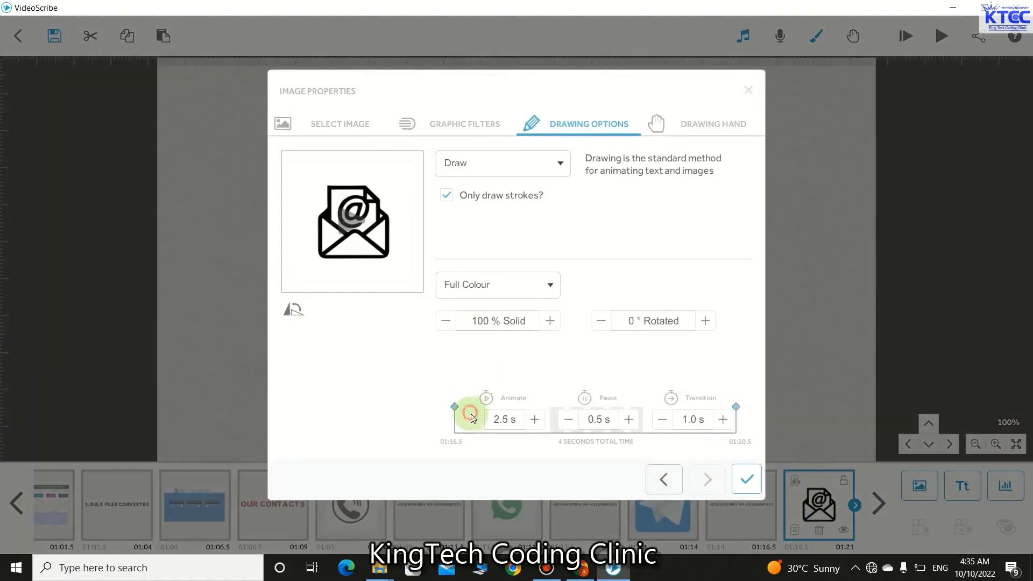
left_click(472, 419)
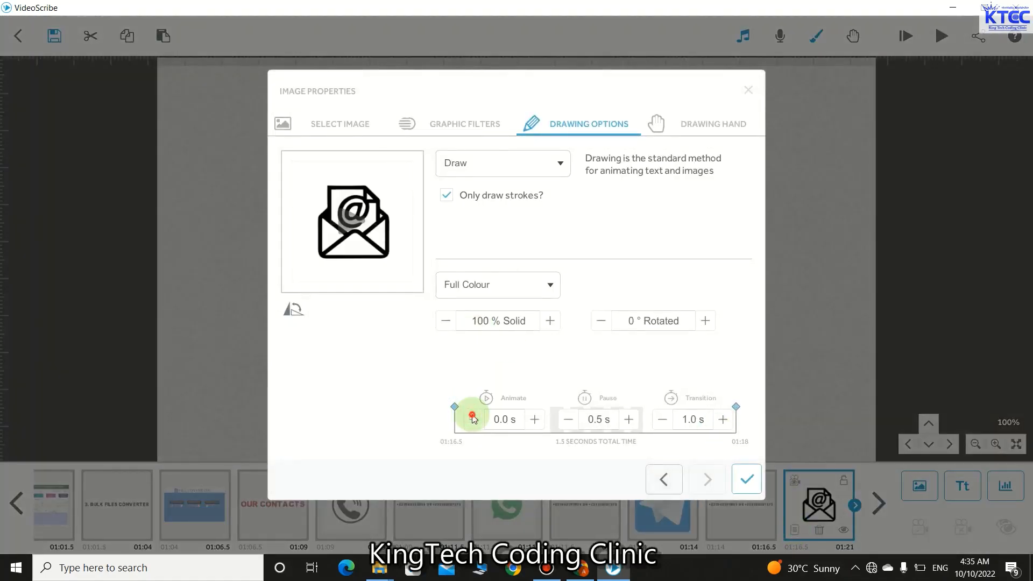
left_click(568, 420)
left_click(629, 419)
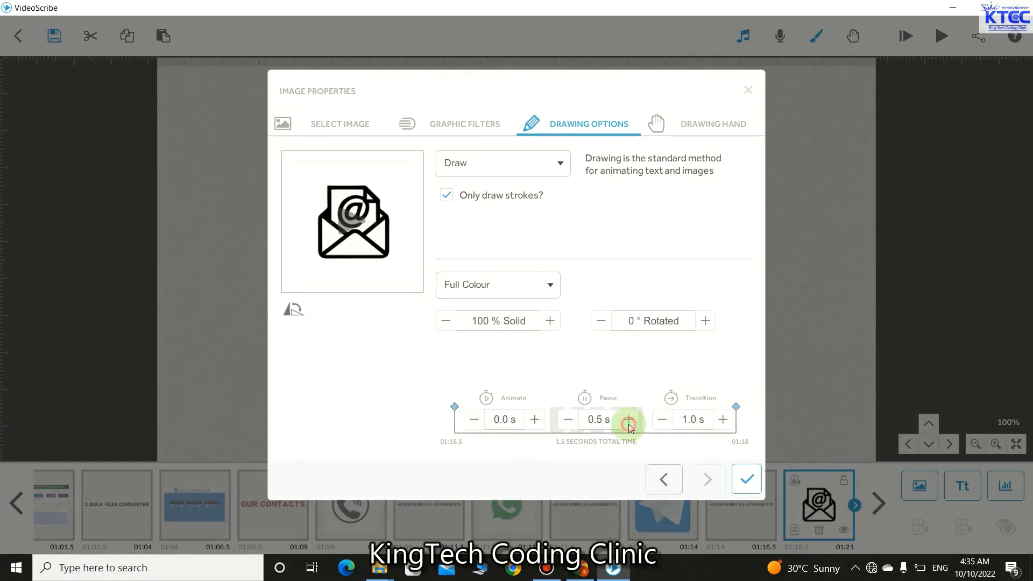
left_click(670, 425)
left_click(739, 475)
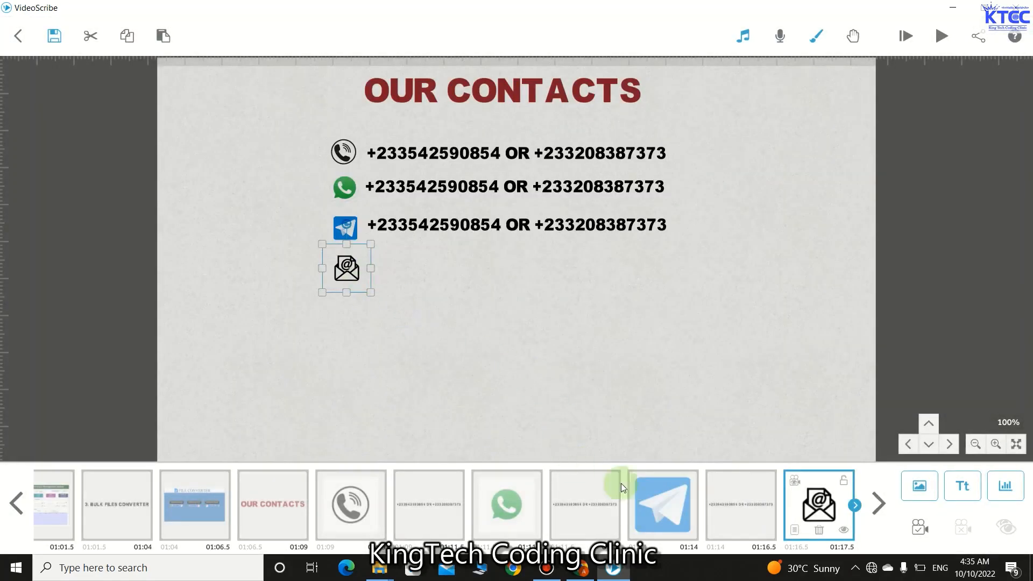
left_click(794, 531)
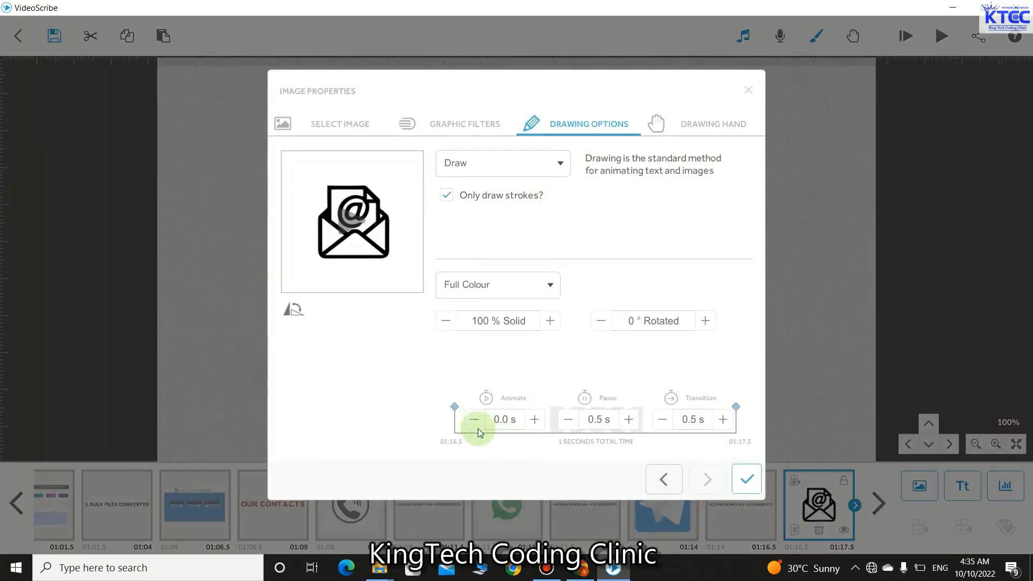
left_click(568, 420)
left_click(662, 420)
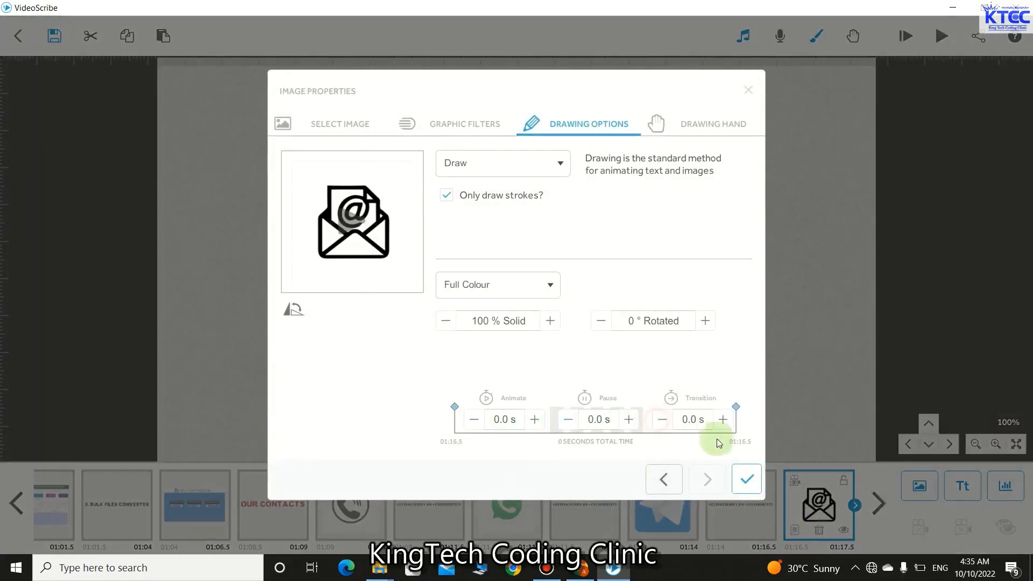
left_click(749, 480)
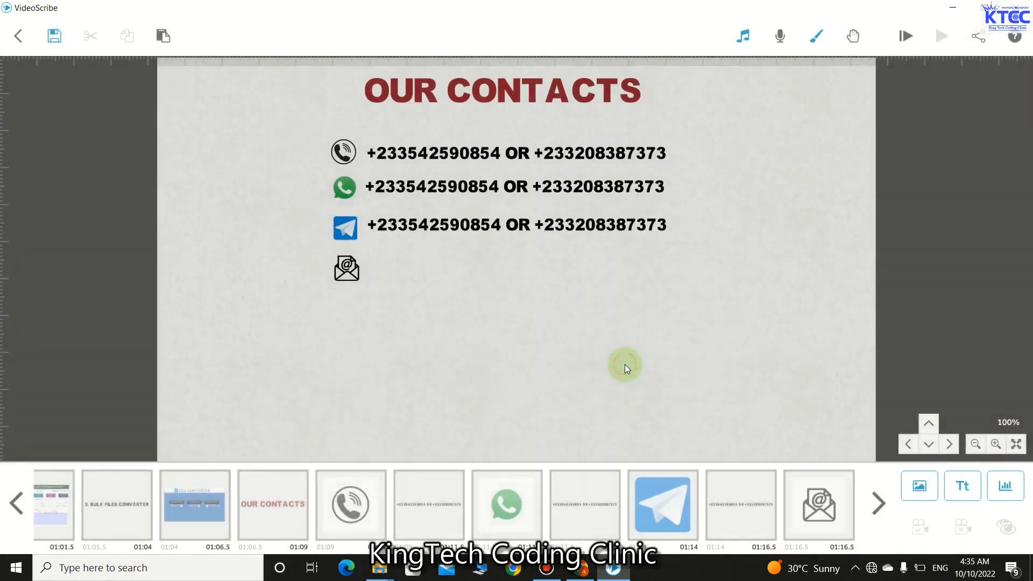
- Type the contact's e-mail address as text, shrink it, and place it beside the envelope icon
left_click(956, 492)
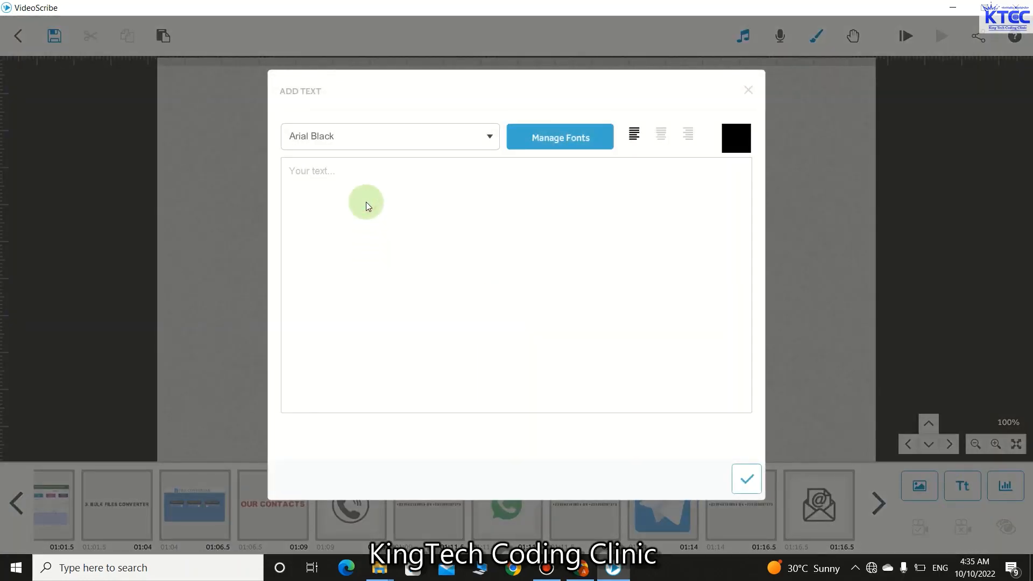
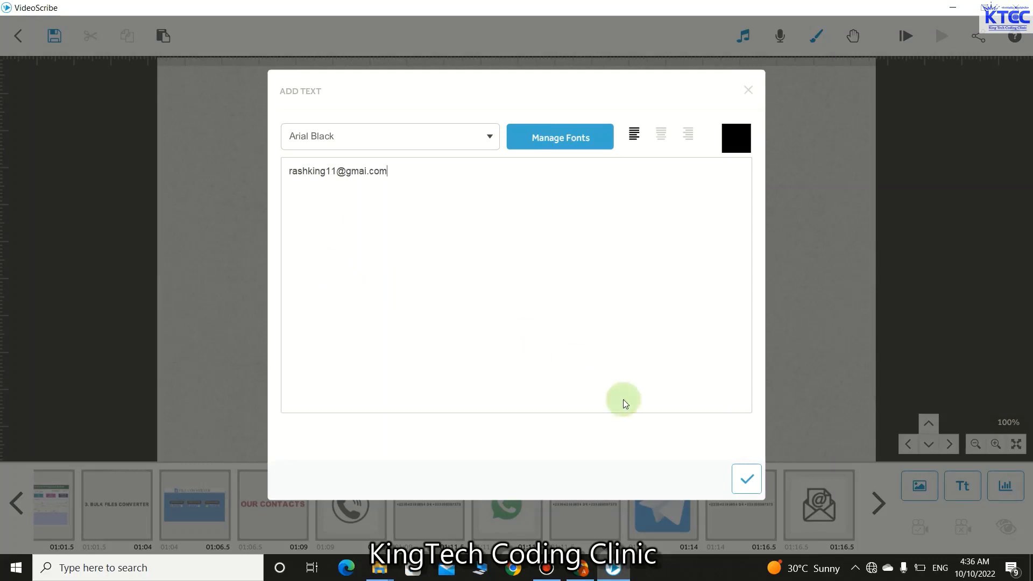
left_click(755, 481)
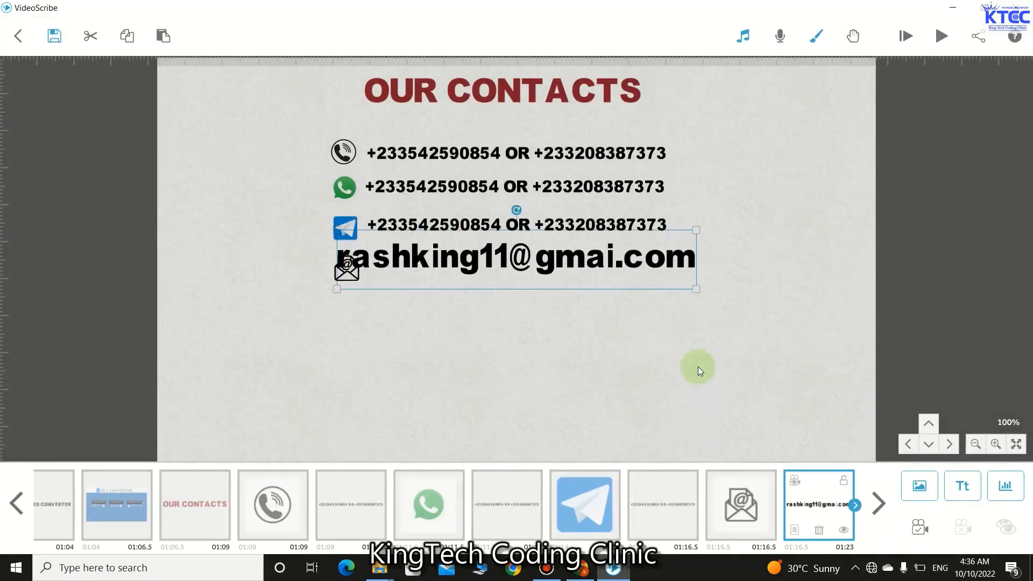
left_click_drag(699, 288, 643, 276)
left_click_drag(508, 259, 470, 268)
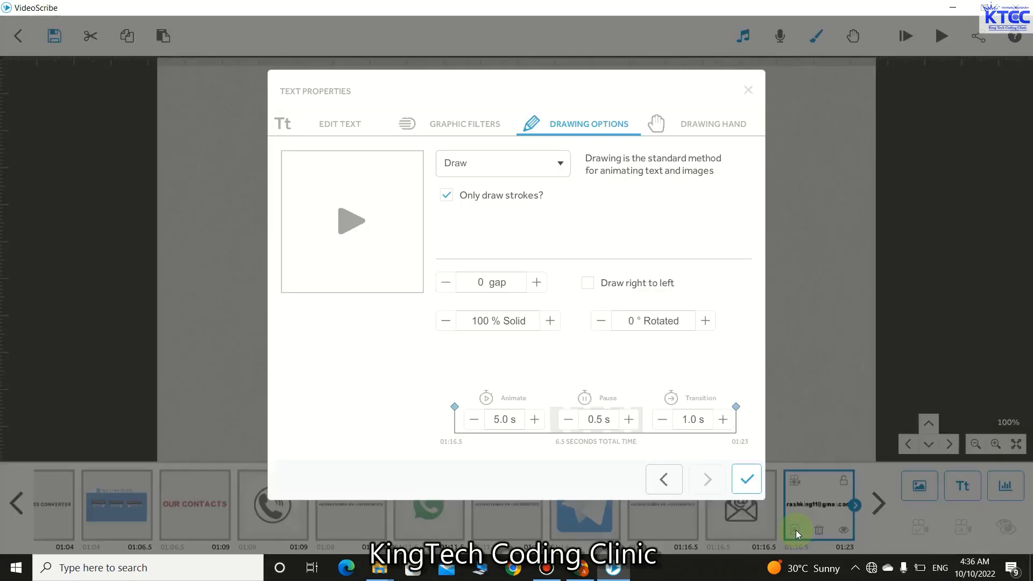
- Set the e-mail text's Animate to 1.5 s and Transition to 0.5 s
left_click(795, 530)
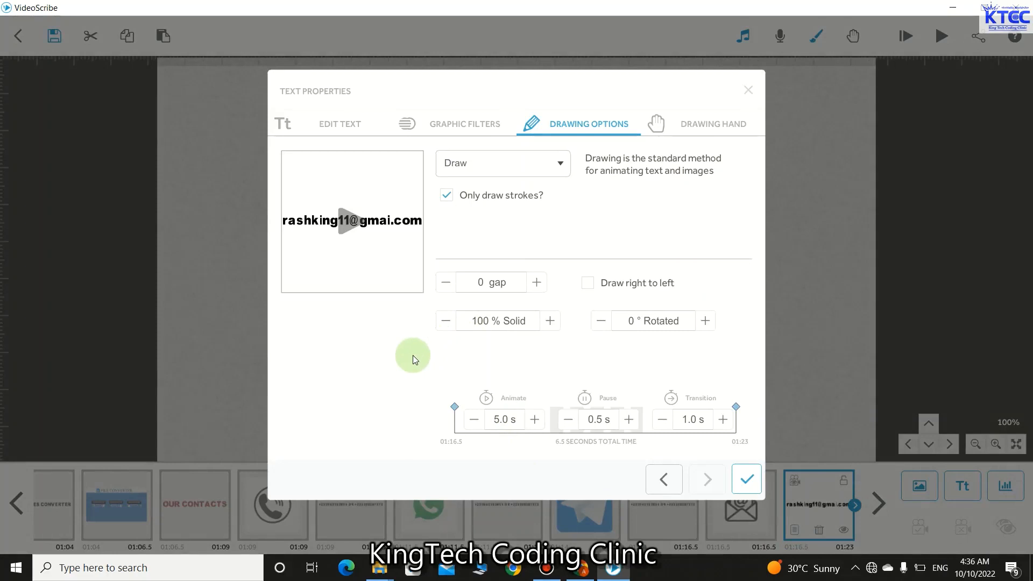
left_click(474, 419)
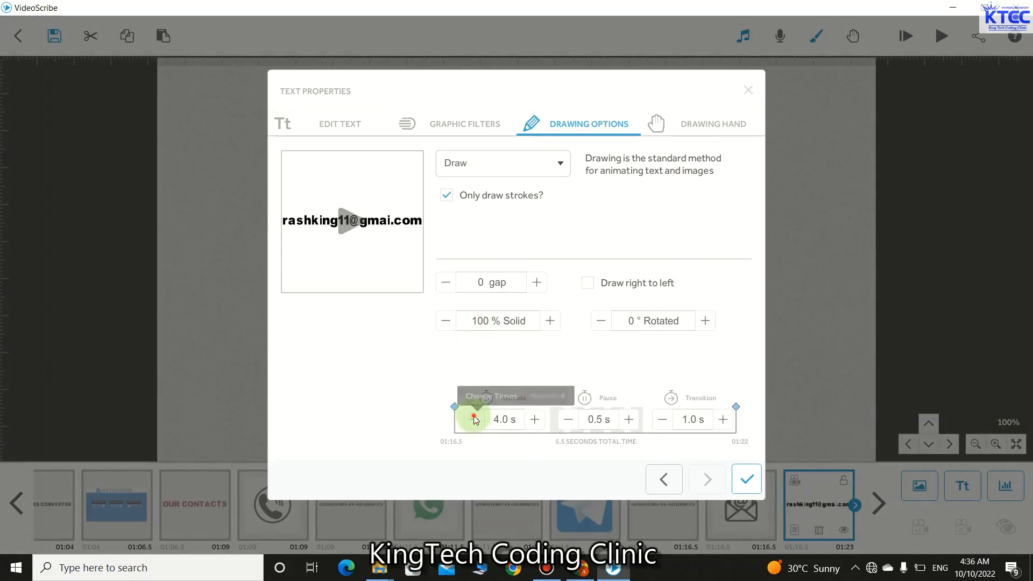
left_click(474, 419)
left_click(474, 419)
left_click(474, 419)
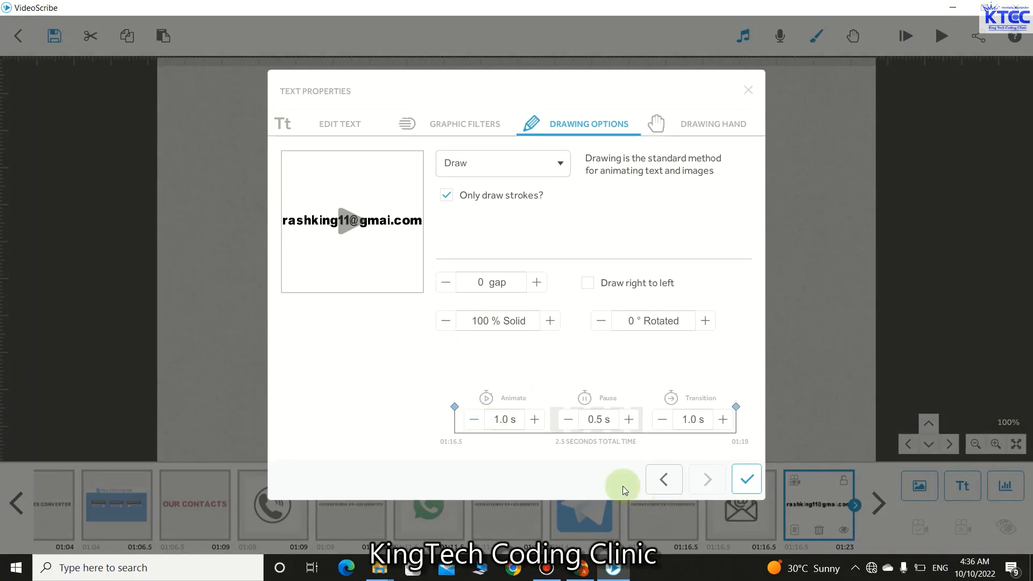
left_click(535, 419)
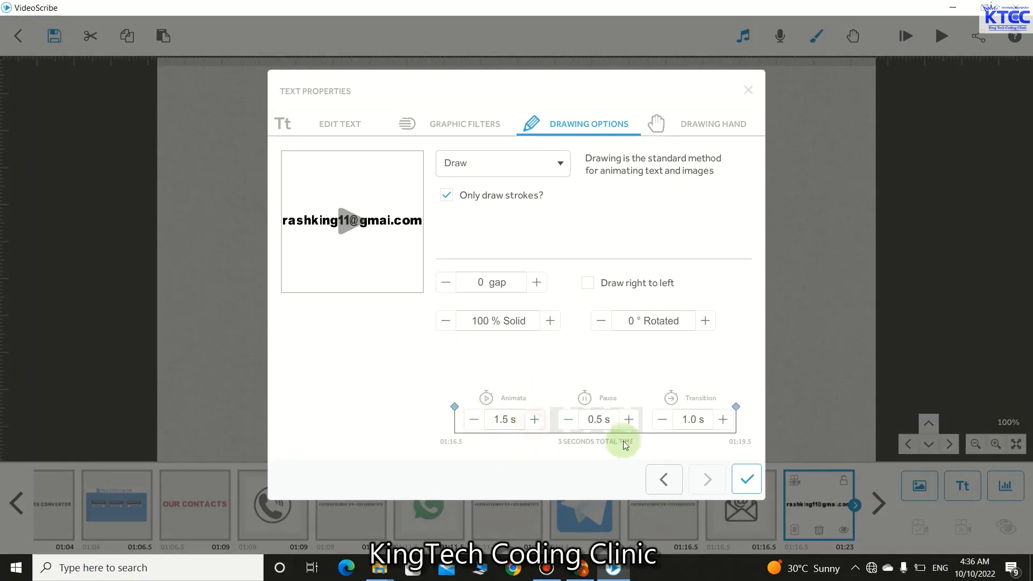
left_click(661, 420)
left_click(746, 480)
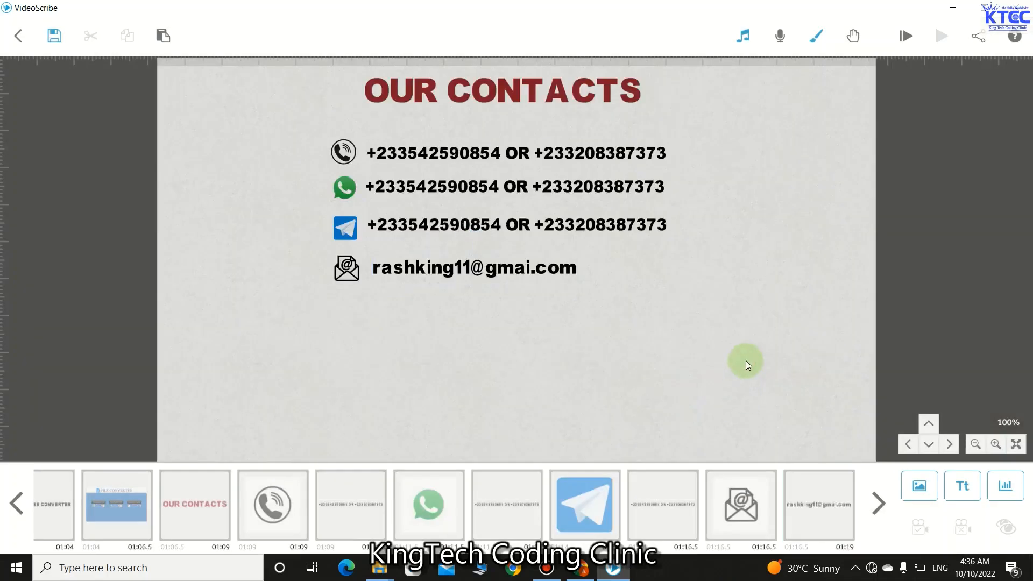
left_click(197, 500)
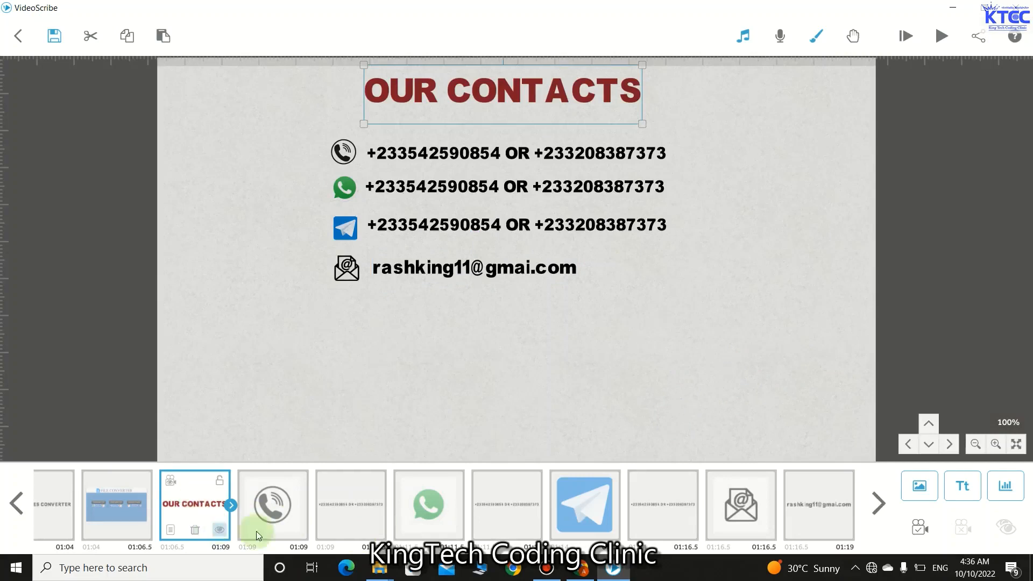
- Select the phone, WhatsApp, Telegram and envelope icons and their text lines in the timeline
left_click(295, 510, "ctrl")
left_click(344, 503, "ctrl")
left_click(426, 505, "ctrl")
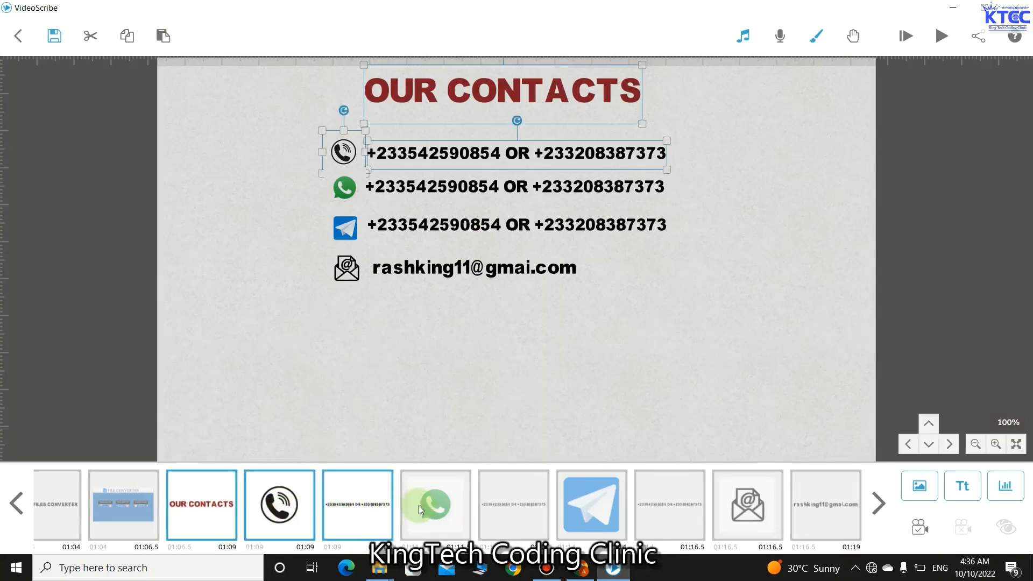
left_click(496, 506, "ctrl")
left_click(592, 503, "ctrl")
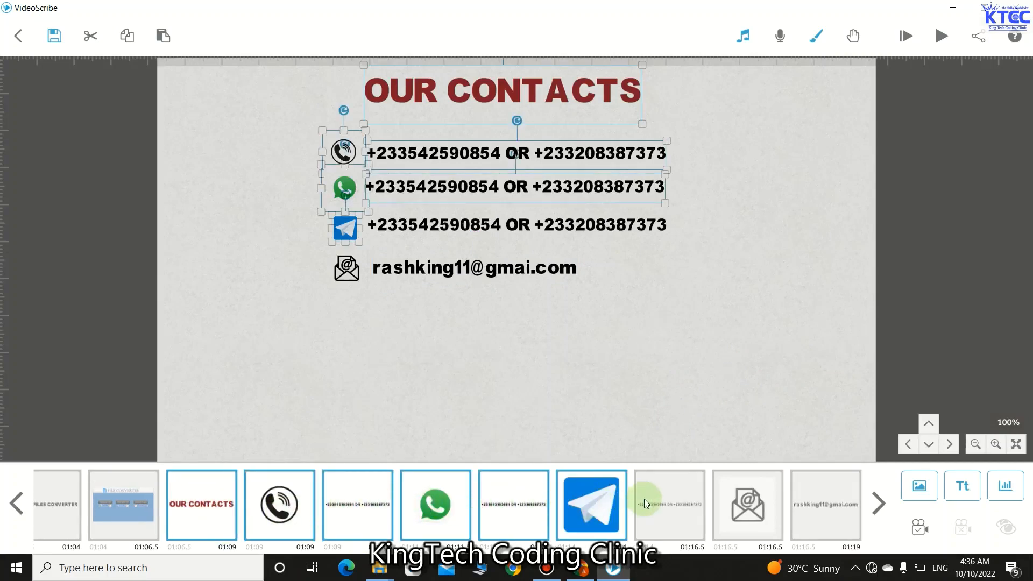
left_click(661, 501, "ctrl")
left_click(778, 505, "ctrl")
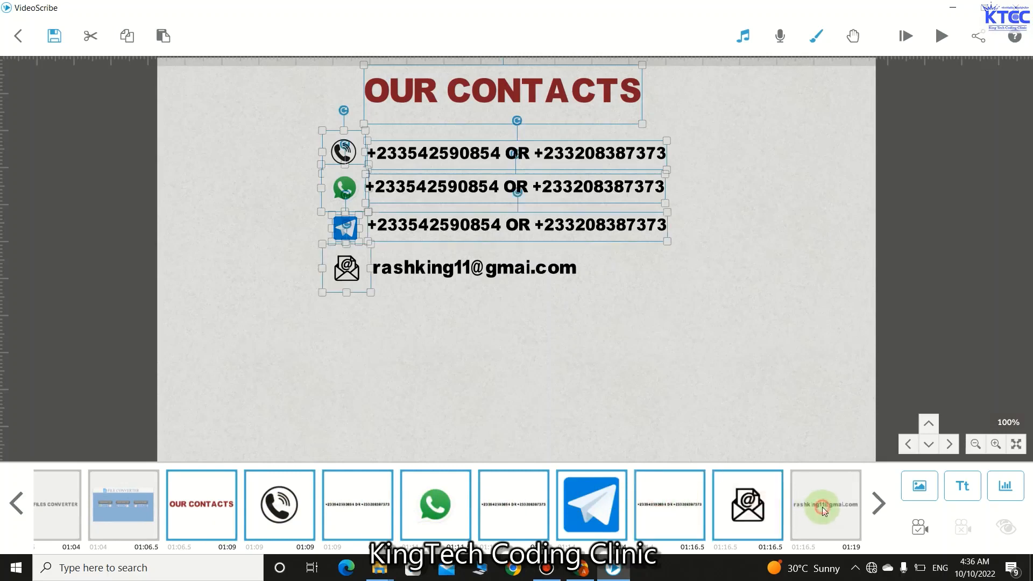
left_click(818, 503, "ctrl")
- Set the camera to the current position for them, then preview the video from the start
left_click(911, 529)
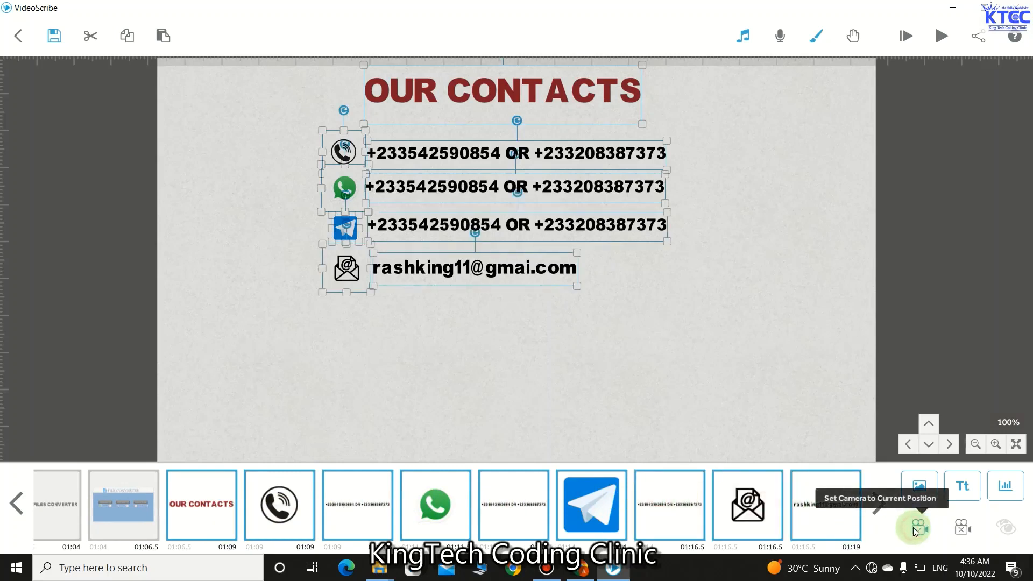
left_click(877, 503)
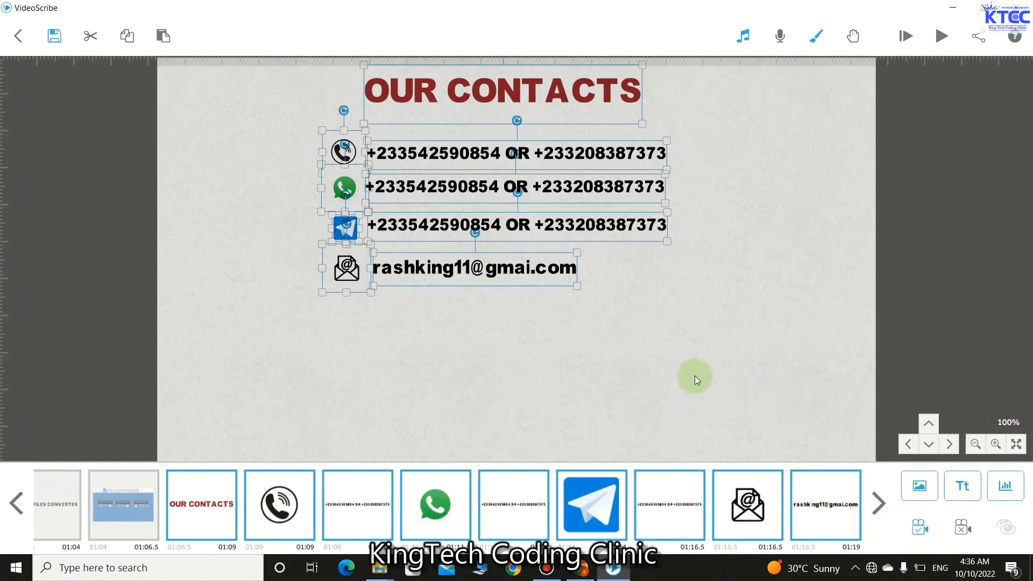
left_click(696, 378)
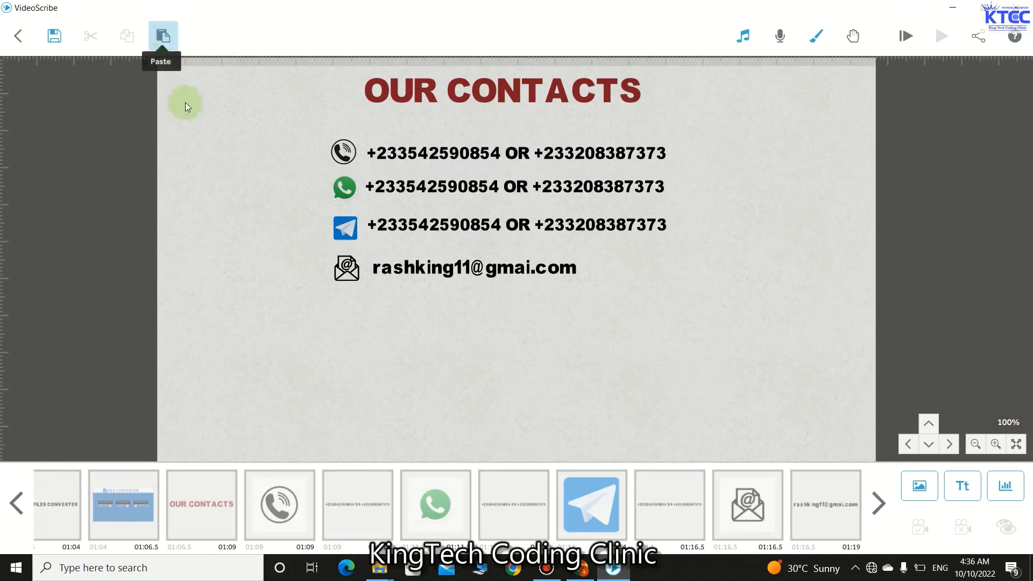
left_click(909, 38)
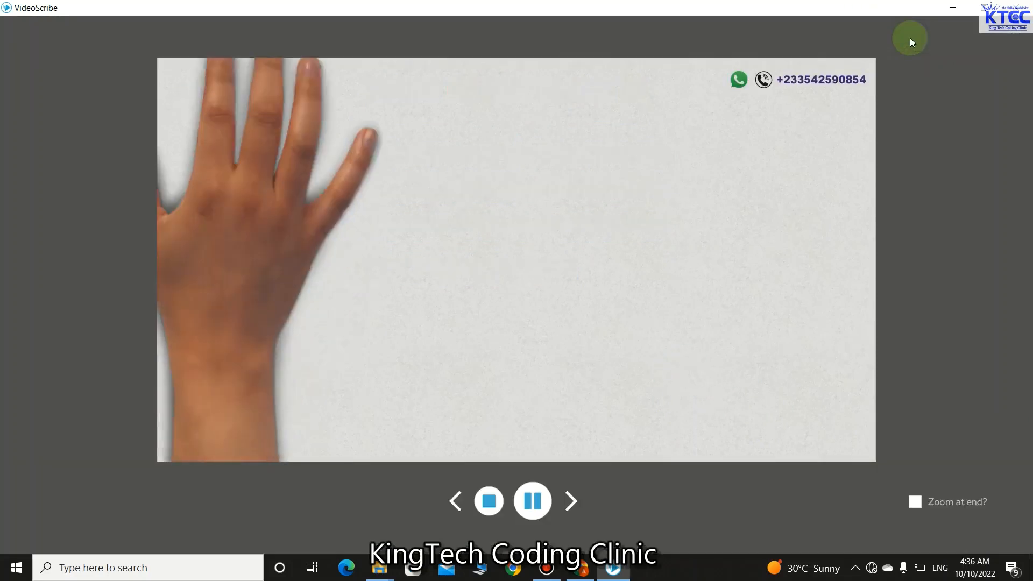
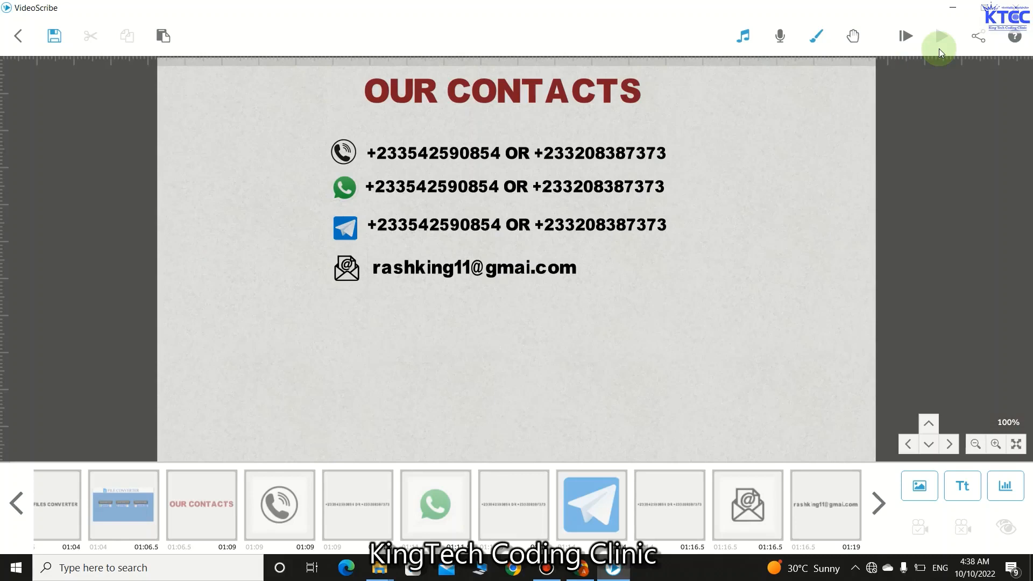
- After dismissing the share options, save the scribe as 'AD VIDEO' in the SCRIBE INTRO folder
left_click(980, 37)
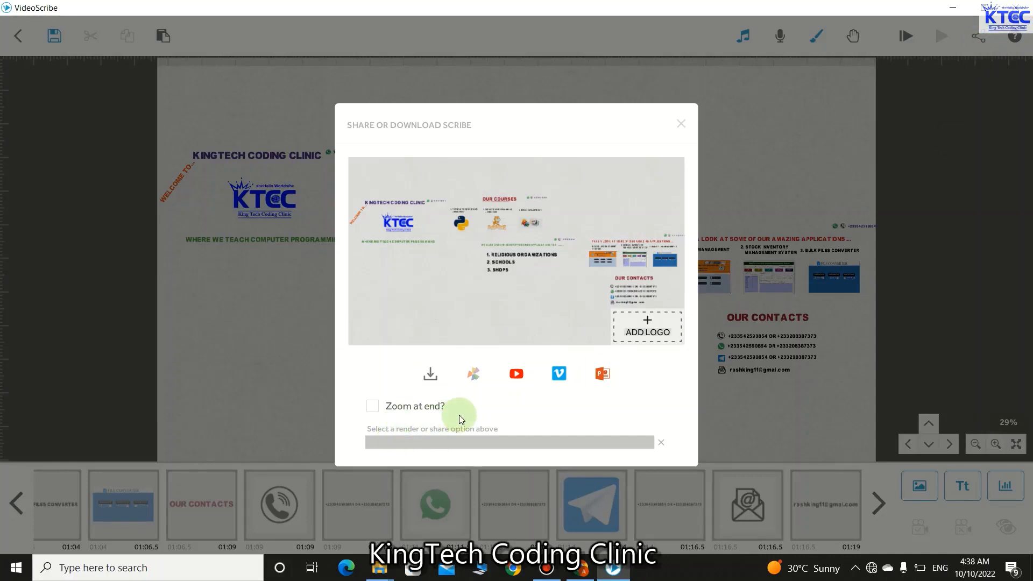
left_click(681, 125)
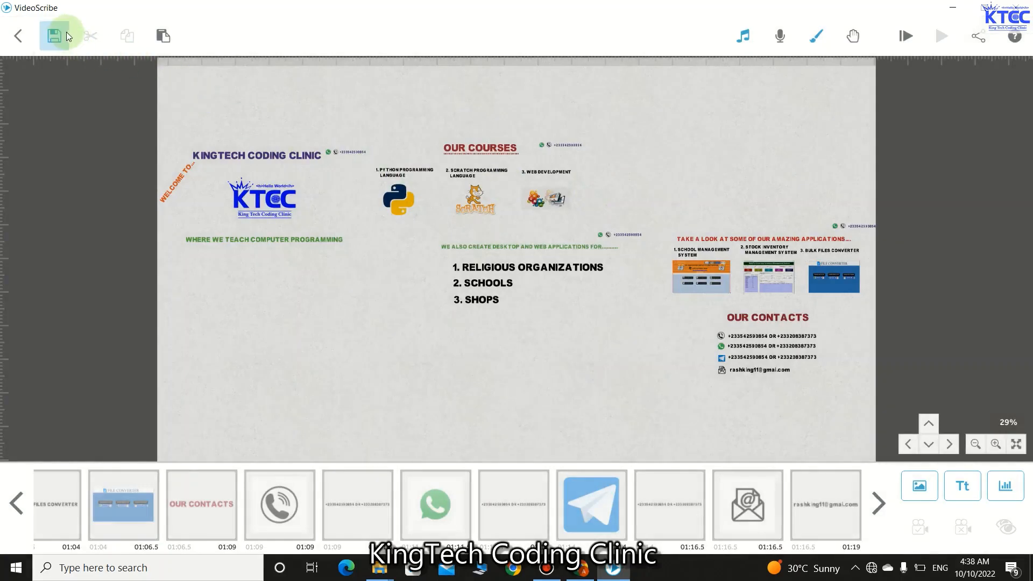
left_click(64, 36)
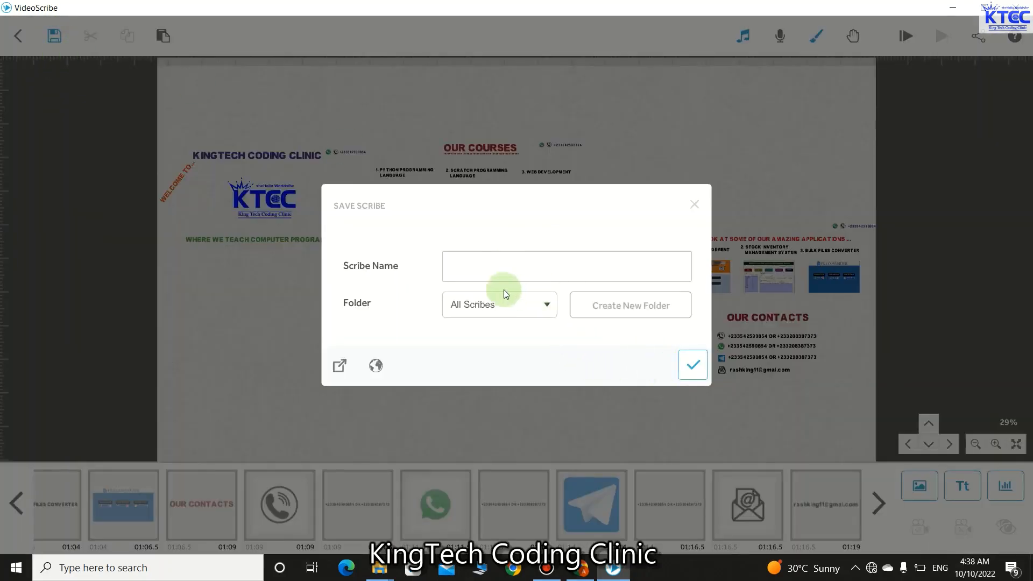
left_click(547, 305)
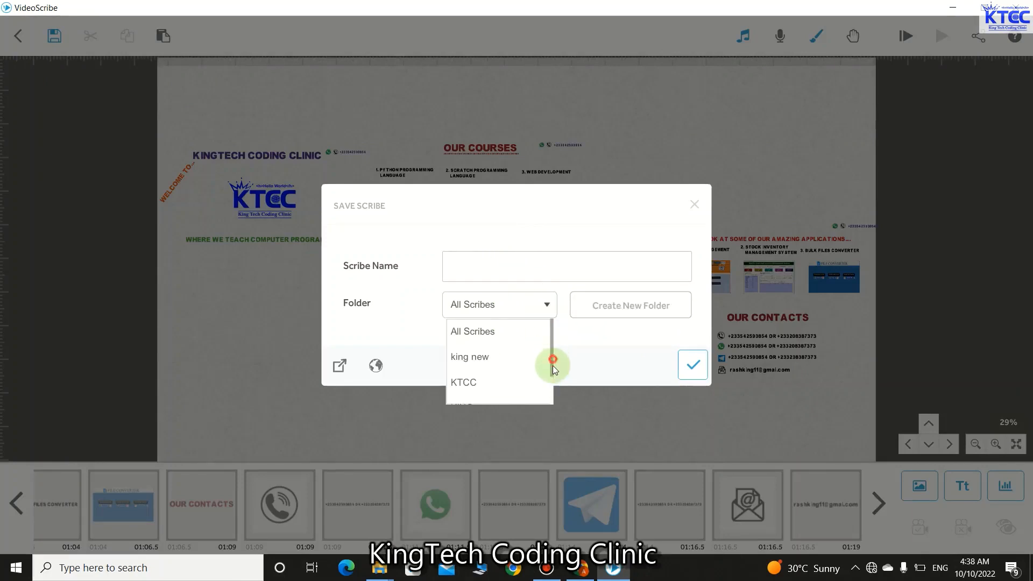
left_click_drag(553, 365, 550, 388)
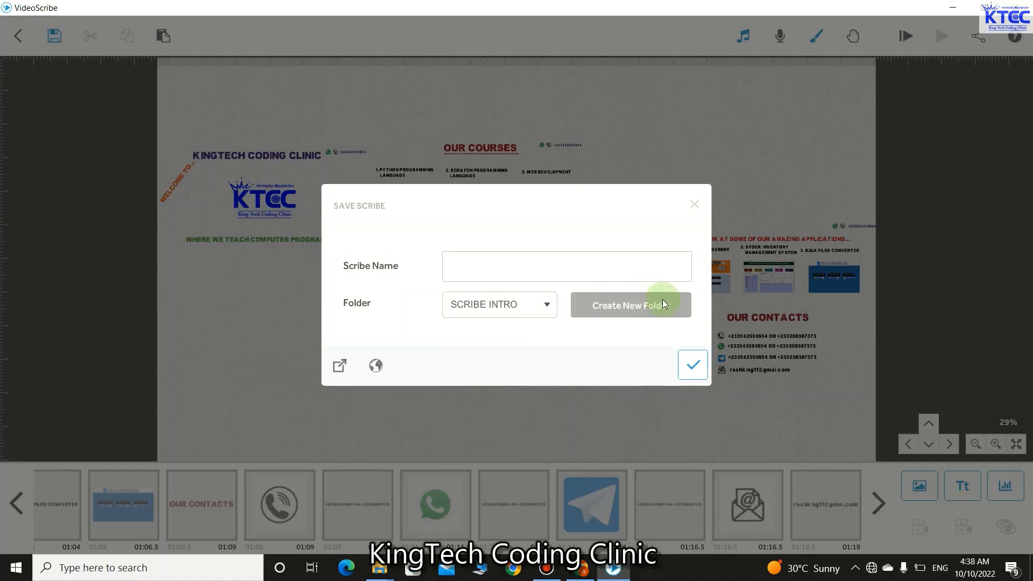
left_click(502, 263)
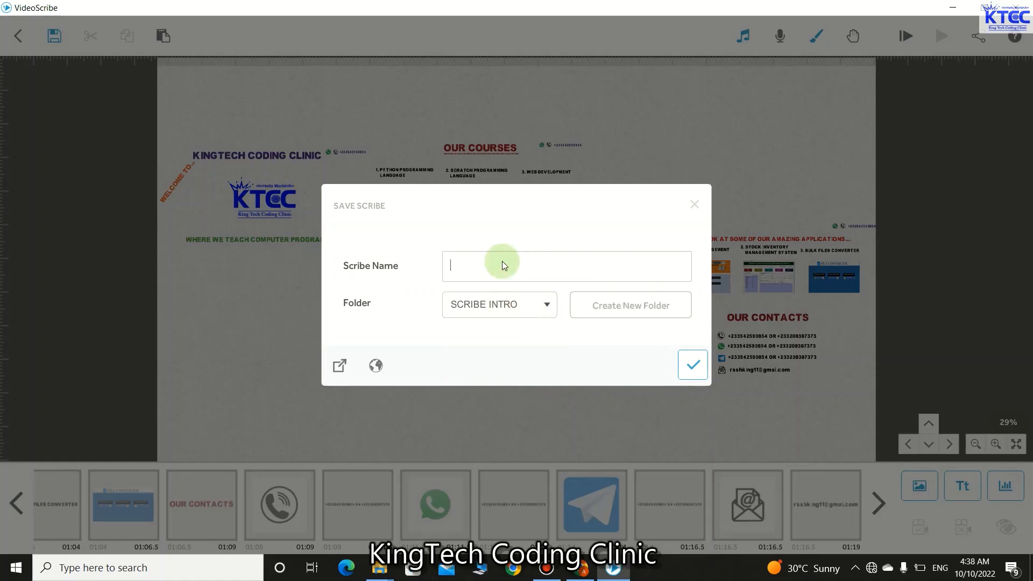
type("AD VIDEO")
left_click(693, 365)
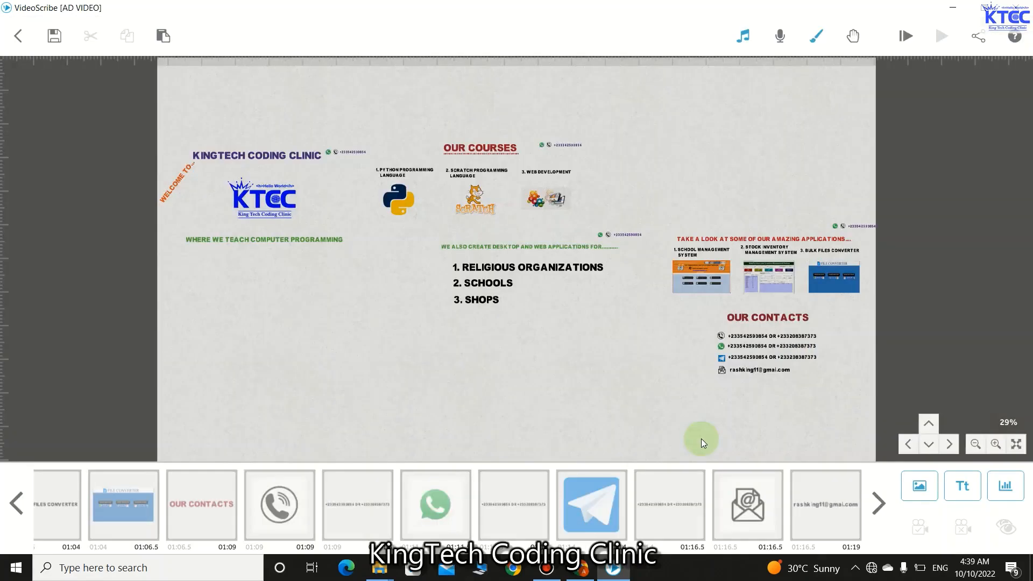
- Reopen the share/download options and back out of adding an end logo
left_click(977, 41)
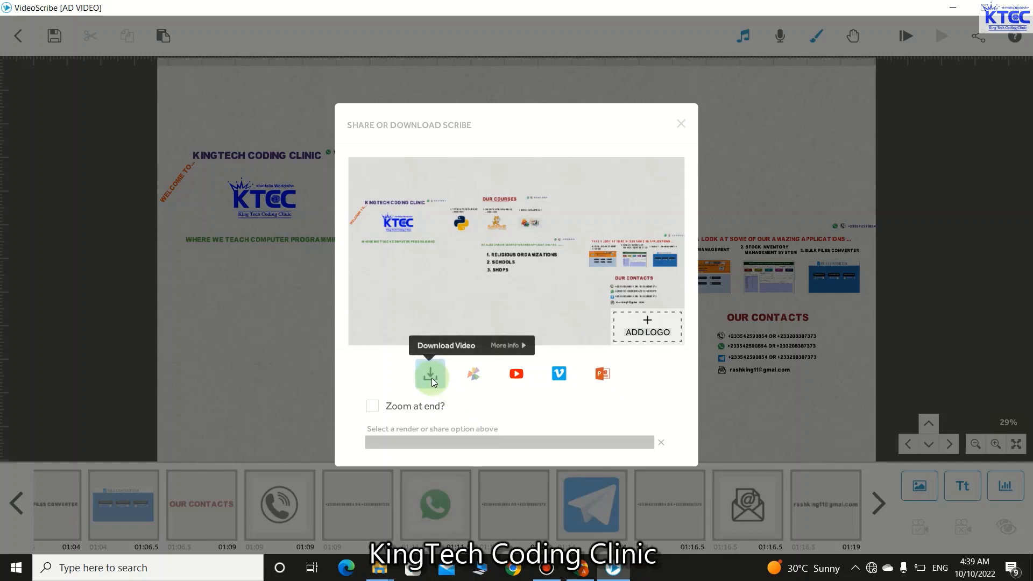
left_click(634, 329)
scroll(340, 163, "down", 2)
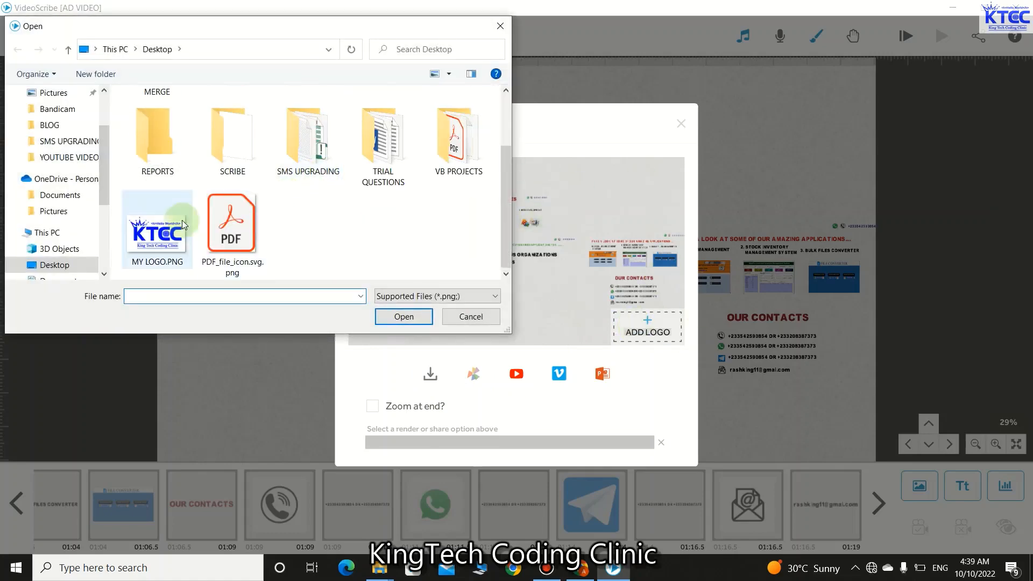
left_click(461, 317)
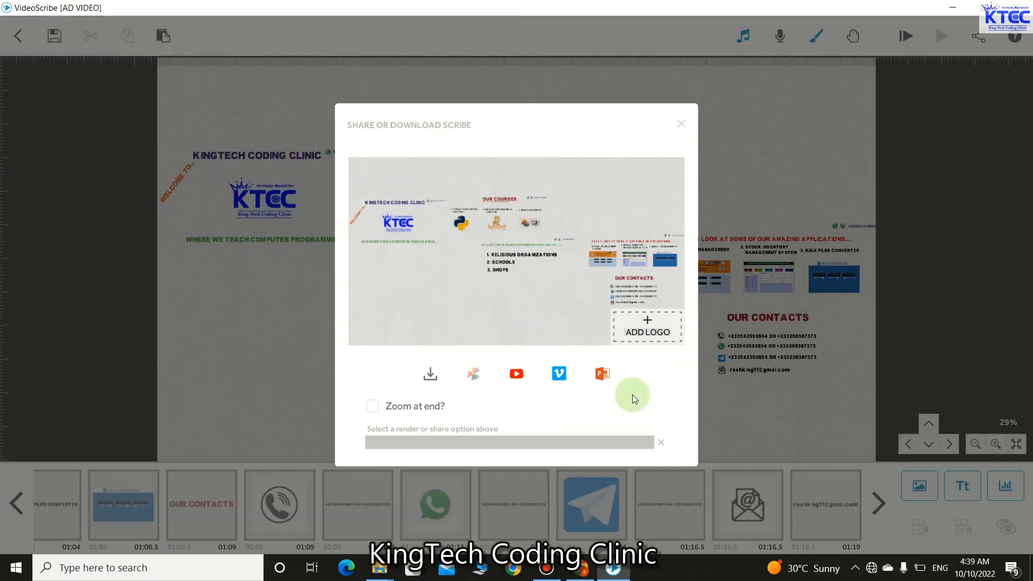
- Render 'AD VIDEO' as a 1080 Full HD, 25 fps AVI into the Desktop SCRIBE folder
left_click(428, 376)
left_click(565, 364)
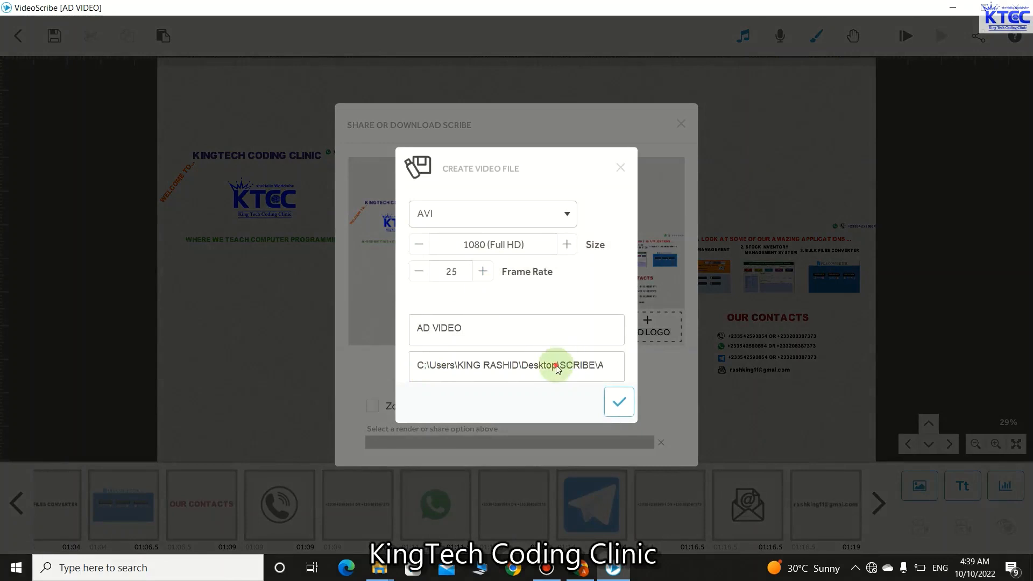
left_click(54, 131)
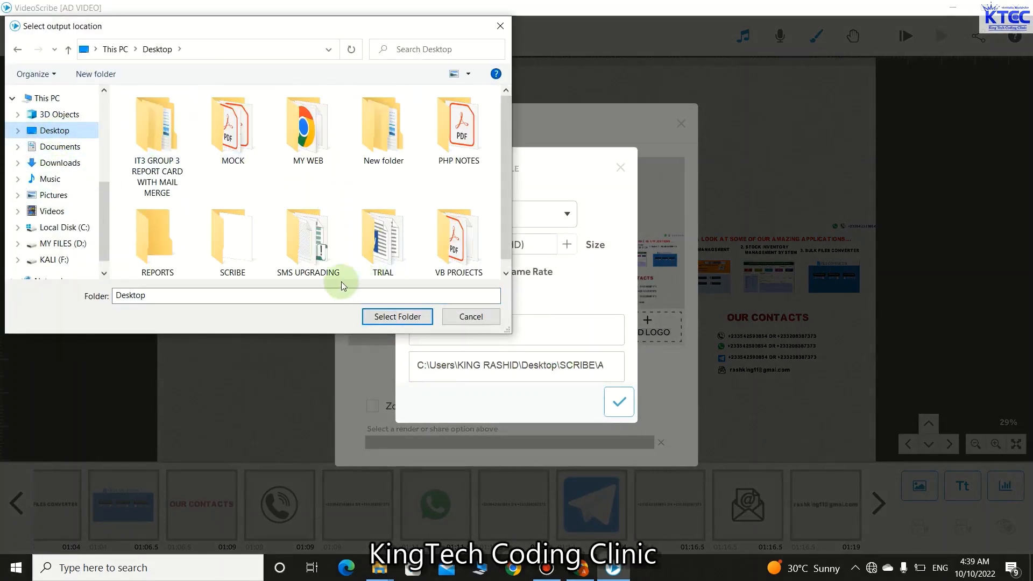
left_click(226, 248)
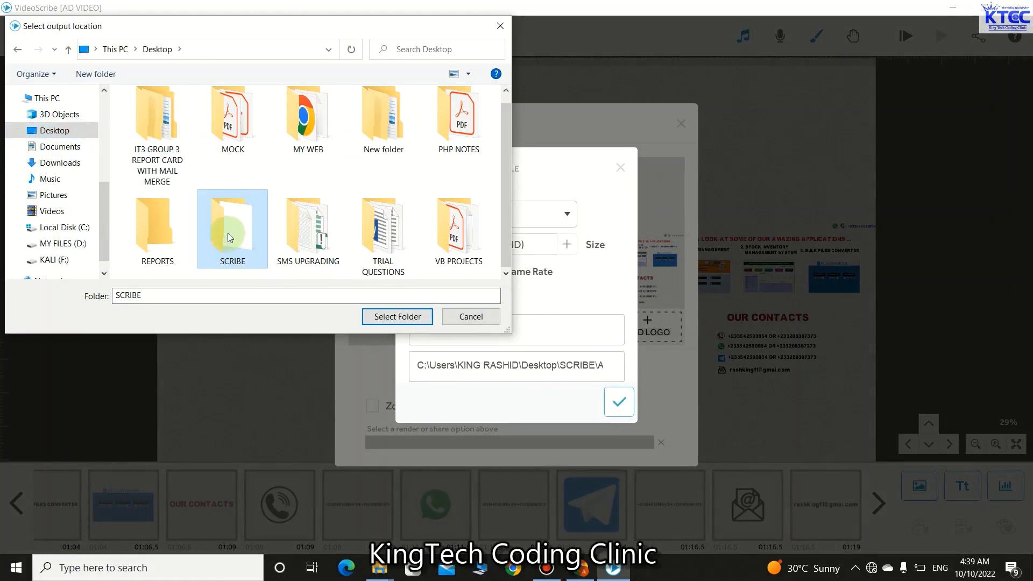
left_click(409, 312)
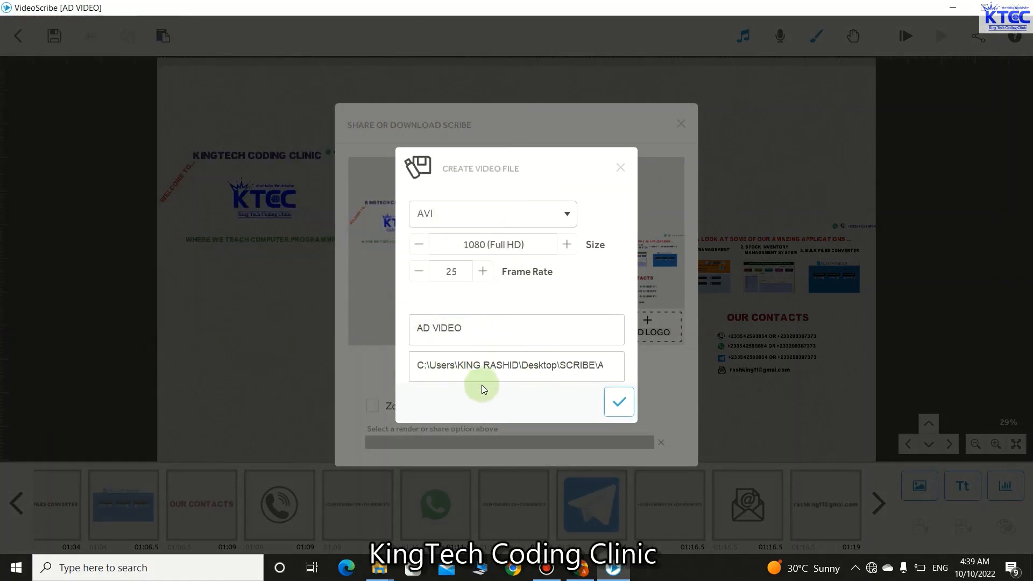
left_click(624, 403)
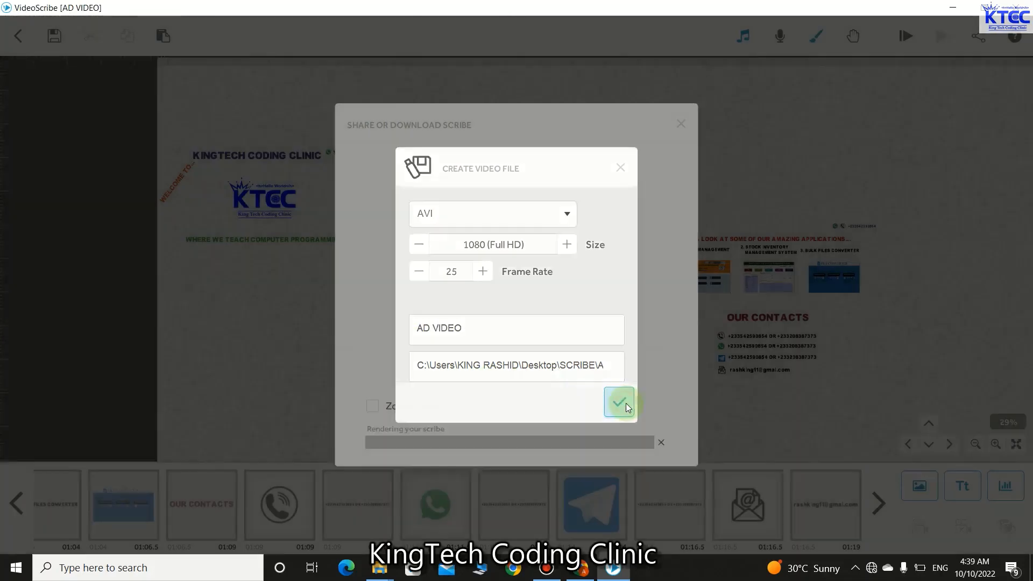